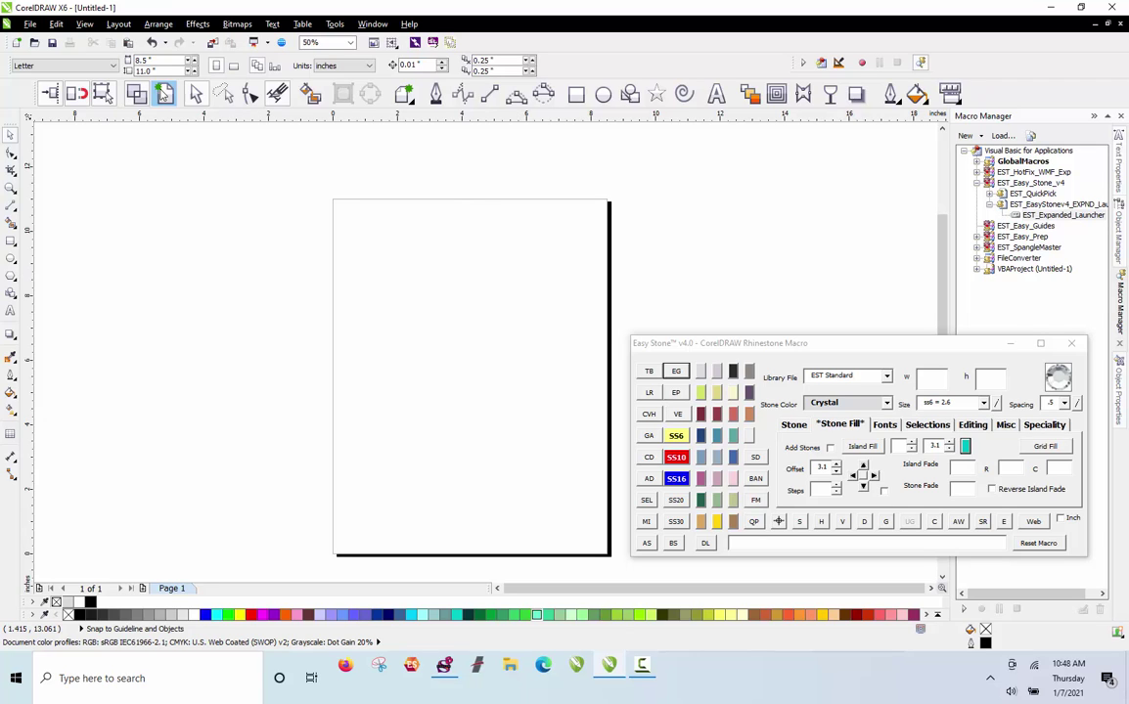
Restore down the CorelDRAW window so the desktop files show beside it
click(30, 23)
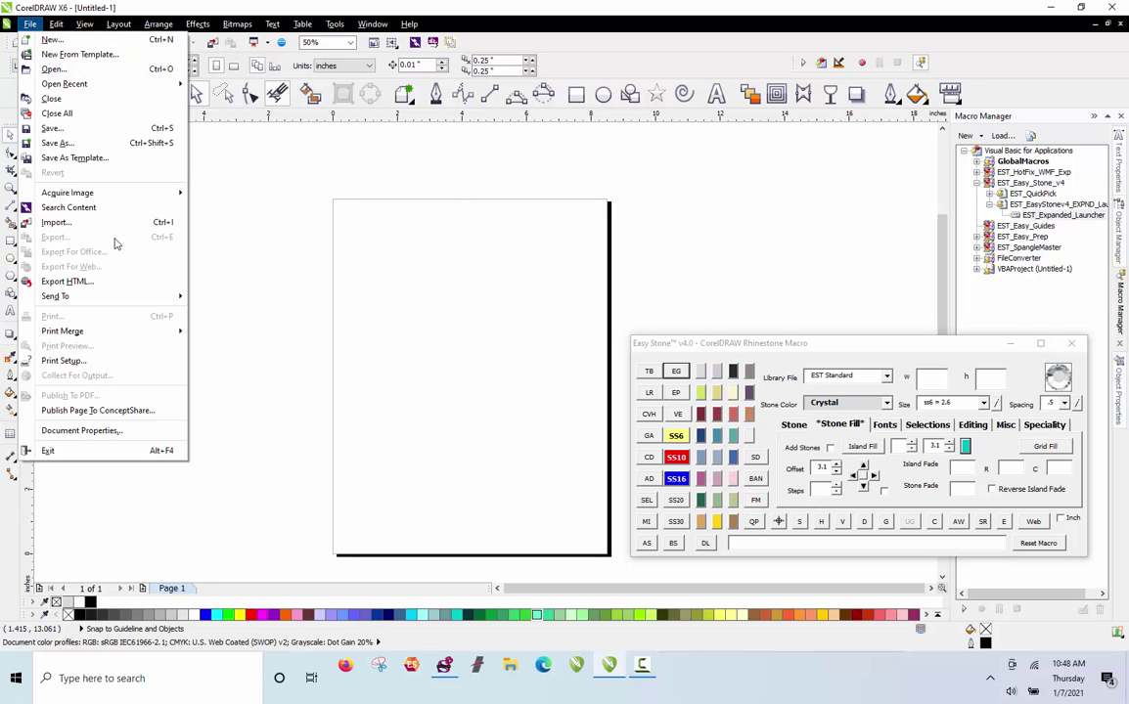
click(372, 193)
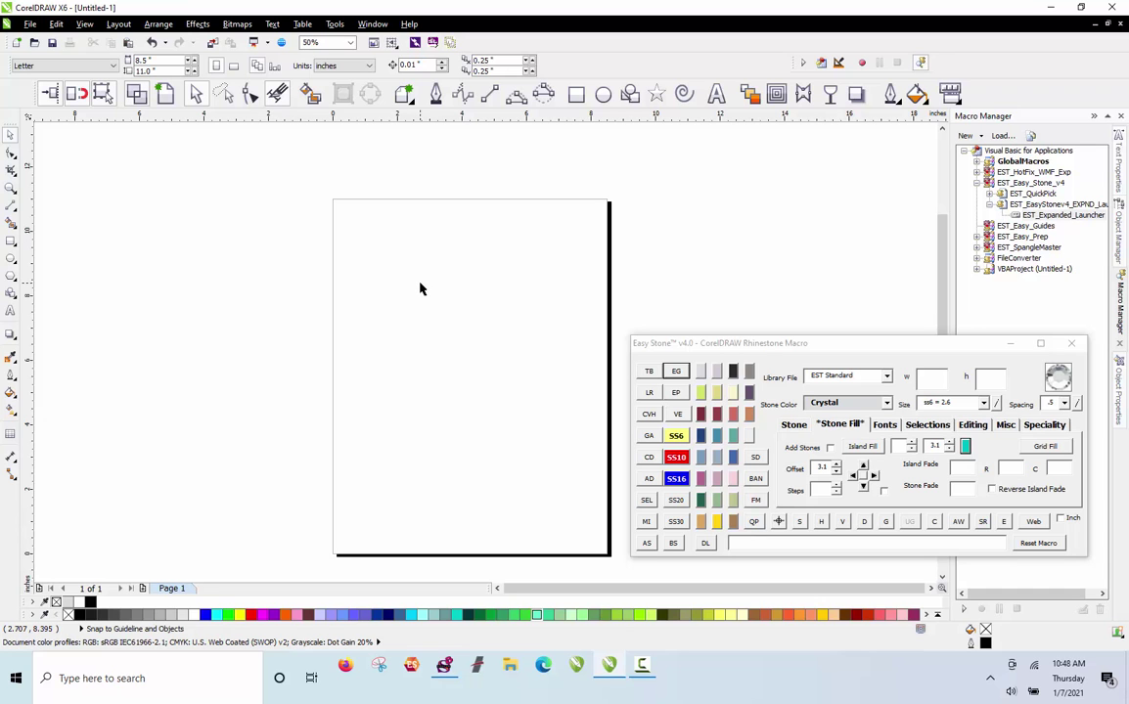
double_click(475, 6)
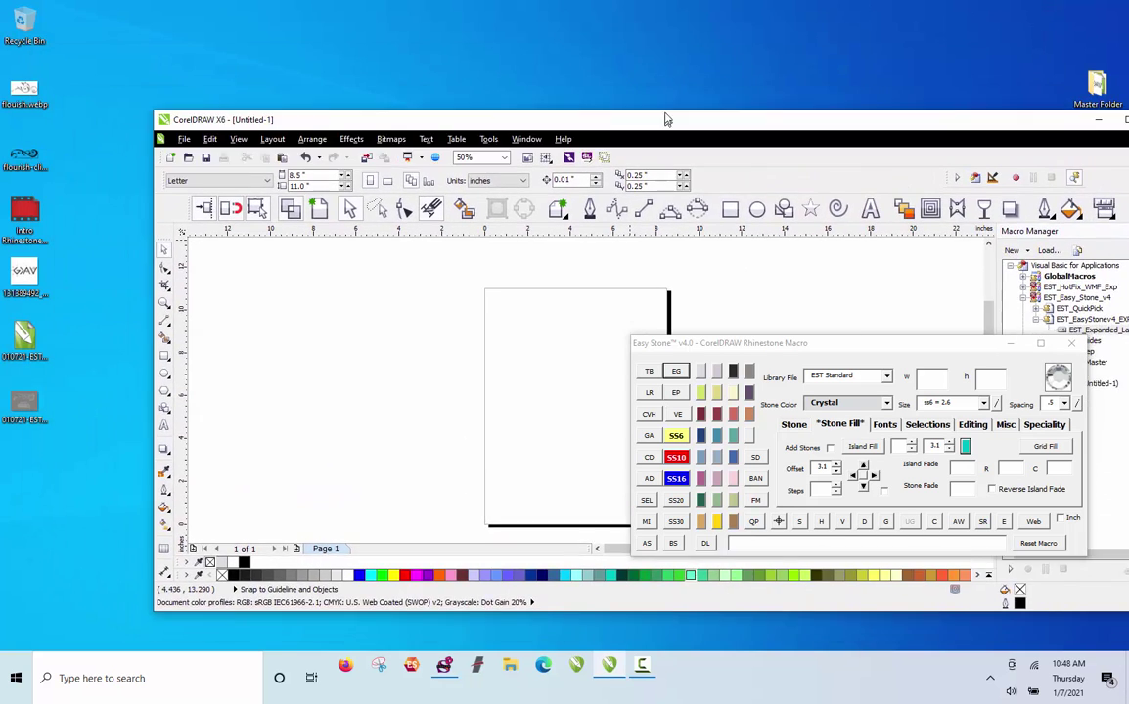
Drag the GAV logo image from the desktop onto the canvas, then delete it and undo
click(29, 267)
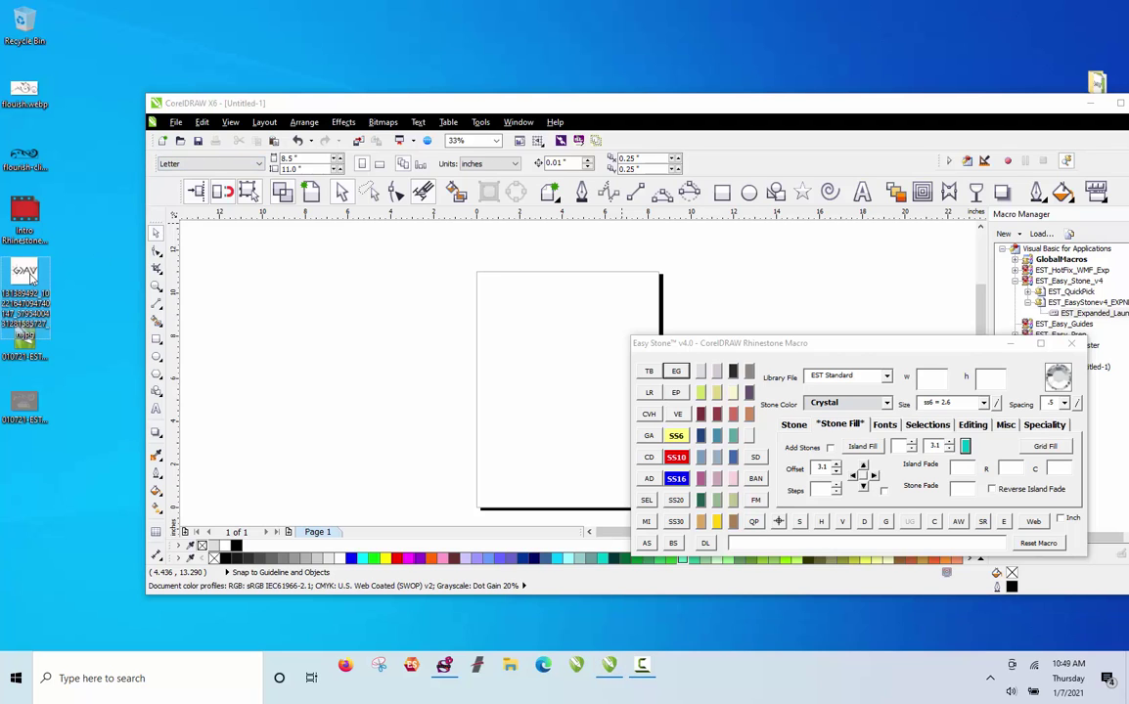
drag(29, 267, 430, 369)
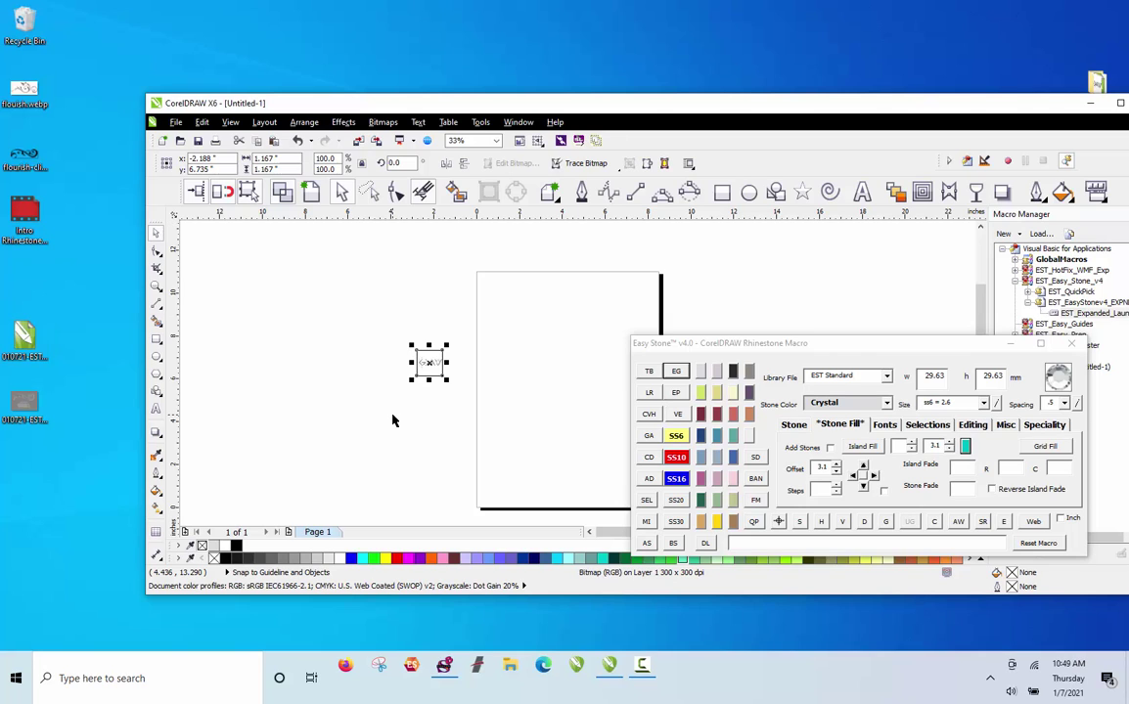
key(Delete)
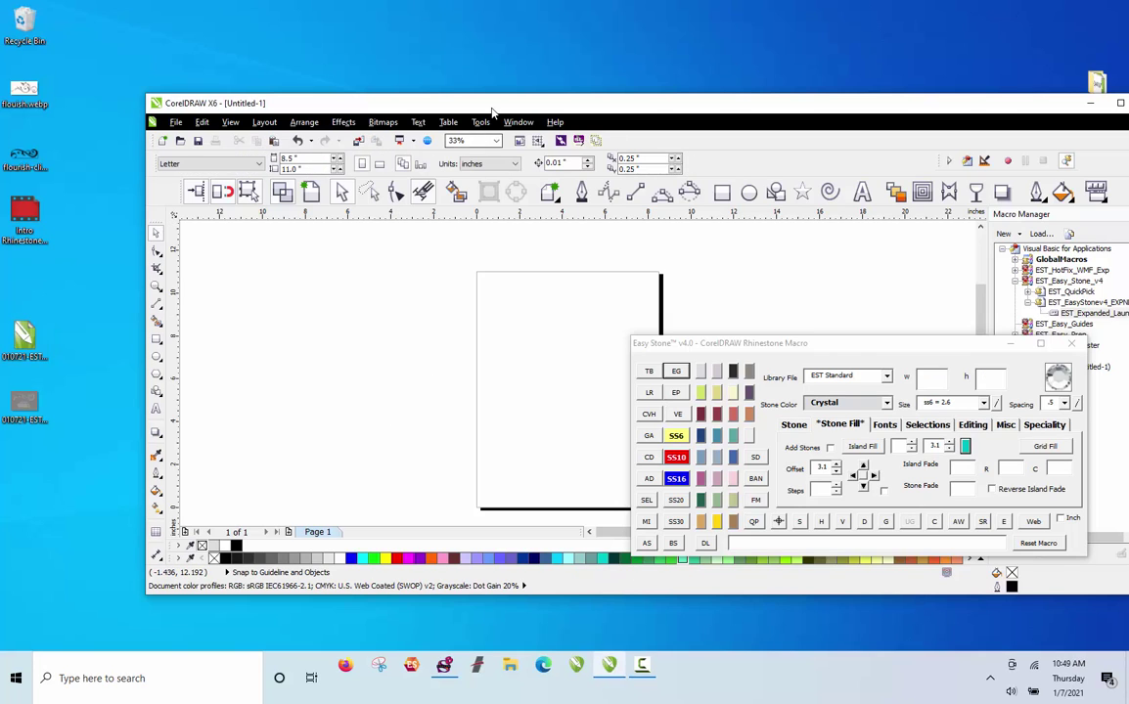
key(ctrl+z)
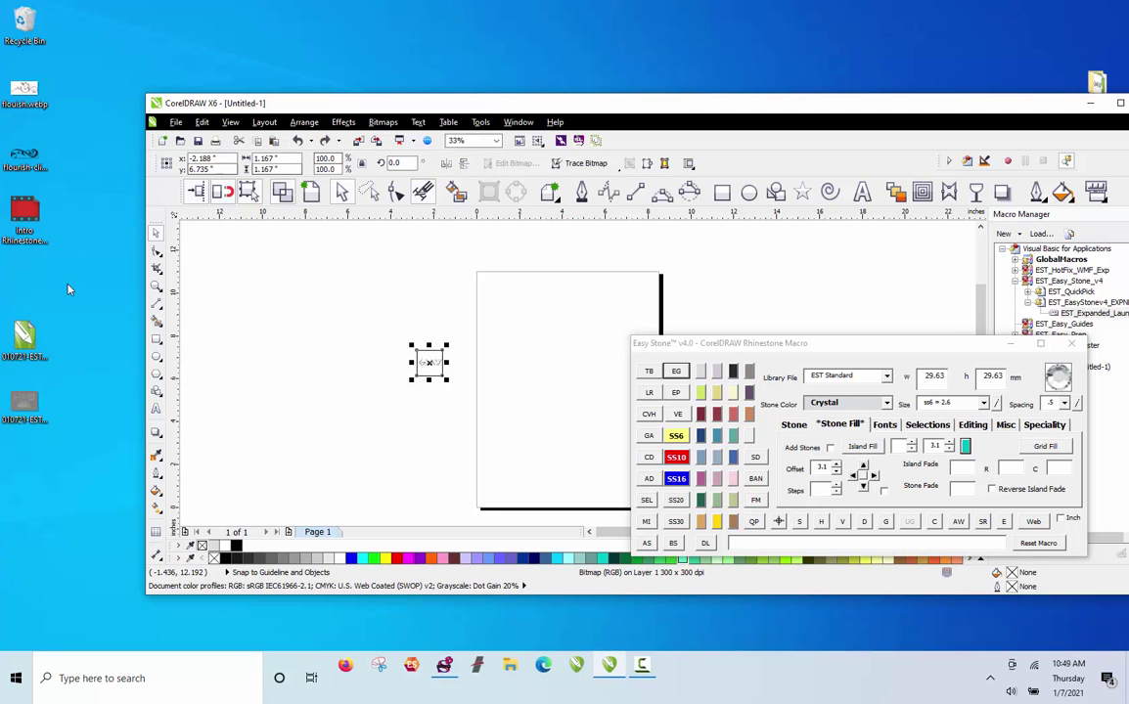
click(91, 268)
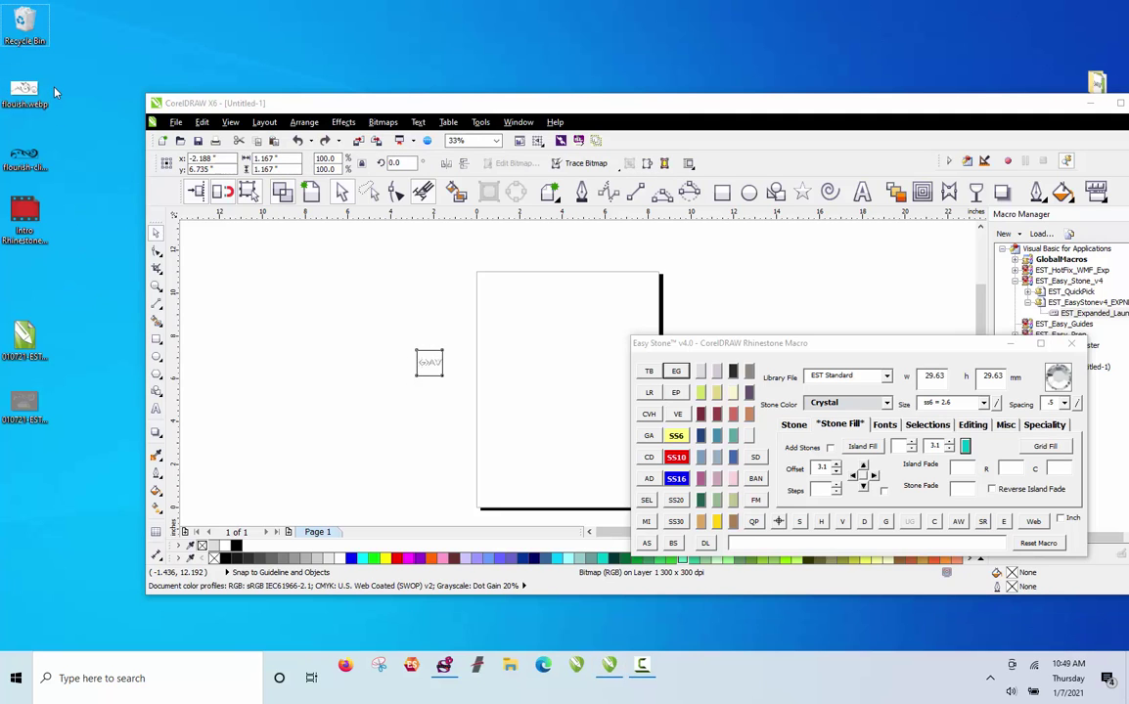
double_click(497, 104)
Zoom in and nudge the GAV logo bitmap slightly up and left
scroll(226, 323, up, 5)
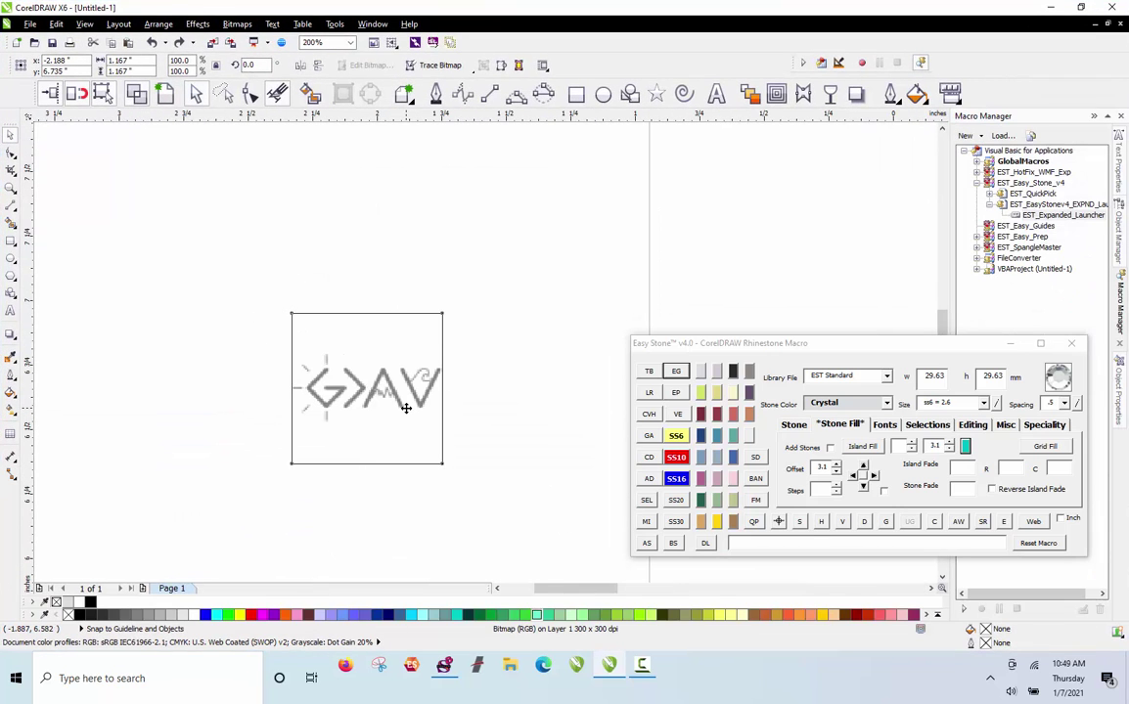
scroll(403, 405, up, 2)
click(530, 346)
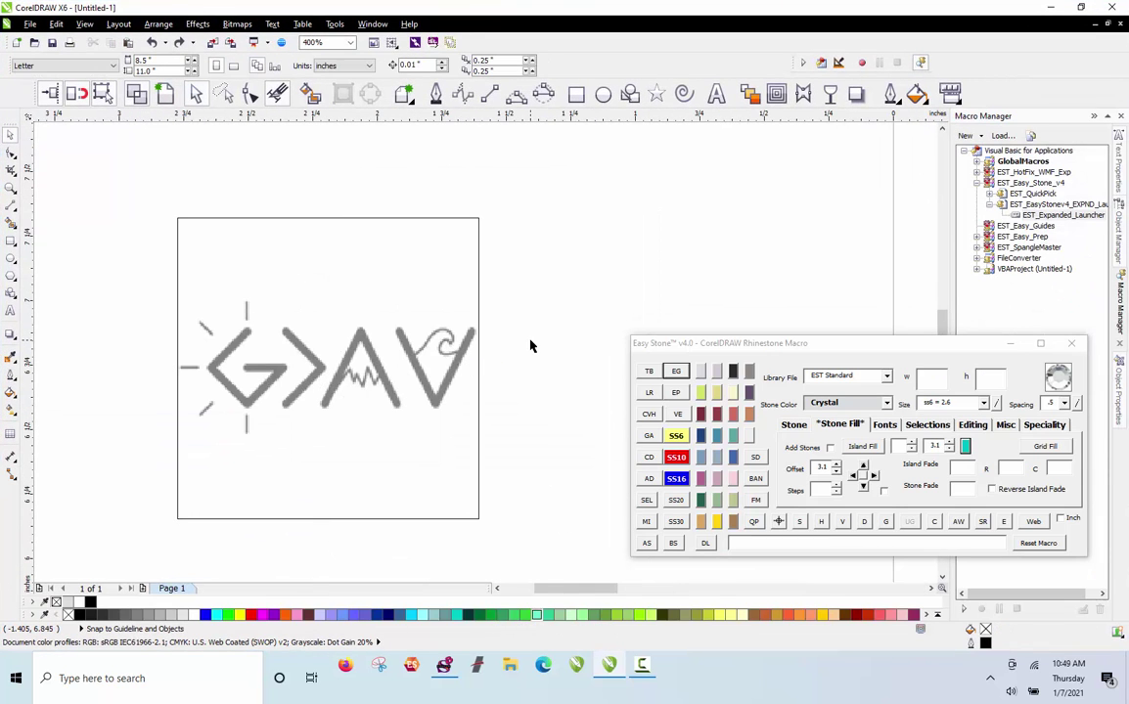
drag(412, 442, 403, 402)
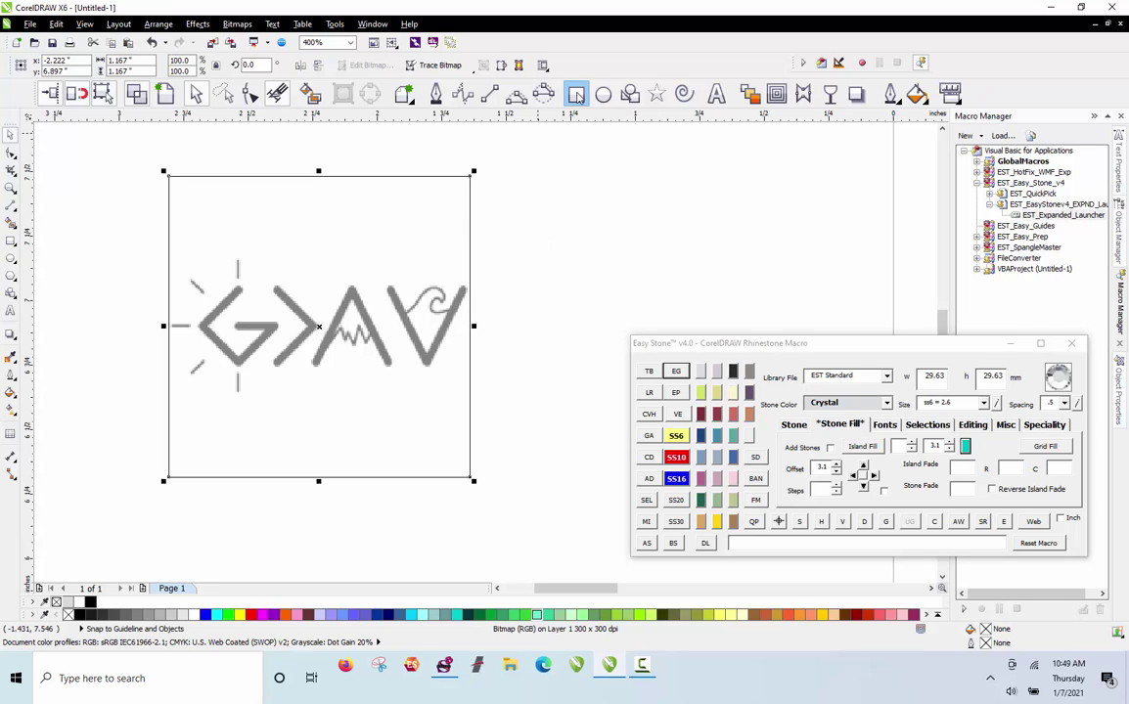
Draw a rectangle around the logo and marquee-select the rectangle and logo together
key(F6)
scroll(293, 205, down, 4)
drag(247, 207, 418, 342)
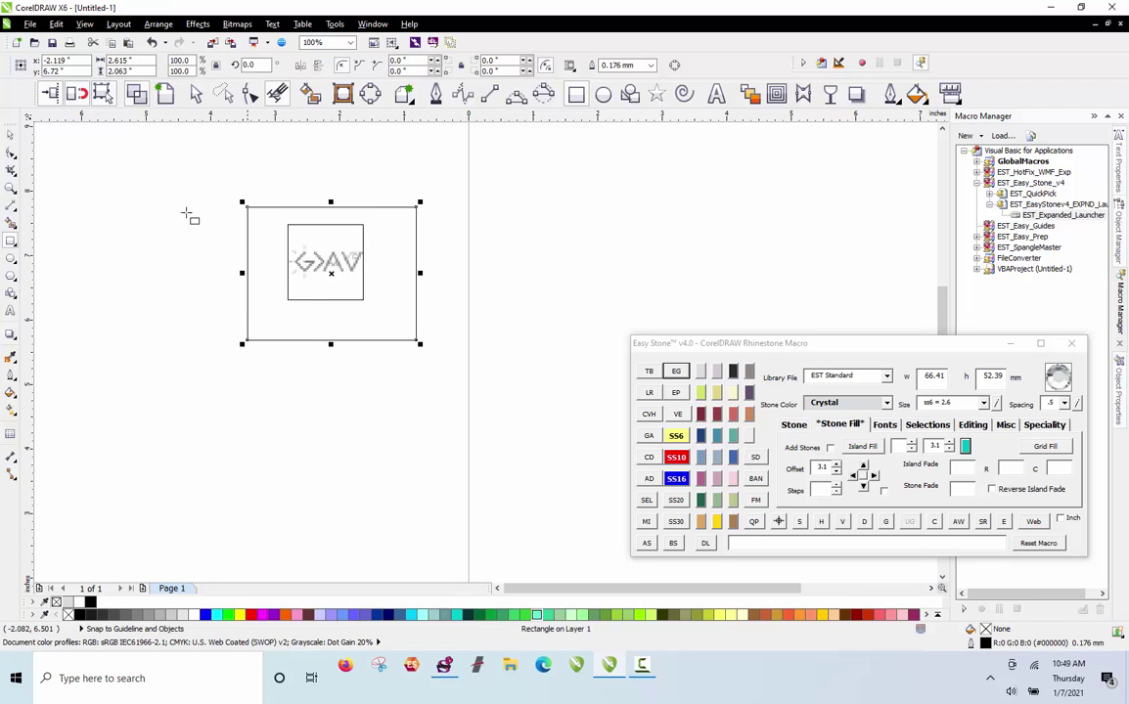
click(10, 134)
click(96, 235)
click(405, 229)
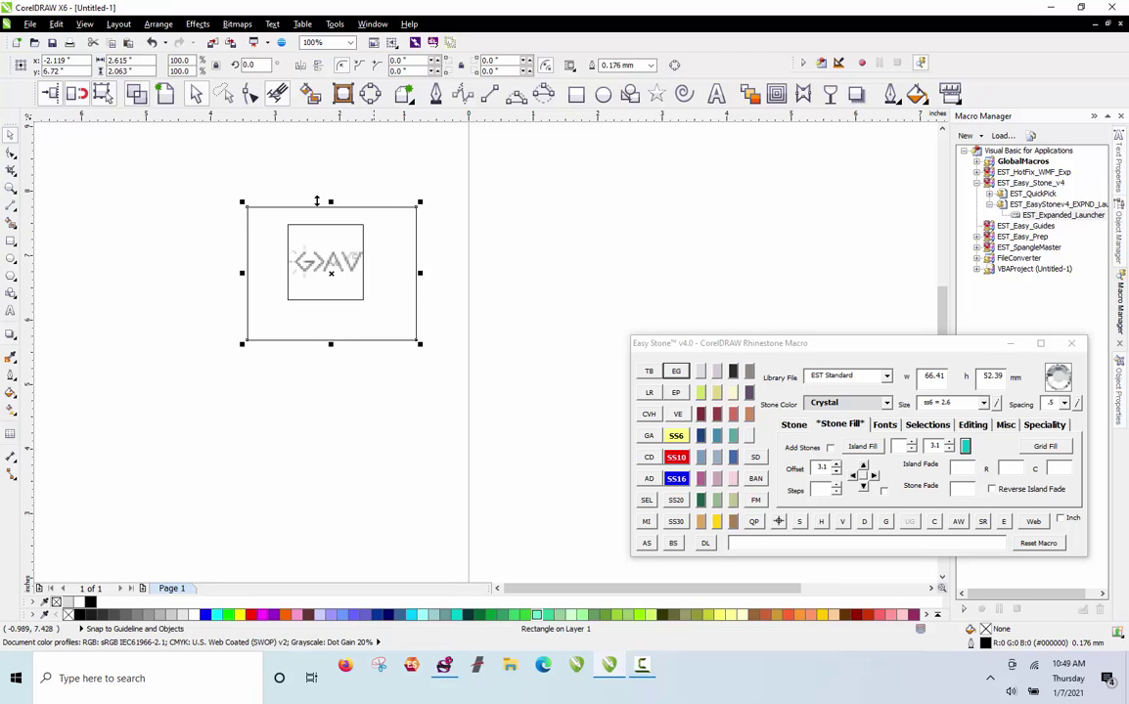
drag(210, 176, 433, 348)
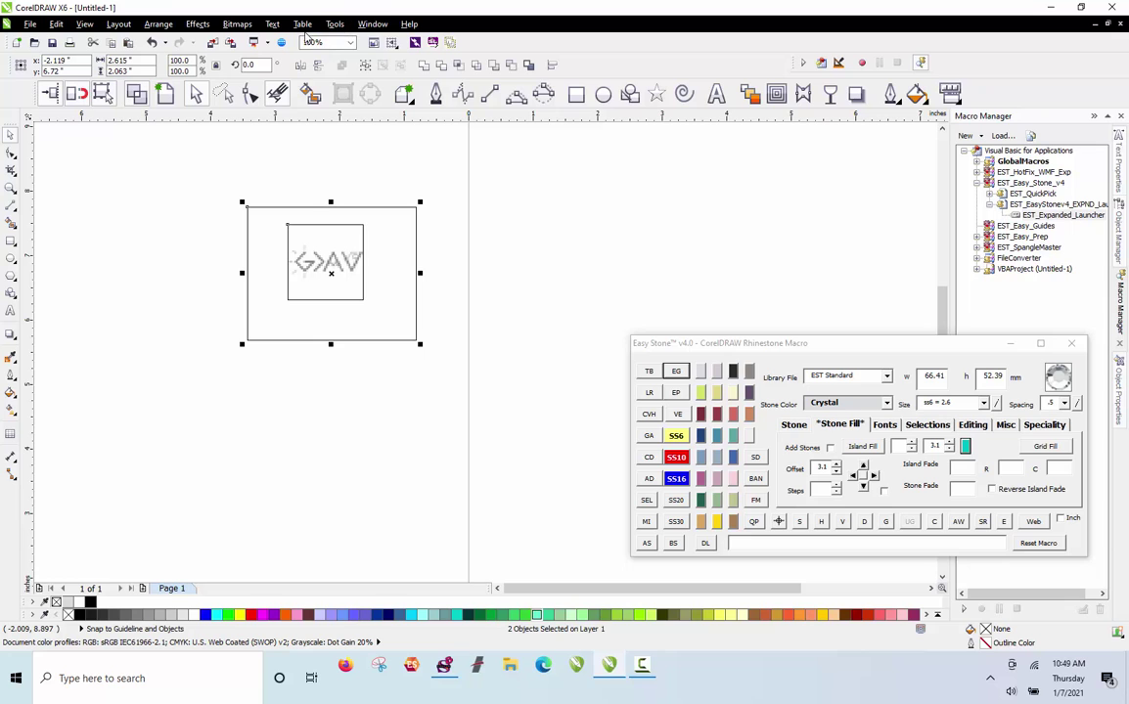
Convert the rectangle and logo into one bitmap, then nudge it down and right
click(237, 23)
click(254, 40)
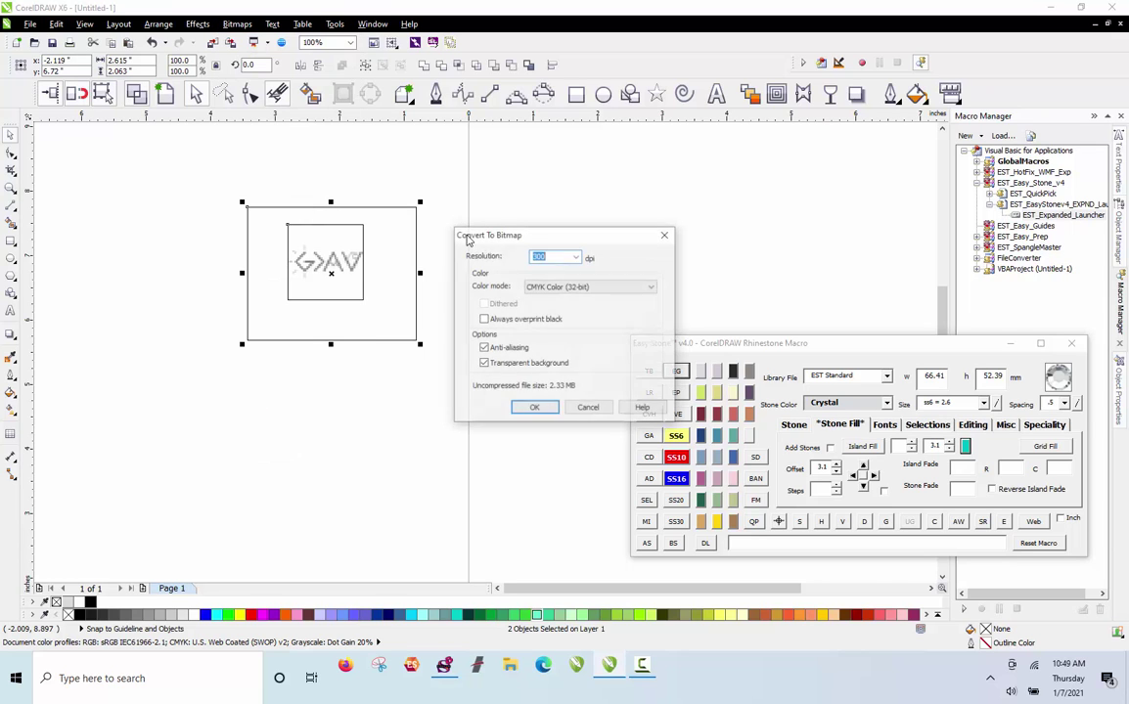
click(534, 406)
key(Escape)
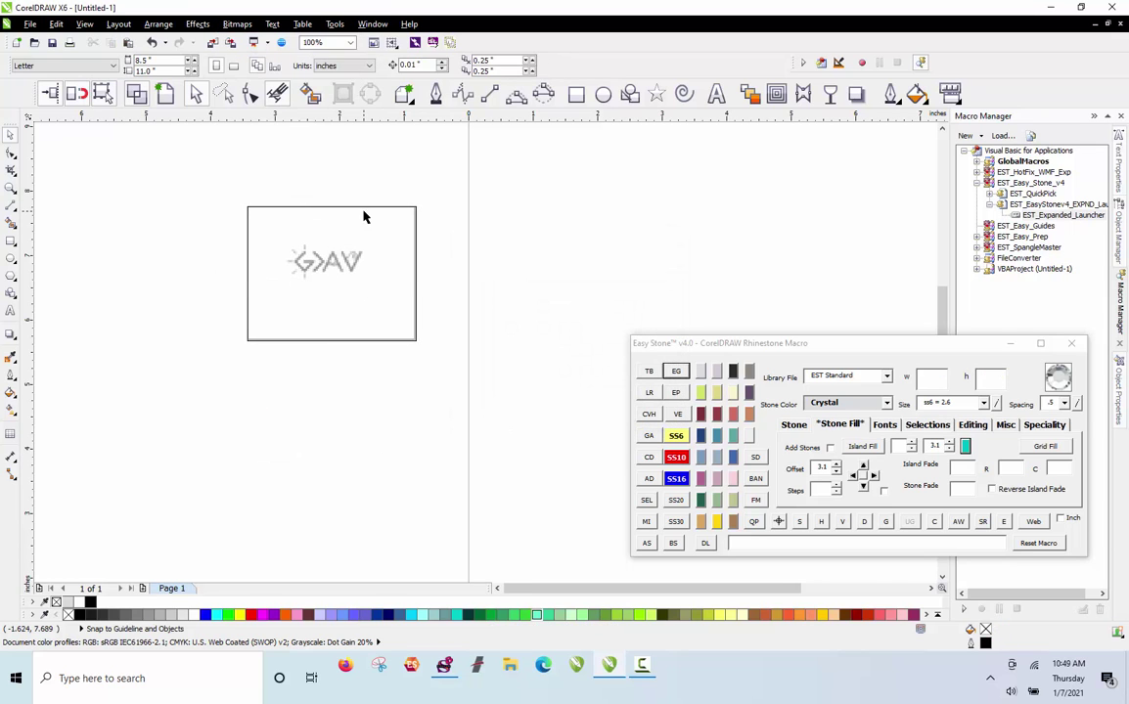
scroll(325, 272, up, 1)
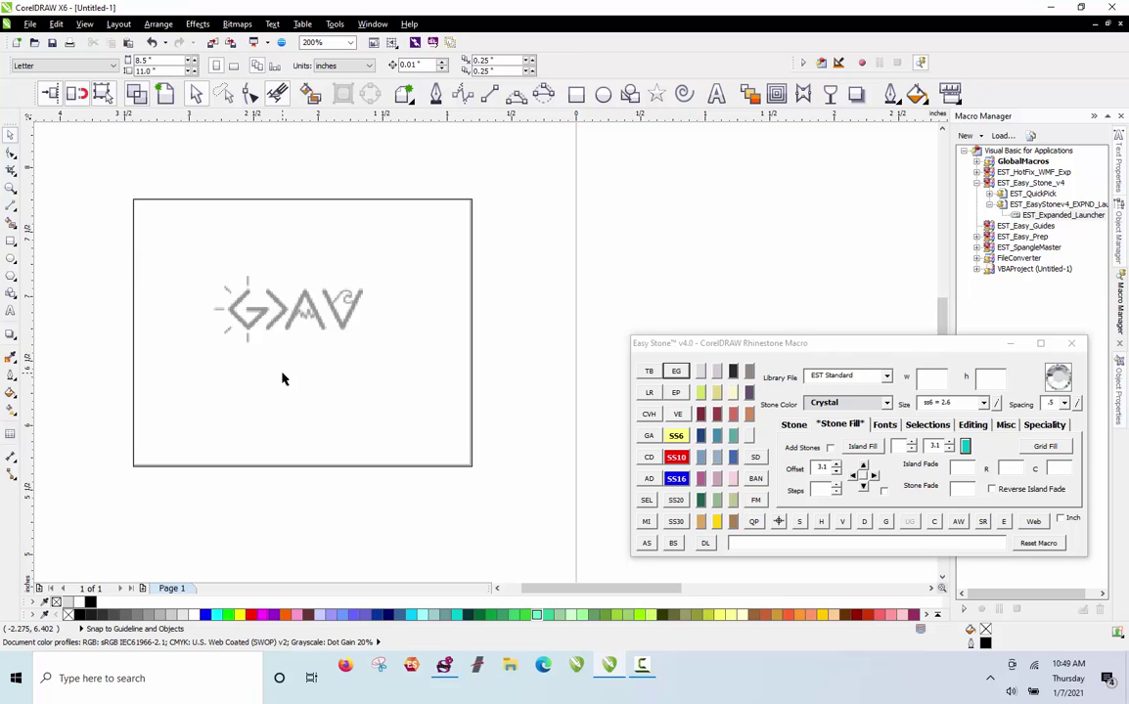
drag(282, 381, 303, 399)
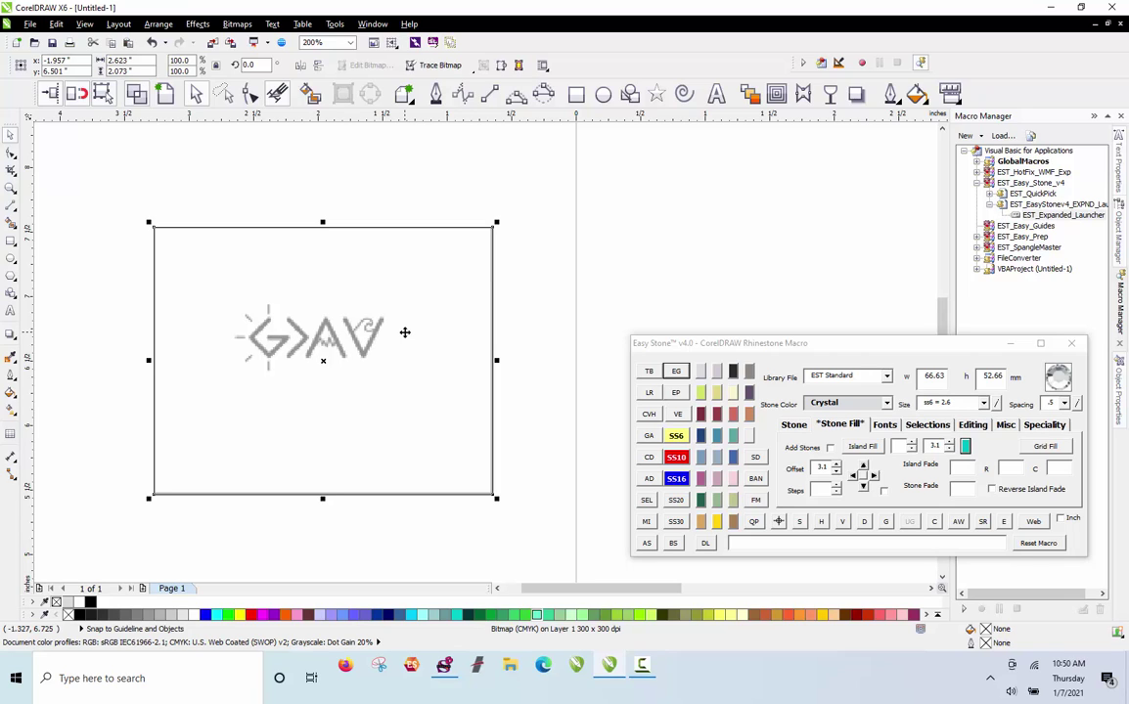
Use Easy Stone's Set Size to scale the logo bitmap to a 10-inch measured width
click(1043, 424)
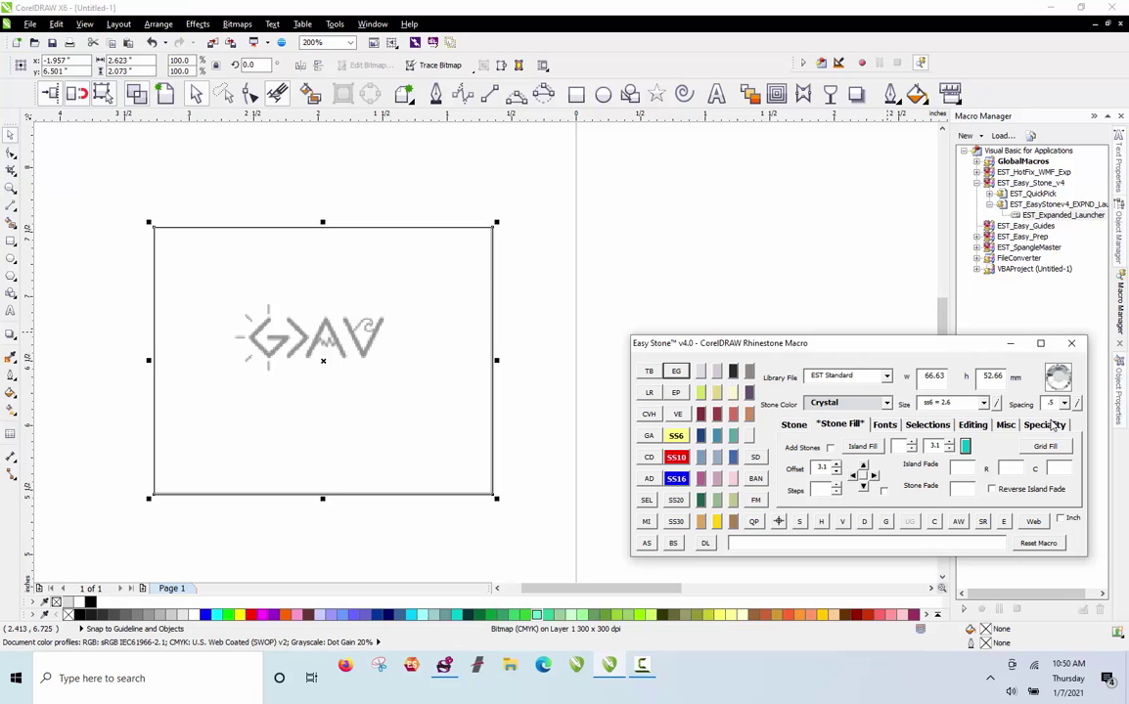
click(1034, 468)
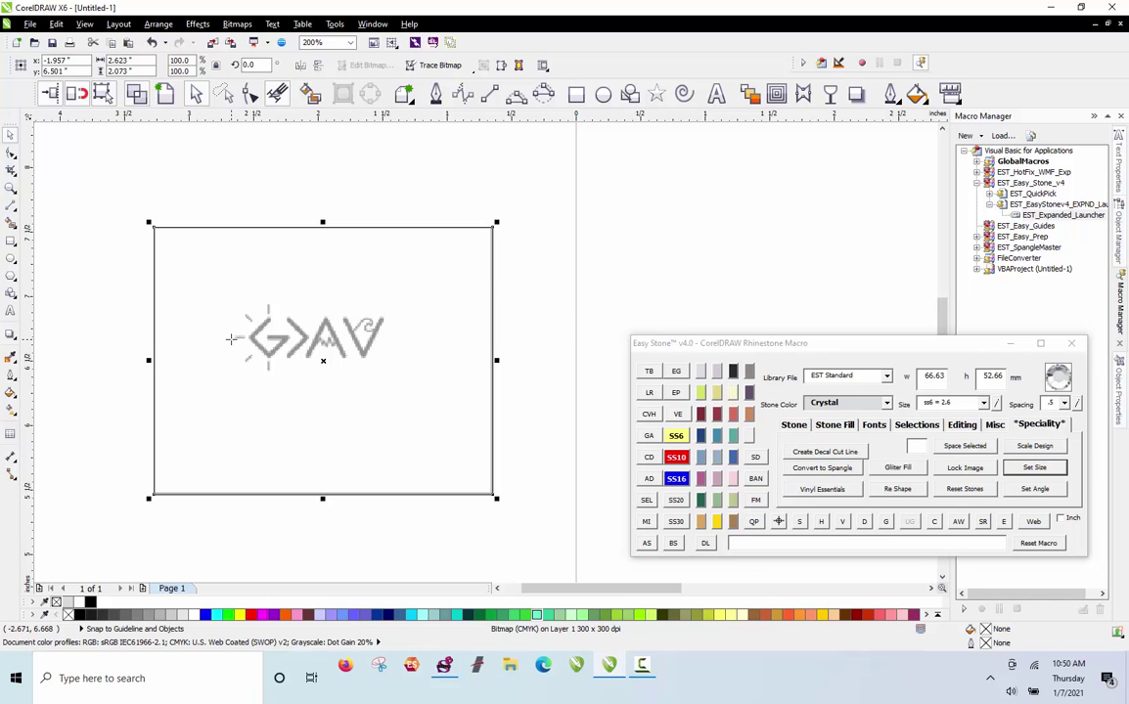
click(383, 320)
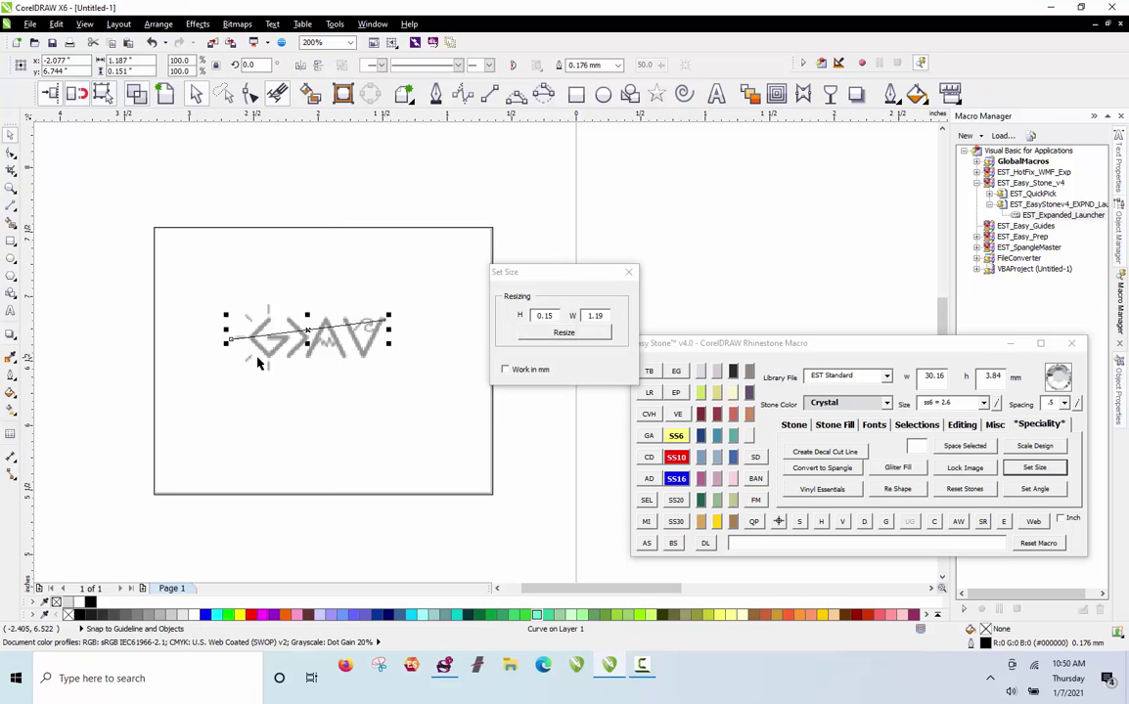
double_click(592, 316)
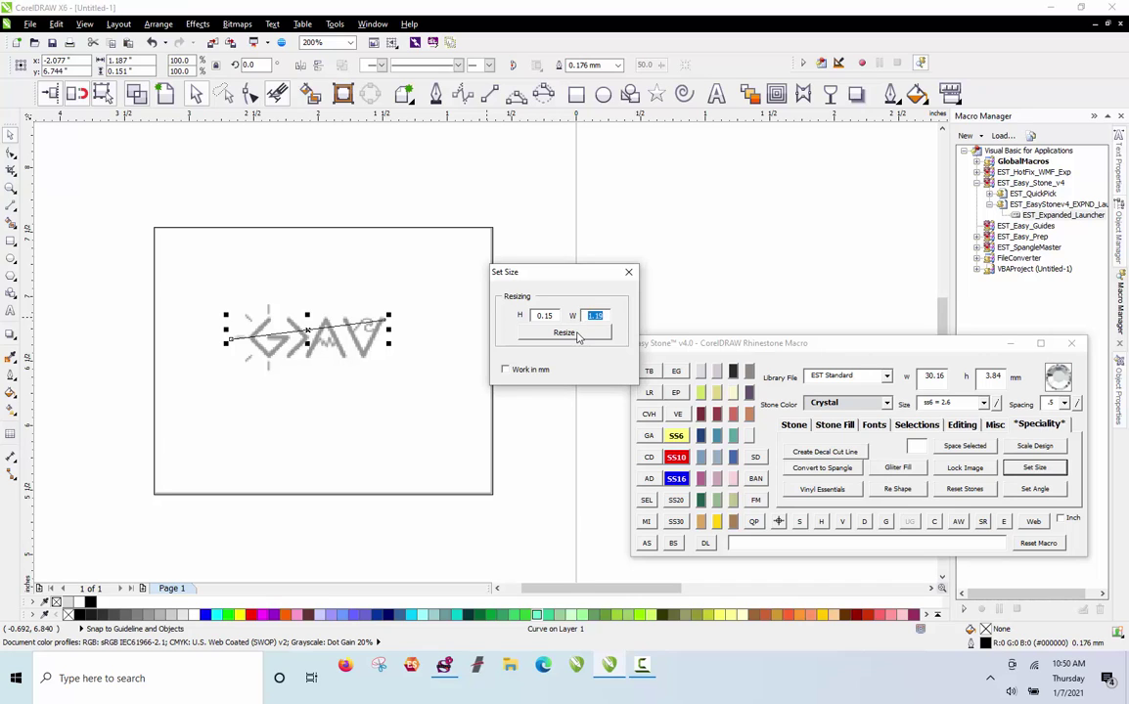
text(10)
click(570, 333)
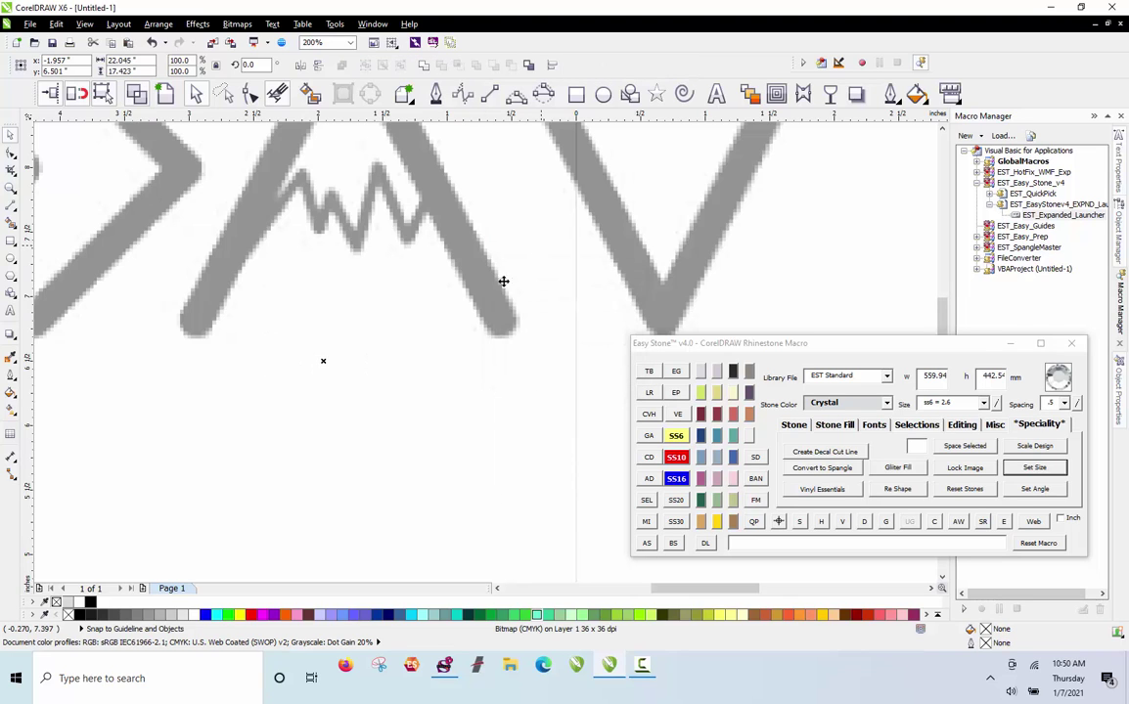
scroll(467, 325, down, 3)
scroll(467, 325, down, 2)
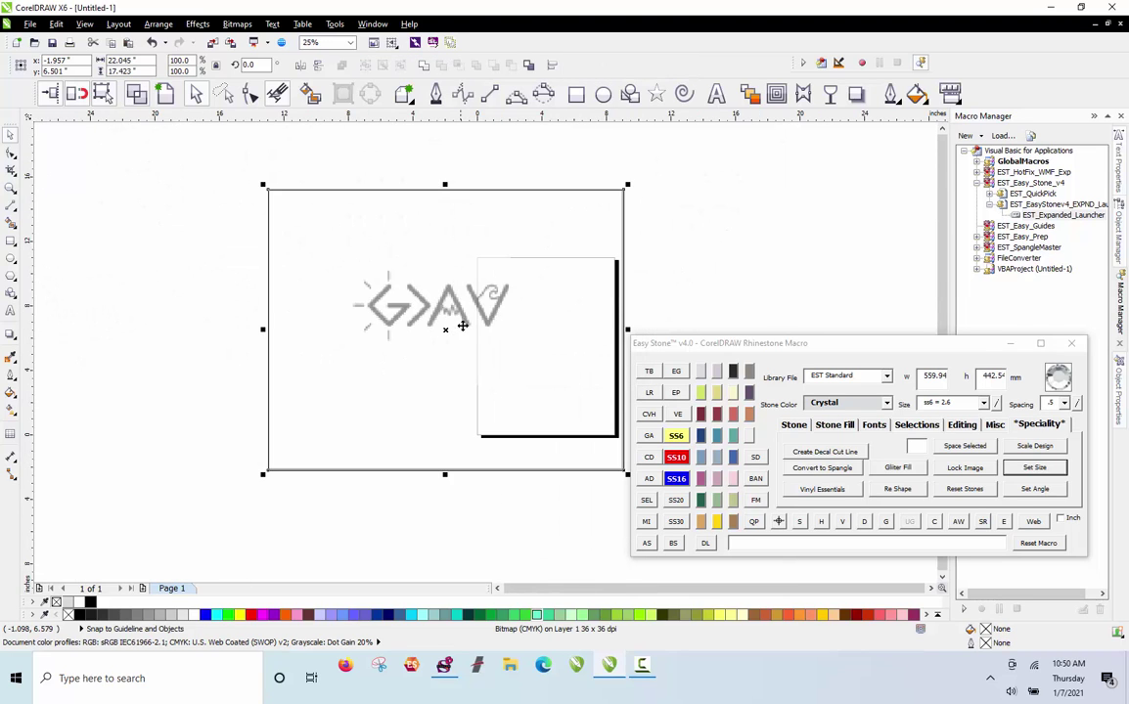
scroll(302, 315, down, 2)
scroll(497, 317, up, 3)
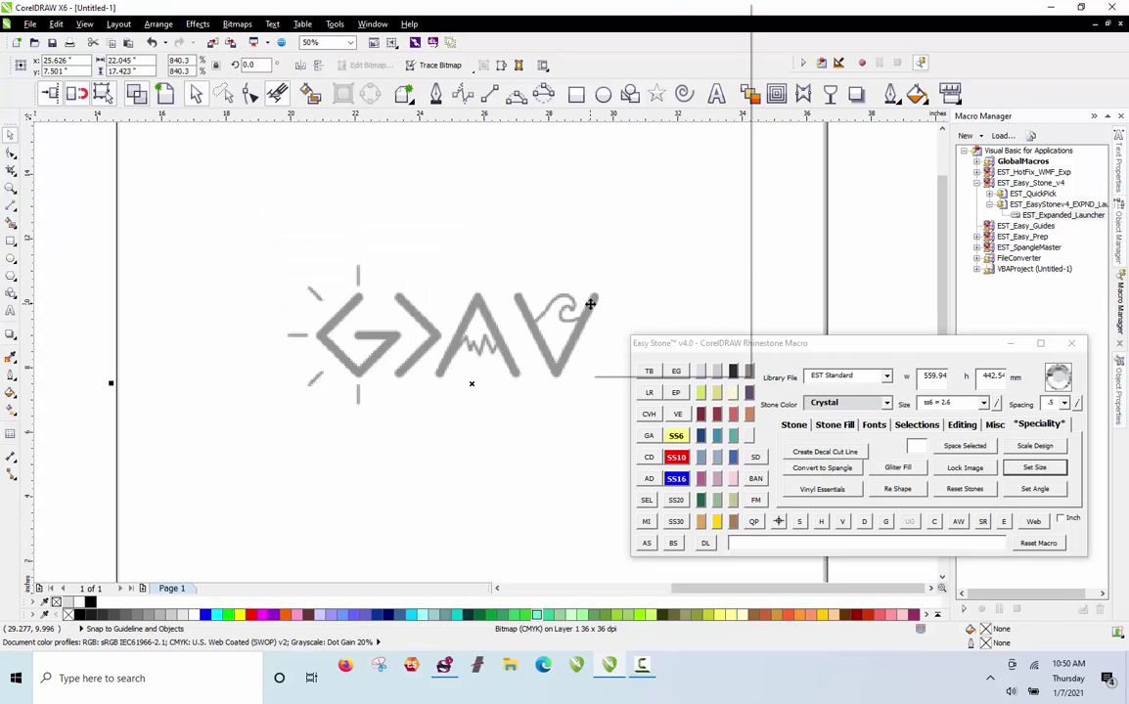
Lock the enlarged logo bitmap in place on the canvas
right_click(589, 299)
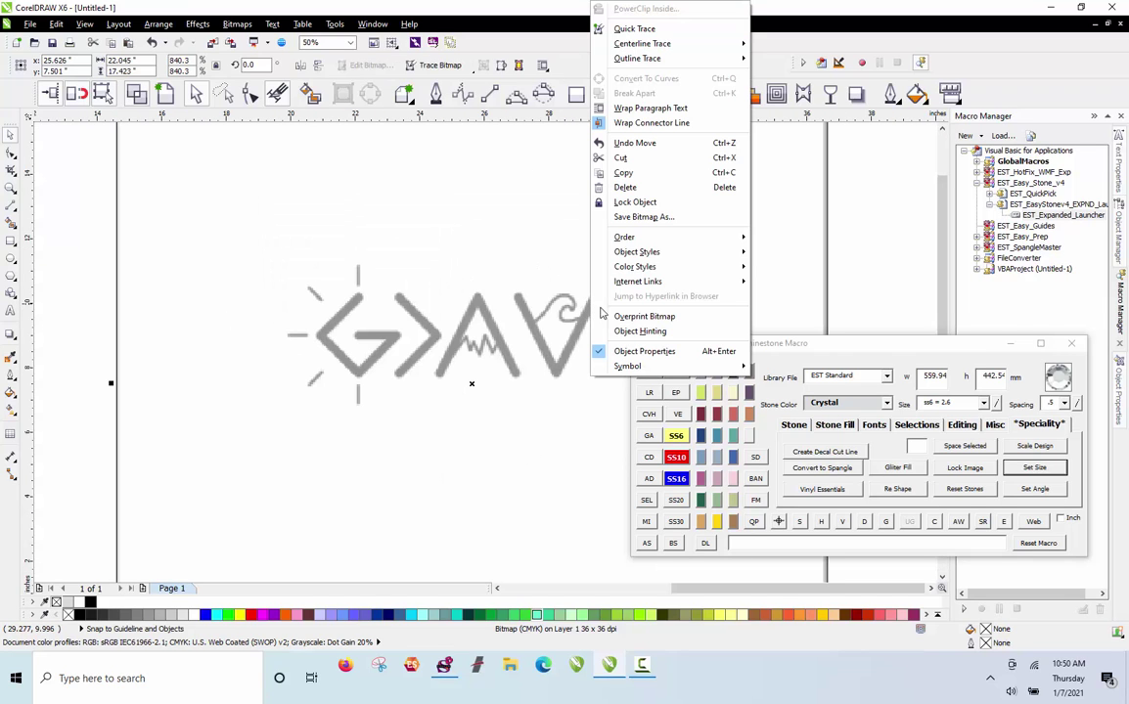
click(646, 203)
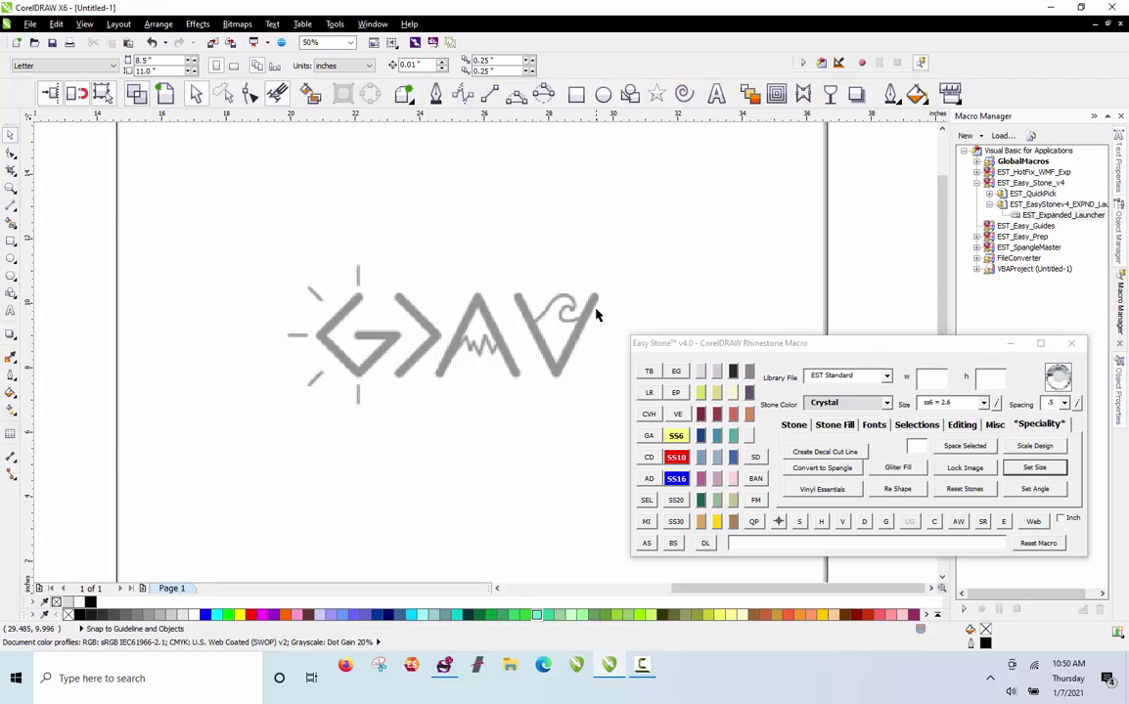
scroll(605, 313, up, 2)
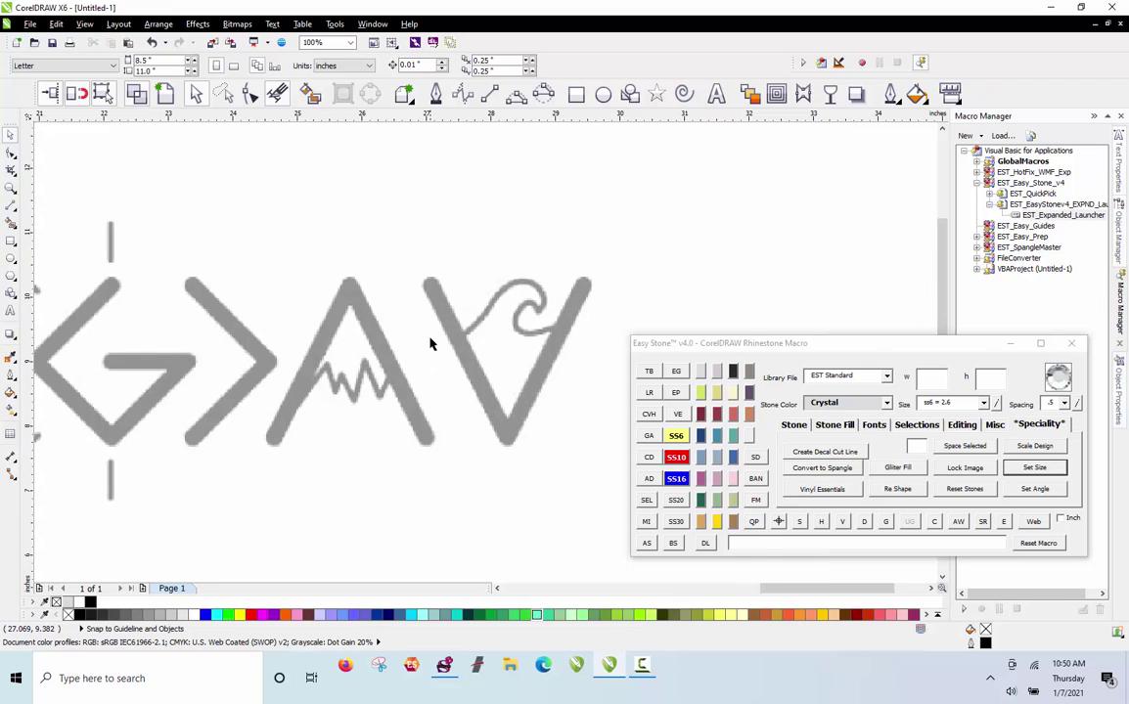
Scroll down over the GAV logo with the Easy Stone panel open
scroll(430, 342, down, 2)
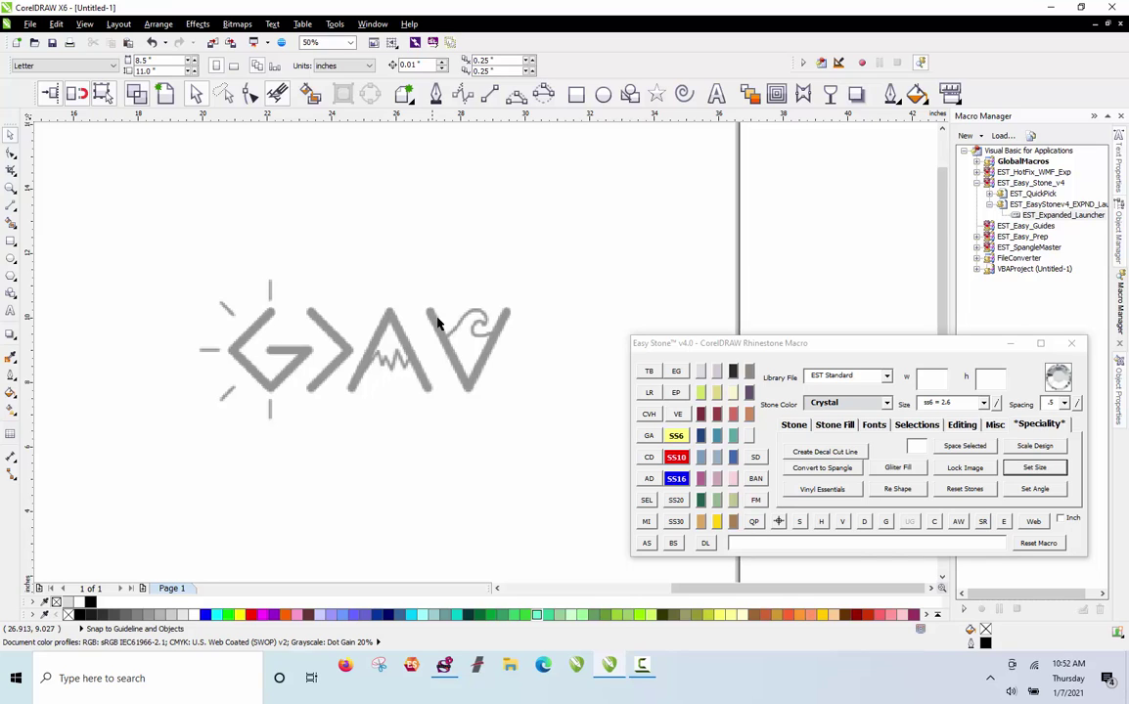
Place sample SS6, SS10 and SS16 crystal stones in a row above the logo's V
scroll(453, 323, up, 2)
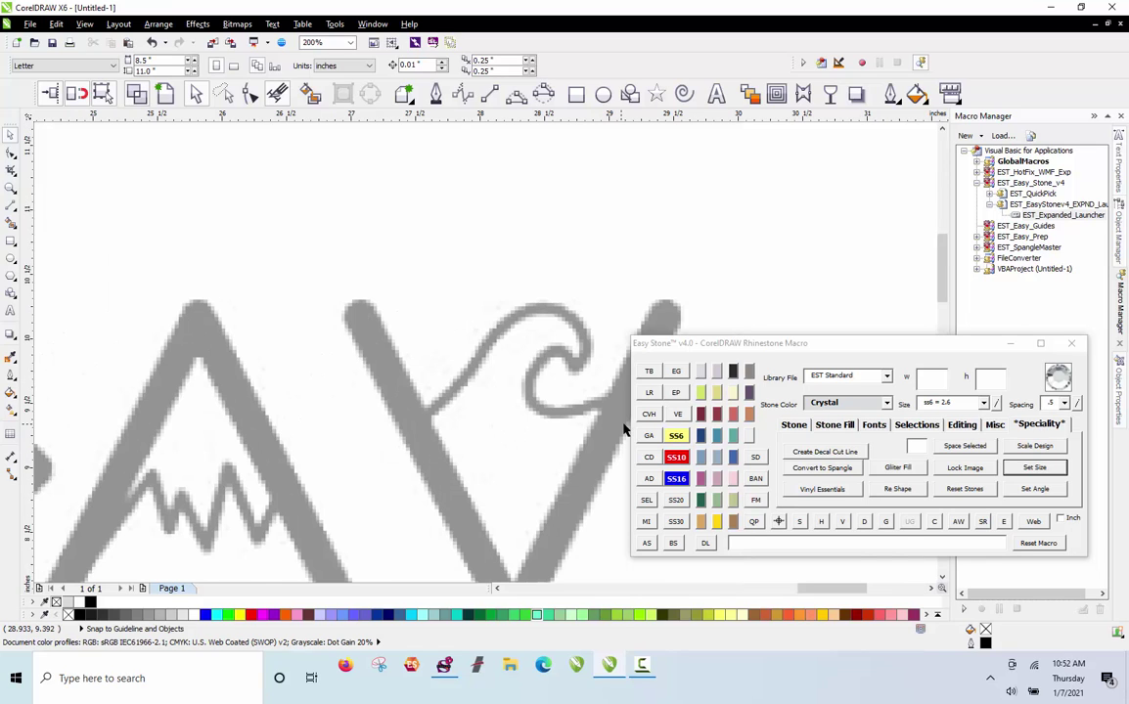
click(647, 545)
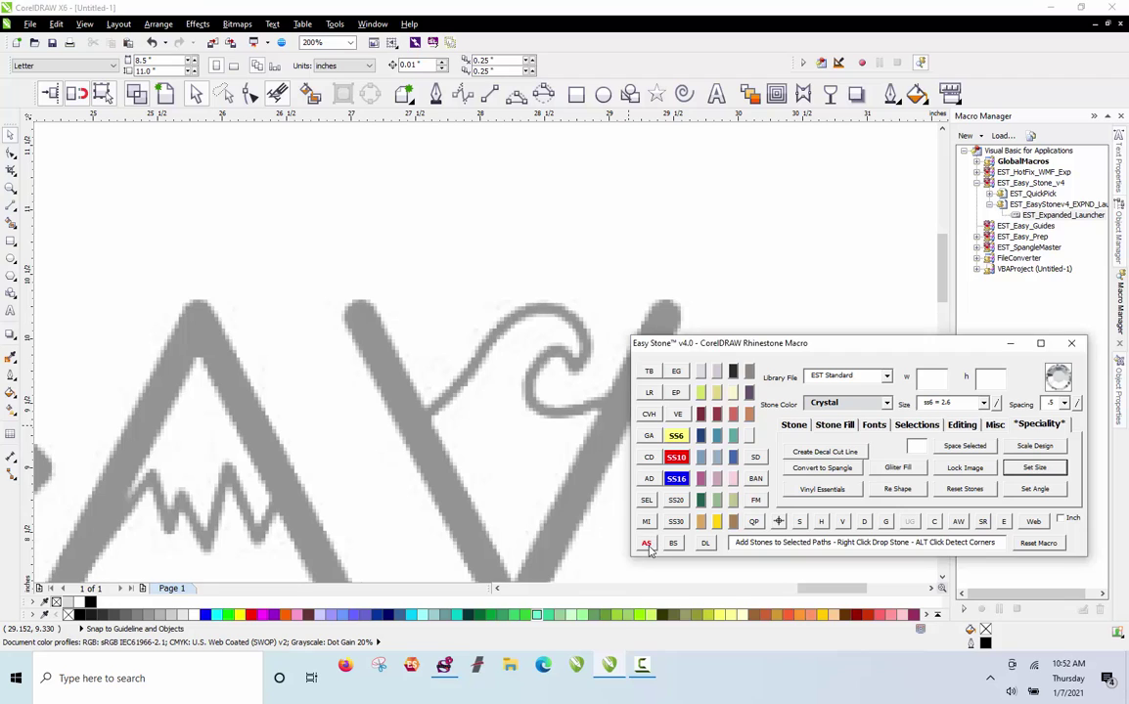
click(647, 545)
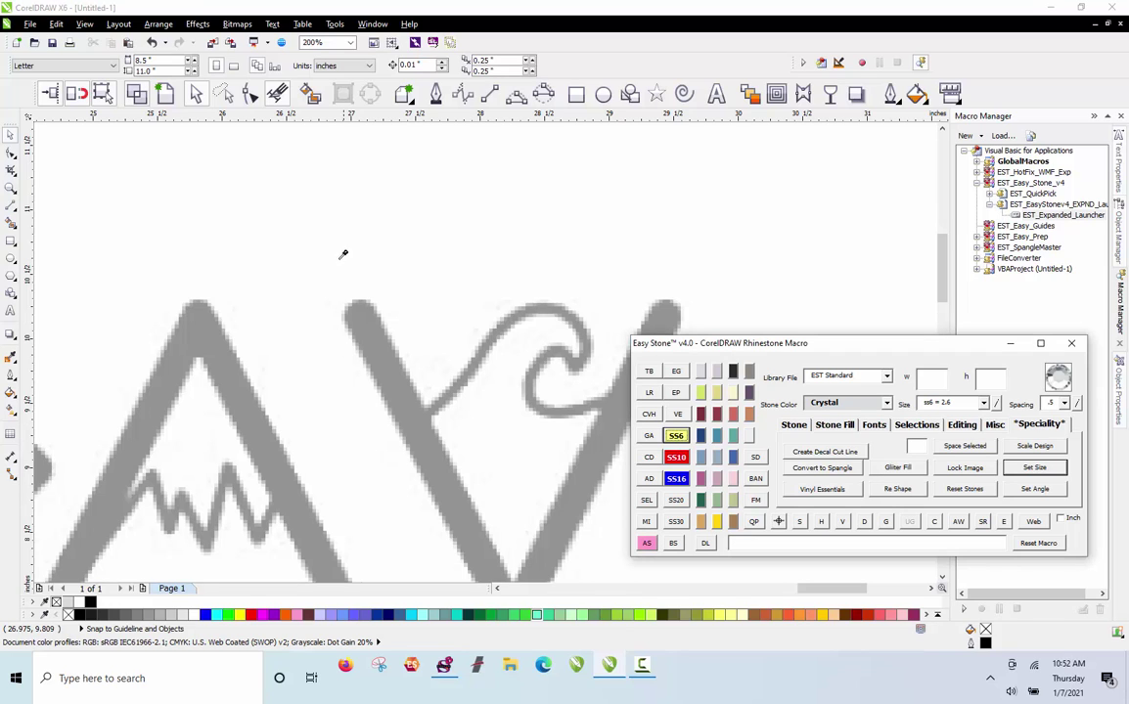
click(309, 222)
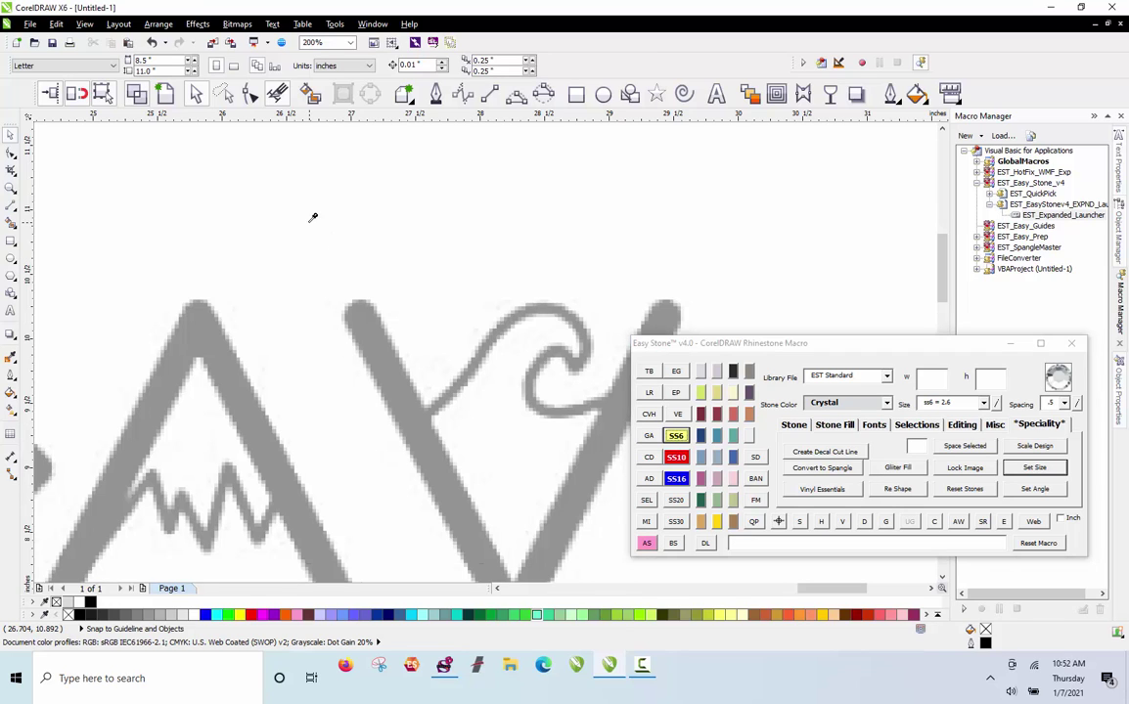
click(676, 457)
click(365, 232)
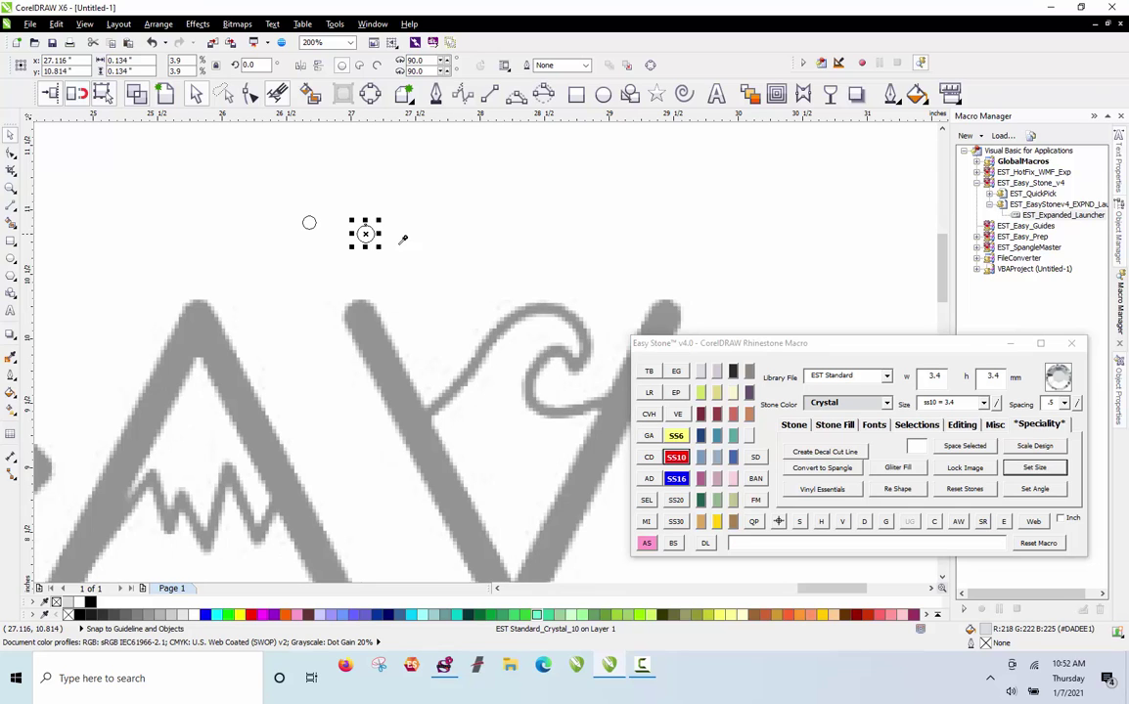
click(676, 478)
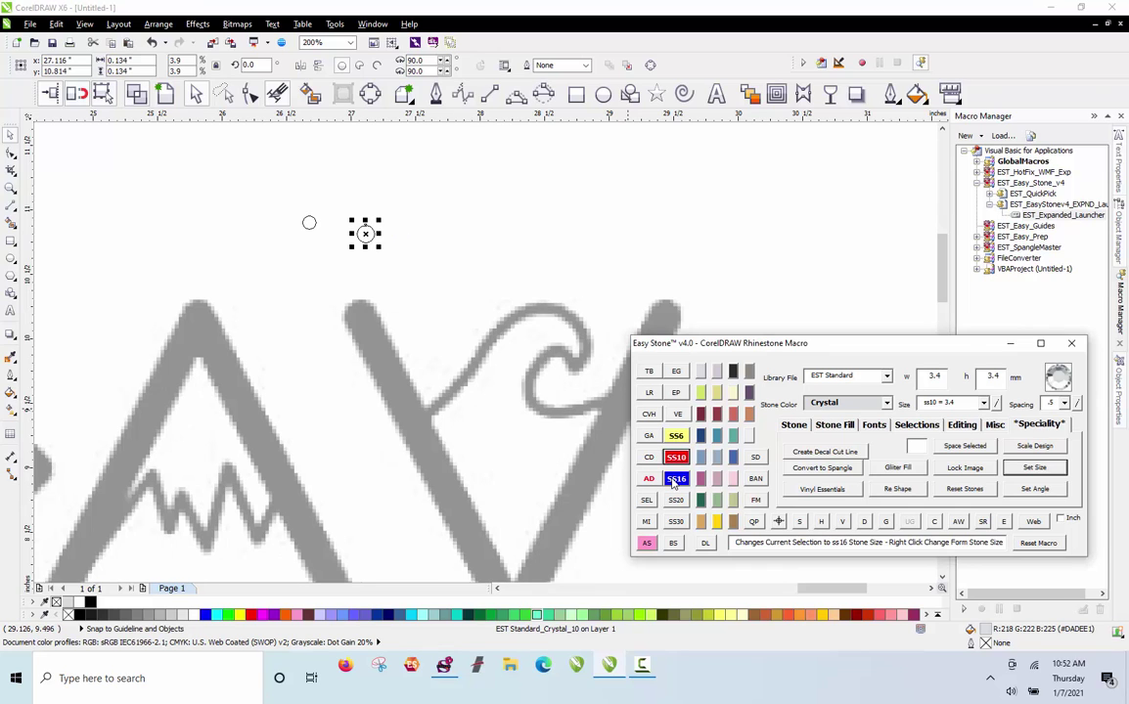
click(425, 248)
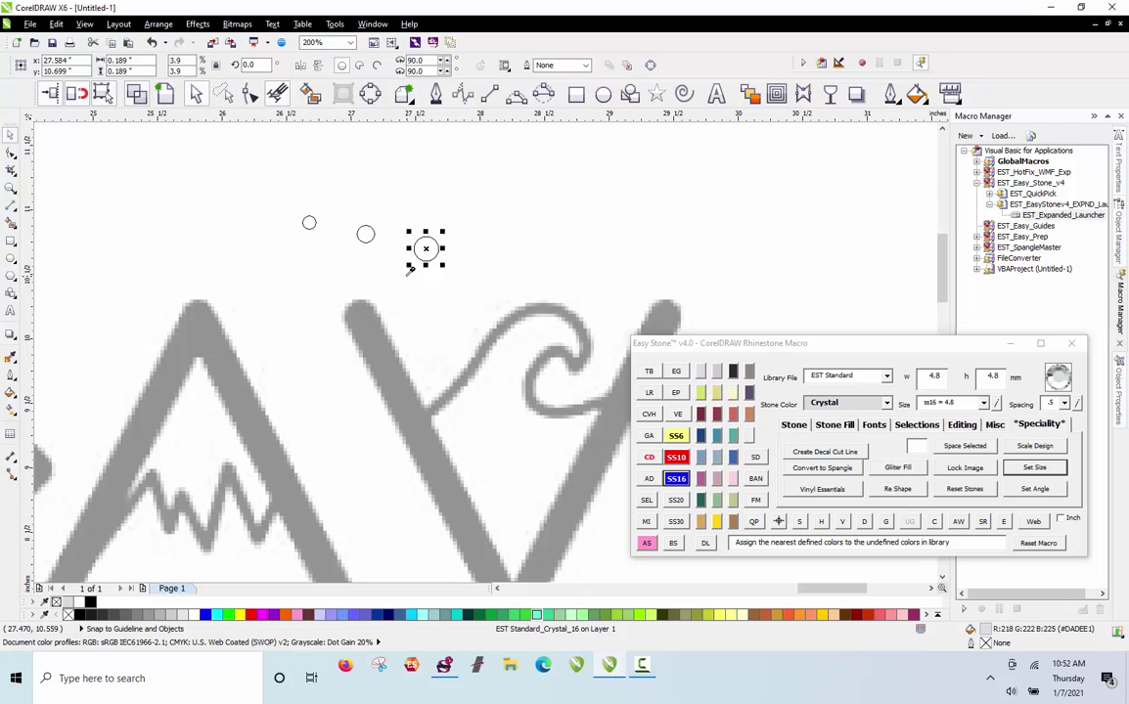
key(Escape)
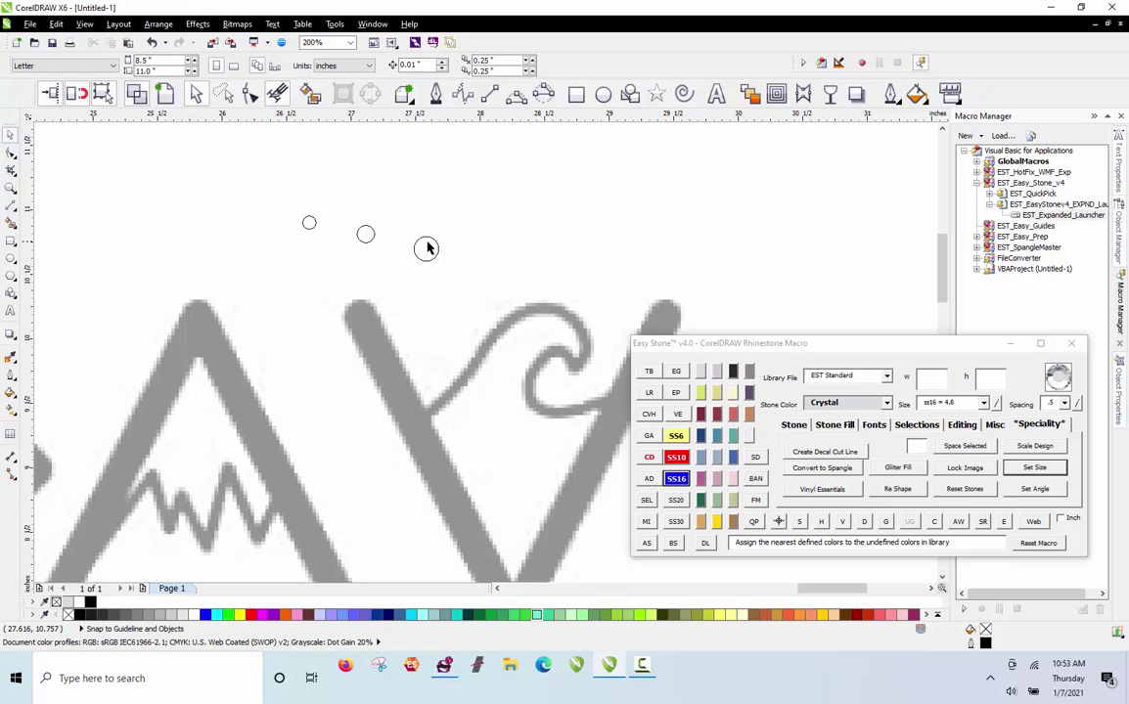
Move the SS16 stone to the V's top and copy it to the V's bottom point
mouse_move(427, 247)
mouse_down()
mouse_move(384, 268)
mouse_move(358, 315)
mouse_up()
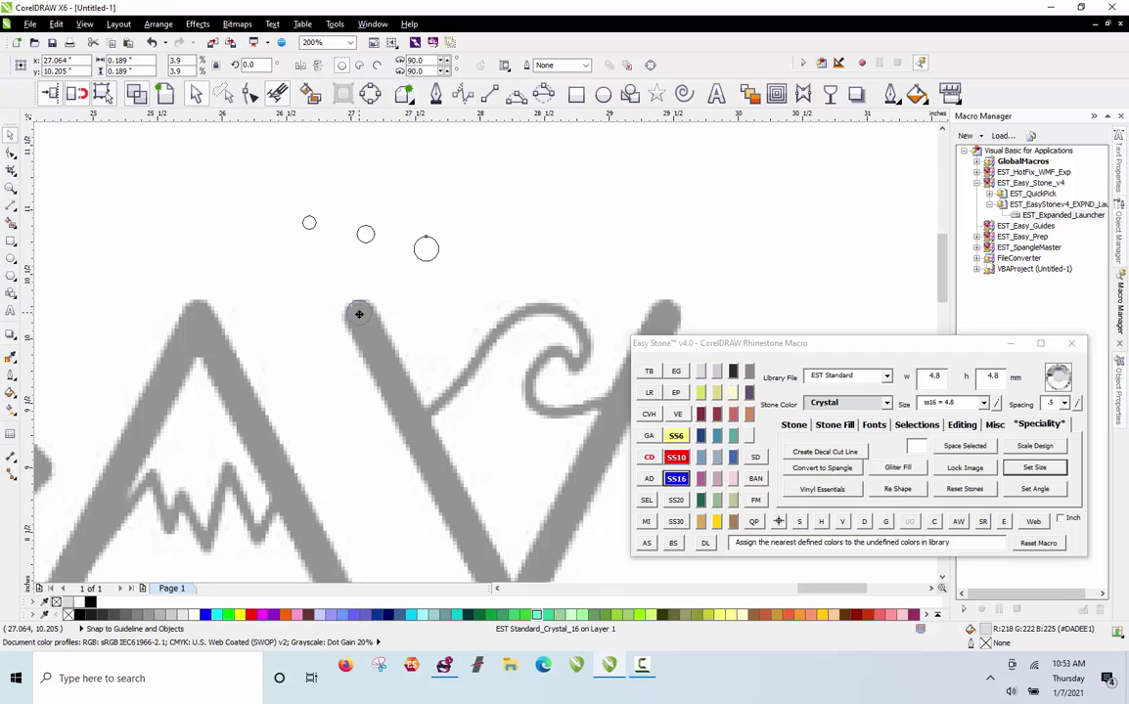
scroll(332, 235, down, 1)
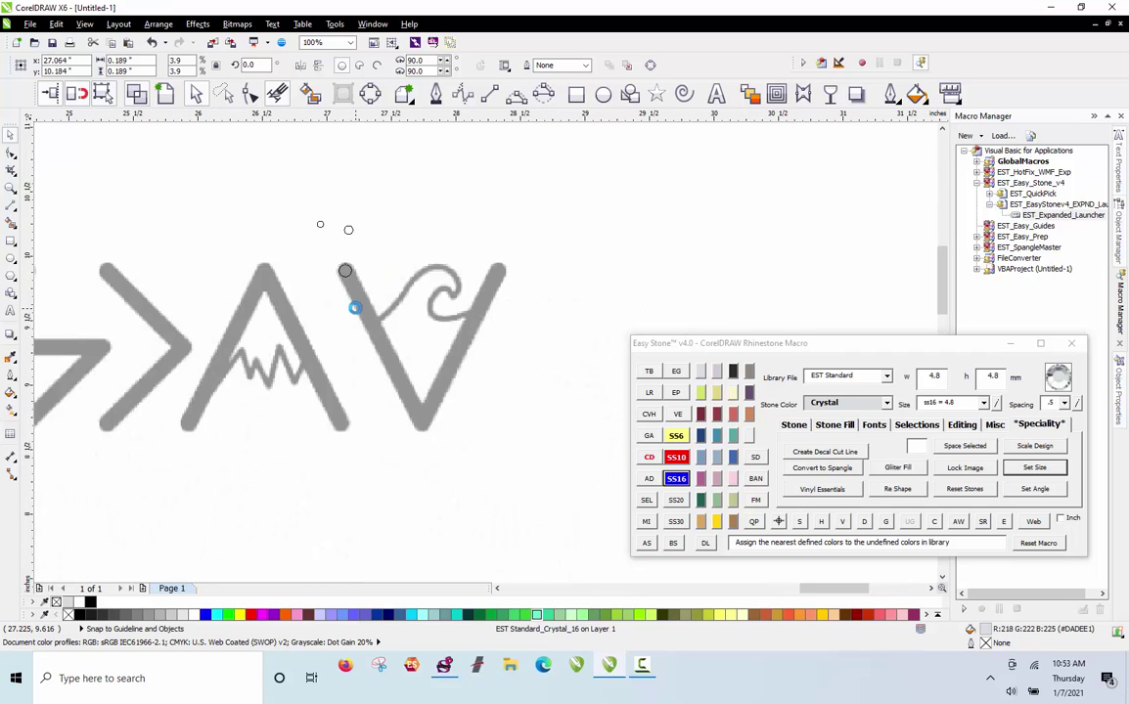
scroll(336, 235, up, 1)
drag(336, 235, 486, 544)
Fill the V's left arm with stones, break the row apart, and mirror it onto the right arm
shift+click(336, 234)
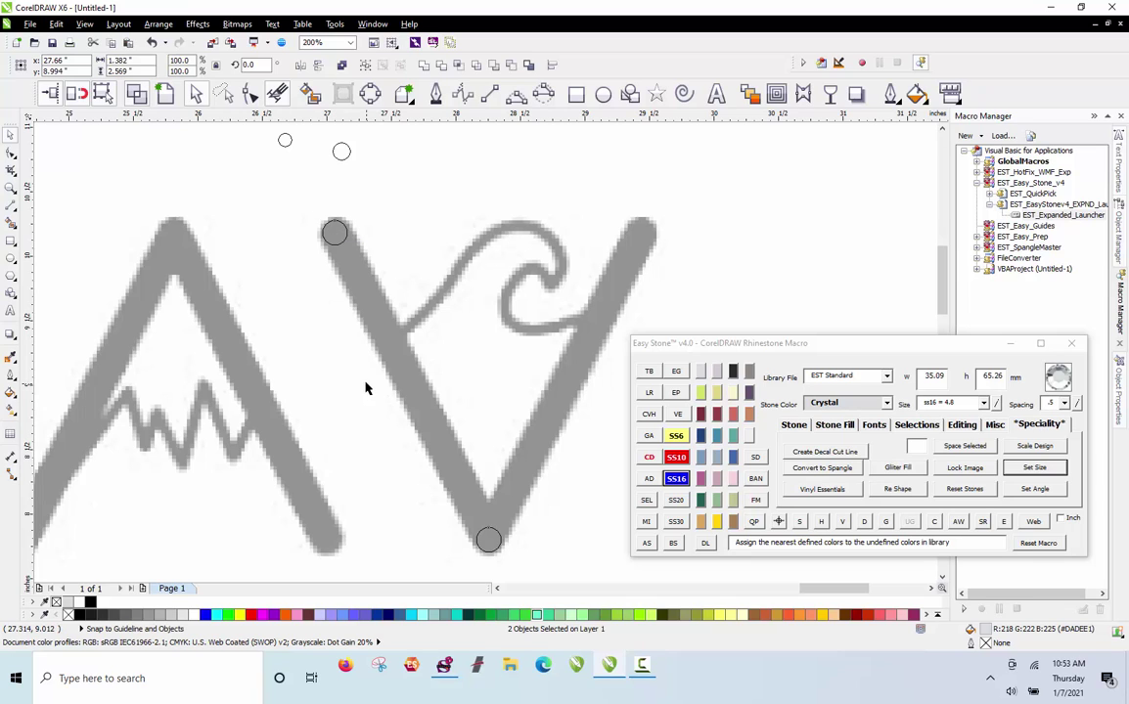
click(341, 241)
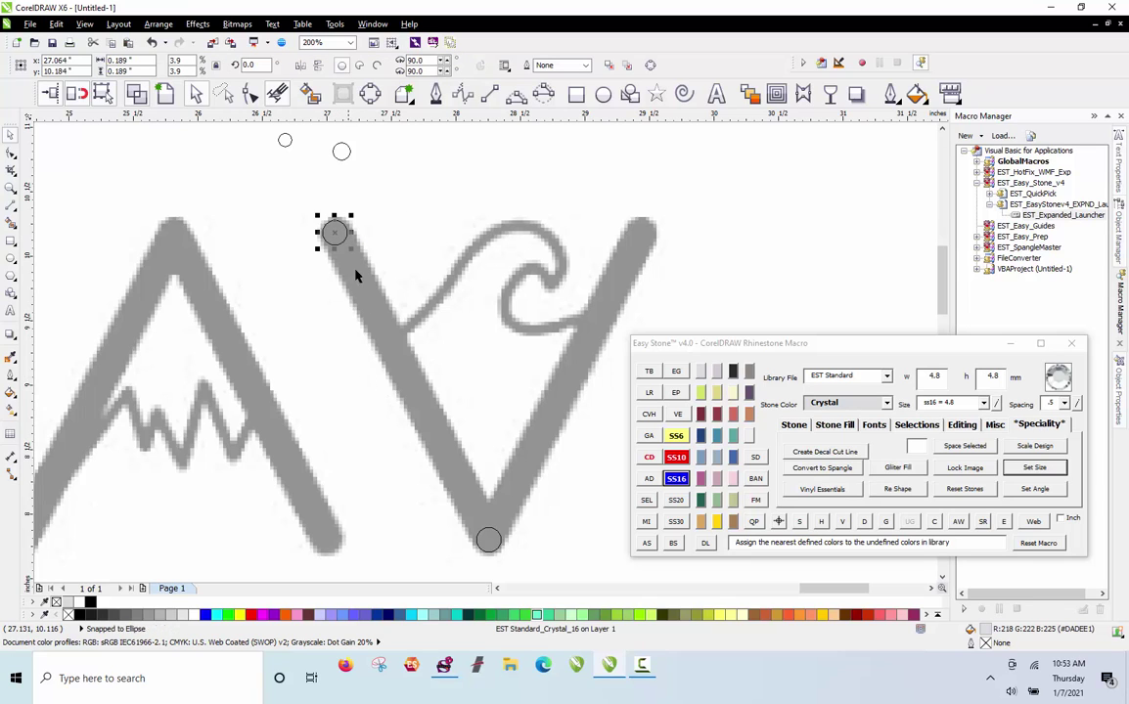
shift+click(489, 541)
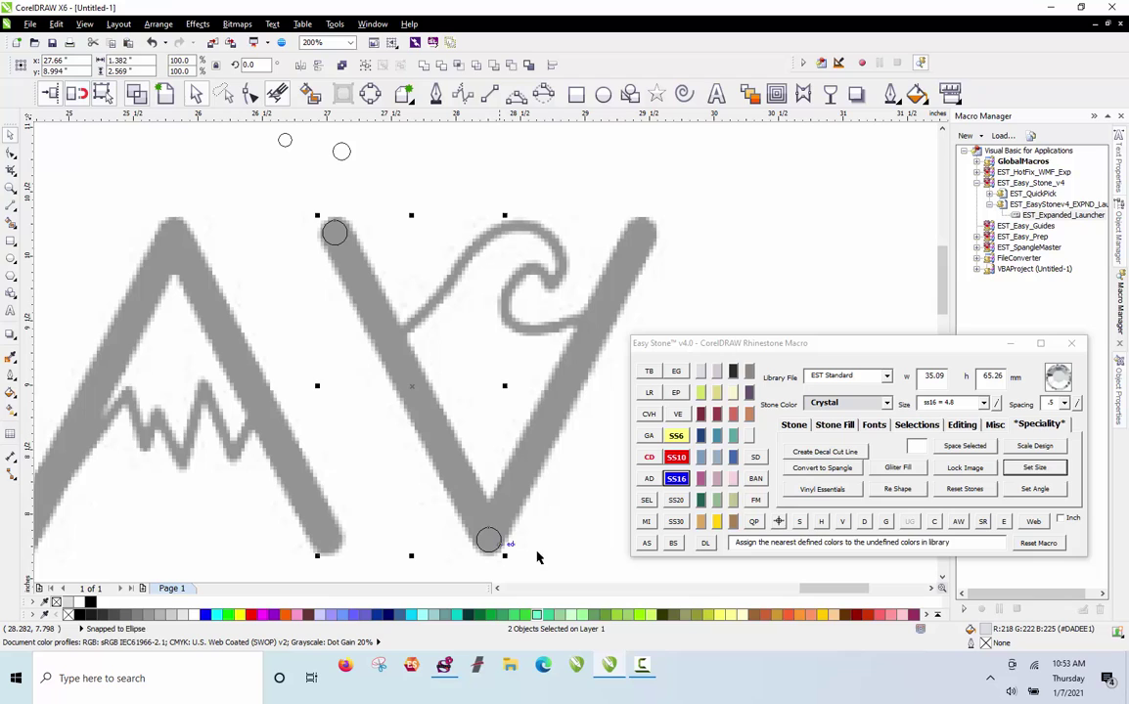
click(646, 544)
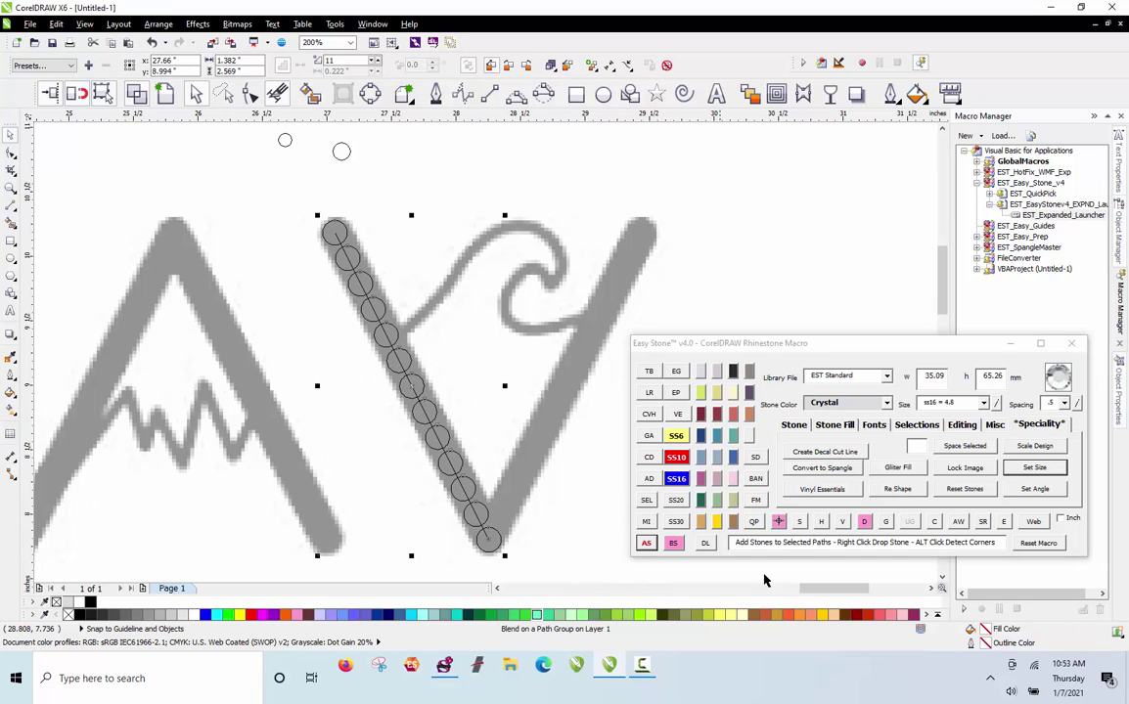
click(705, 543)
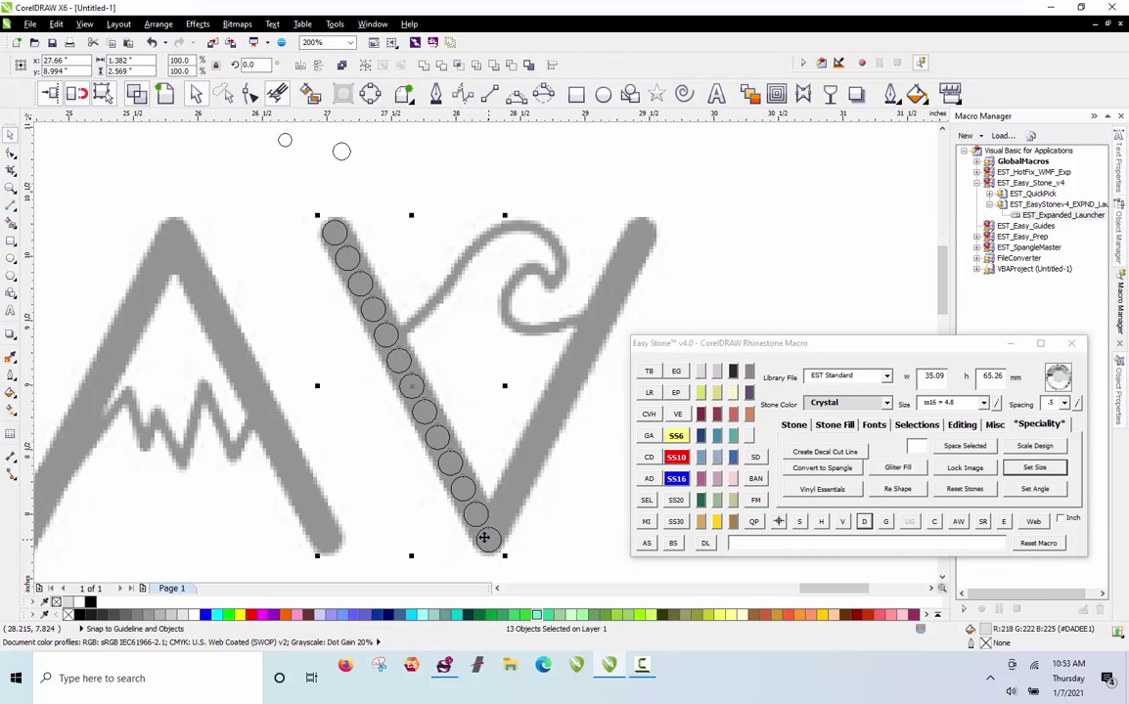
click(647, 524)
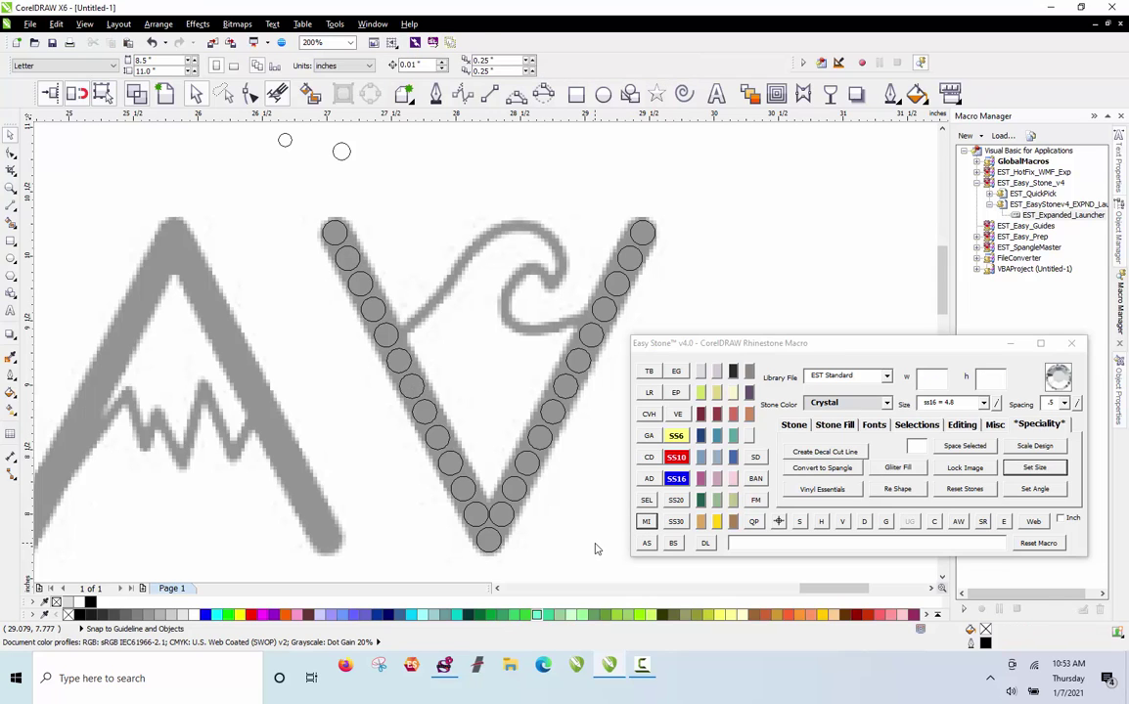
Copy stones to the A's apex and right foot, fill that leg, and mirror onto the left leg
click(335, 233)
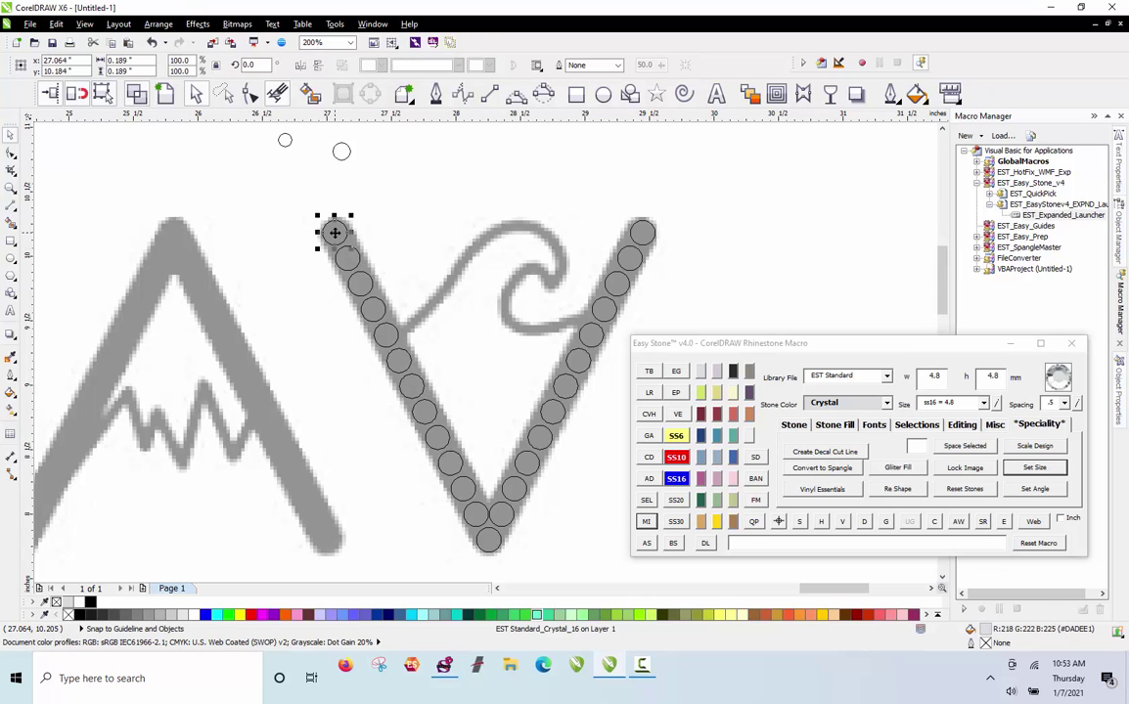
drag(335, 233, 171, 232)
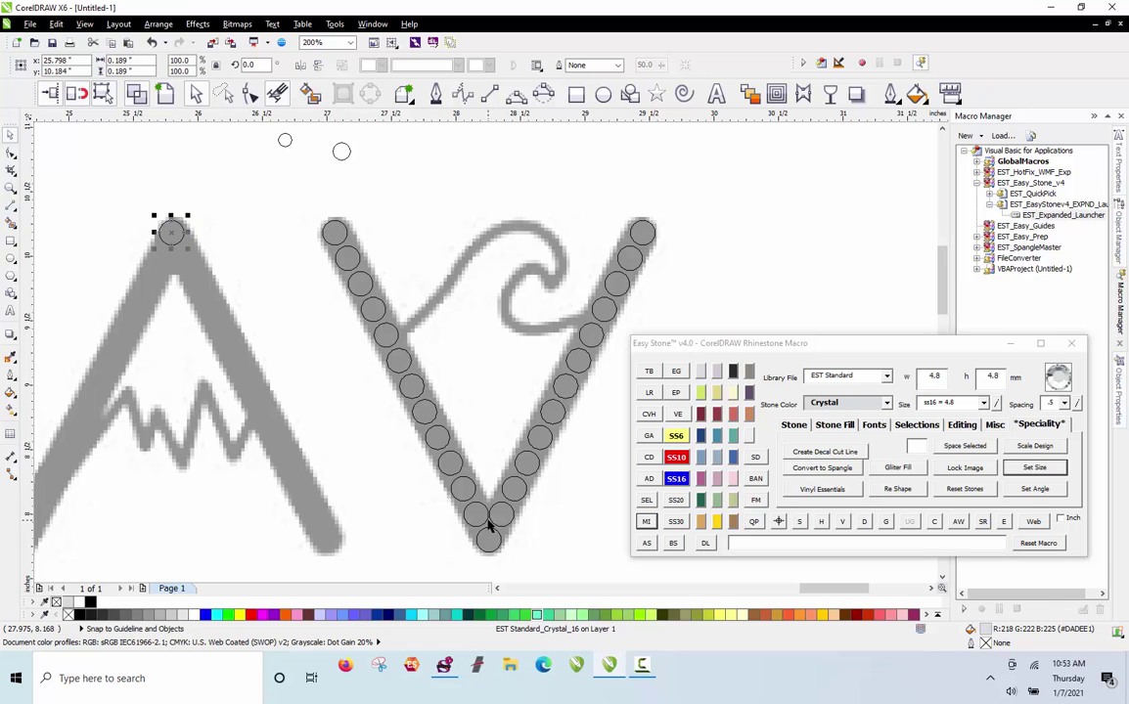
drag(486, 548, 327, 540)
shift+click(171, 232)
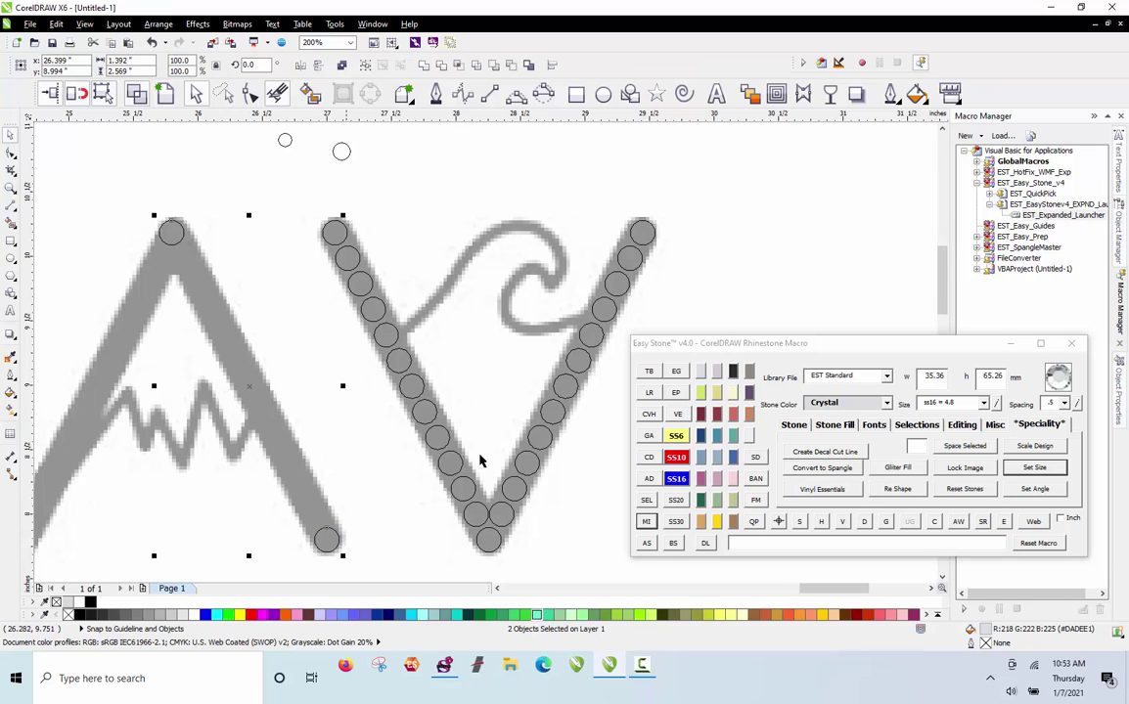
click(645, 543)
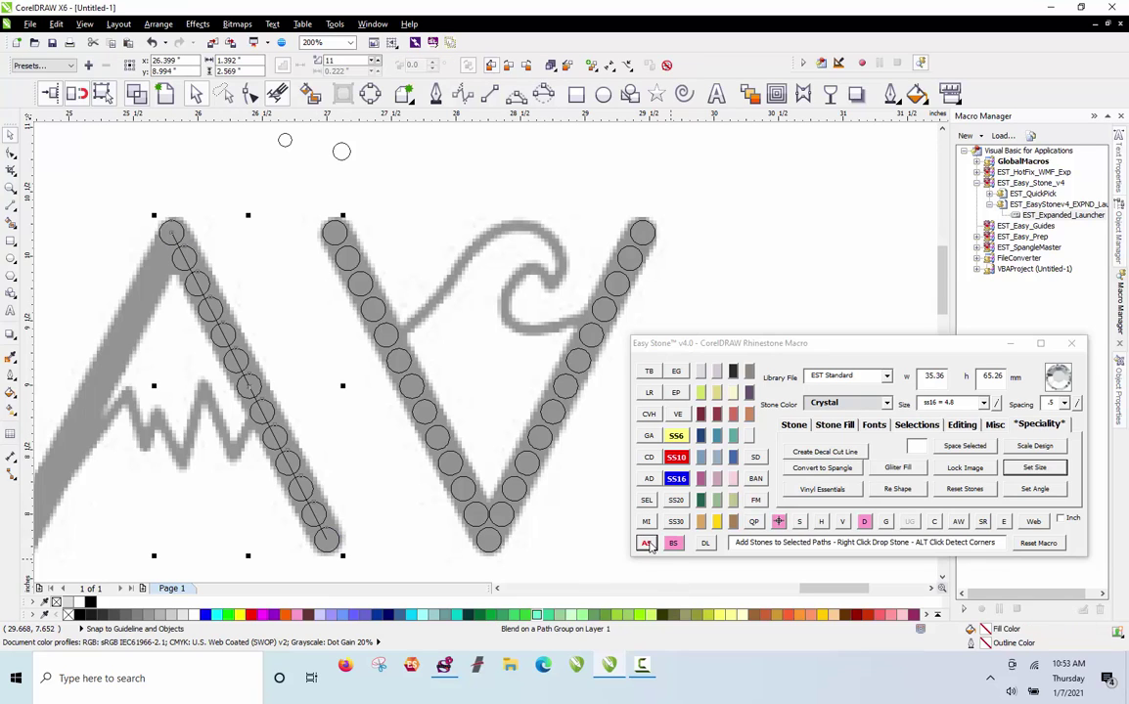
scroll(656, 328, down, 1)
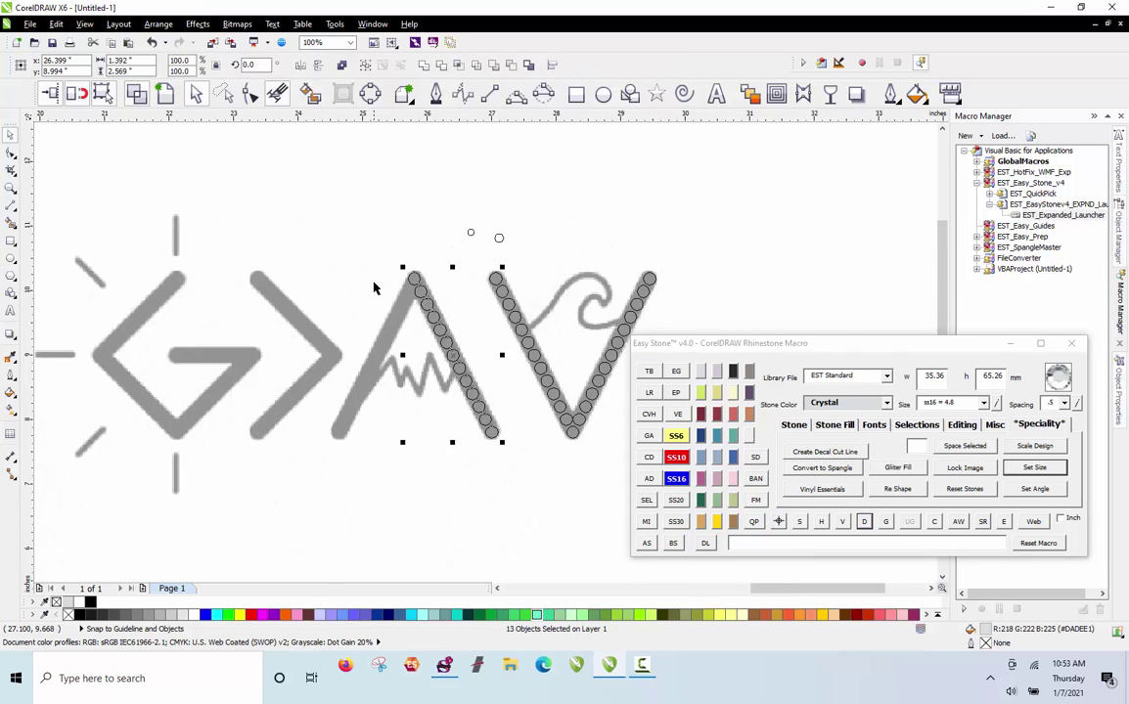
scroll(373, 288, up, 1)
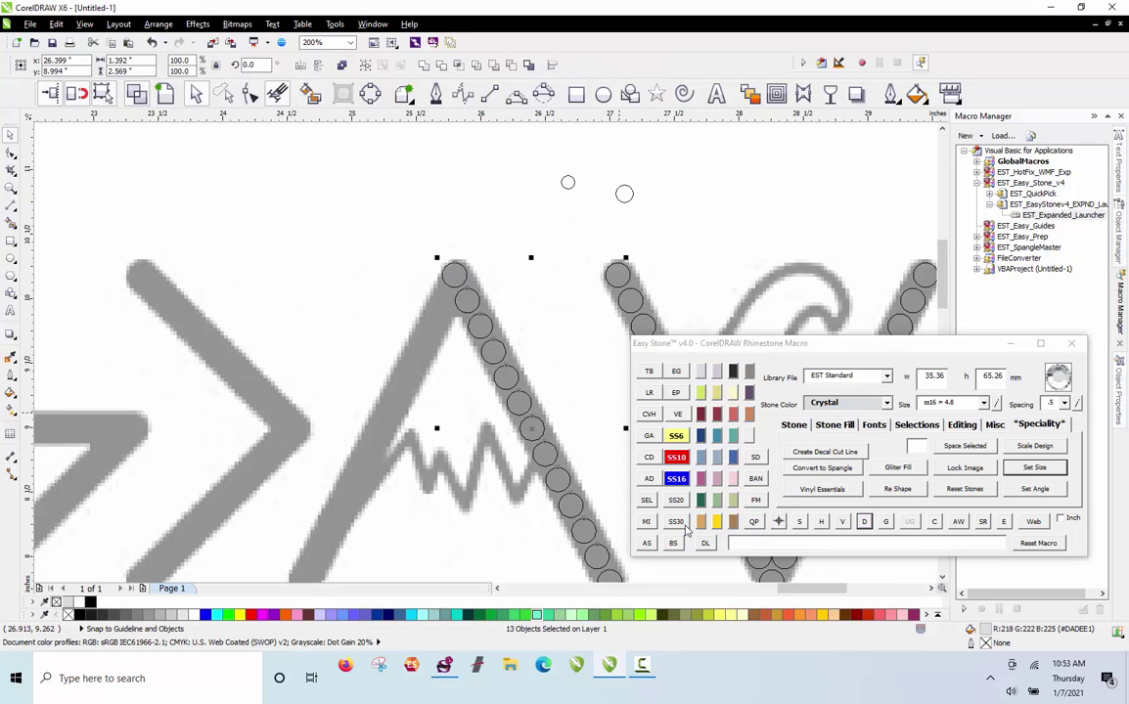
click(646, 522)
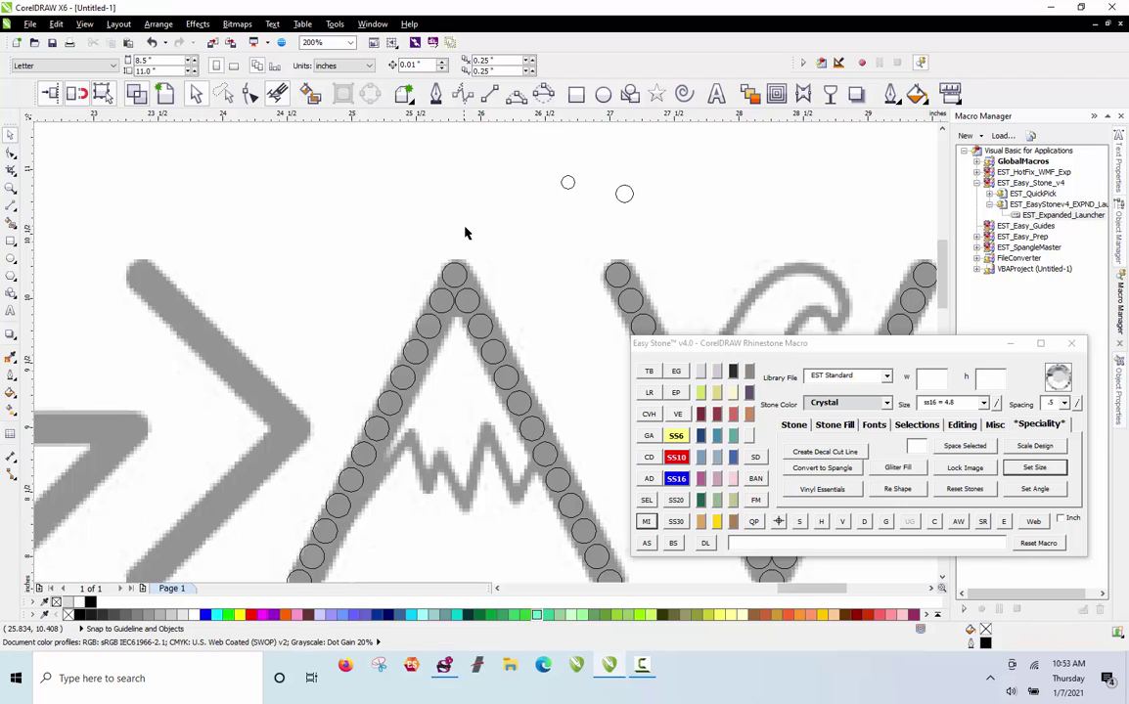
Place stones at the chevron's top and lower end, aligned vertically with C
drag(454, 274, 142, 275)
scroll(403, 353, down, 1)
scroll(380, 425, up, 1)
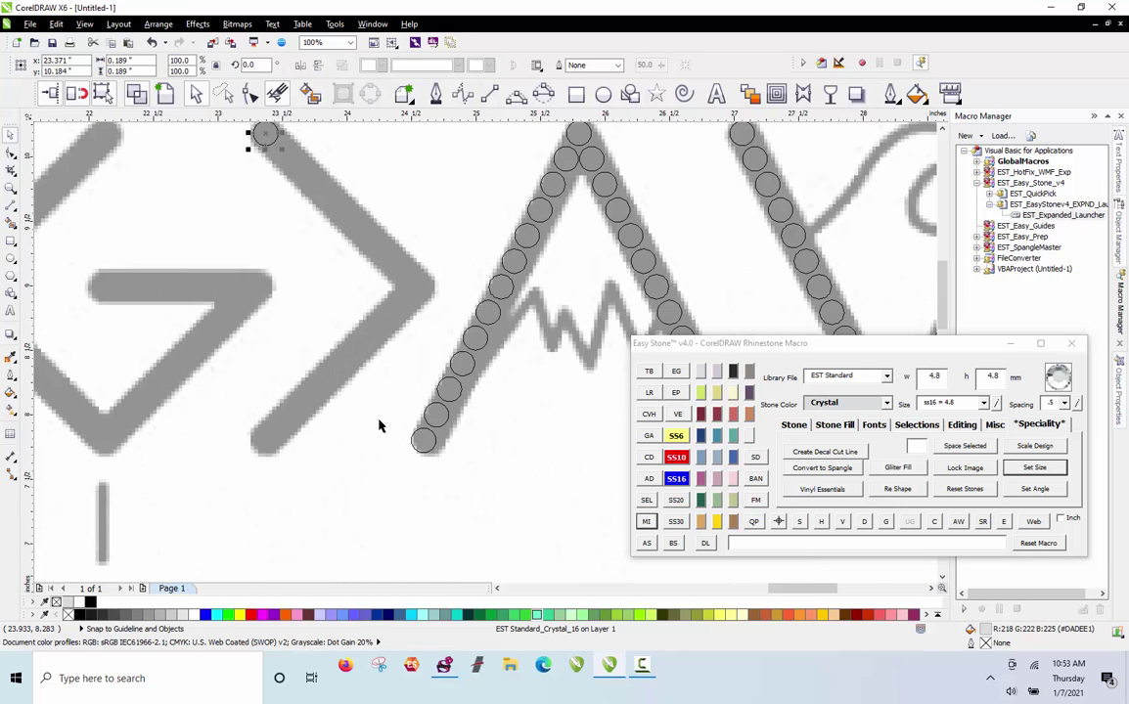
drag(420, 449, 264, 445)
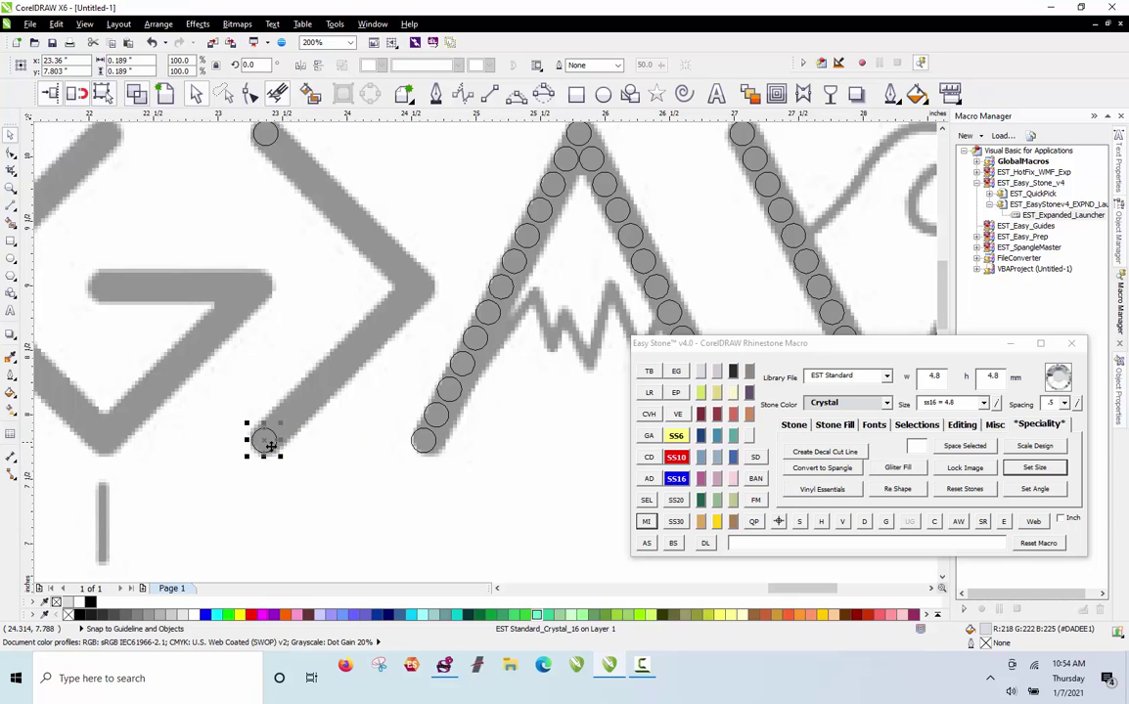
scroll(436, 450, down, 1)
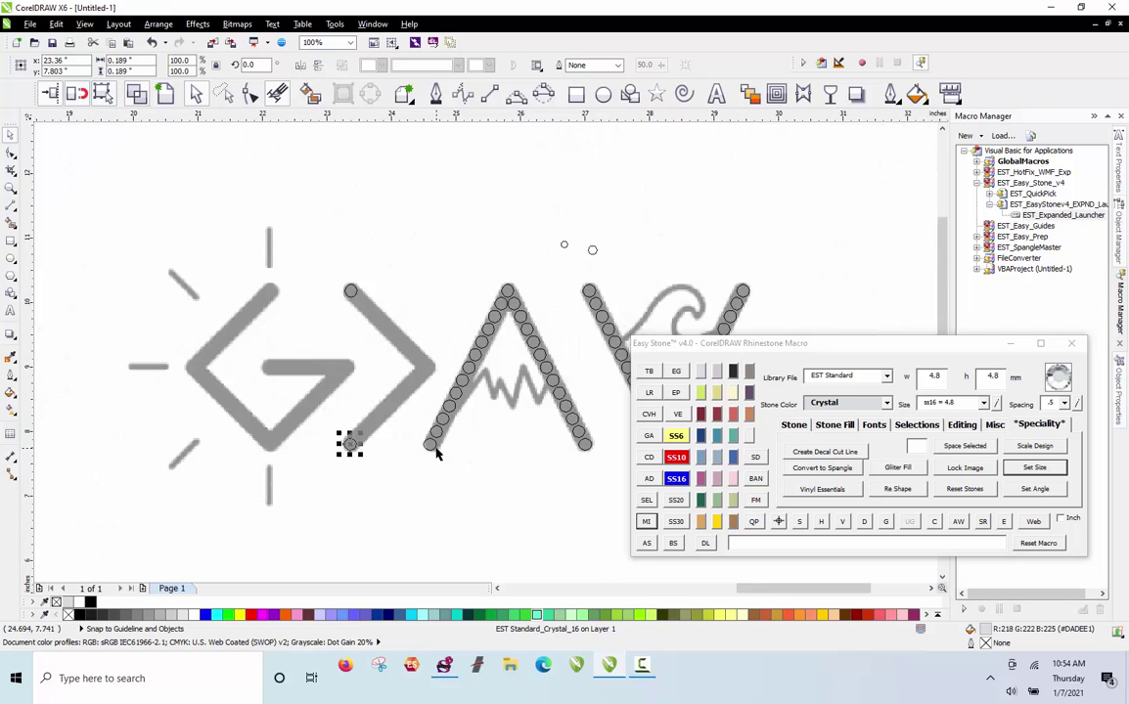
scroll(341, 362, up, 1)
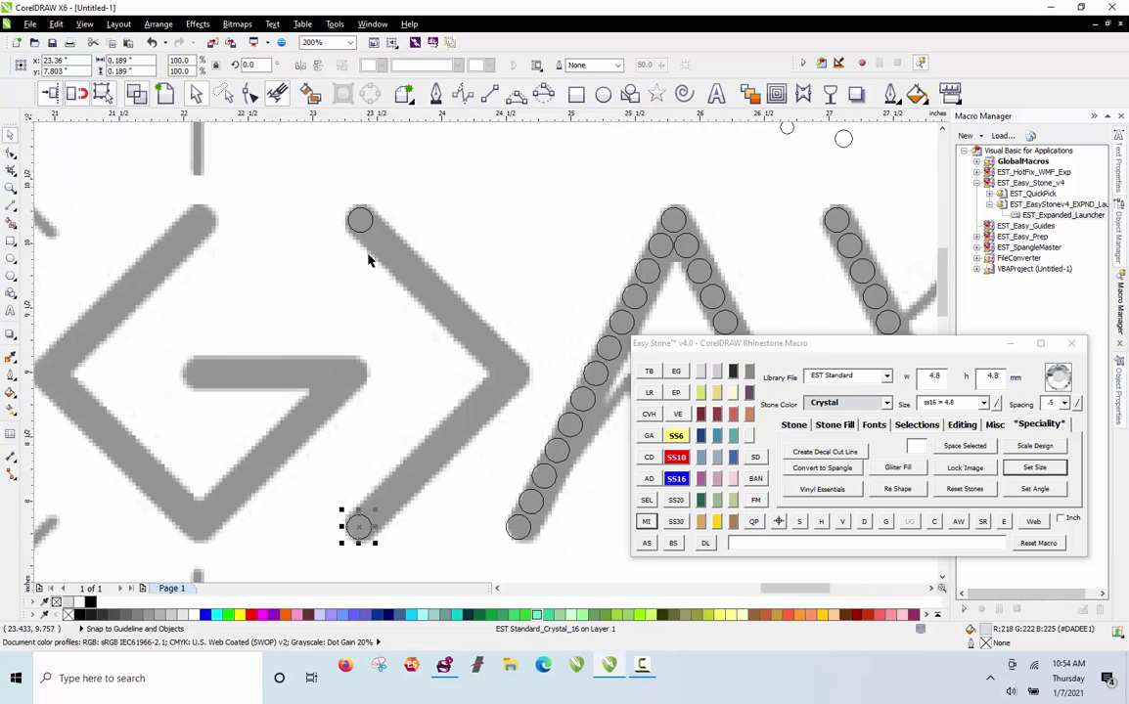
shift+click(361, 218)
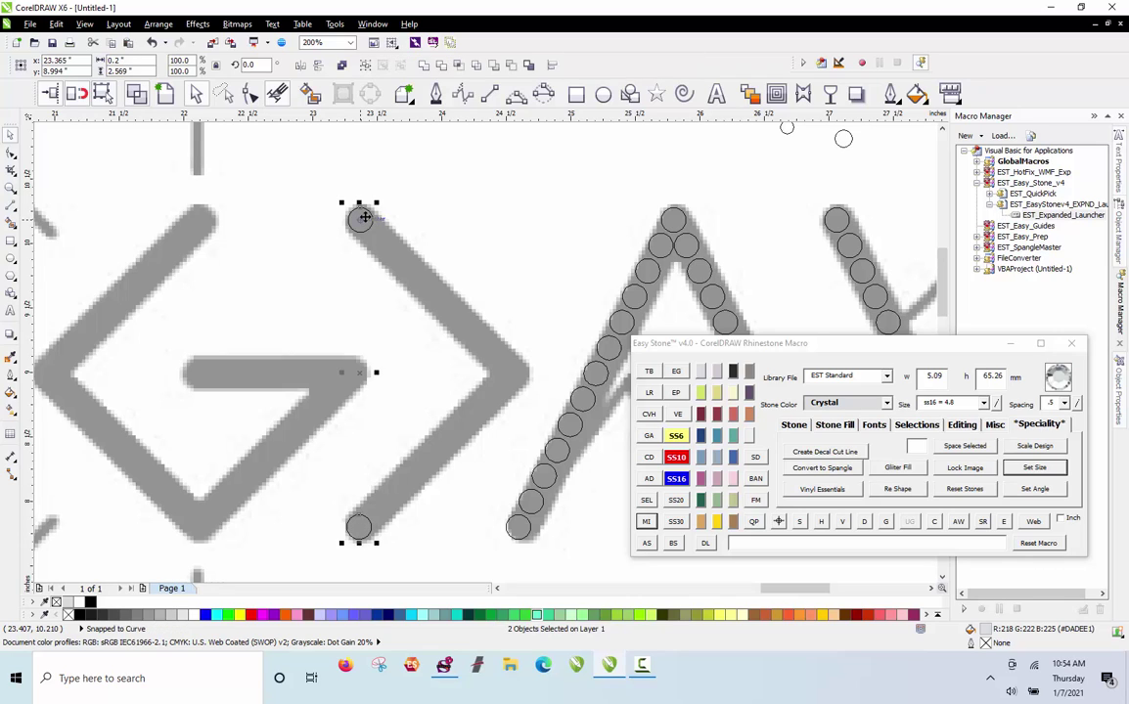
key(c)
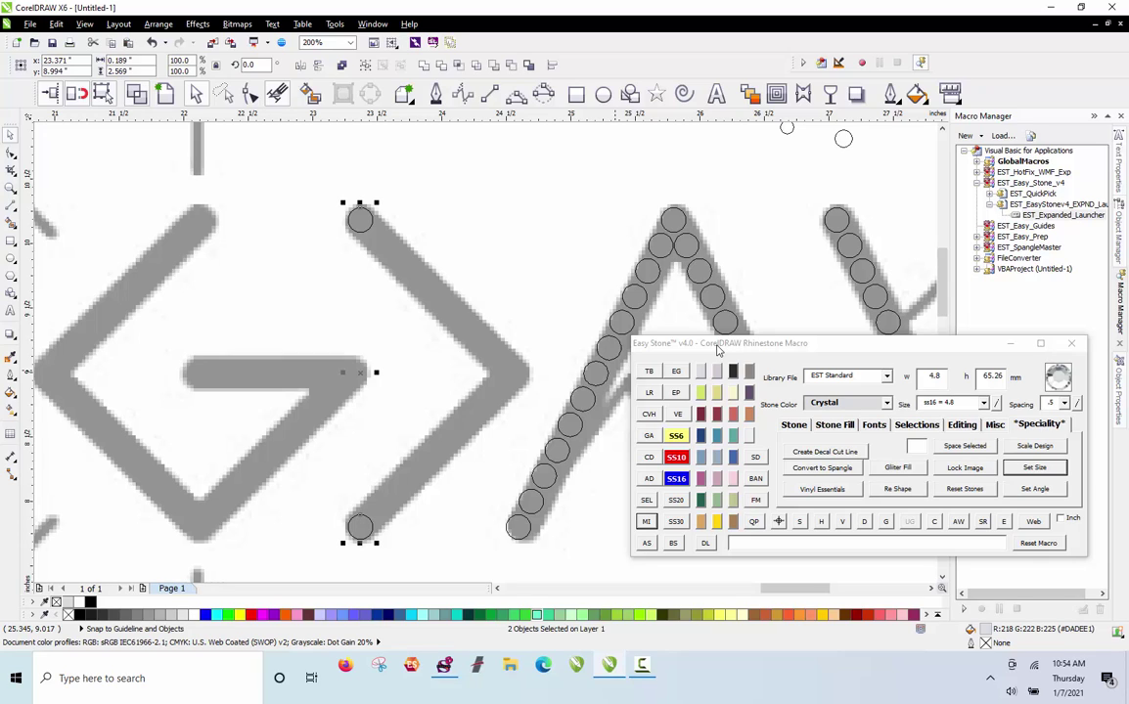
Delete the stray stone at the chevron's point and select the top and bottom stones
click(508, 298)
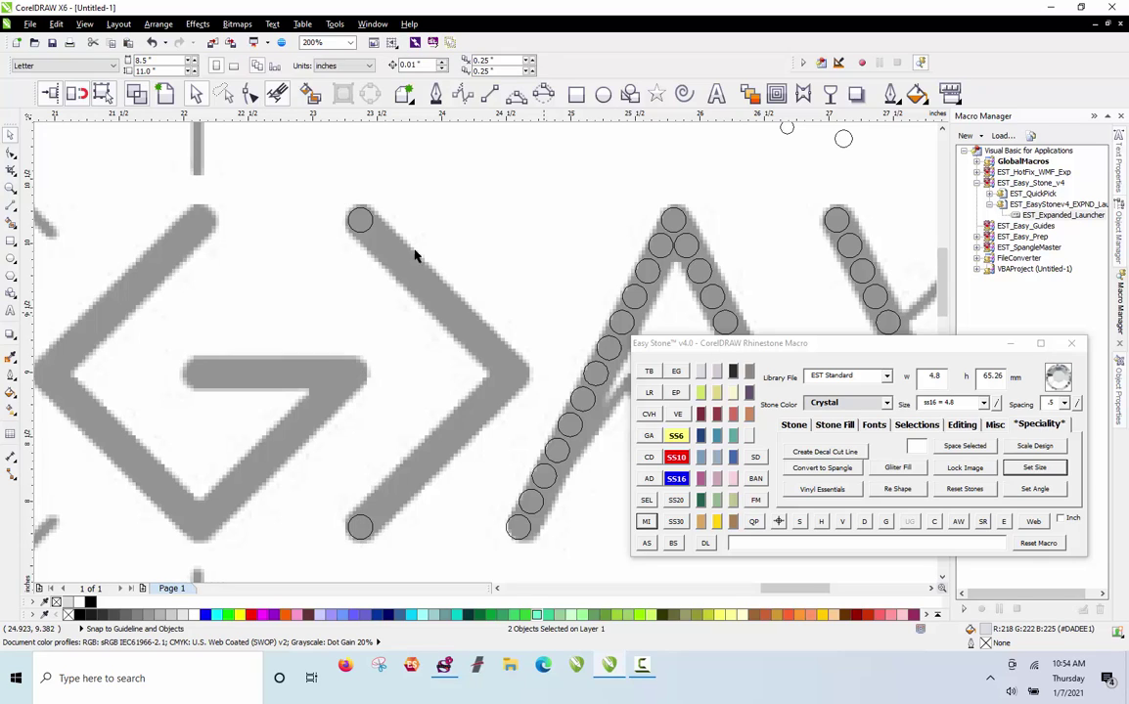
click(516, 379)
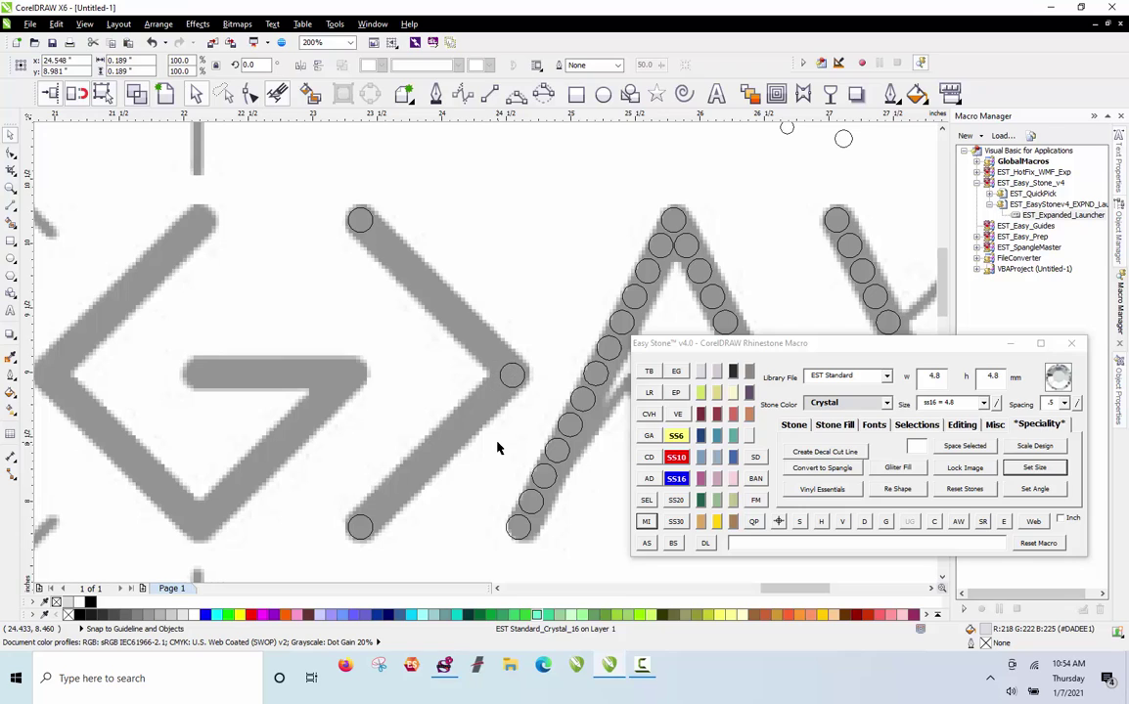
key(Delete)
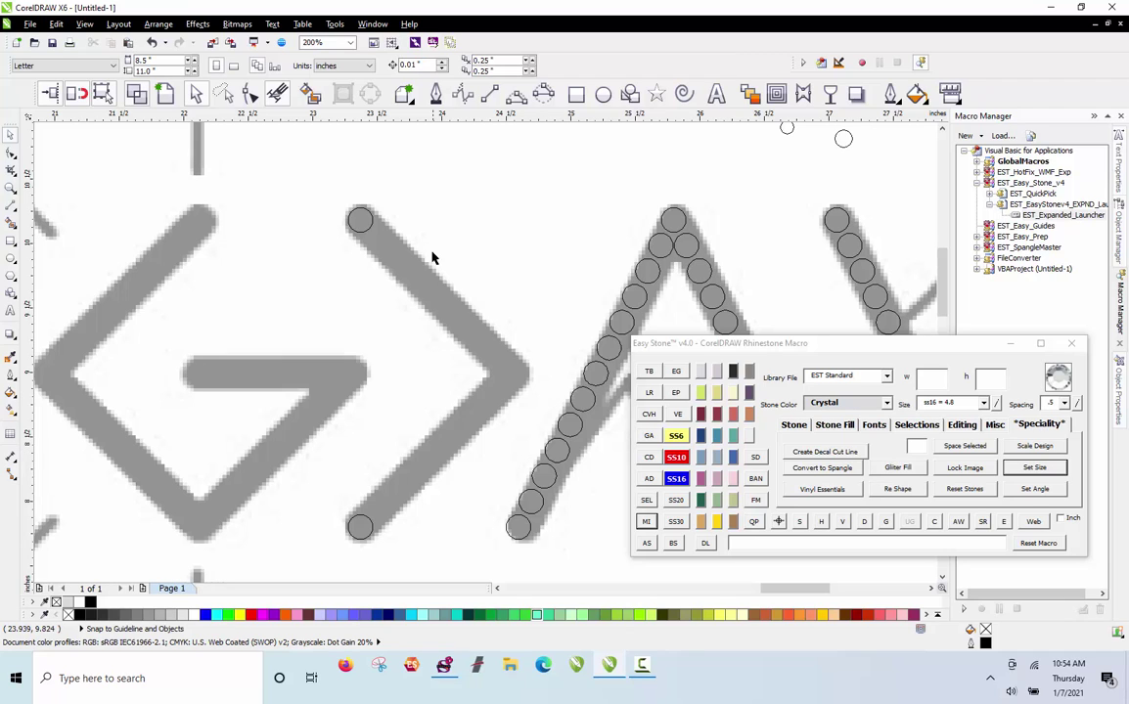
click(360, 220)
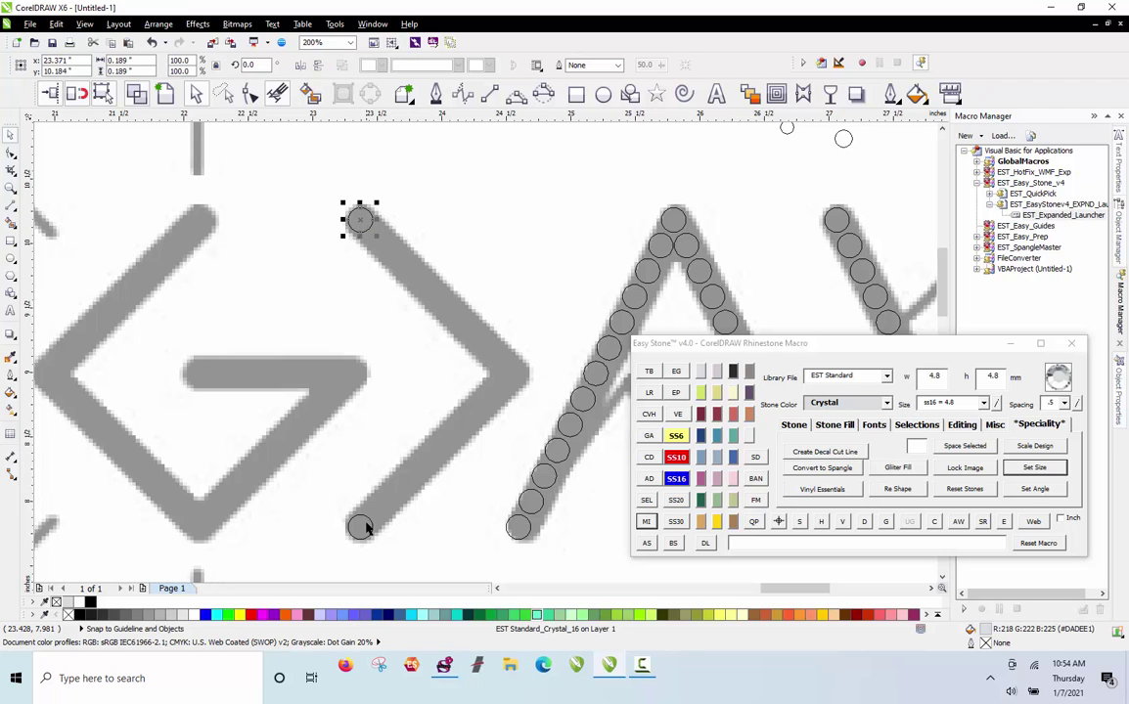
shift+click(361, 528)
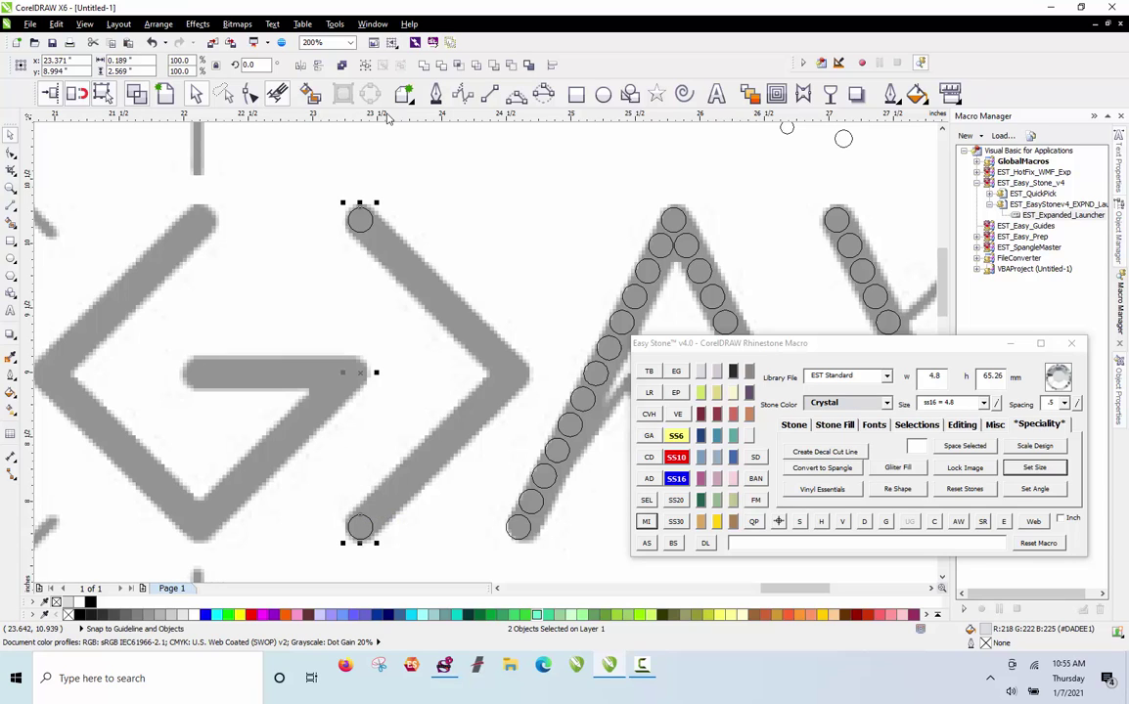
Drag a horizontal guideline onto the G's bar, then delete it as misplaced
drag(278, 115, 355, 383)
drag(359, 381, 363, 373)
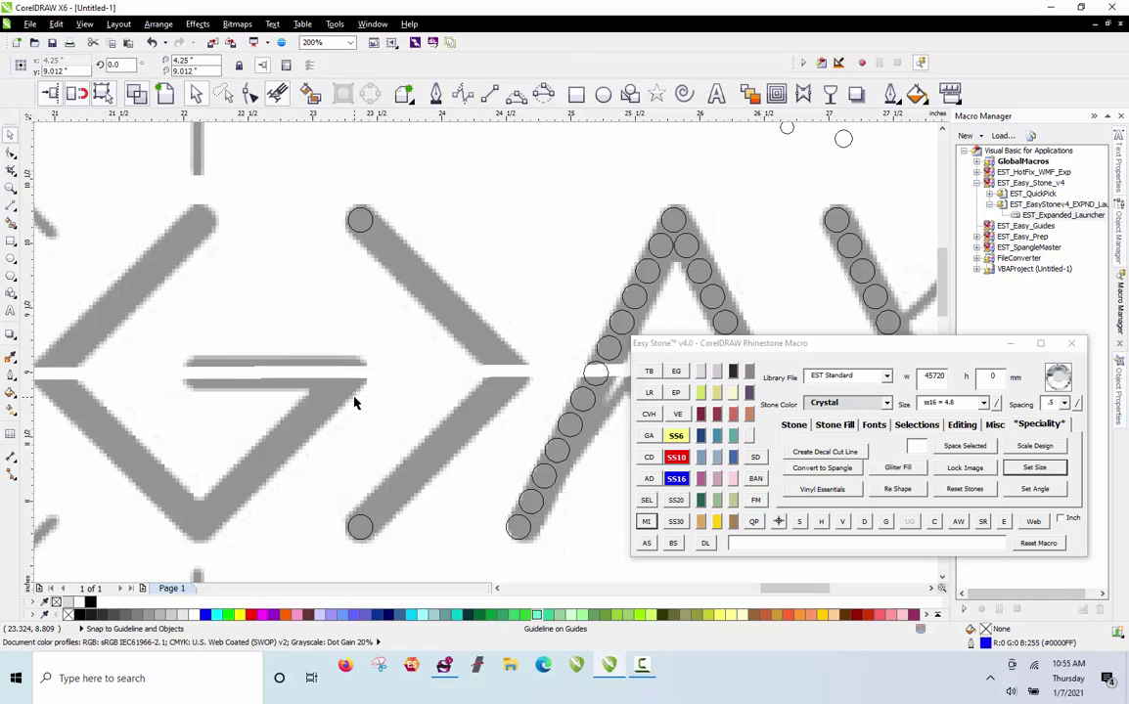
key(Delete)
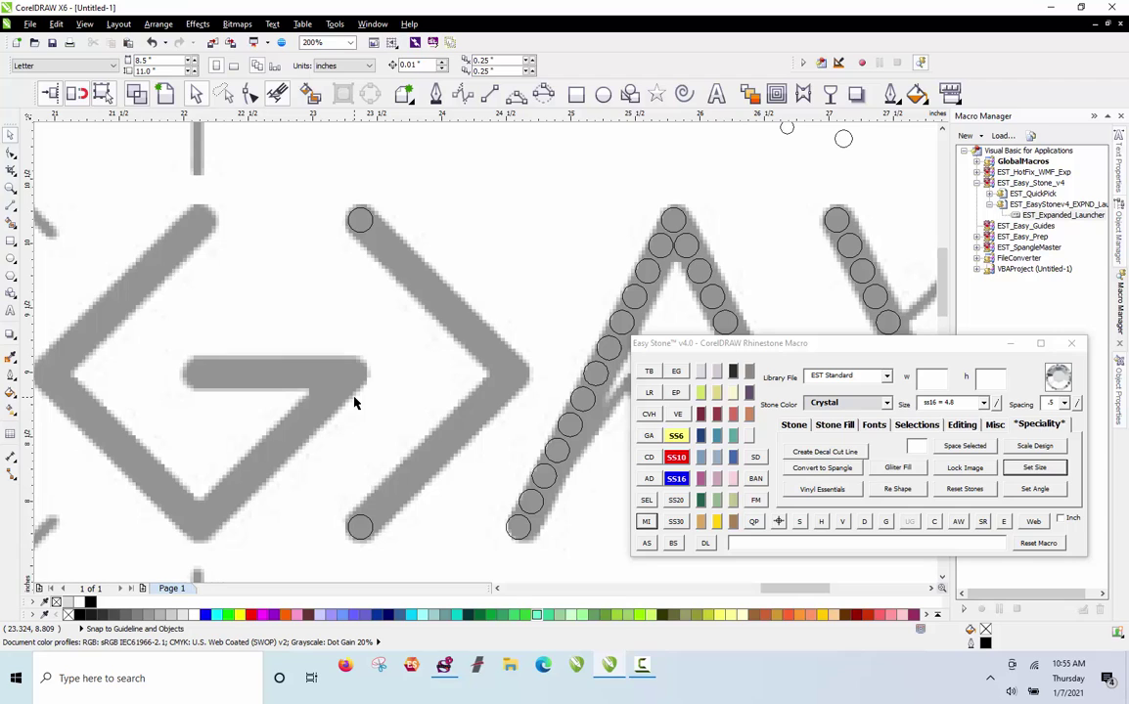
Add a CVH centre guideline between the chevron's top and bottom stones, then select the top stone
click(364, 218)
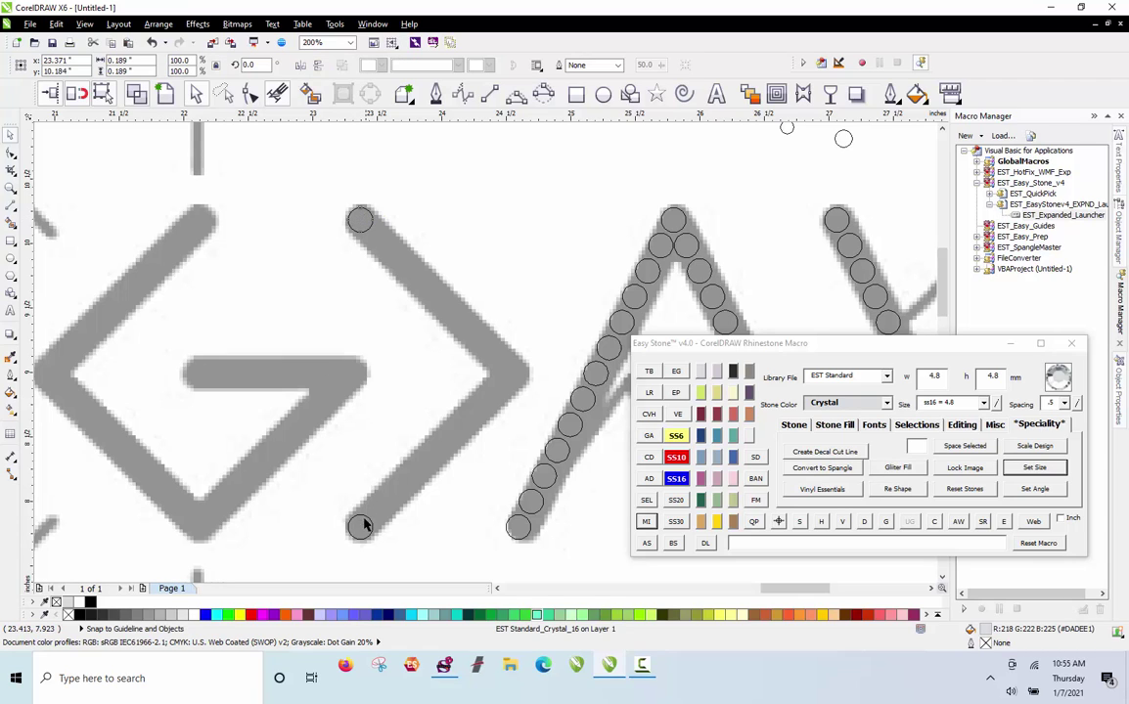
shift+click(360, 529)
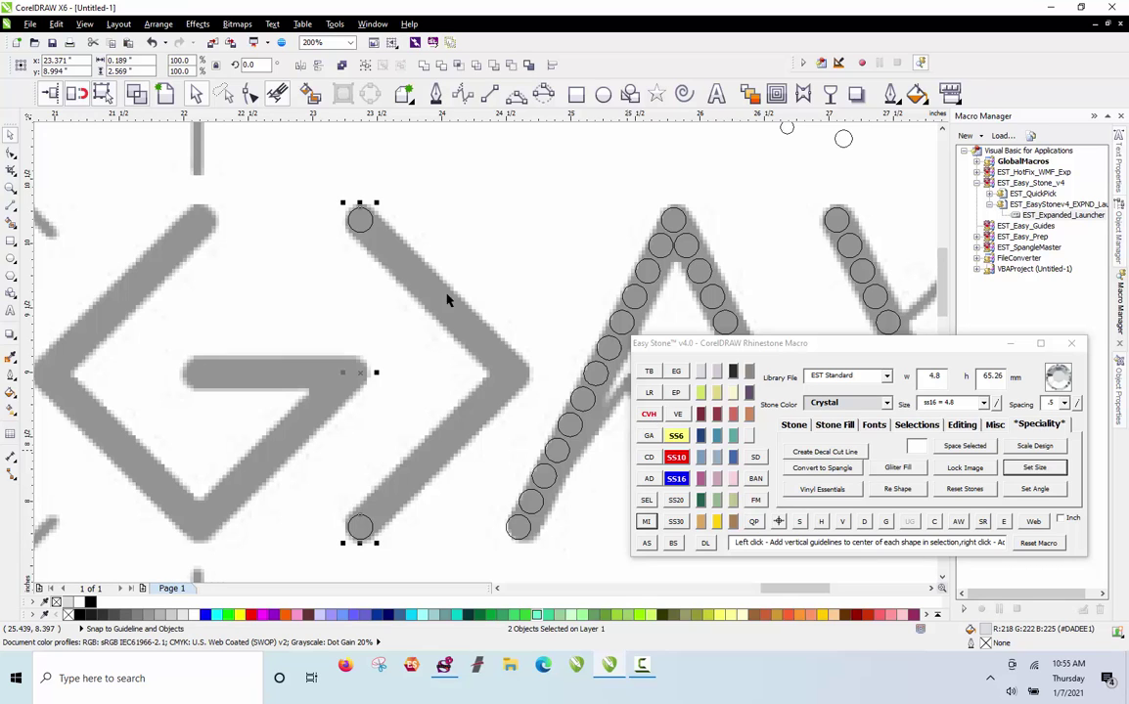
right_click(648, 413)
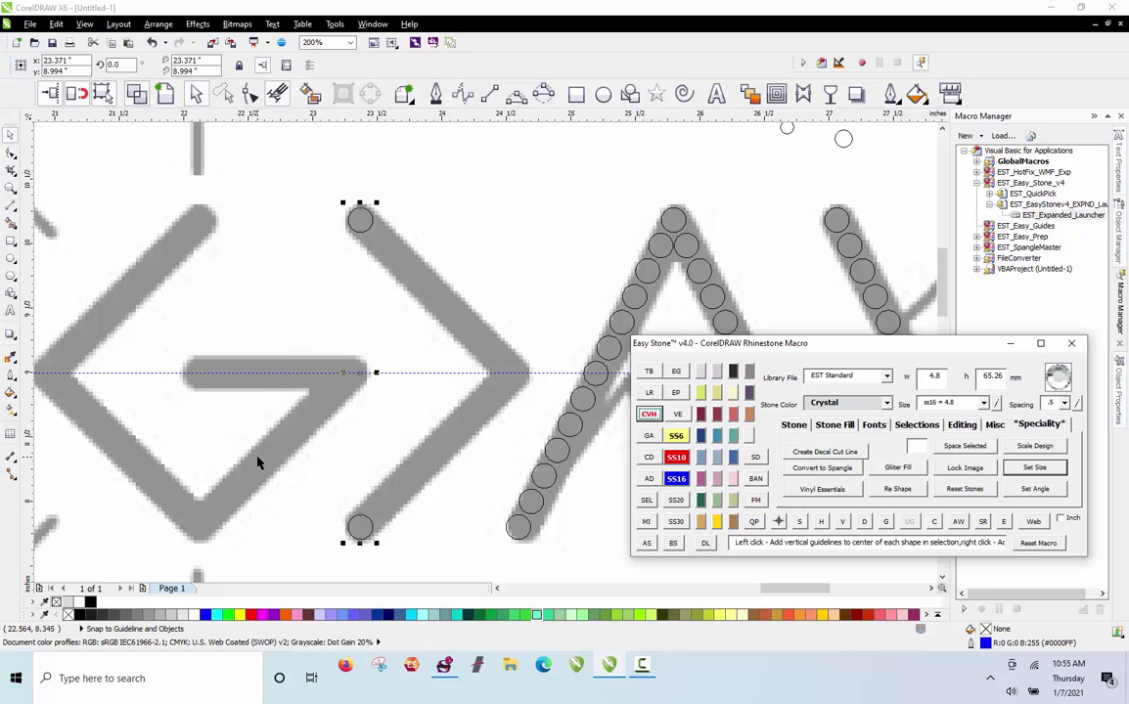
click(310, 350)
click(359, 222)
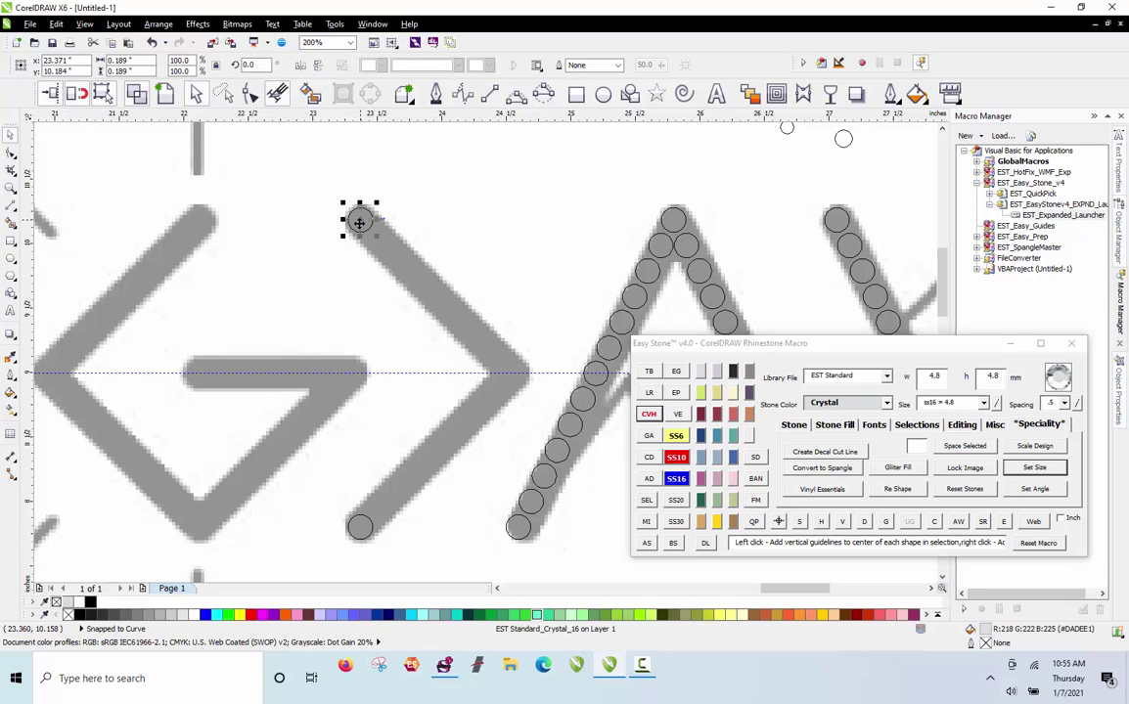
Copy the top stone to the chevron's point, blend stones down to the bottom, split and mirror upward
drag(359, 222, 517, 376)
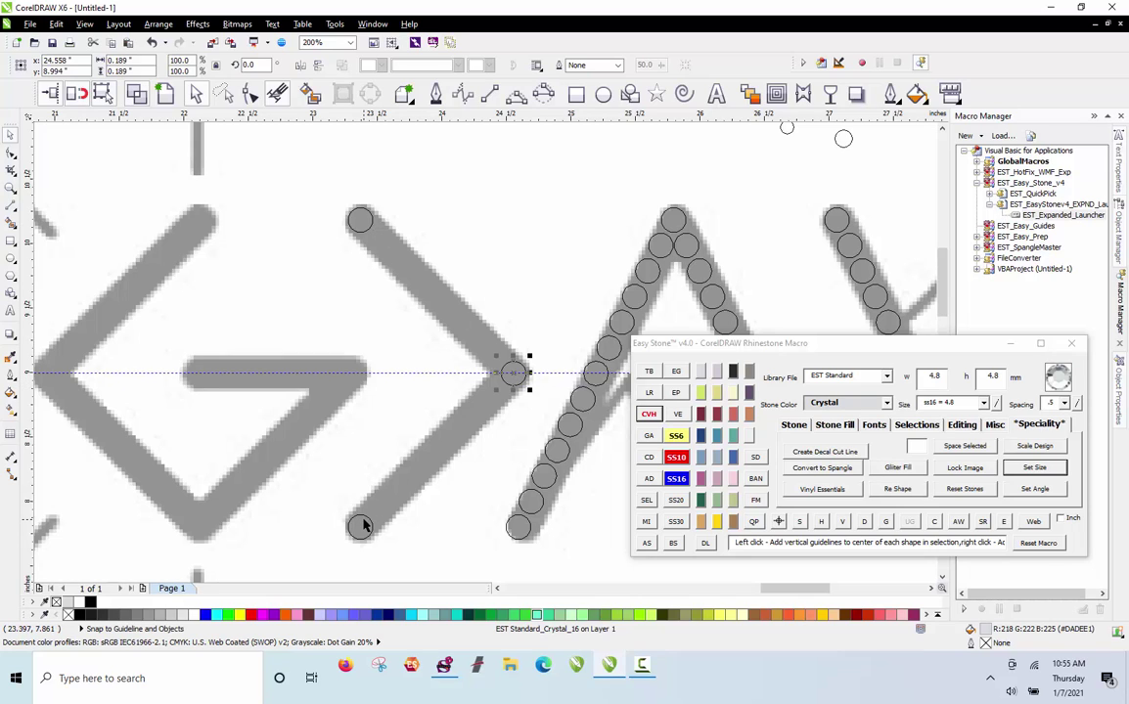
shift+click(362, 526)
click(646, 543)
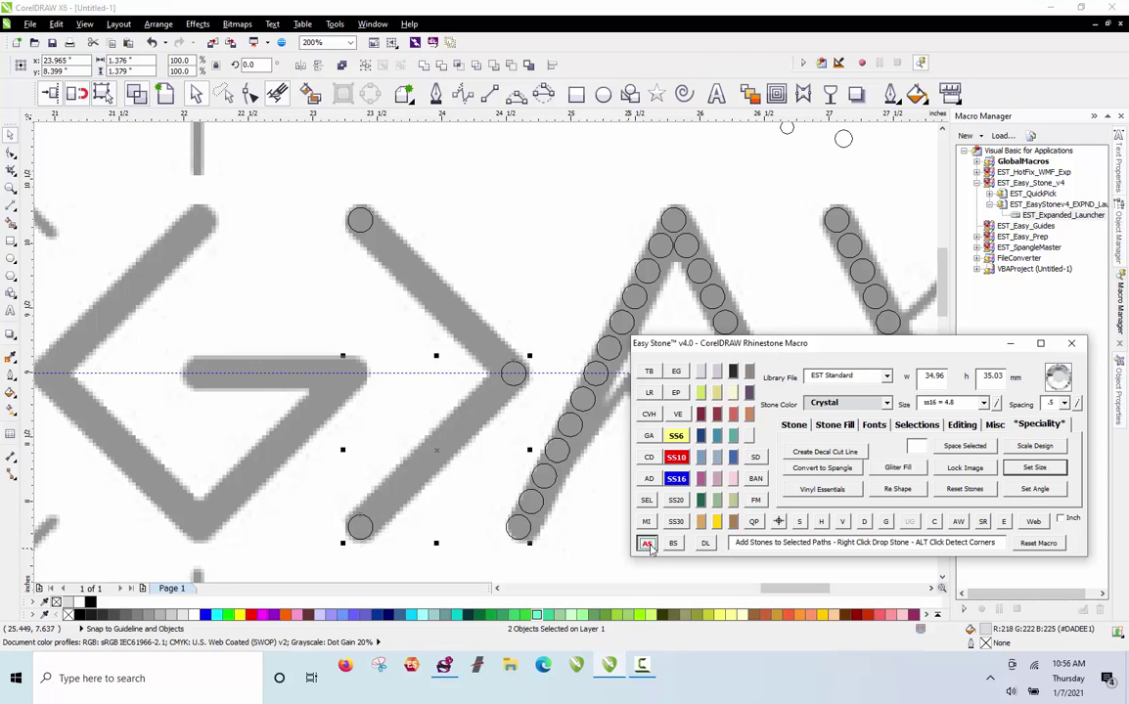
click(865, 525)
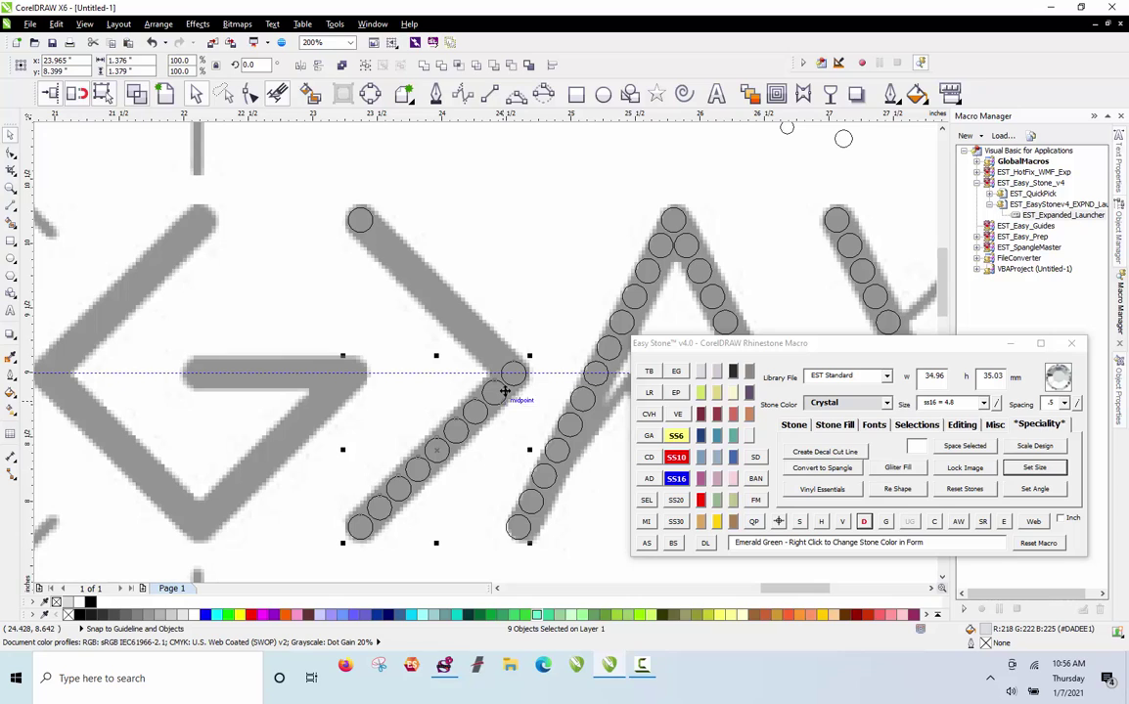
shift+click(518, 379)
shift+click(518, 382)
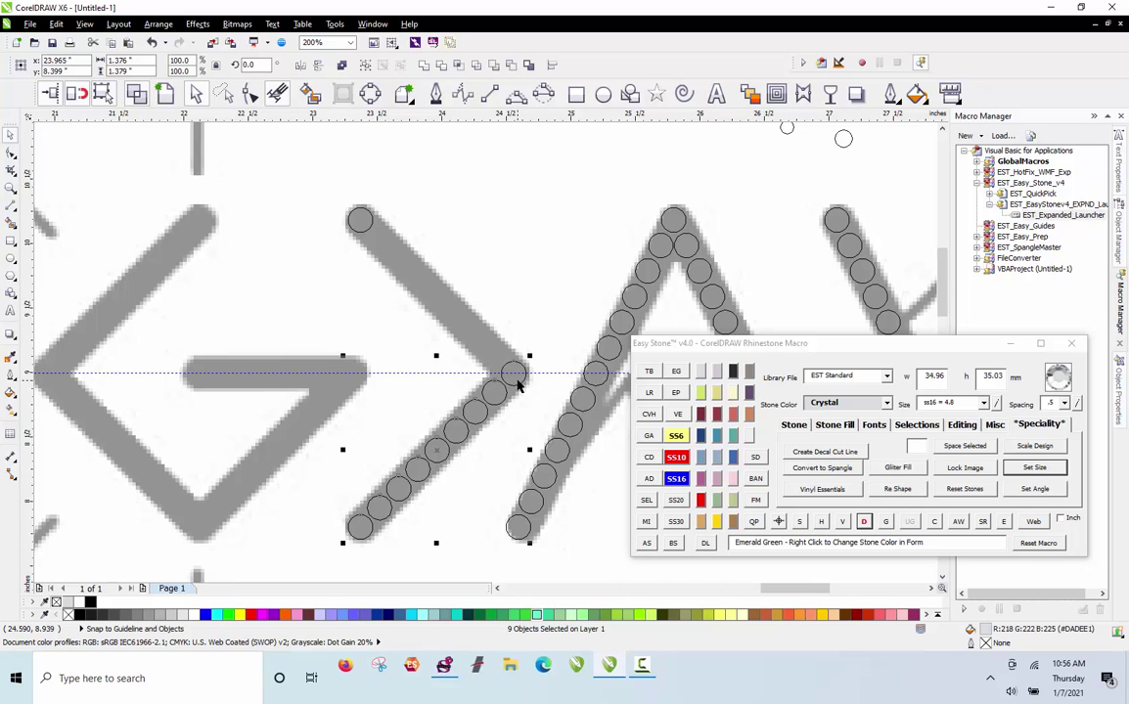
click(646, 524)
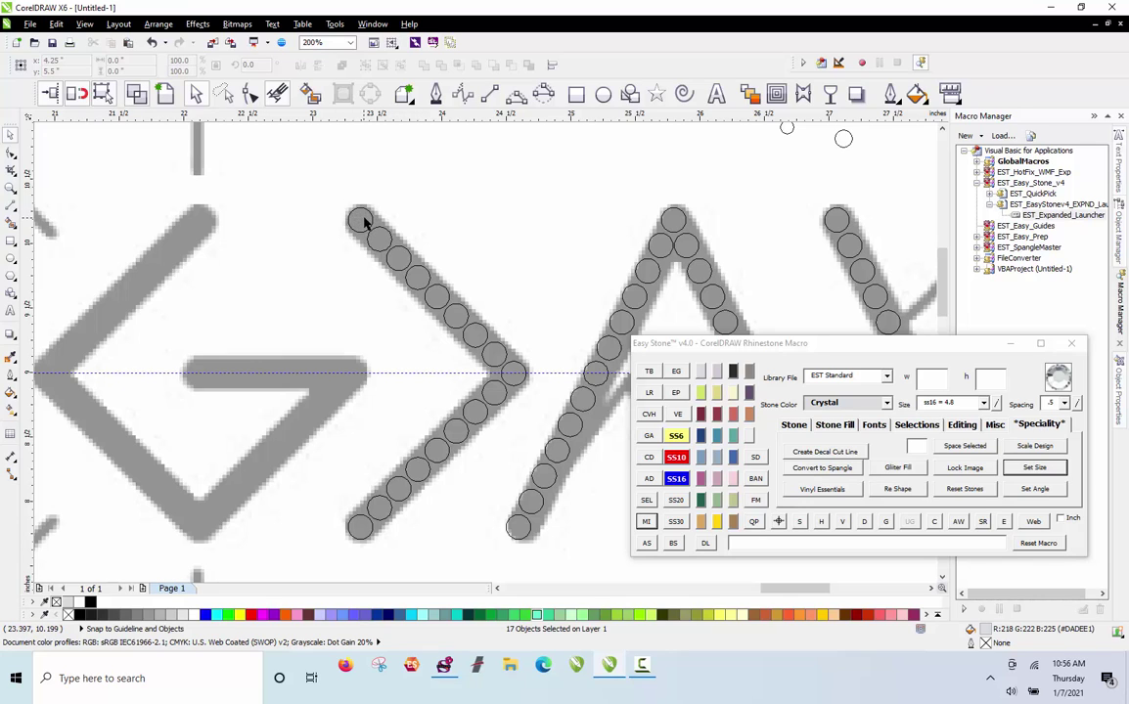
Copy the bottom stone left onto the G's bottom corner
mouse_move(365, 219)
mouse_down()
mouse_move(306, 253)
mouse_move(360, 219)
mouse_up()
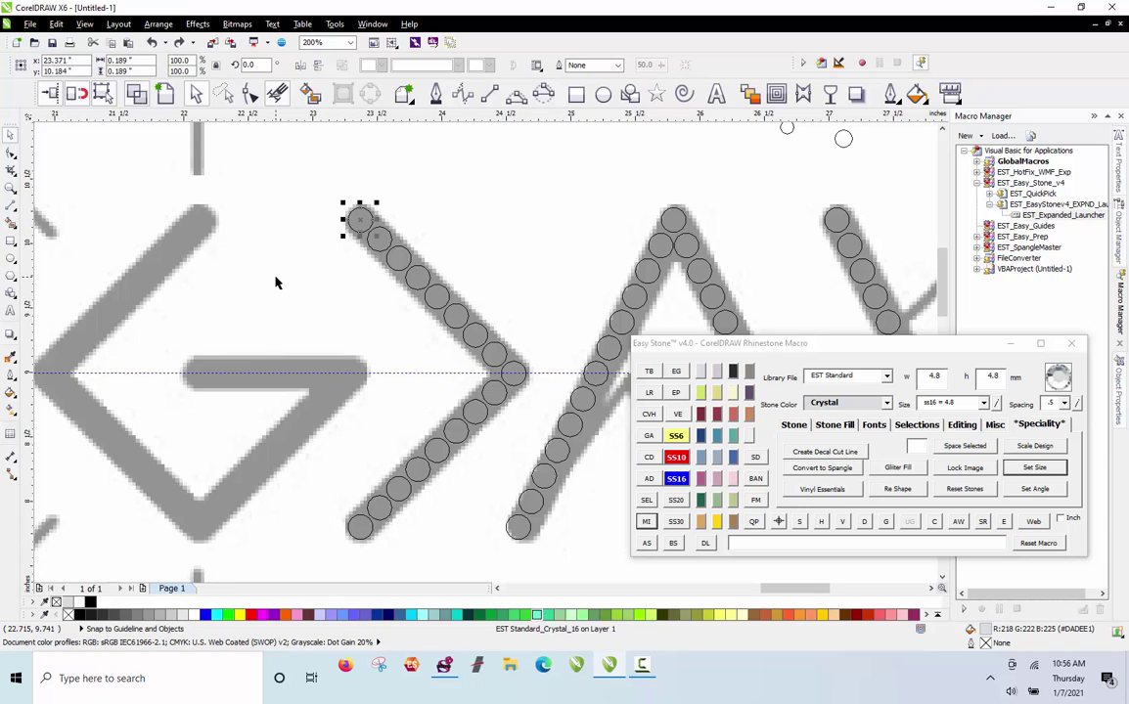
click(673, 184)
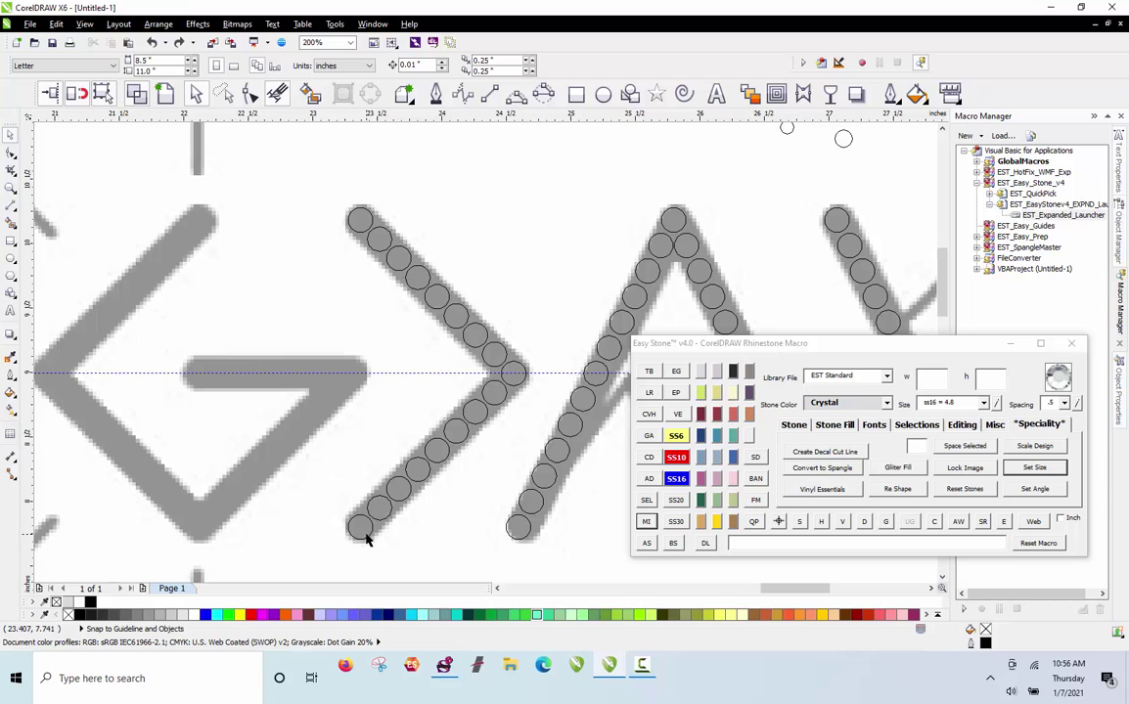
drag(365, 537, 206, 537)
Copy stones to the G's top end and left corner, then fill stones along its upper diagonal
click(347, 232)
mouse_move(357, 228)
mouse_down()
mouse_move(370, 221)
mouse_move(212, 229)
mouse_up()
shift+click(208, 527)
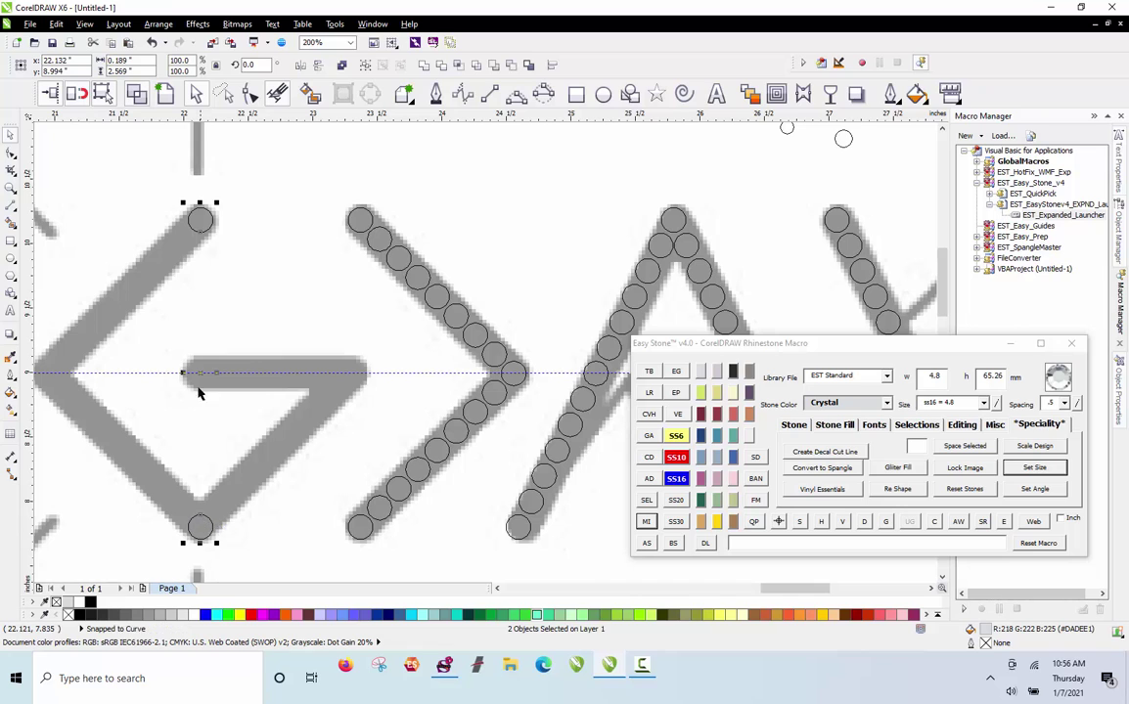
click(252, 229)
scroll(300, 280, down, 1)
scroll(301, 279, down, 1)
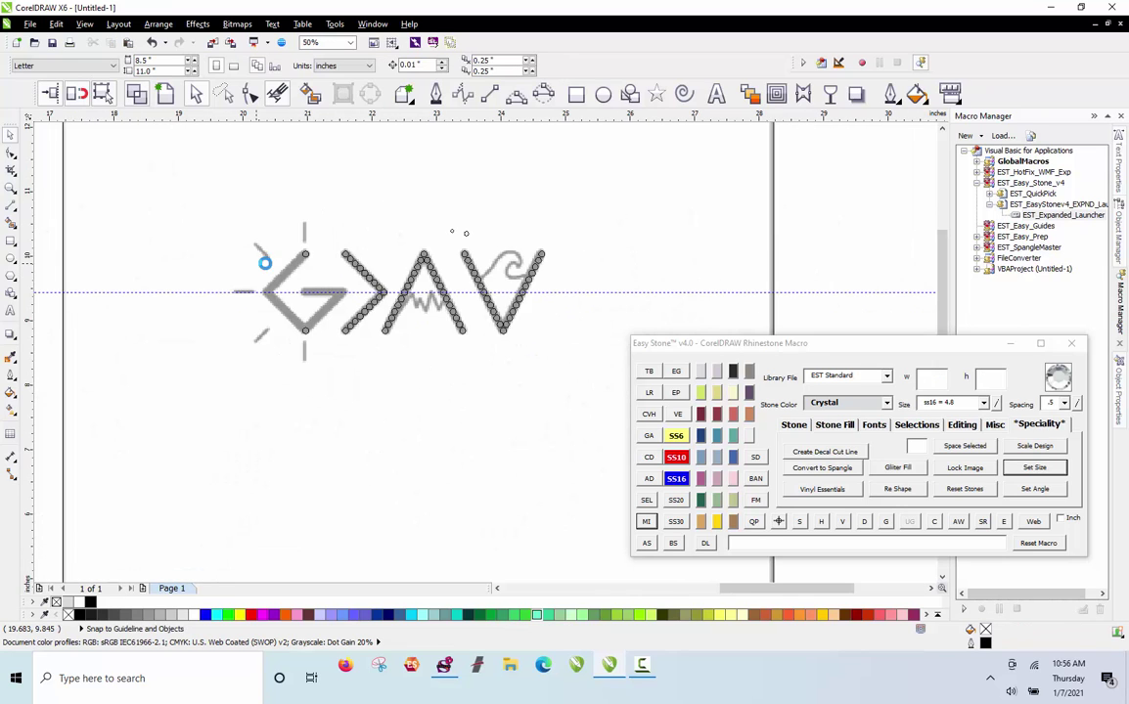
scroll(402, 279, up, 1)
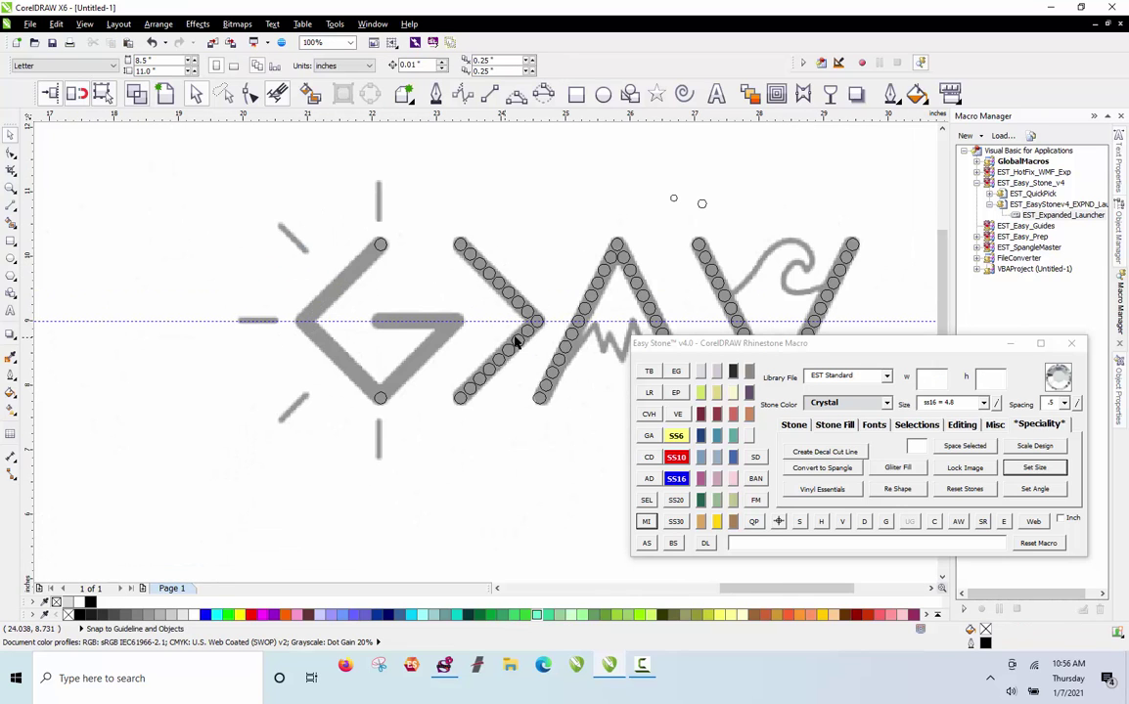
drag(534, 330, 301, 358)
scroll(339, 258, up, 1)
shift+click(378, 260)
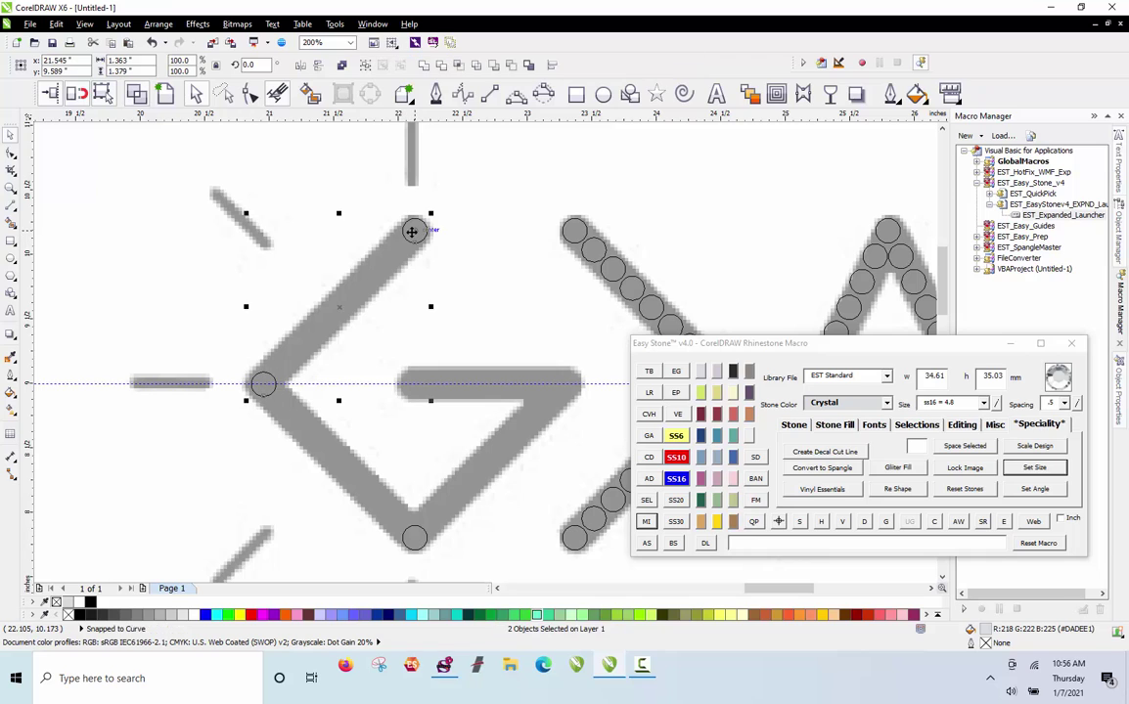
click(673, 542)
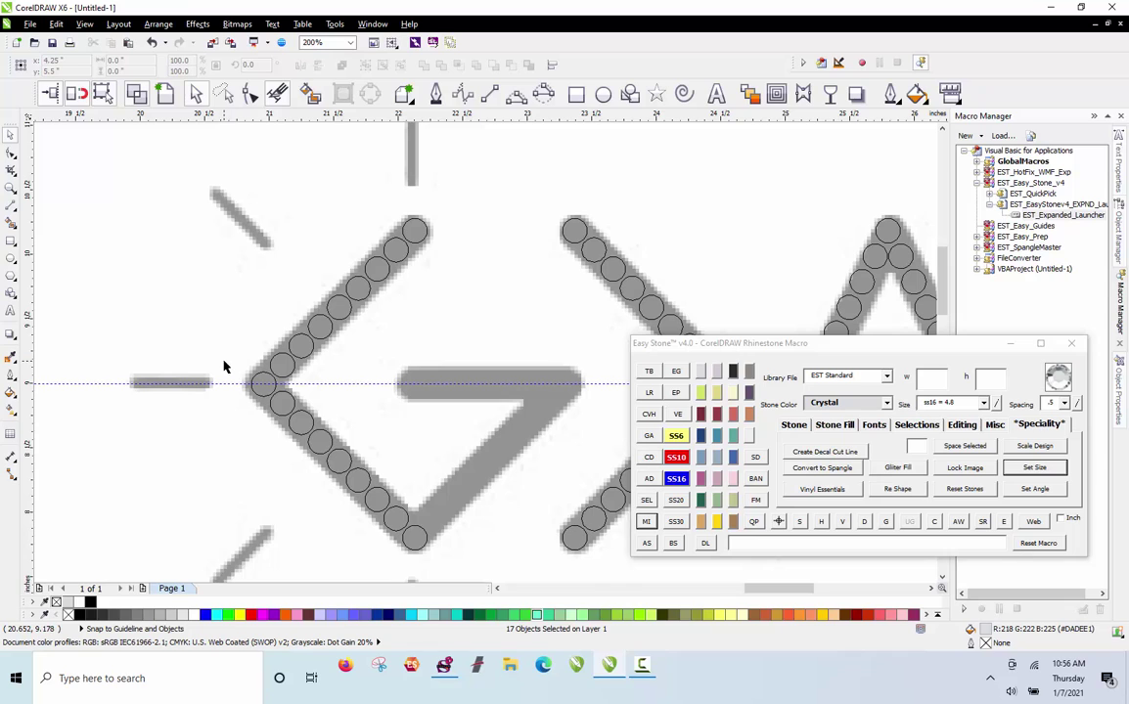
Mirror the lower stone row along the G's inner diagonal, redoing it after an undo
drag(224, 366, 436, 559)
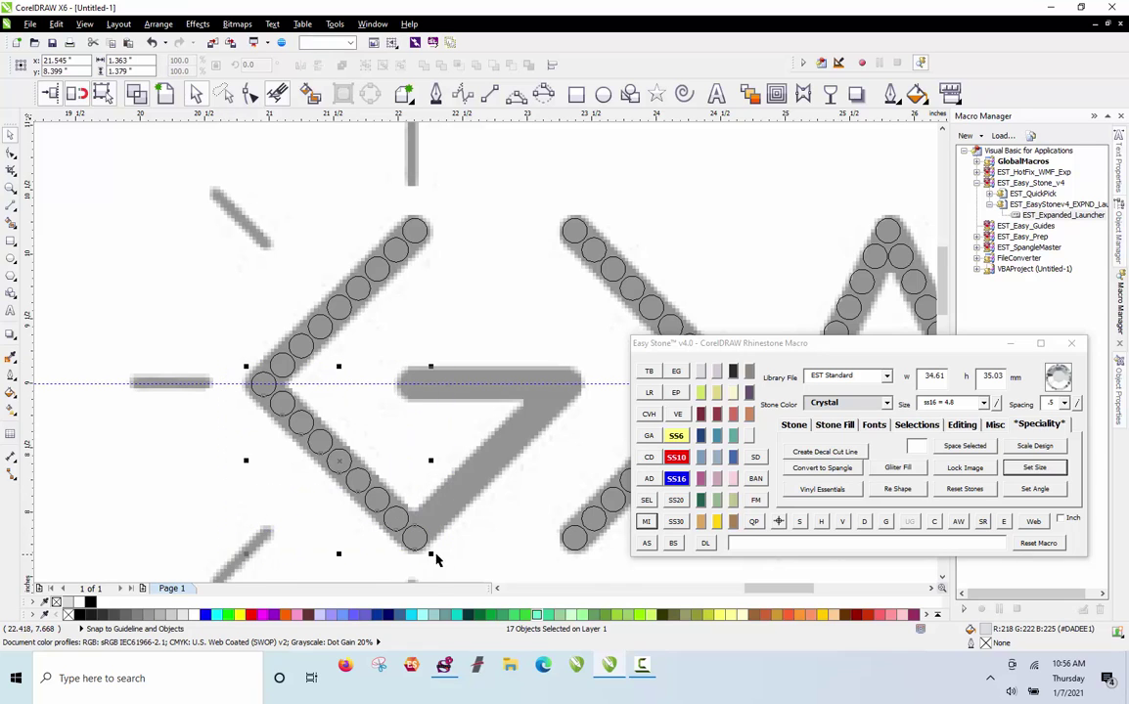
shift+click(419, 541)
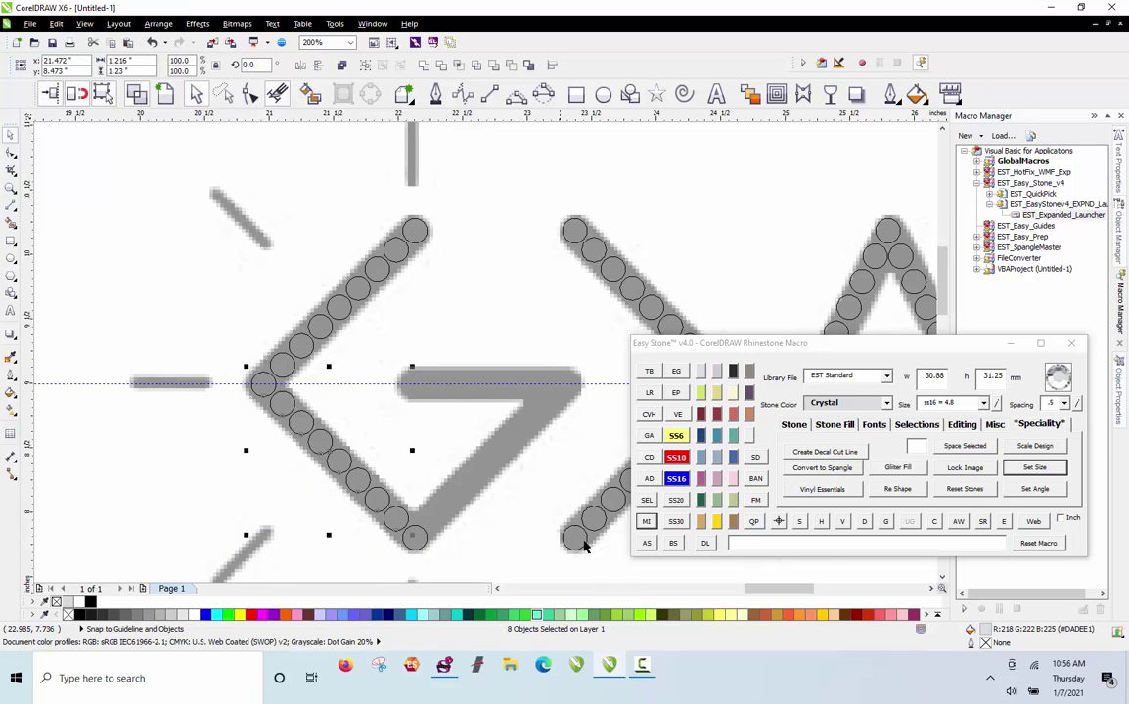
click(646, 521)
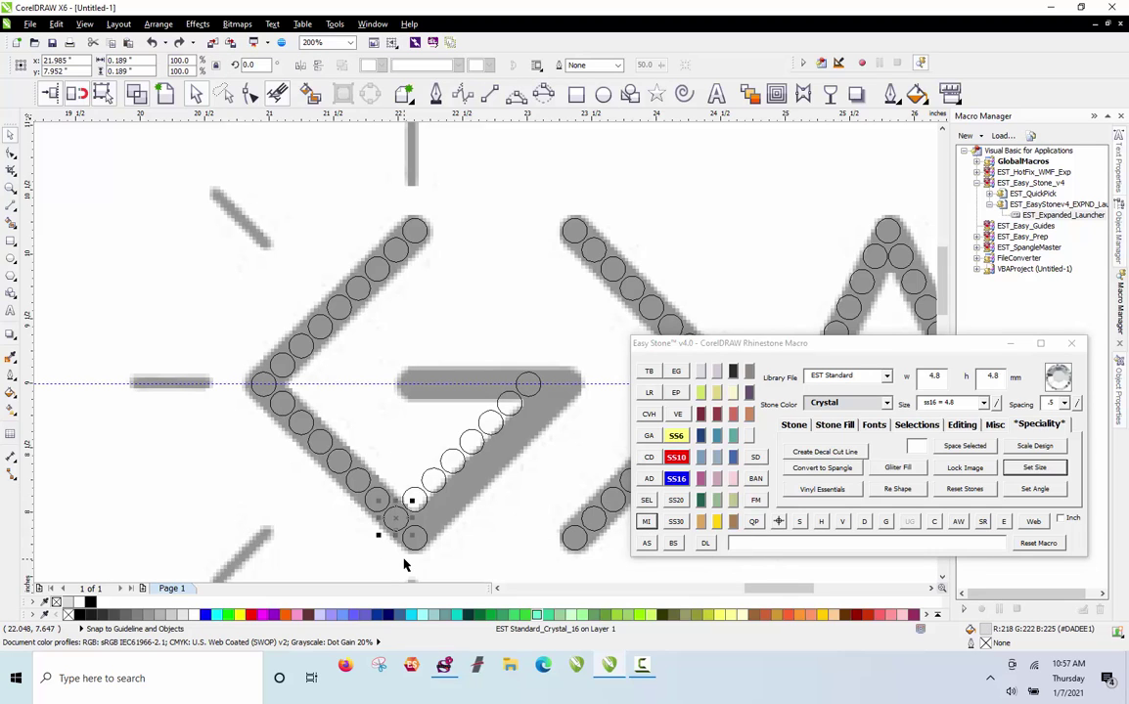
key(ctrl+z)
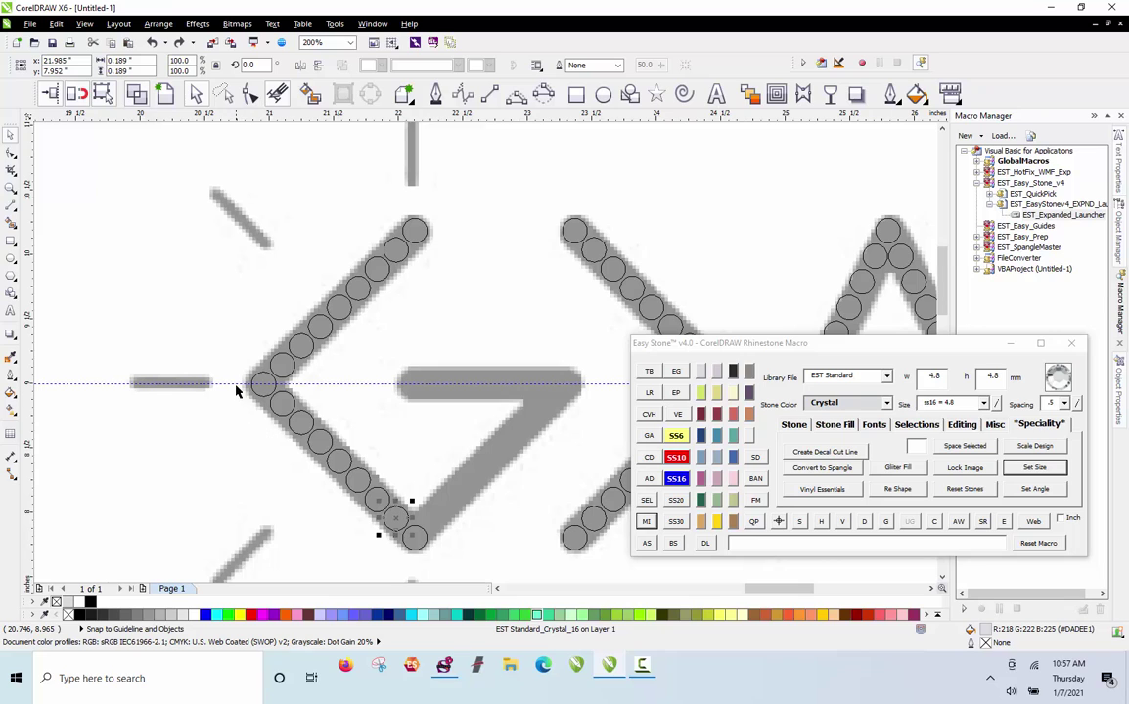
mouse_move(234, 372)
mouse_down()
mouse_move(491, 584)
mouse_move(420, 534)
mouse_up()
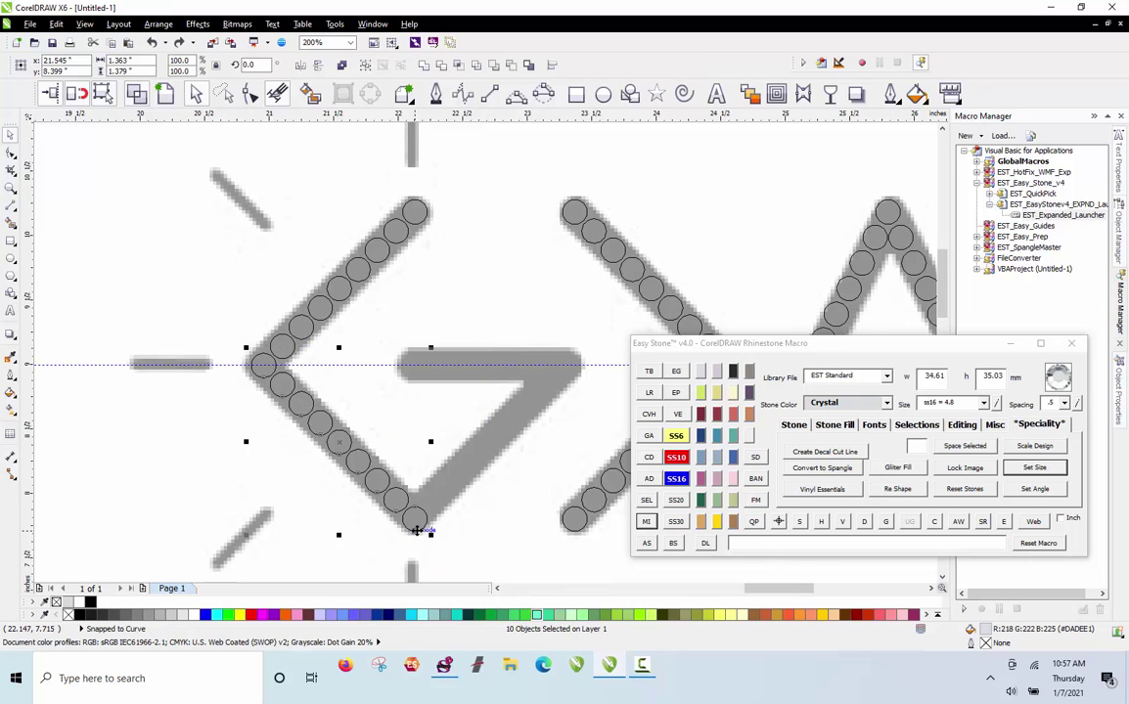
click(647, 522)
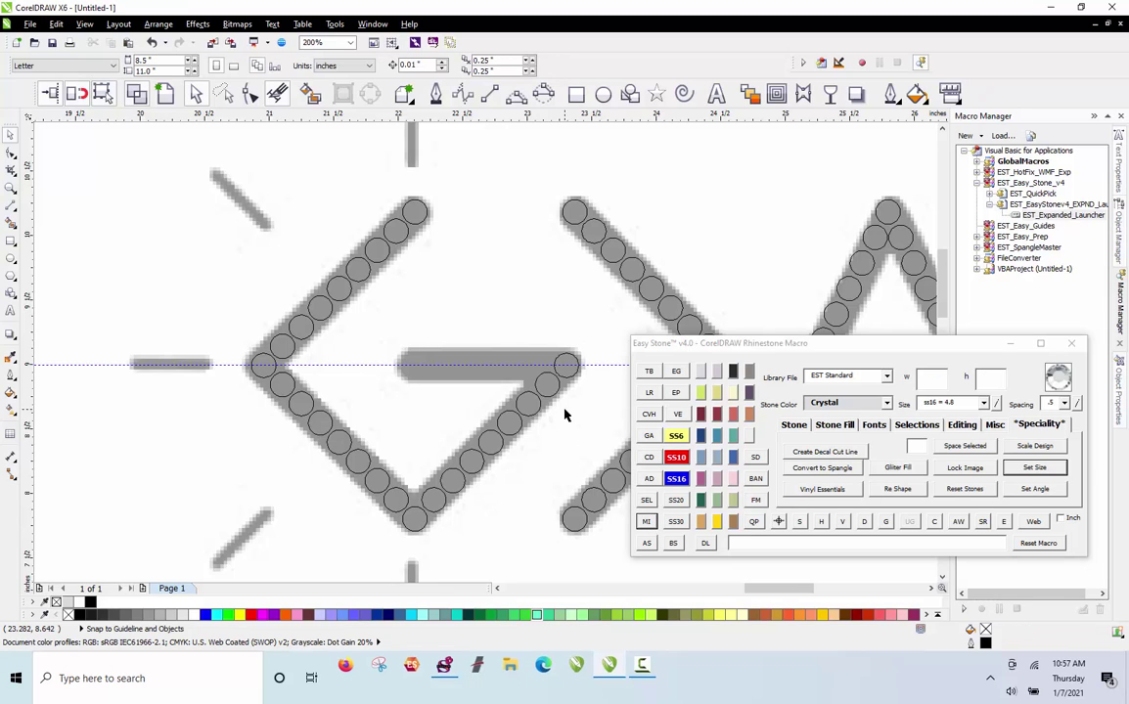
Copy an end stone to the bar's left end, blend stones across the bar, and remove the blend path
drag(571, 380, 421, 408)
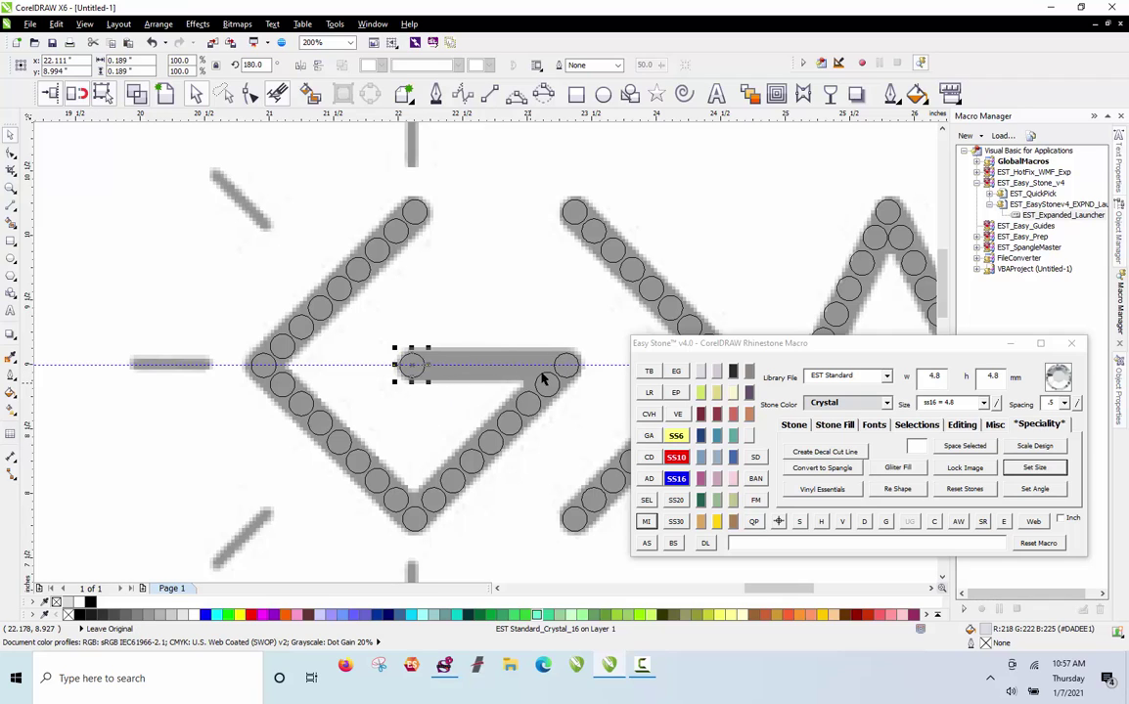
shift+click(567, 364)
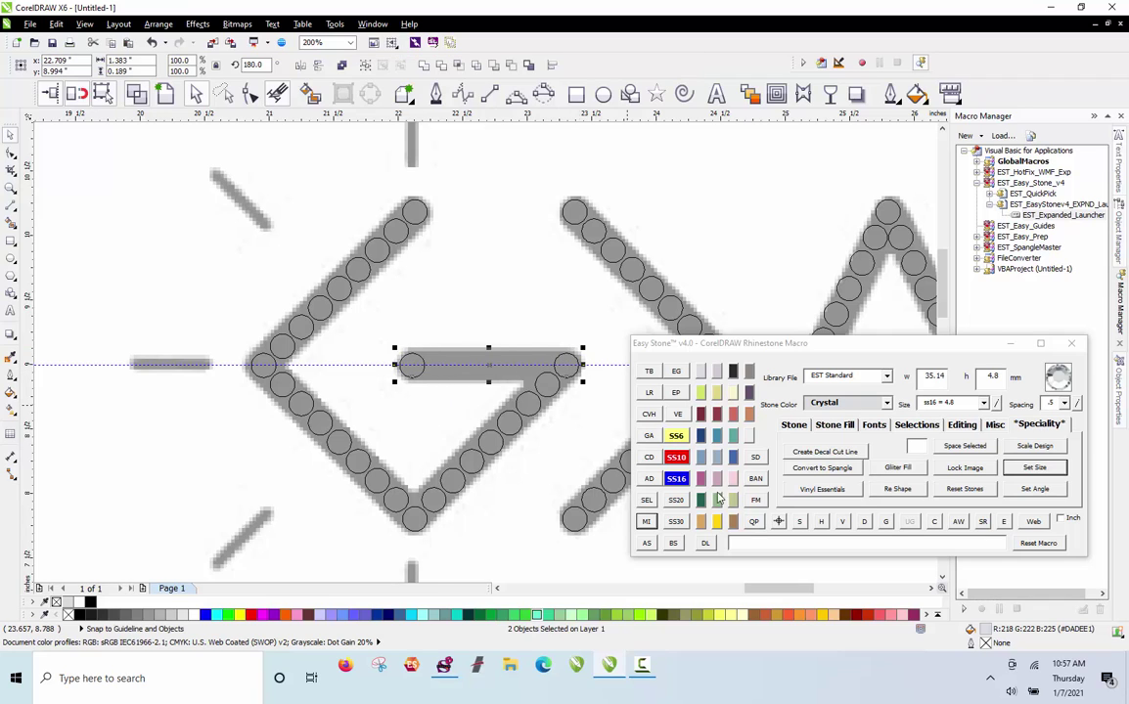
click(673, 542)
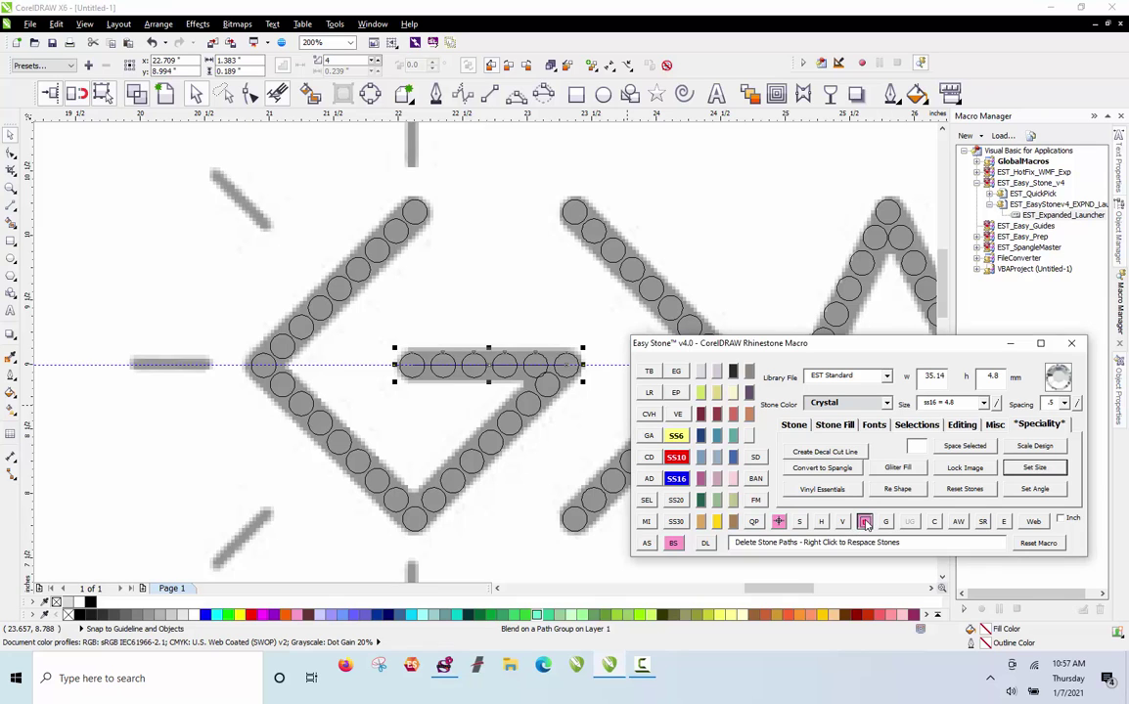
click(453, 307)
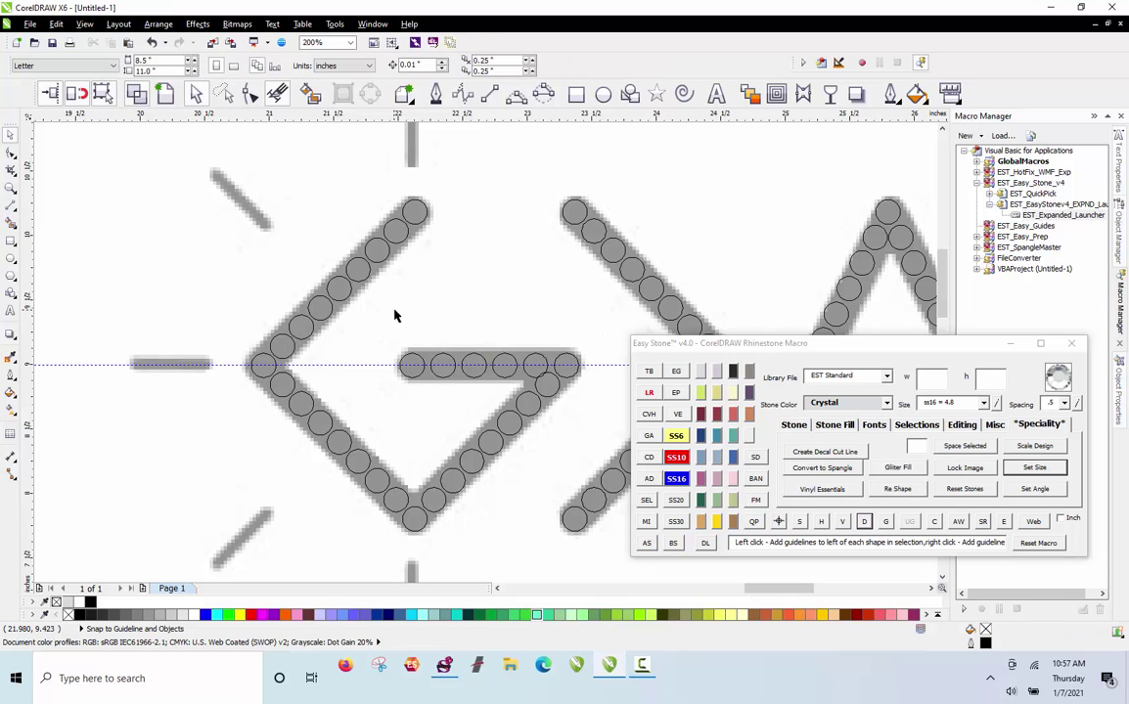
scroll(401, 317, down, 1)
scroll(460, 332, up, 2)
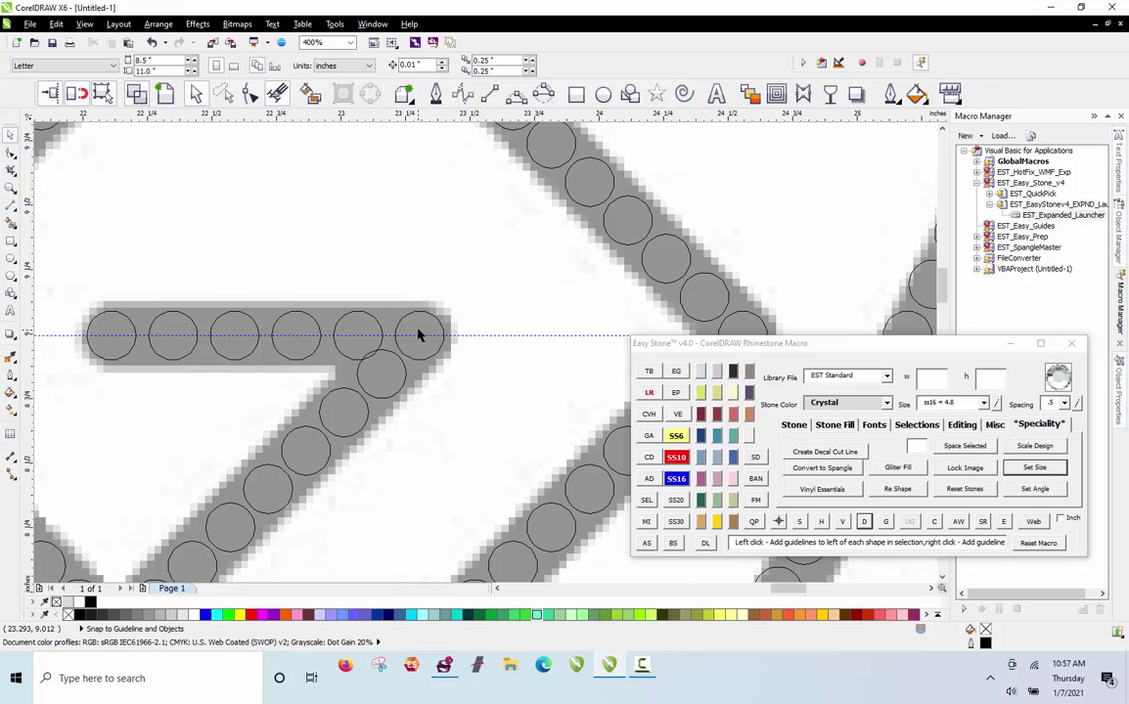
Nudge the bar's leftmost stone right, then select between the end stones and space them evenly
click(107, 325)
scroll(109, 324, up, 1)
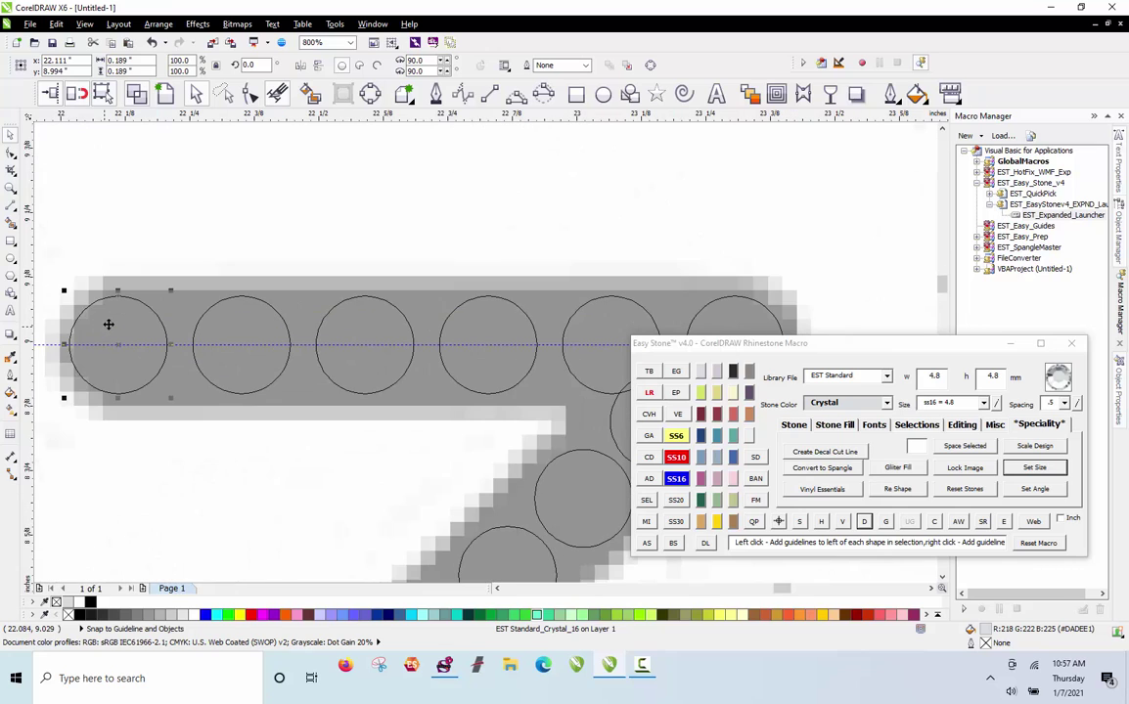
drag(125, 322, 144, 297)
scroll(144, 298, down, 1)
shift+click(427, 313)
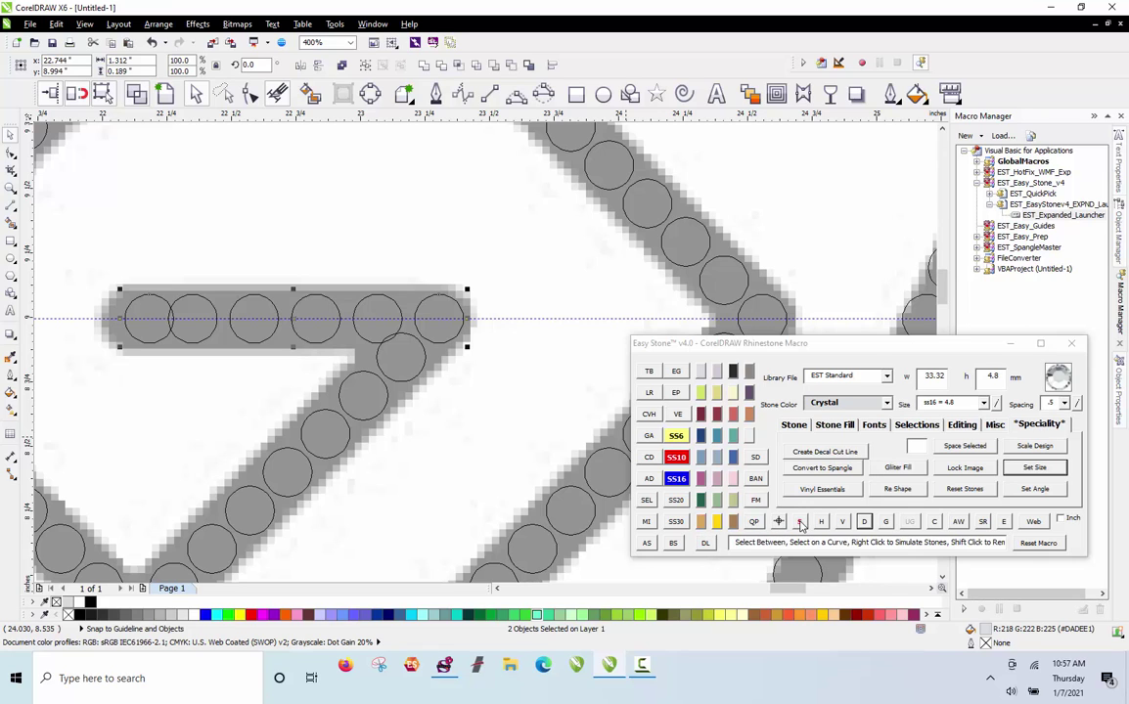
click(800, 523)
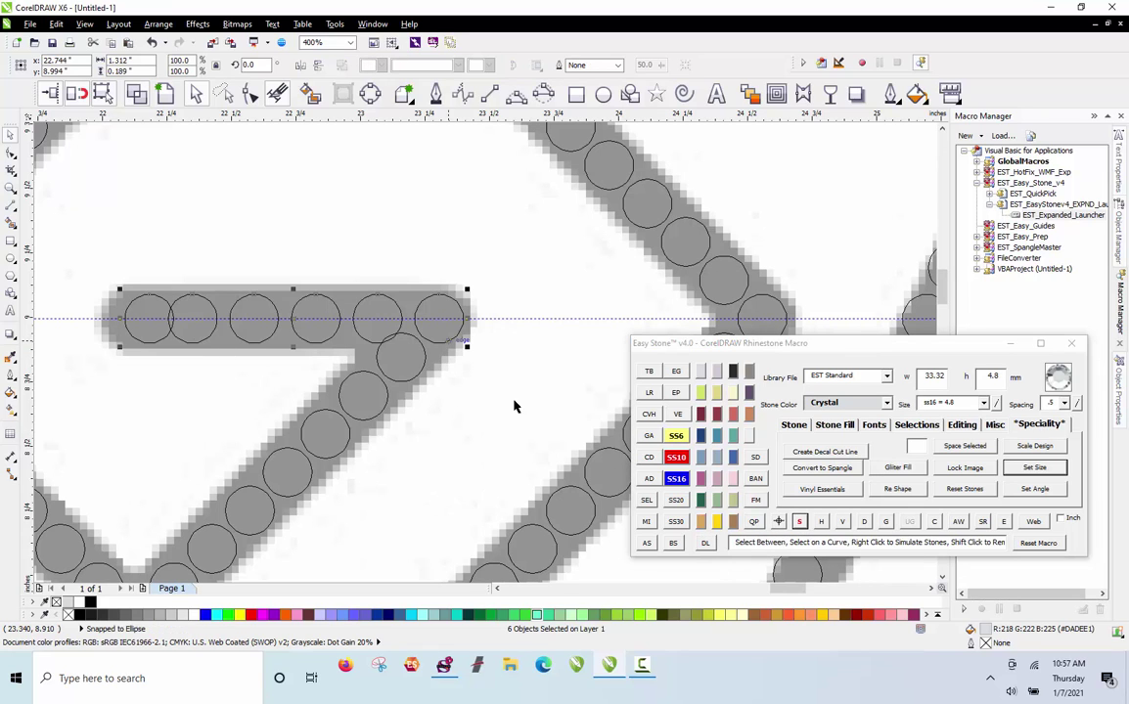
click(821, 522)
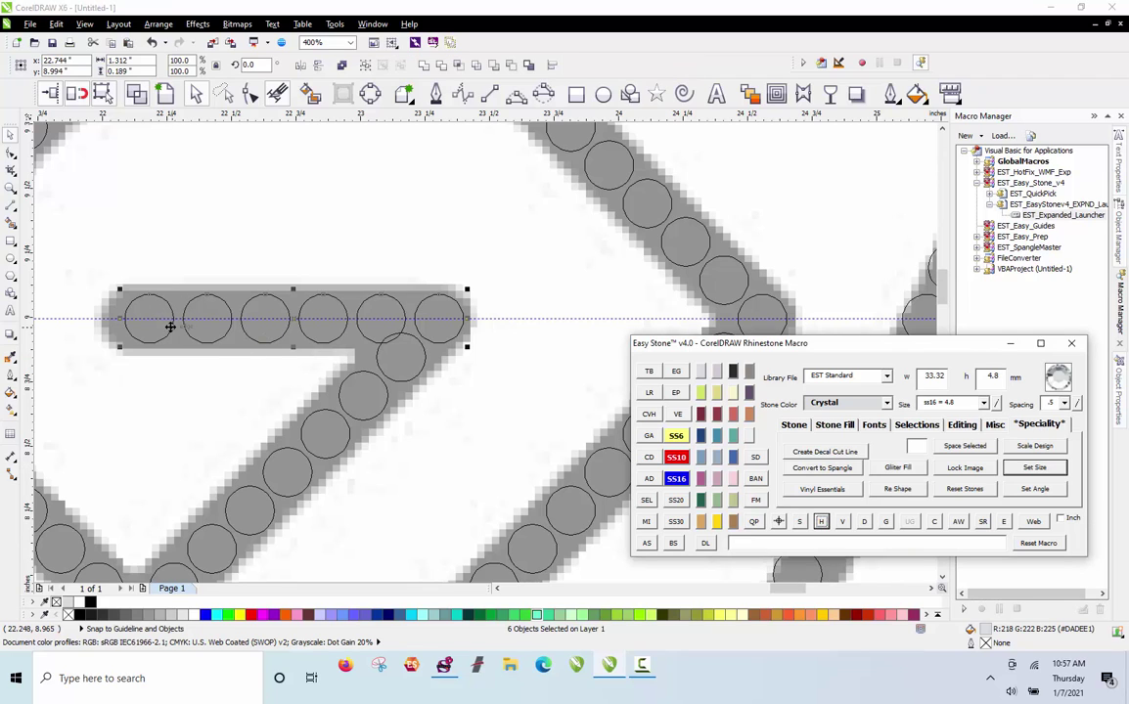
Move the first stone closer to the second and reselect the stones between the row's ends
click(247, 396)
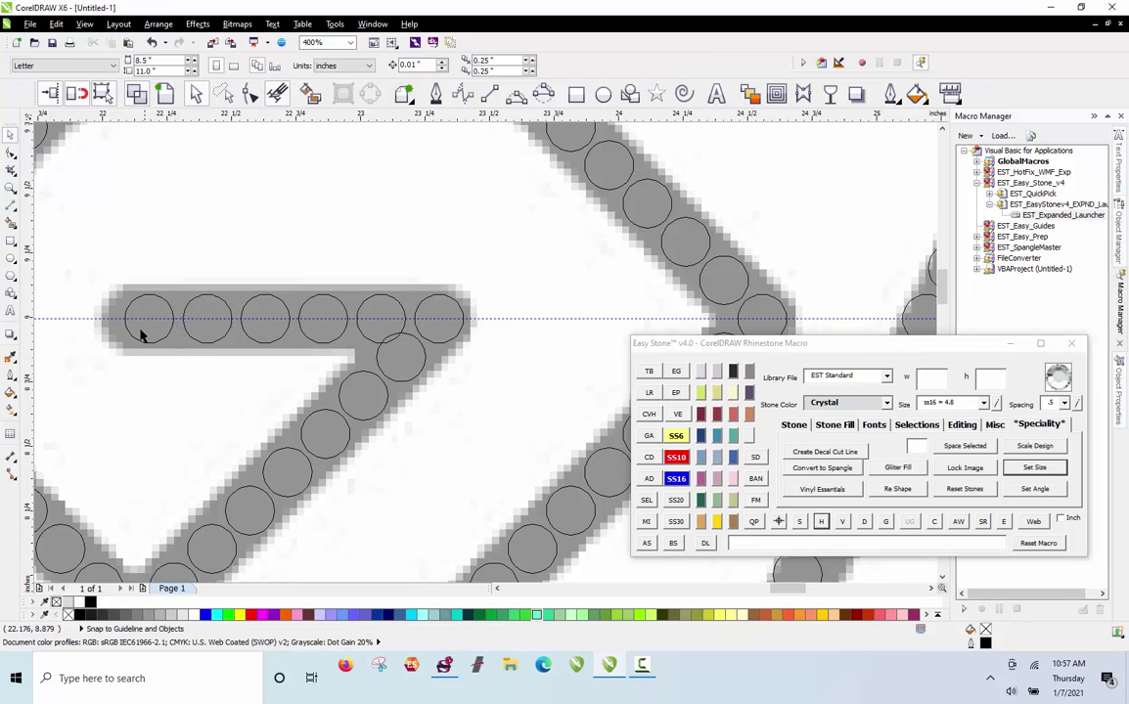
scroll(146, 329, up, 2)
drag(146, 329, 173, 332)
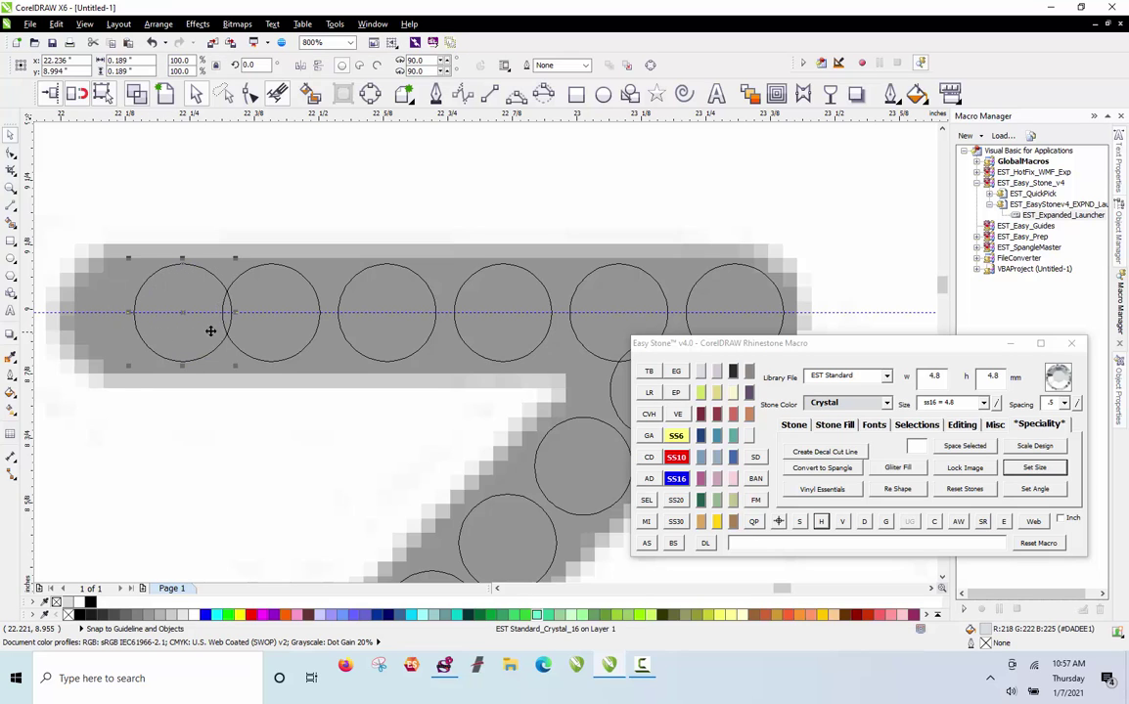
shift+click(726, 284)
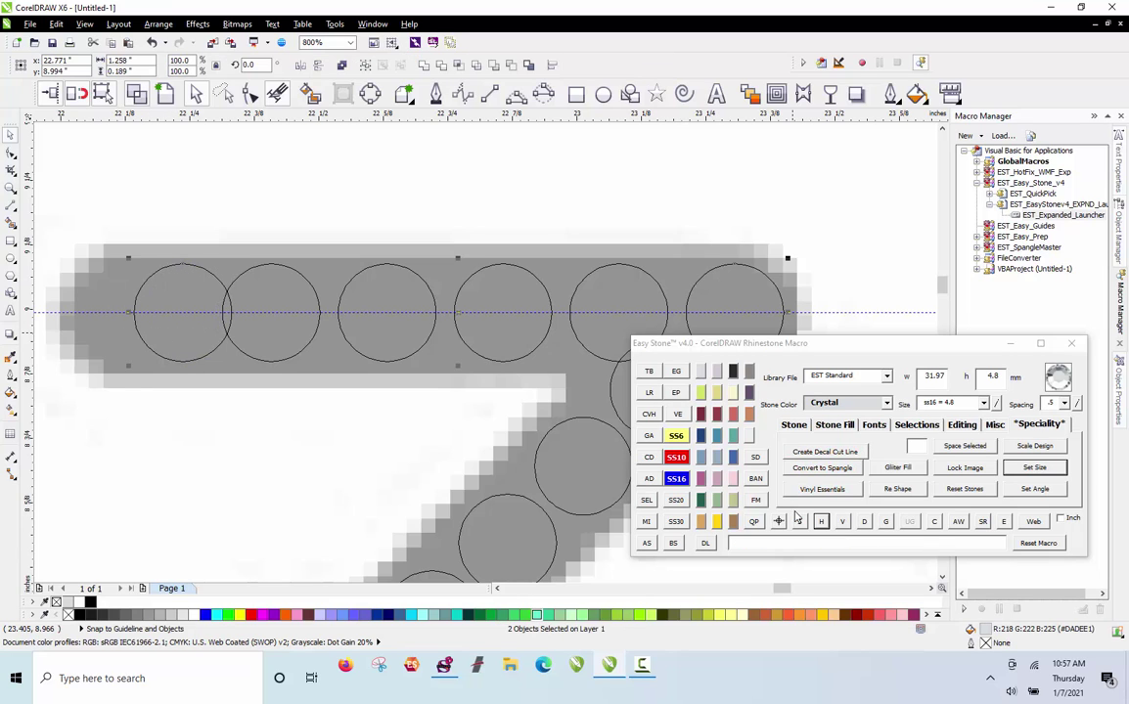
click(821, 522)
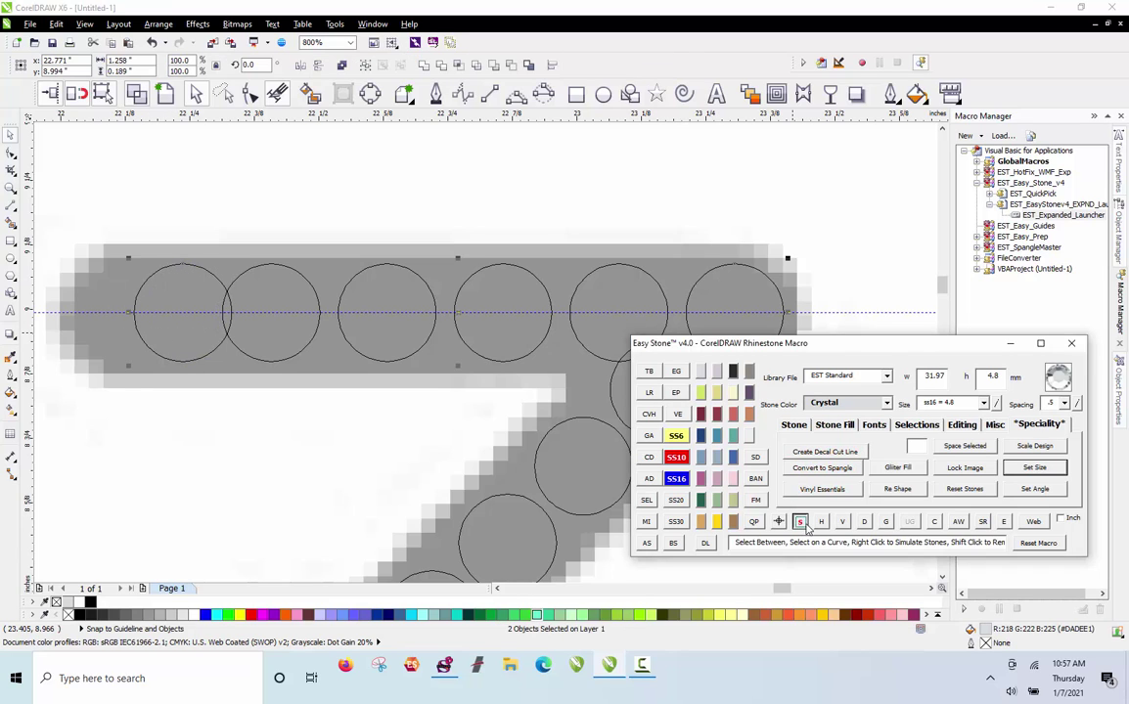
click(302, 471)
scroll(329, 327, down, 2)
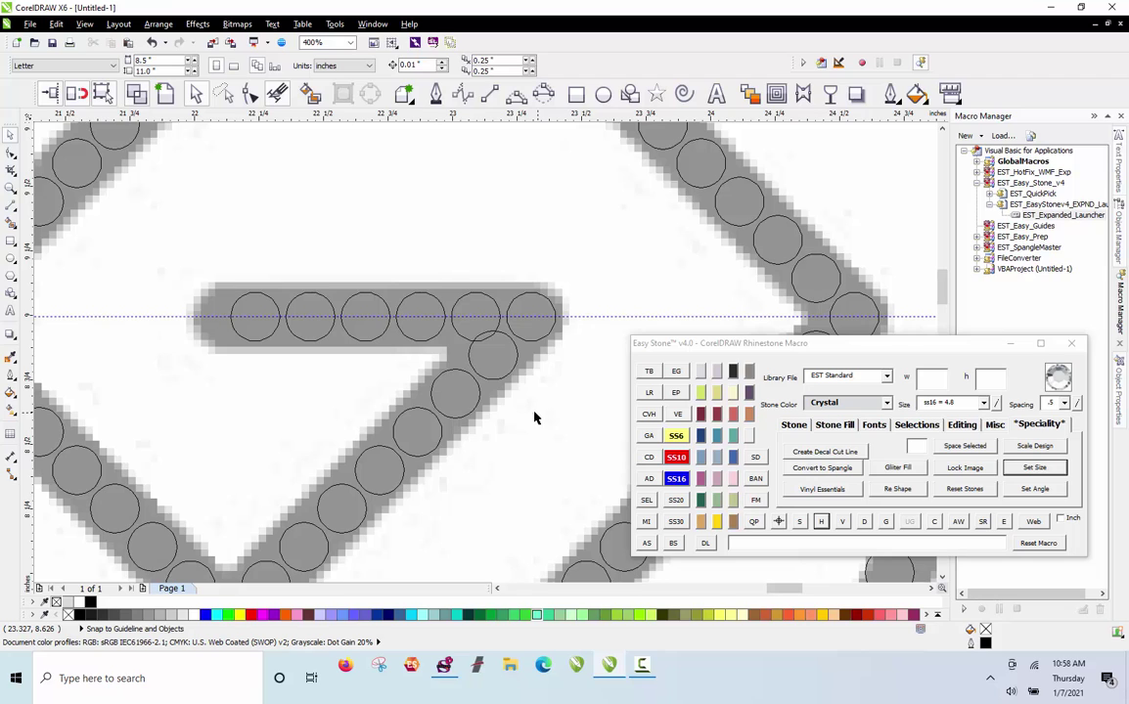
scroll(372, 315, down, 2)
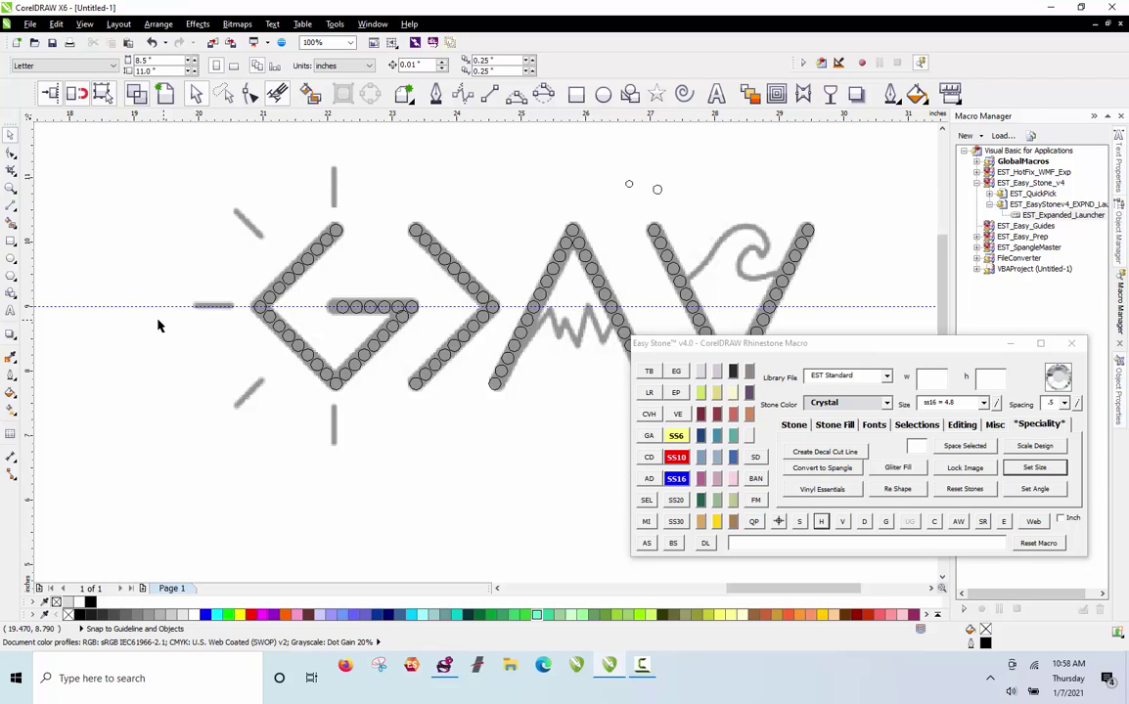
scroll(227, 285, down, 2)
scroll(217, 294, up, 1)
scroll(217, 293, up, 2)
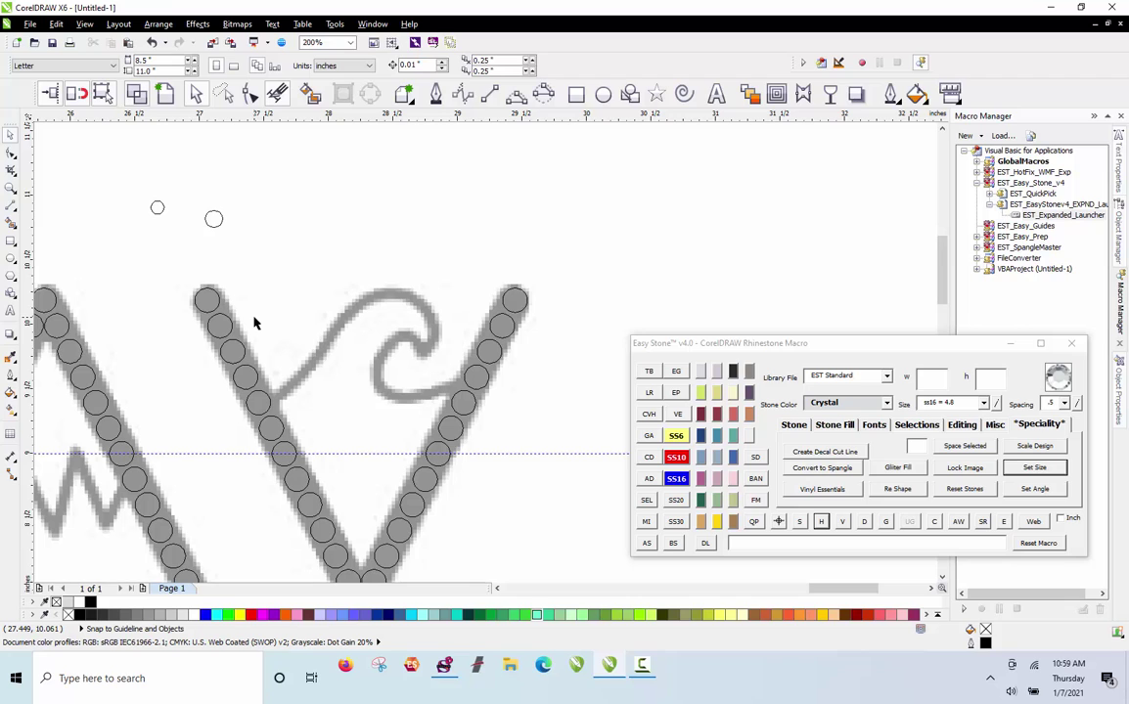
scroll(263, 268, down, 3)
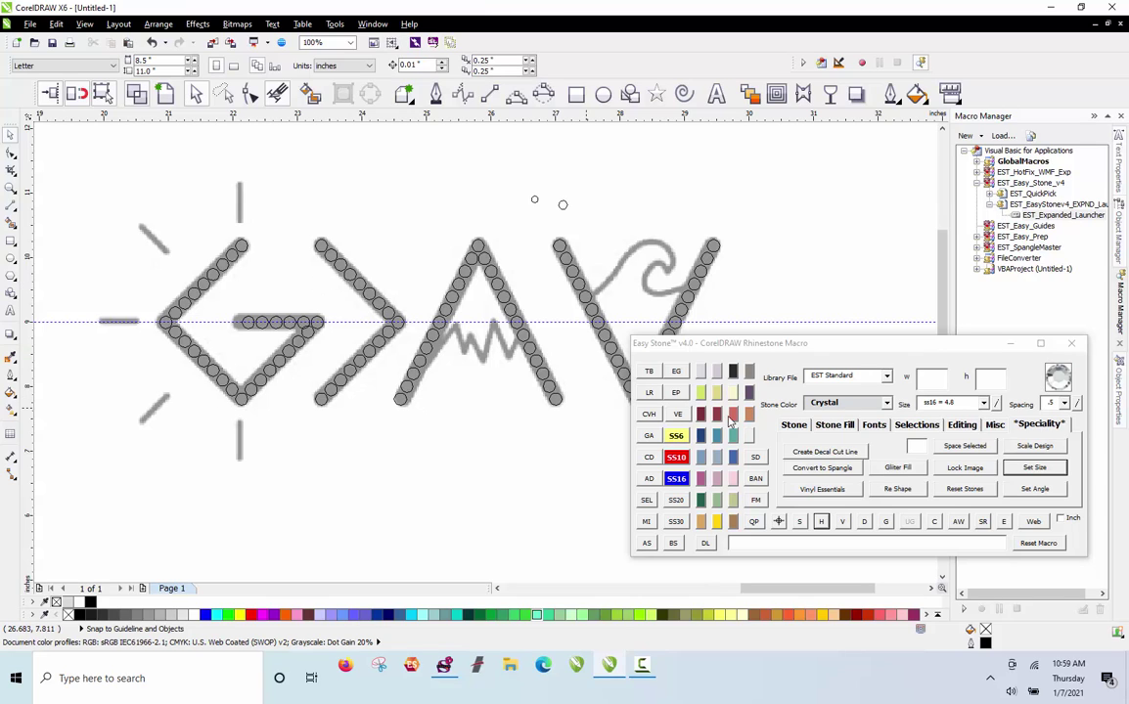
Clear the guideline across the logo with Easy Stone's EG
click(676, 373)
scroll(382, 382, down, 1)
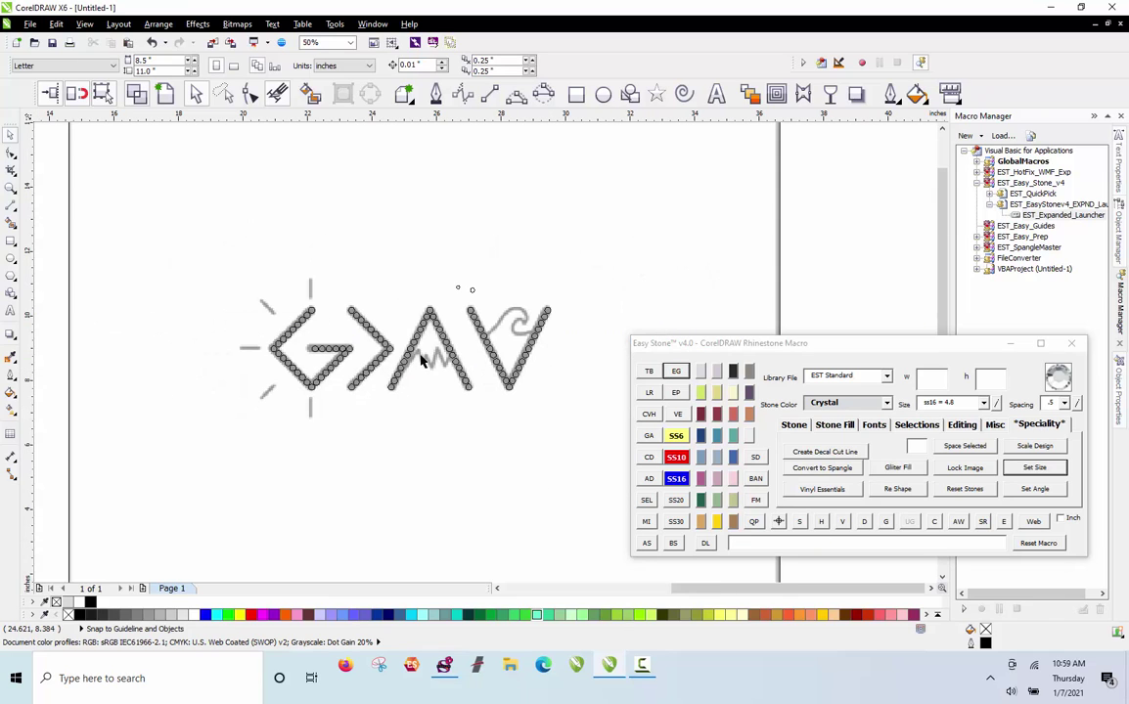
scroll(537, 326, up, 2)
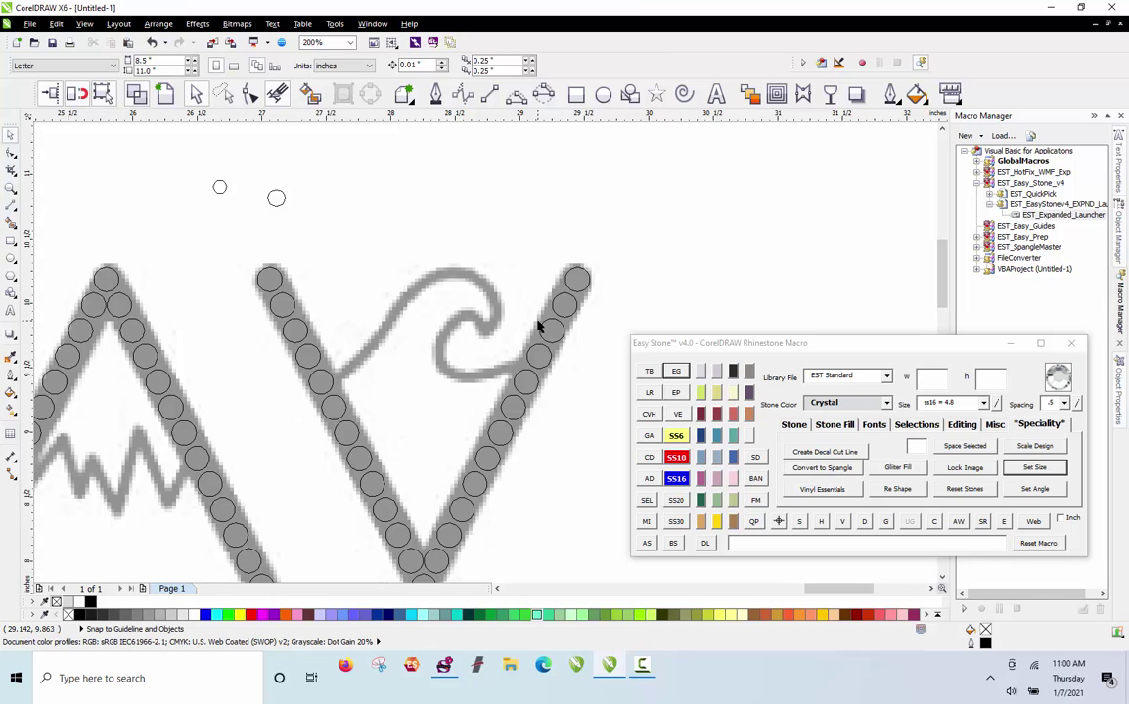
Select the stray small stone at the top of the V's right stroke
click(221, 187)
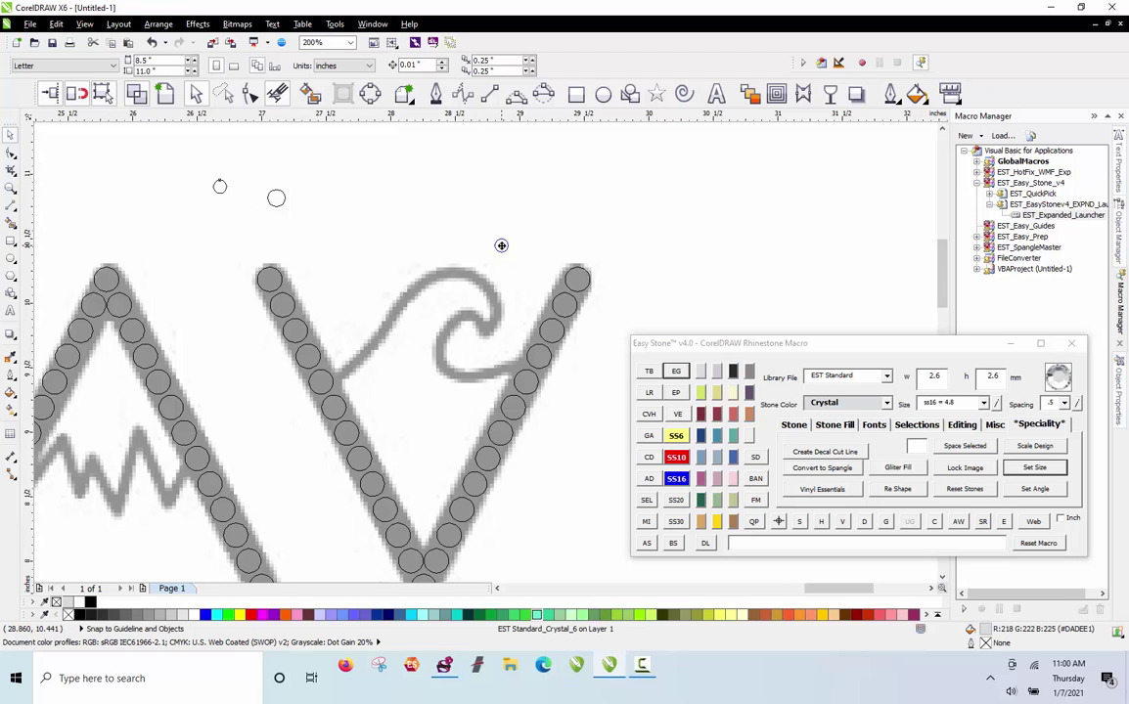
click(557, 262)
scroll(557, 262, up, 5)
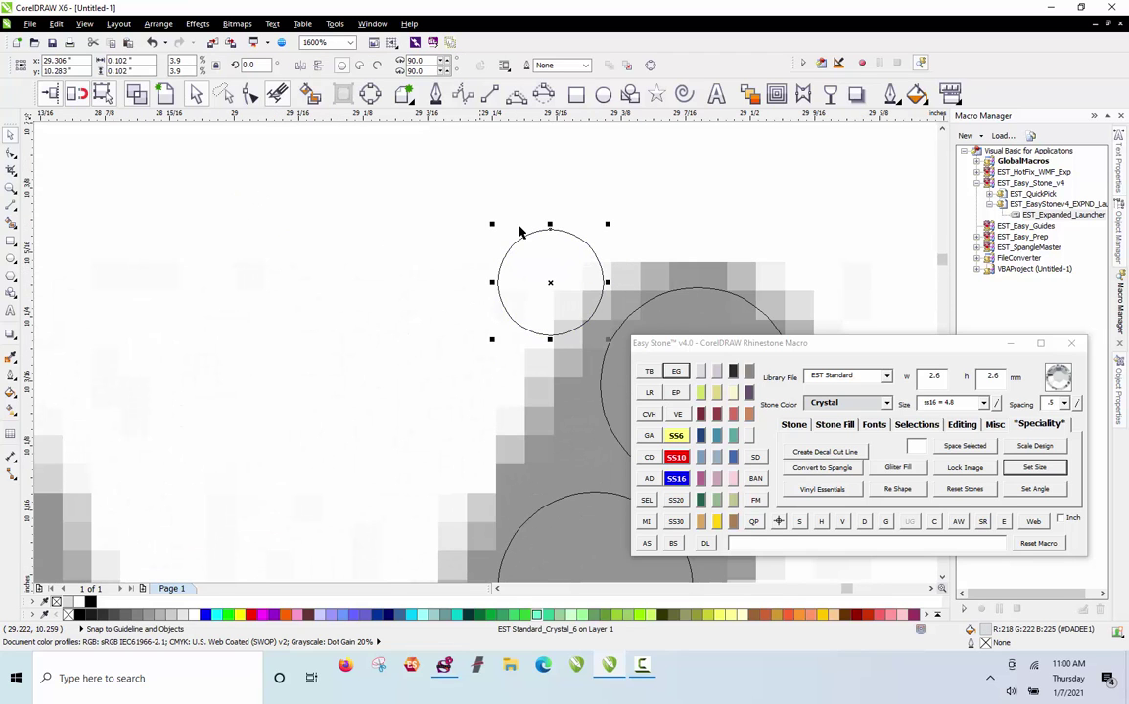
scroll(522, 228, down, 3)
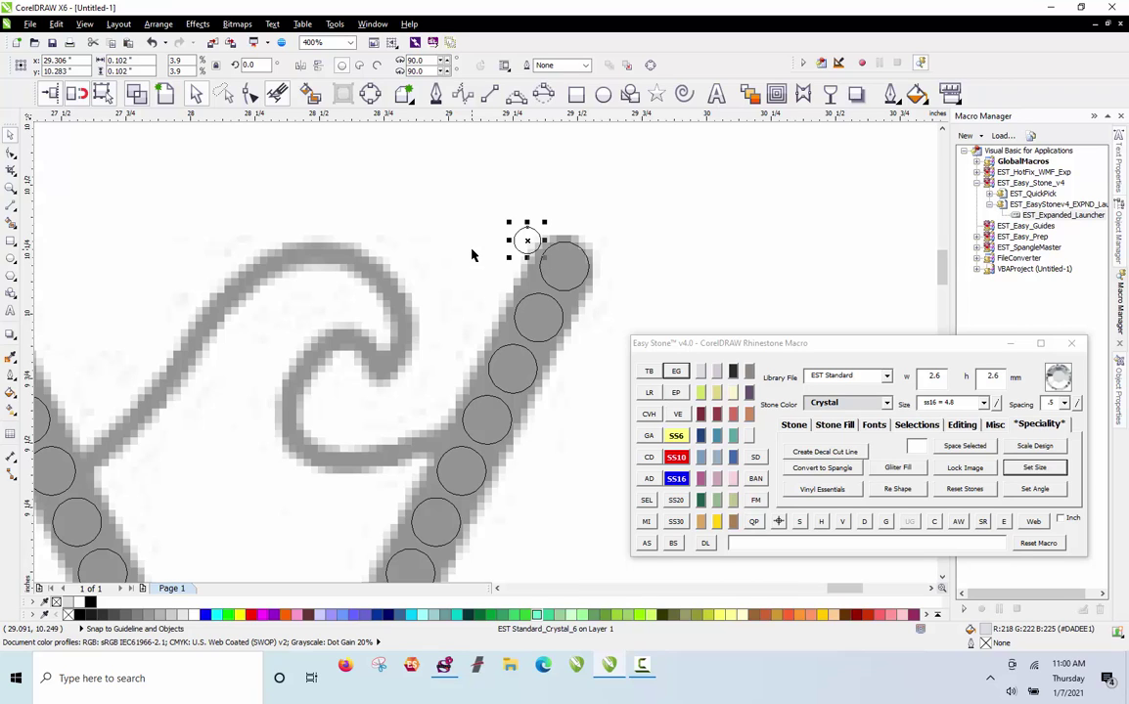
click(471, 255)
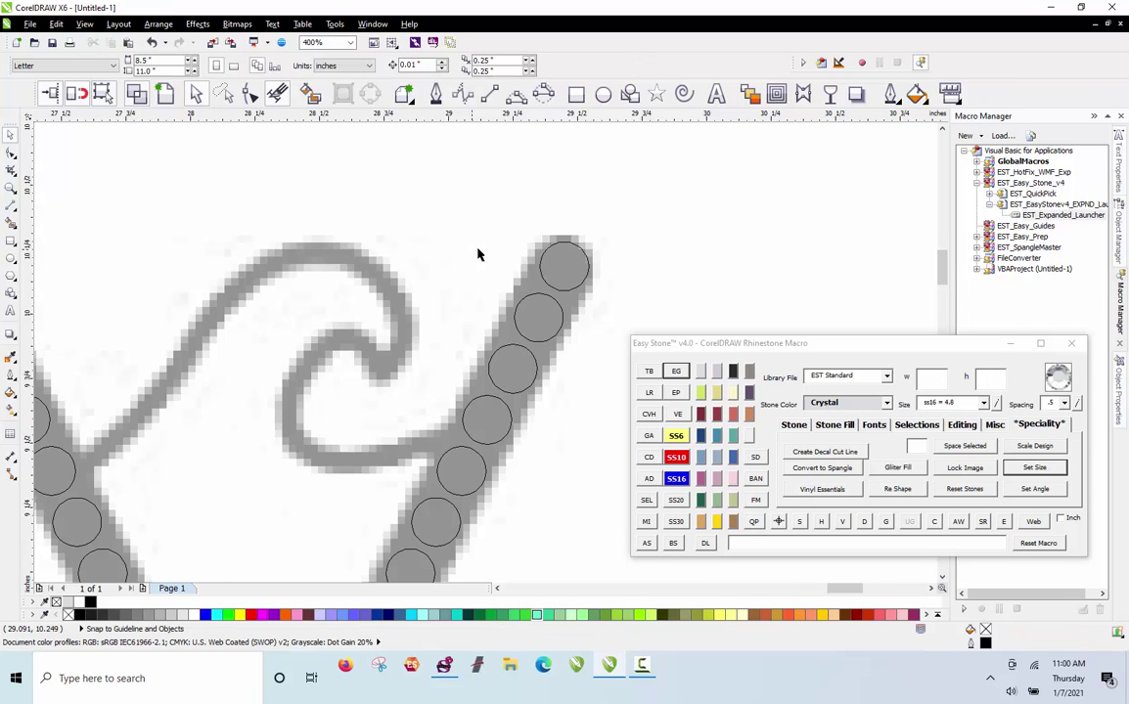
scroll(499, 250, down, 2)
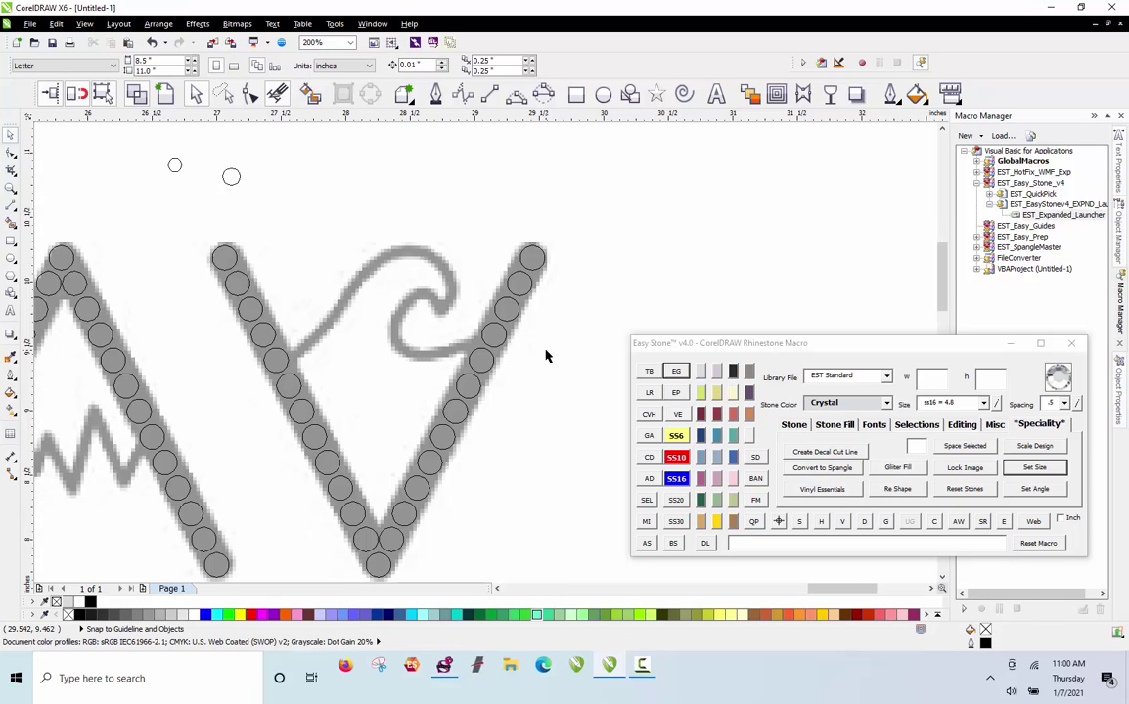
Draw a straight path between the top and bottom stones of the V's right arm and select it
click(533, 258)
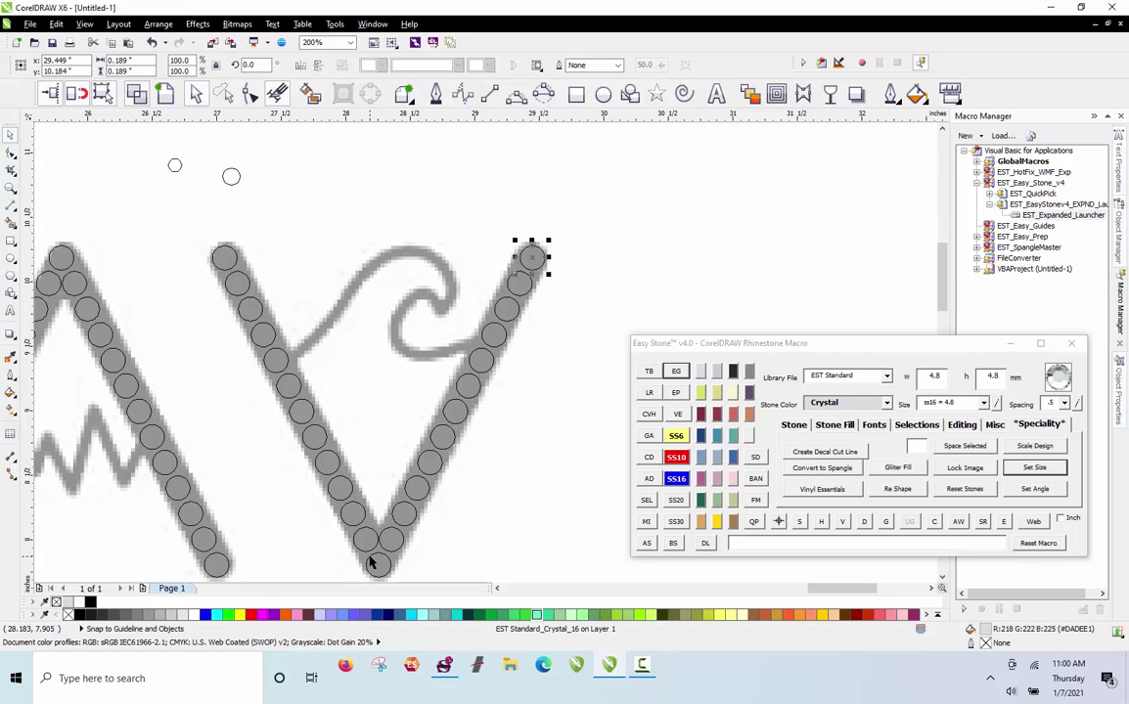
shift+click(375, 572)
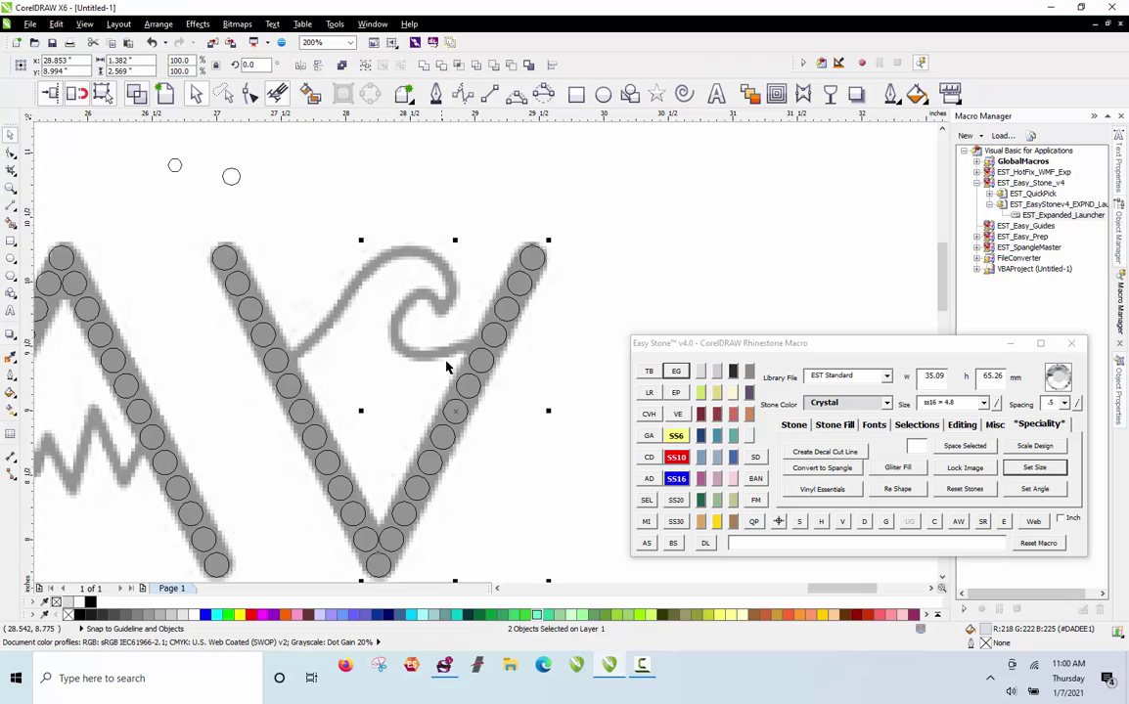
click(711, 545)
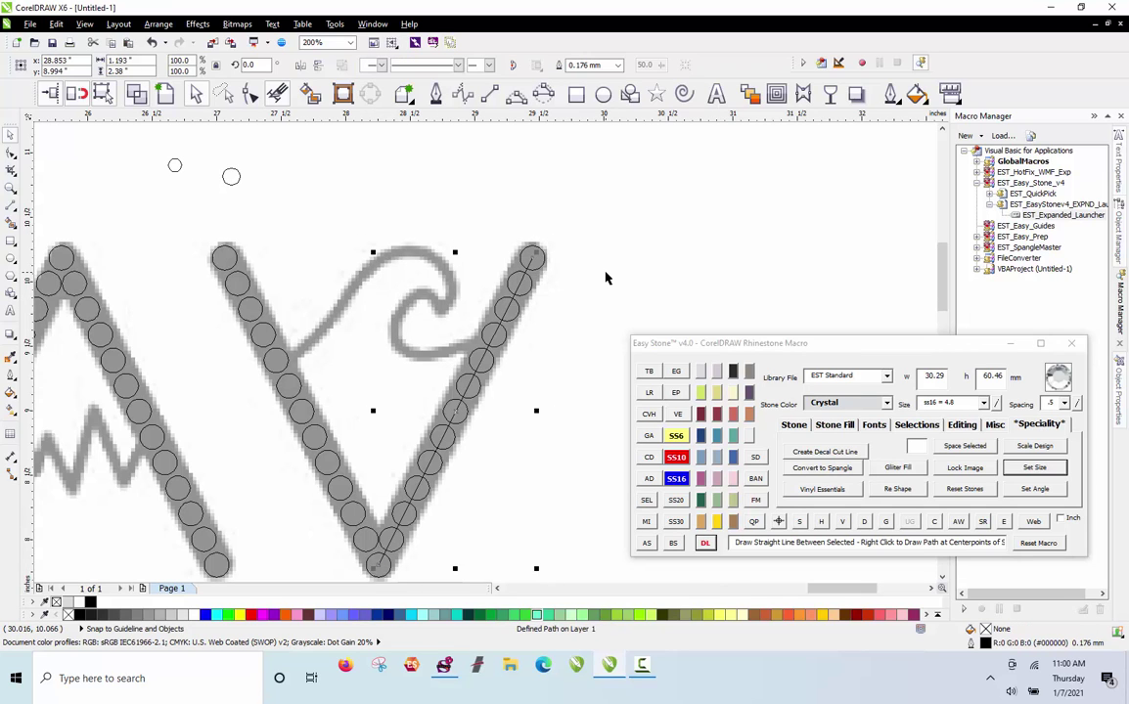
click(605, 278)
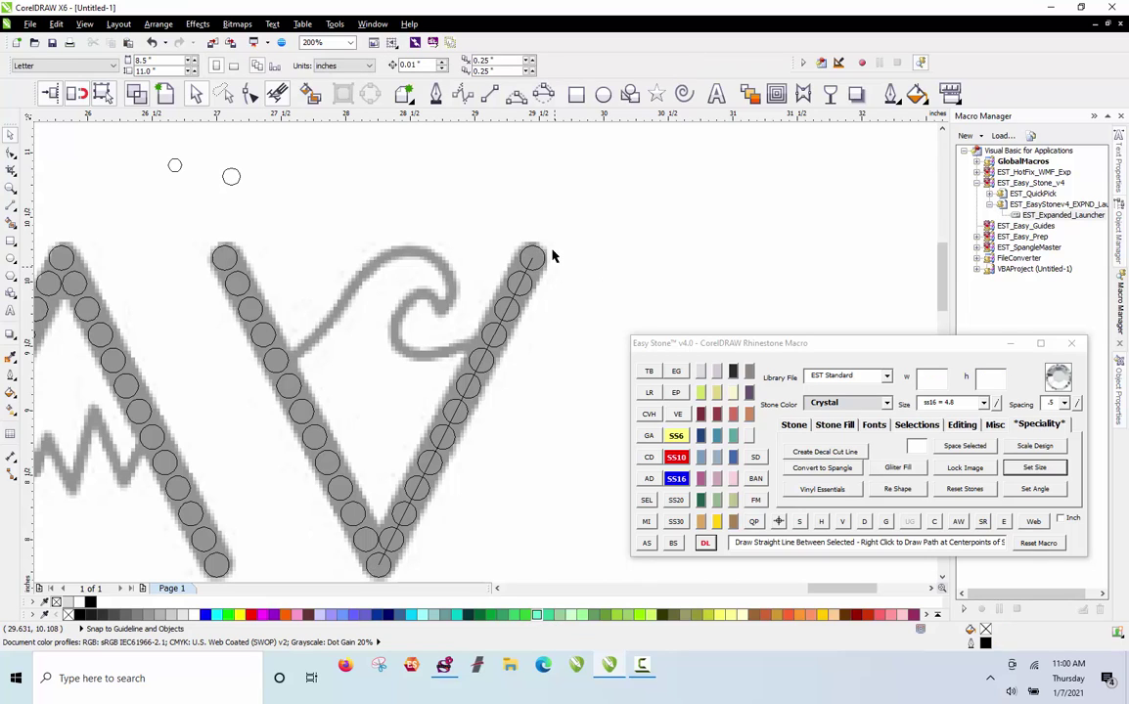
scroll(540, 253, up, 1)
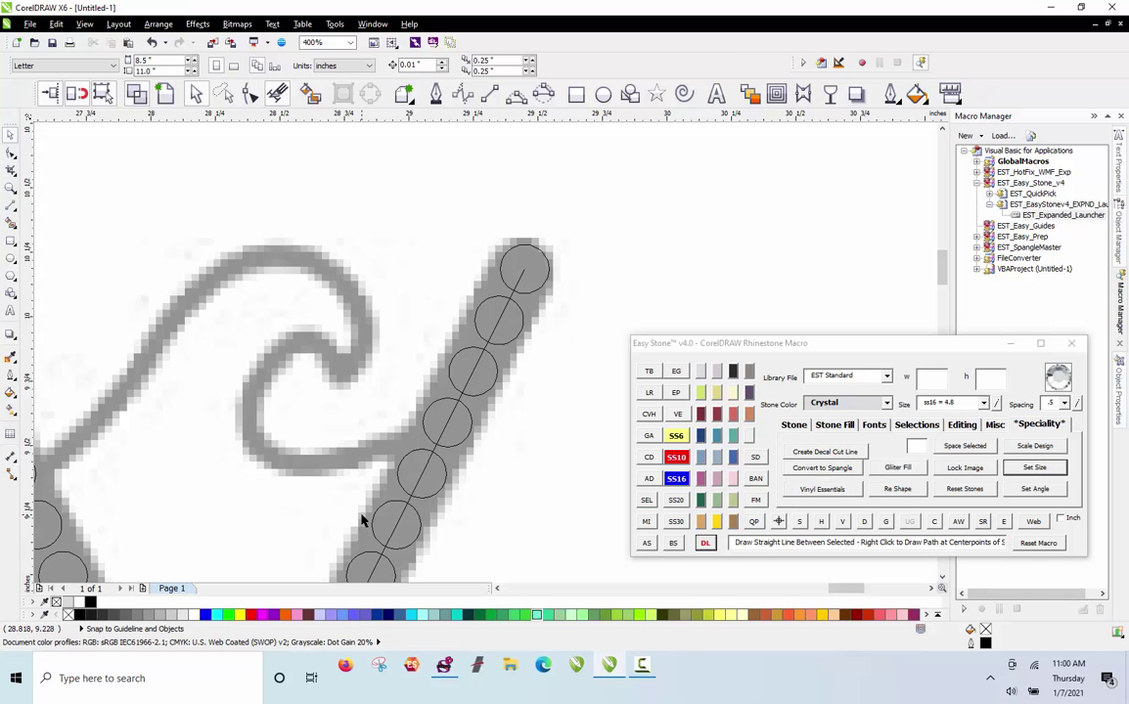
click(525, 274)
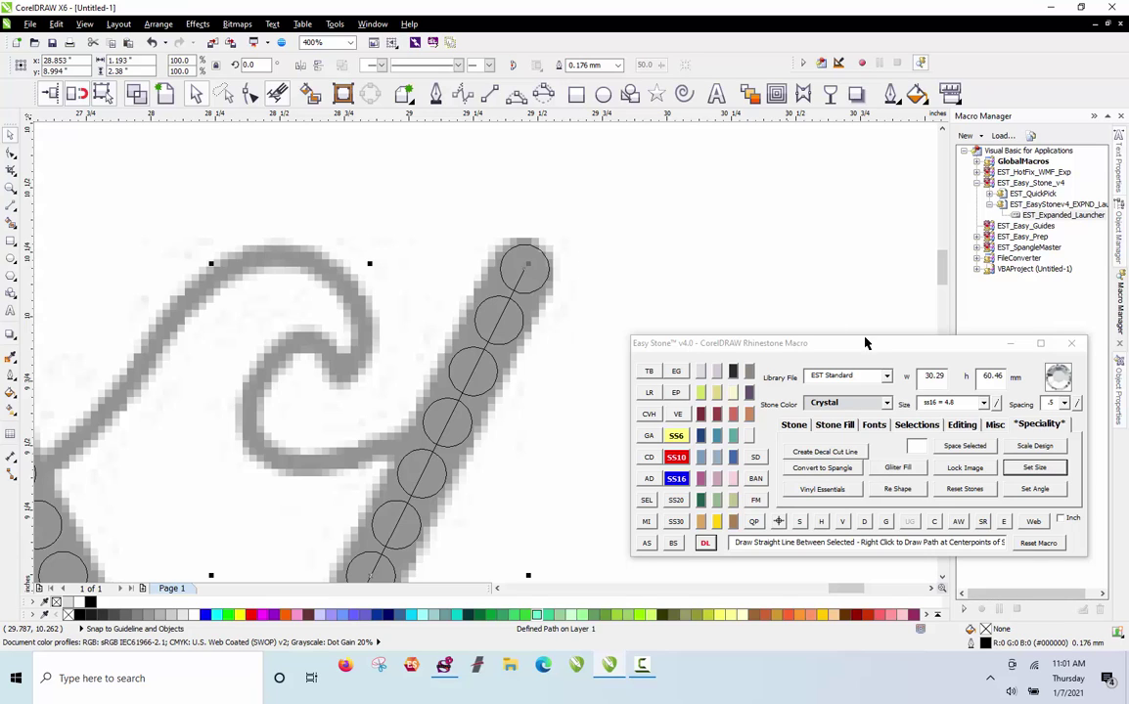
Create an ss16 - ss6 island fill offset outline around the slanted stone path
click(845, 422)
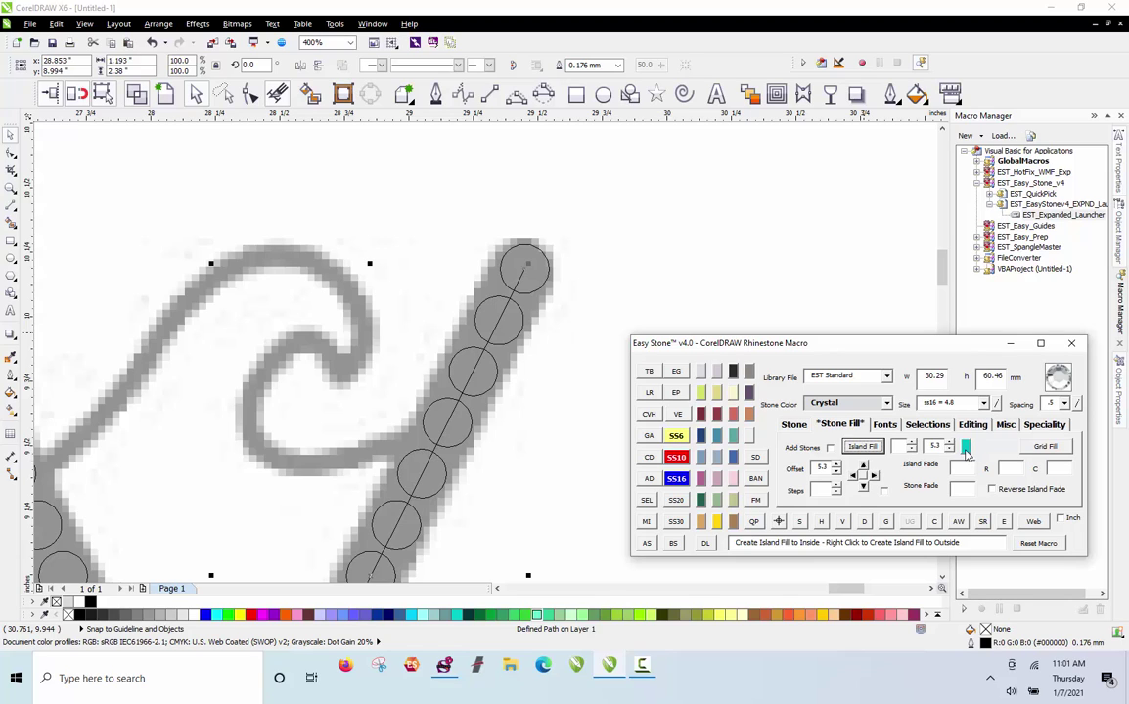
click(660, 222)
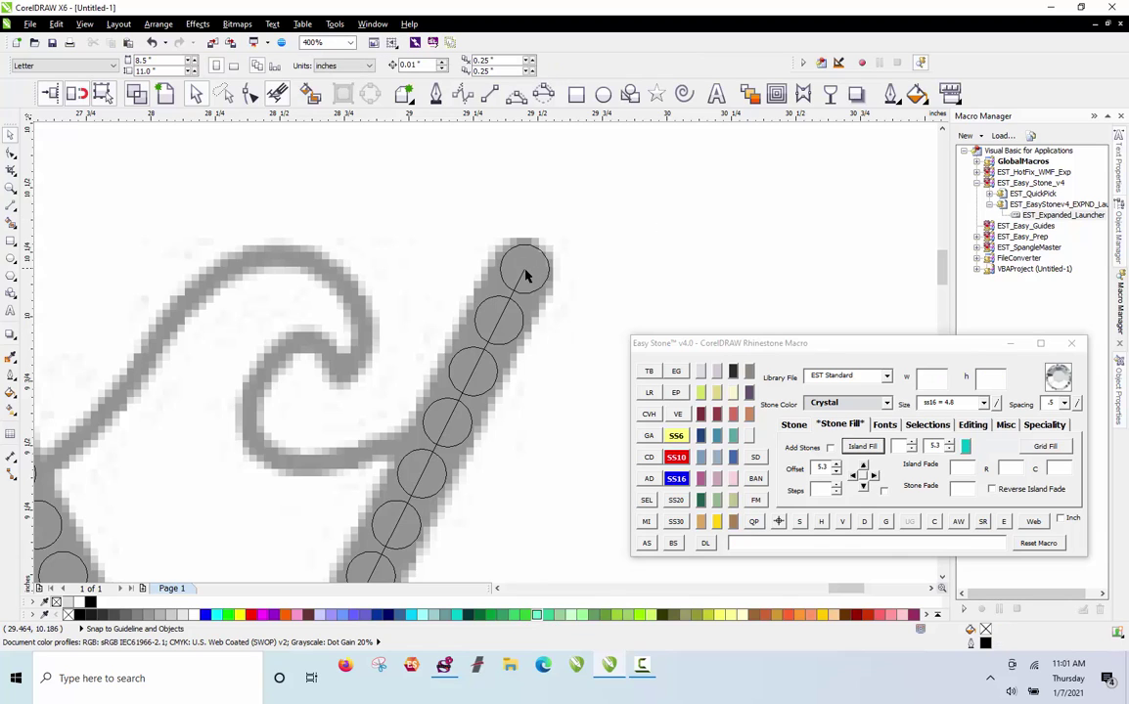
click(524, 275)
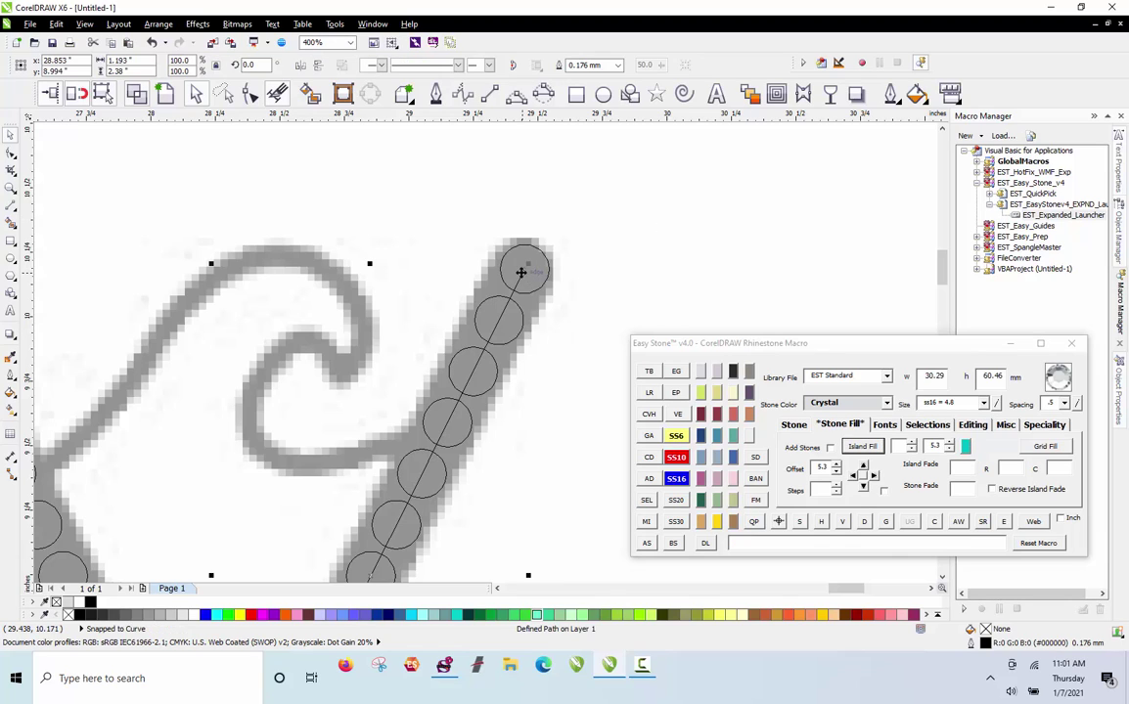
click(967, 446)
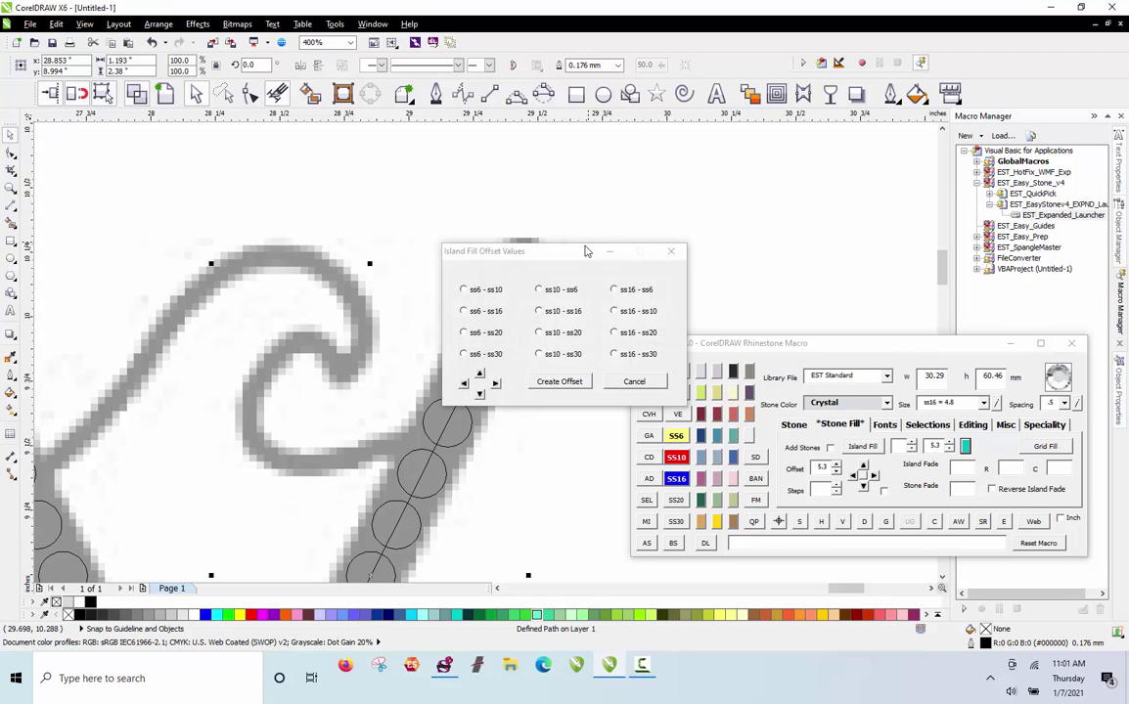
drag(585, 252, 800, 190)
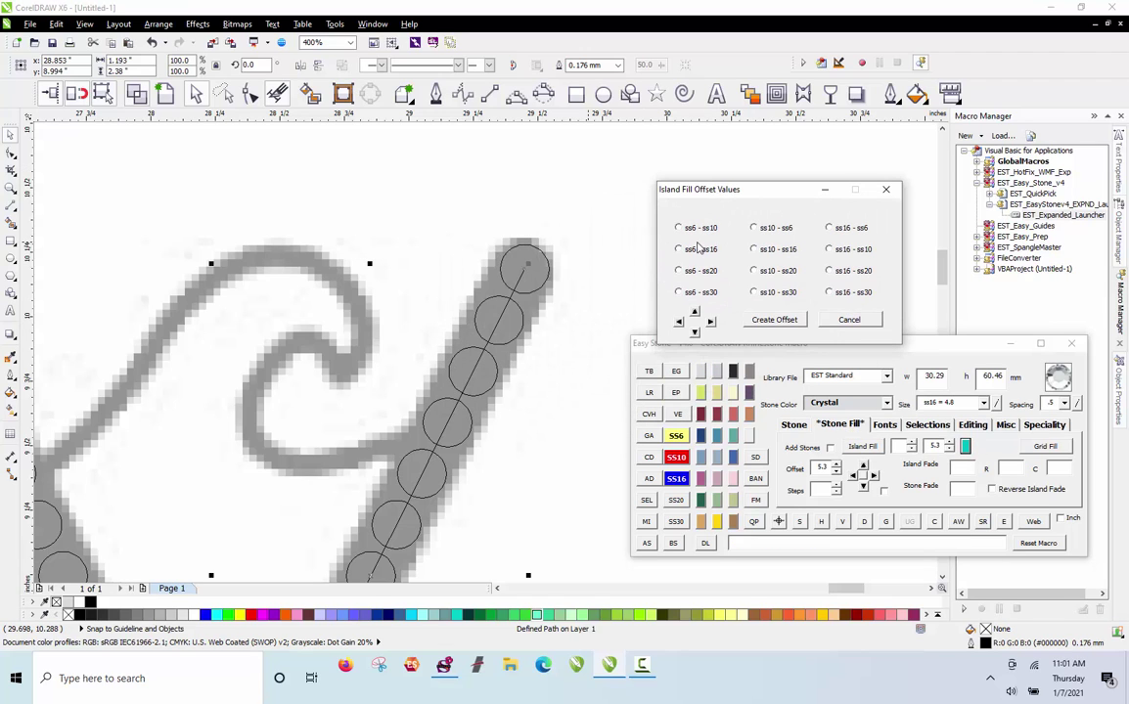
click(849, 229)
click(773, 323)
click(614, 195)
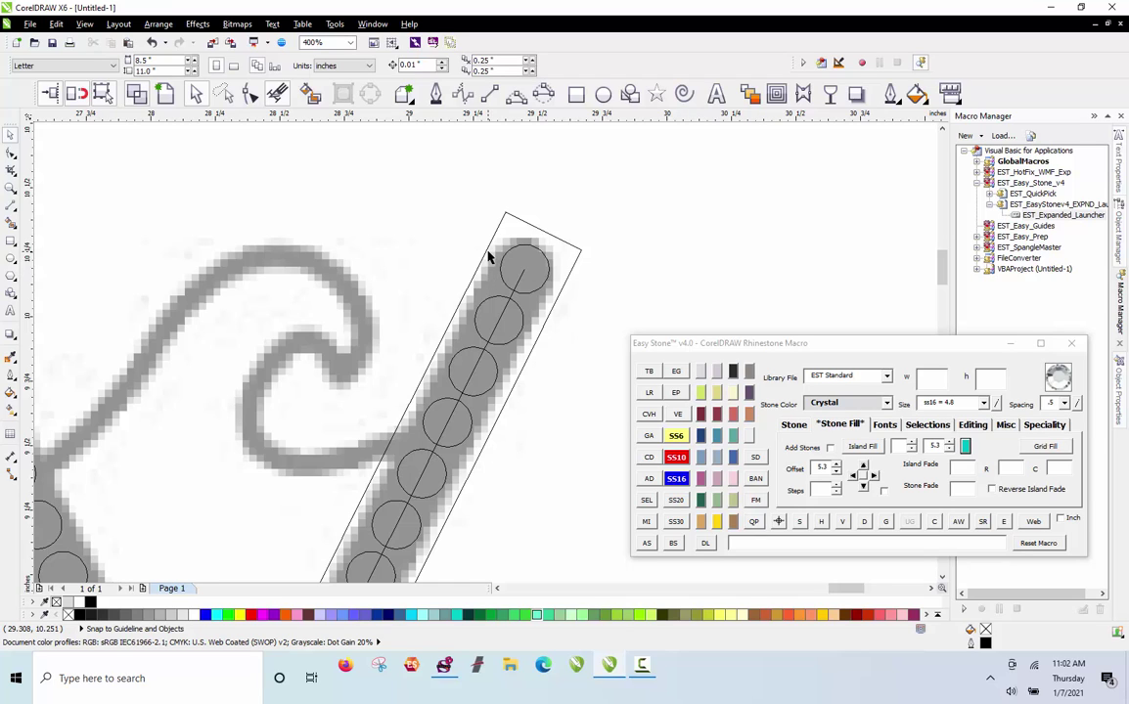
Select the stone at the V's bottom tip and add a vertical CVH guideline through its centre
scroll(490, 256, down, 1)
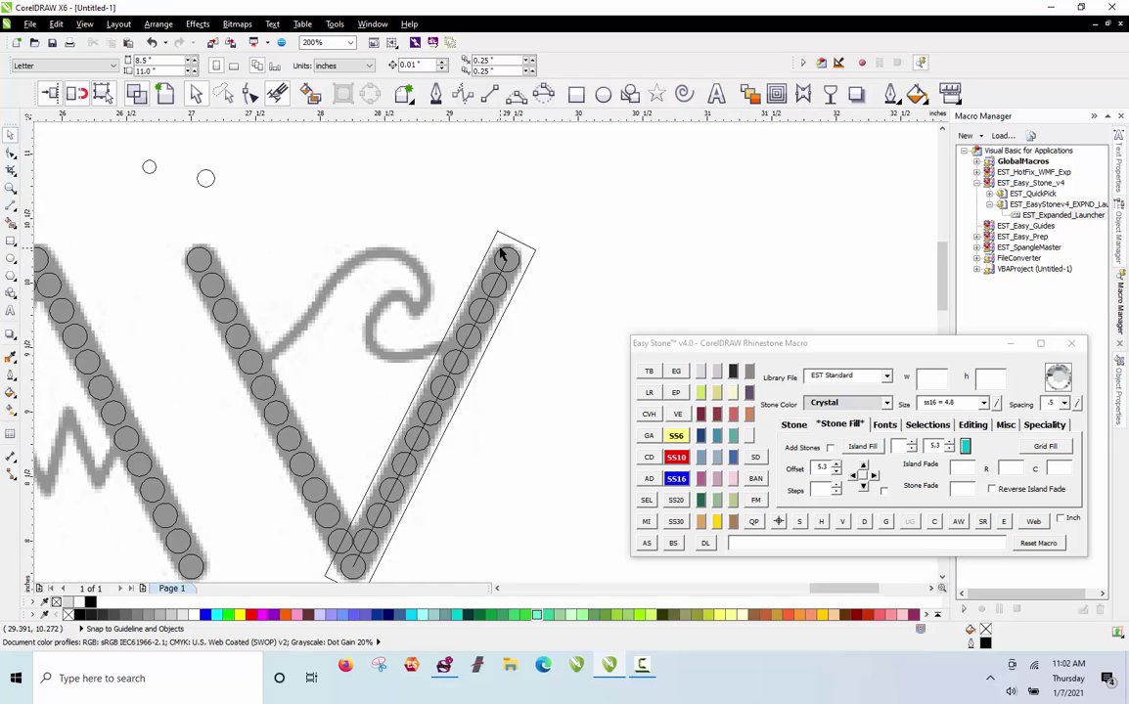
click(345, 565)
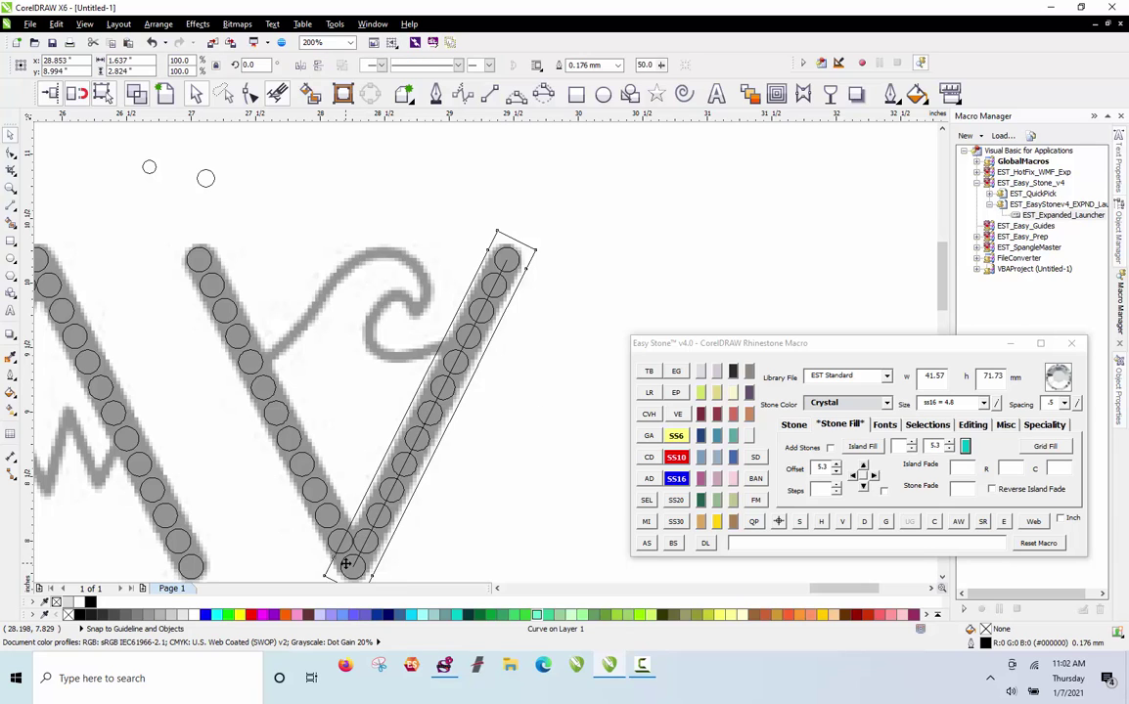
click(509, 560)
scroll(441, 401, down, 1)
scroll(396, 524, up, 3)
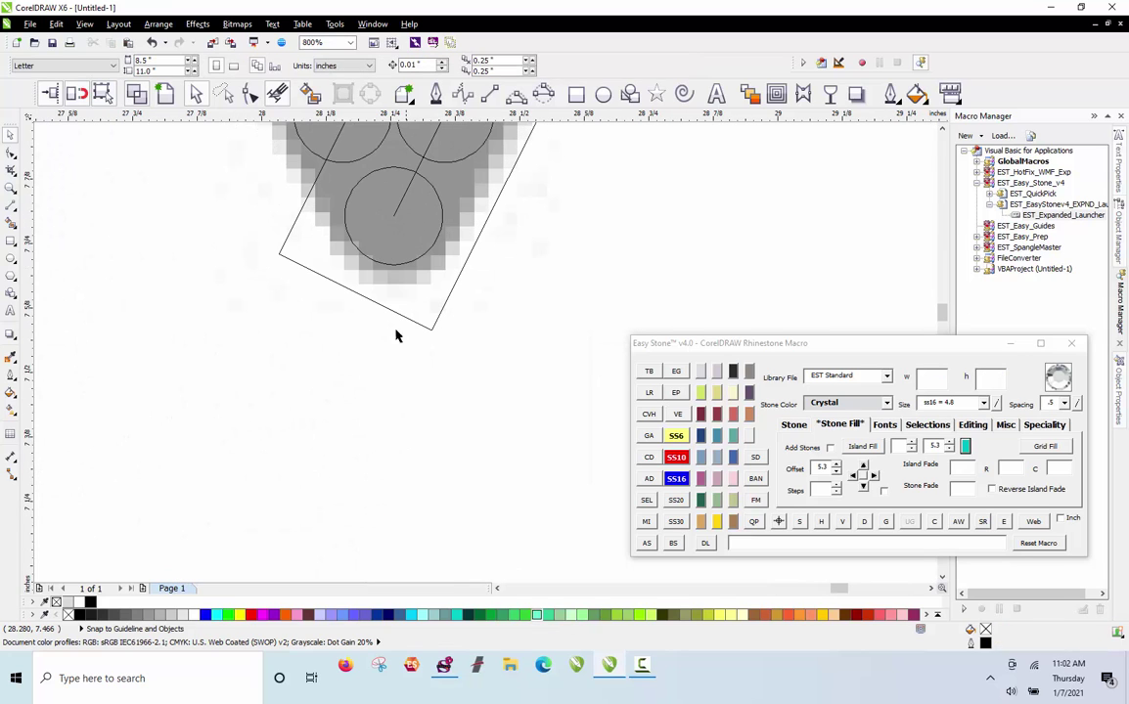
click(369, 262)
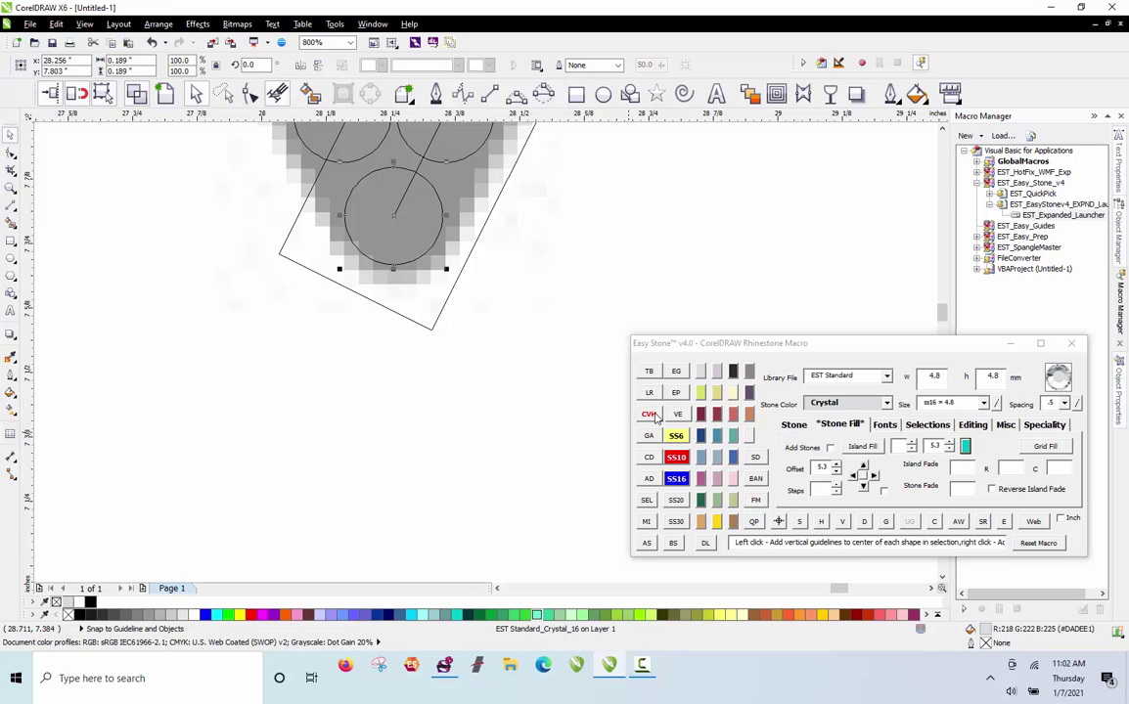
click(779, 521)
scroll(470, 479, down, 1)
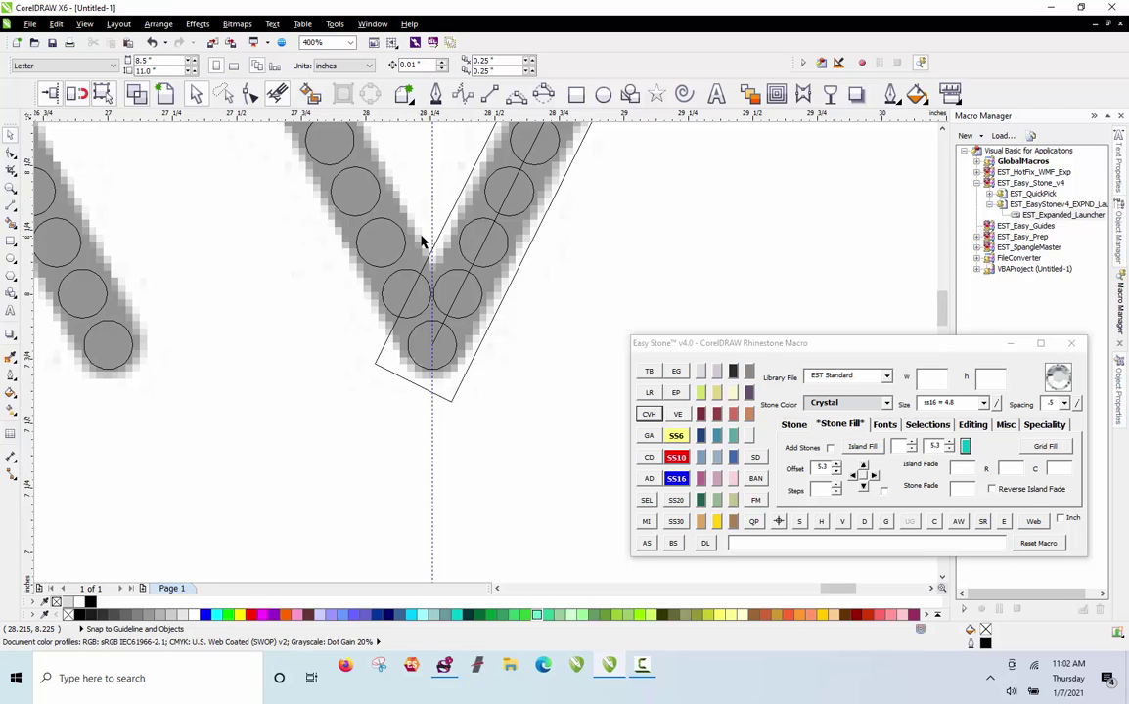
scroll(423, 241, up, 2)
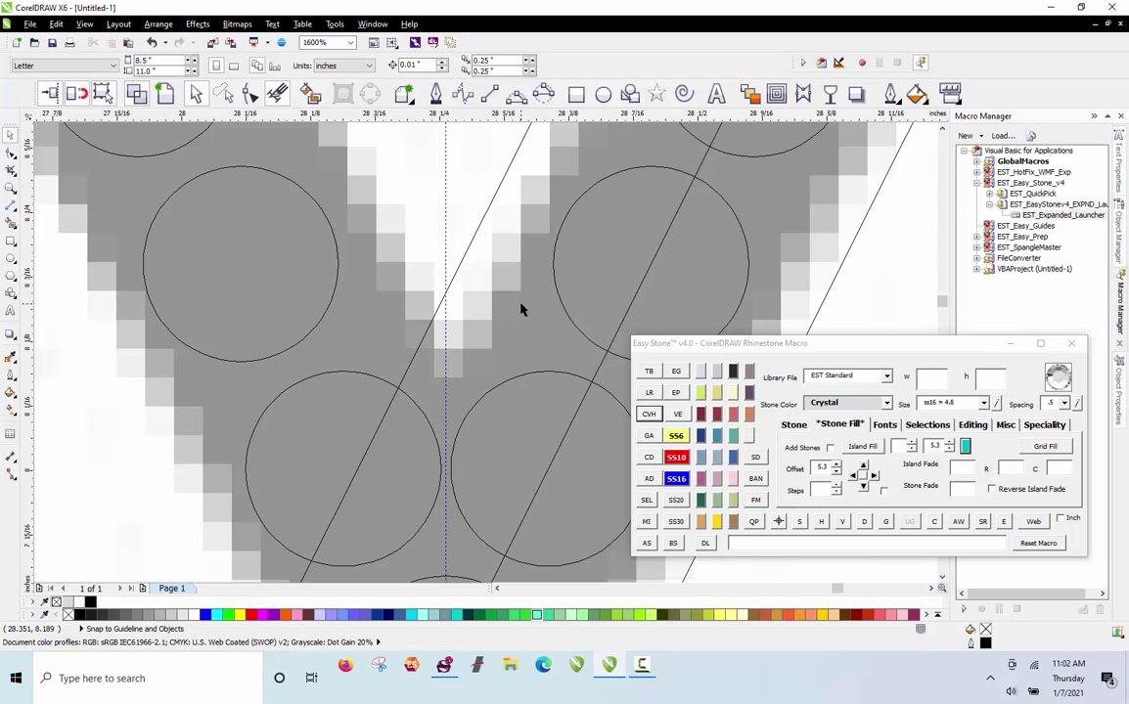
Place small accent stones on the vertical guideline in the V's notch near its tip
scroll(413, 419, down, 5)
scroll(413, 419, down, 1)
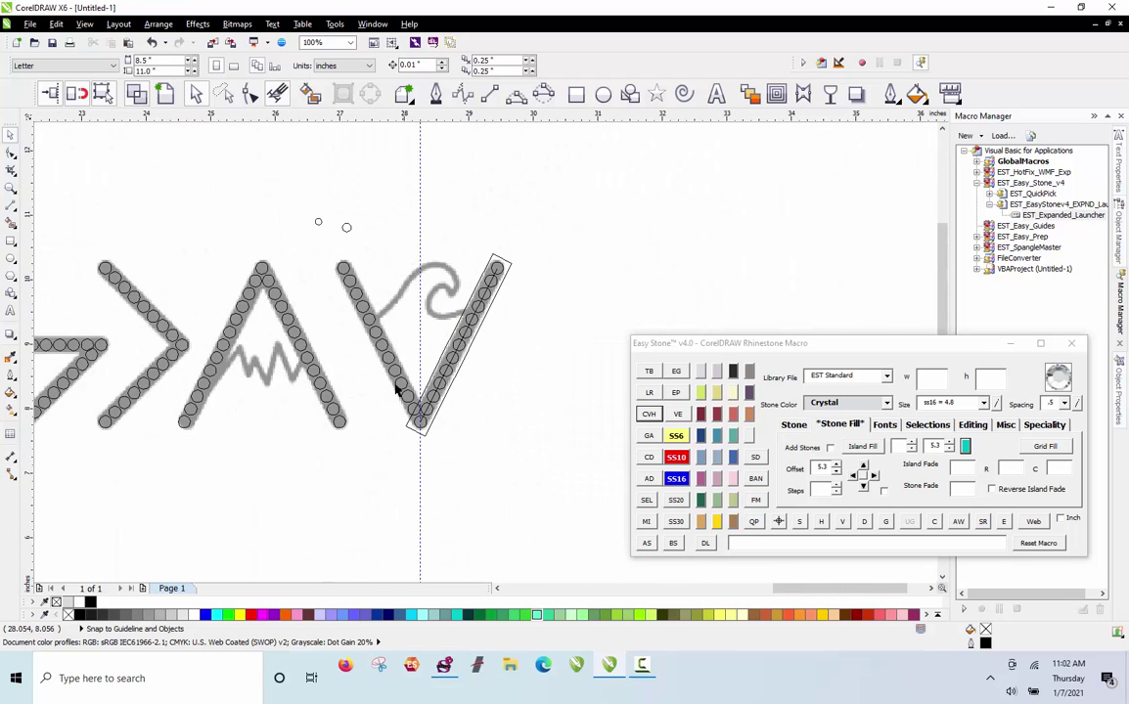
drag(318, 221, 420, 336)
scroll(411, 390, up, 2)
scroll(475, 177, up, 1)
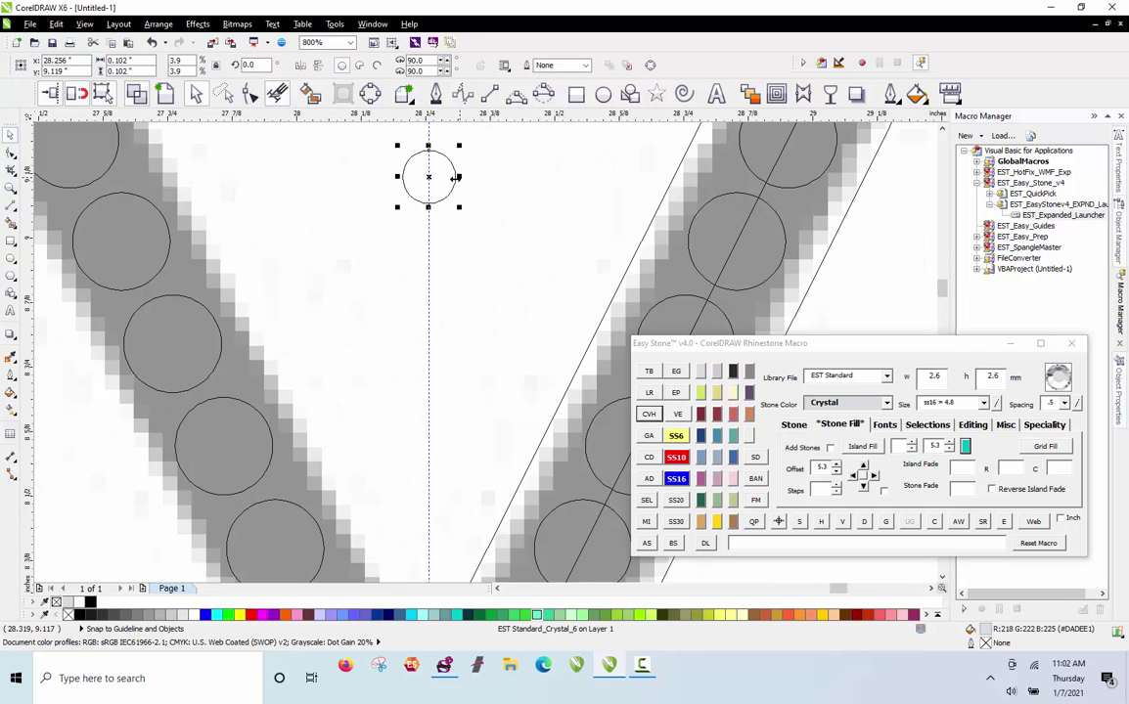
drag(441, 179, 499, 325)
scroll(512, 197, down, 1)
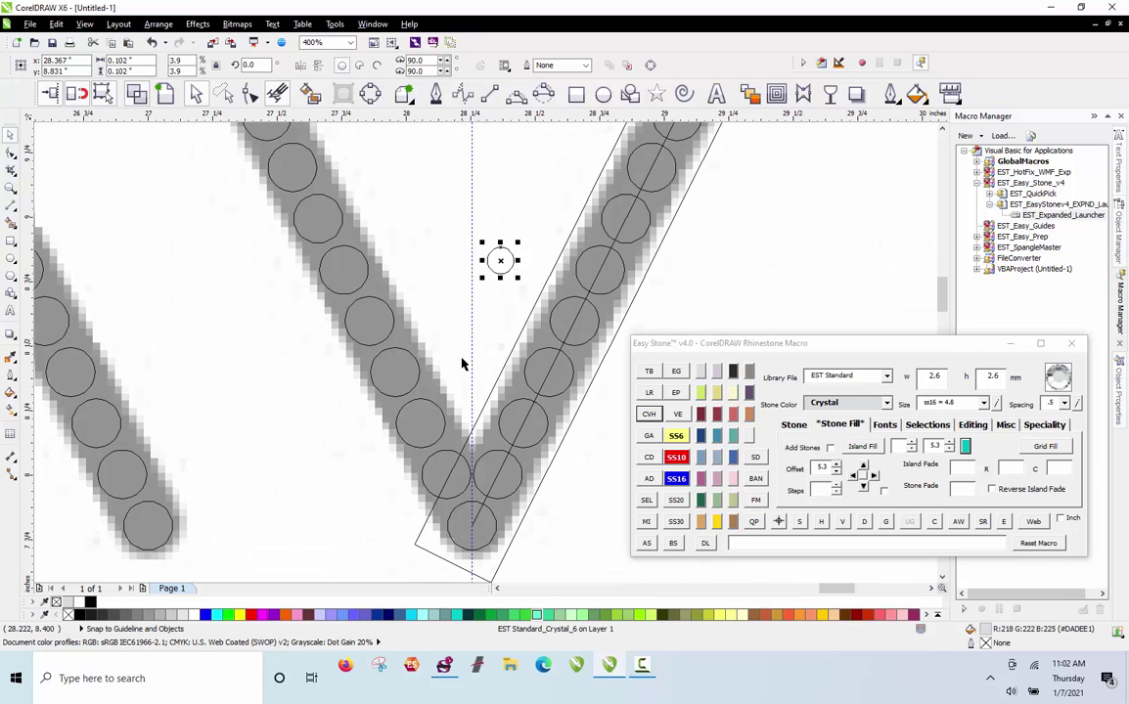
scroll(464, 342, up, 1)
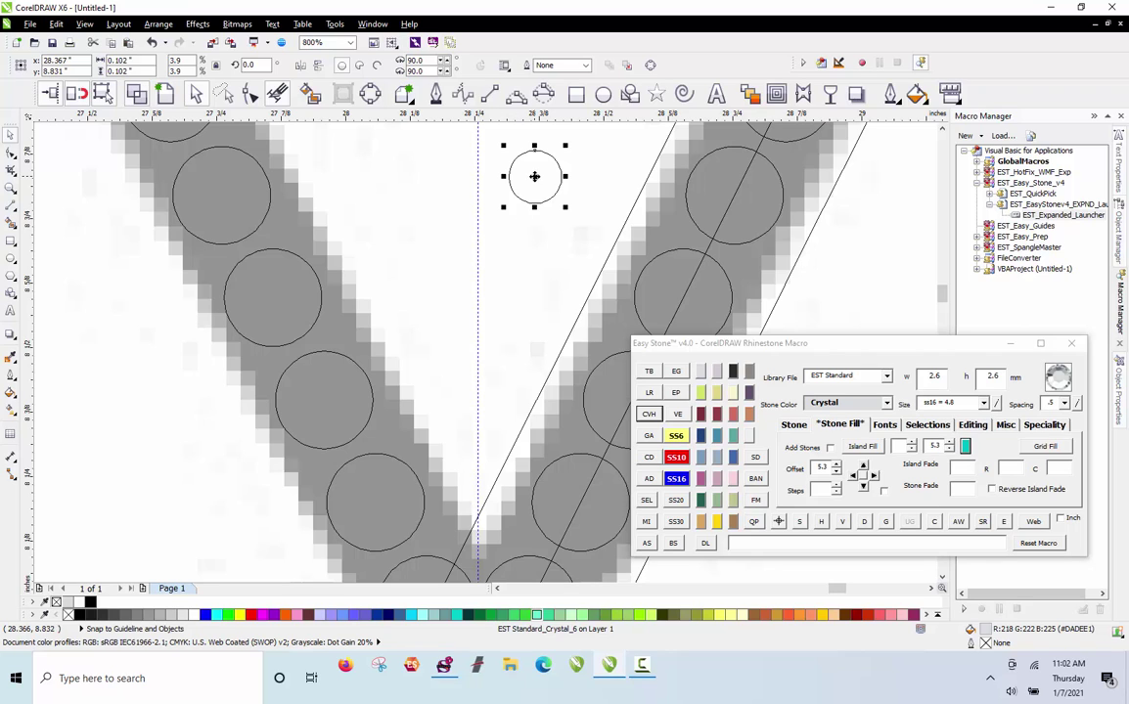
drag(534, 176, 477, 517)
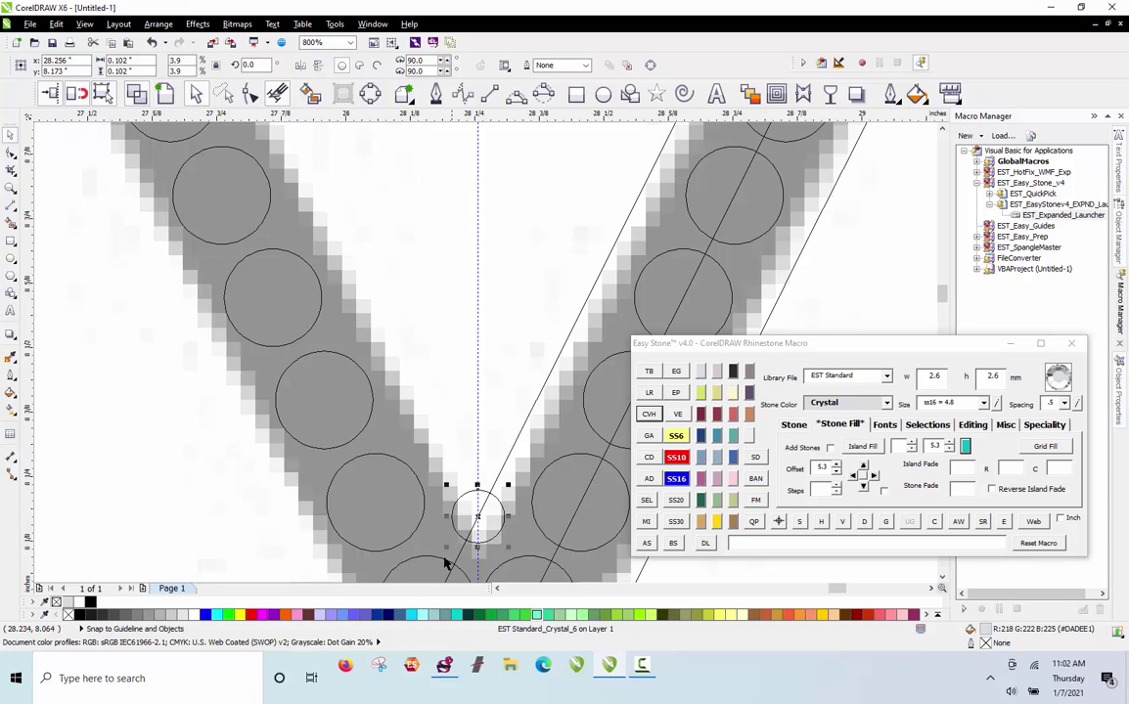
Move a small accent stone into the swirl's curl
scroll(445, 565, down, 2)
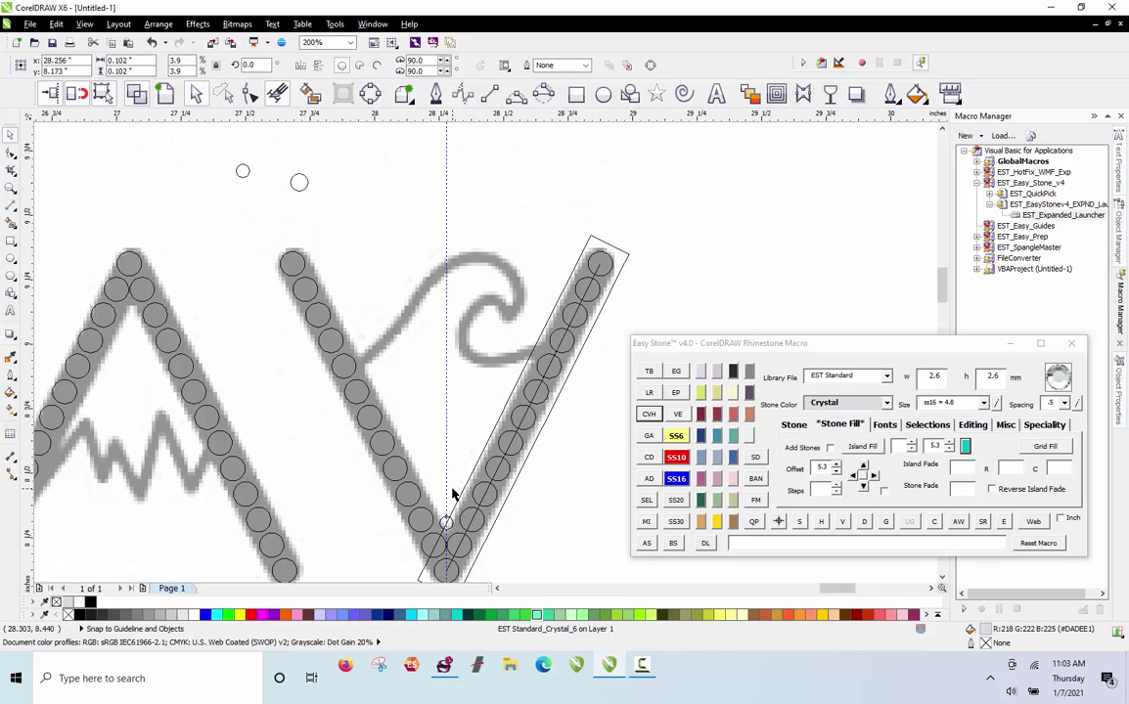
scroll(450, 548, up, 2)
scroll(424, 538, down, 1)
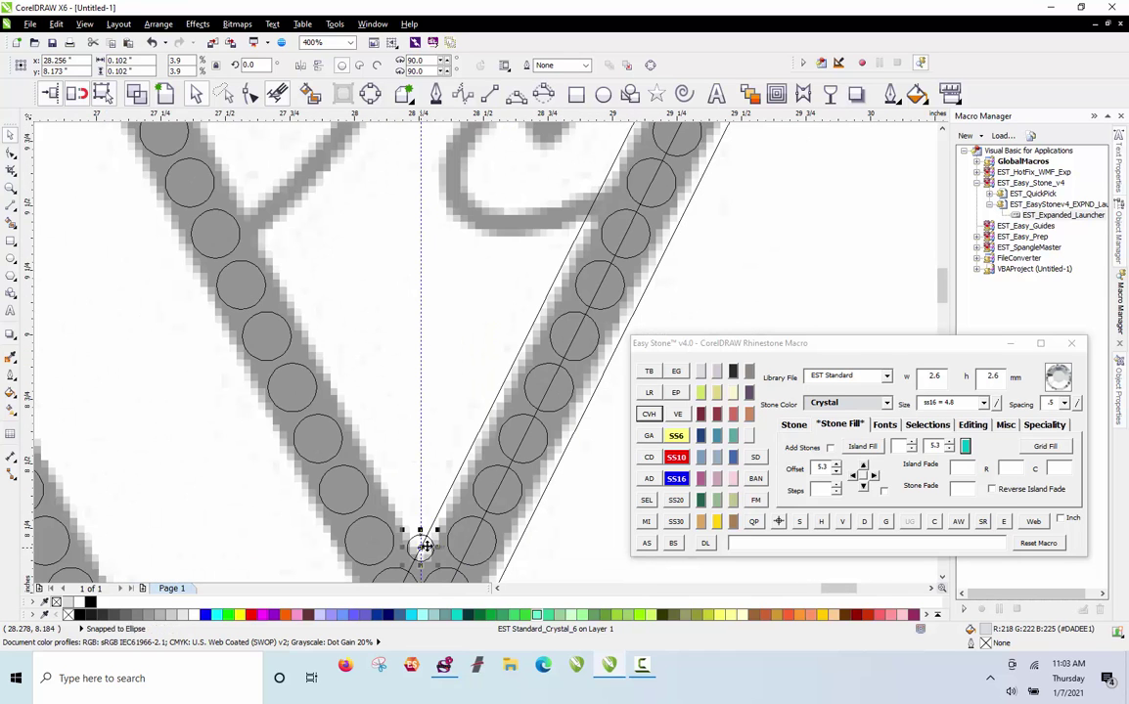
drag(421, 546, 482, 162)
scroll(431, 364, down, 1)
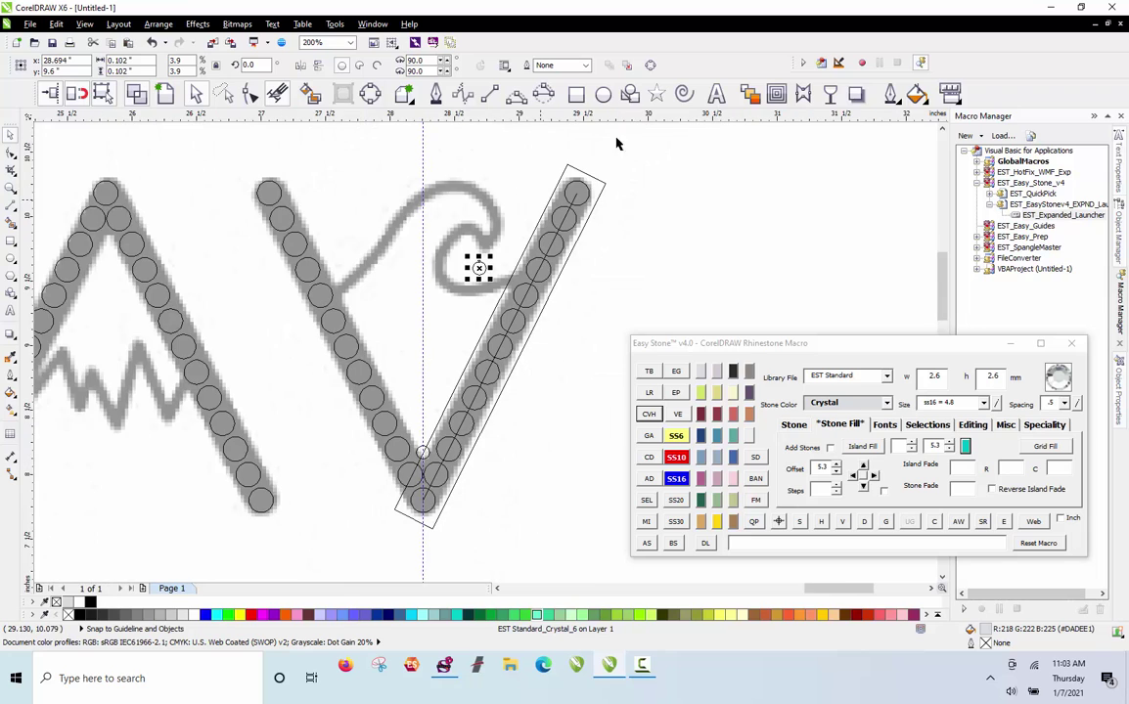
scroll(549, 168, up, 2)
scroll(549, 171, down, 1)
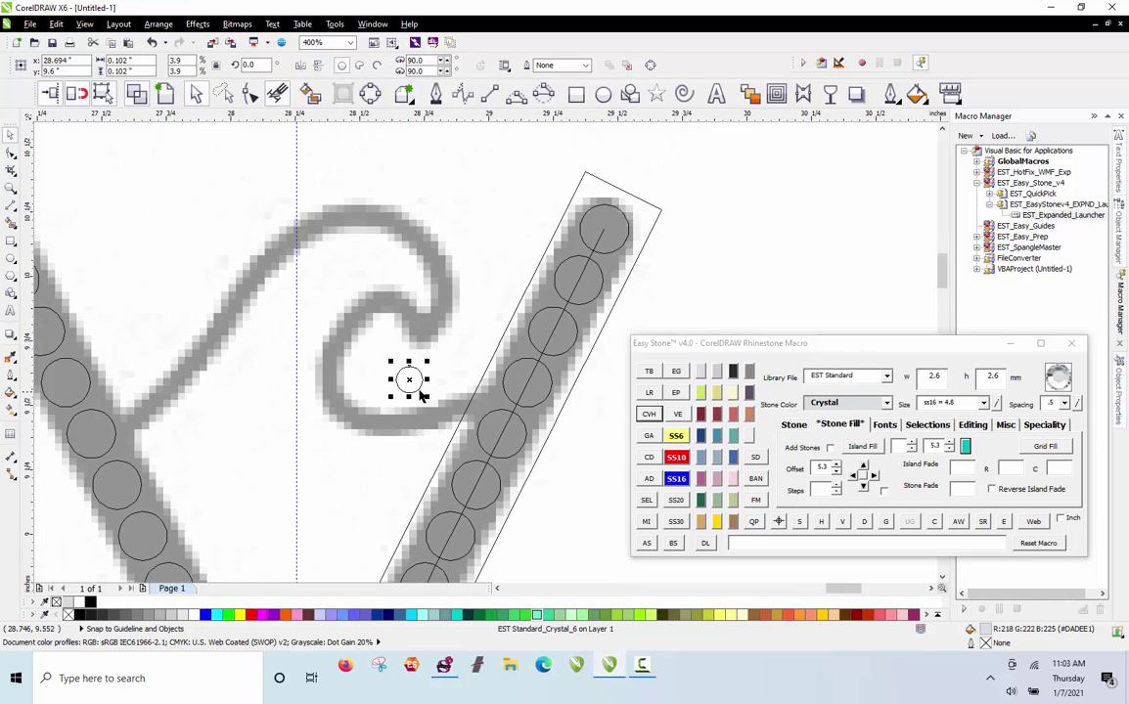
Select the small accent stone and the top stone of the slanted column
key(Escape)
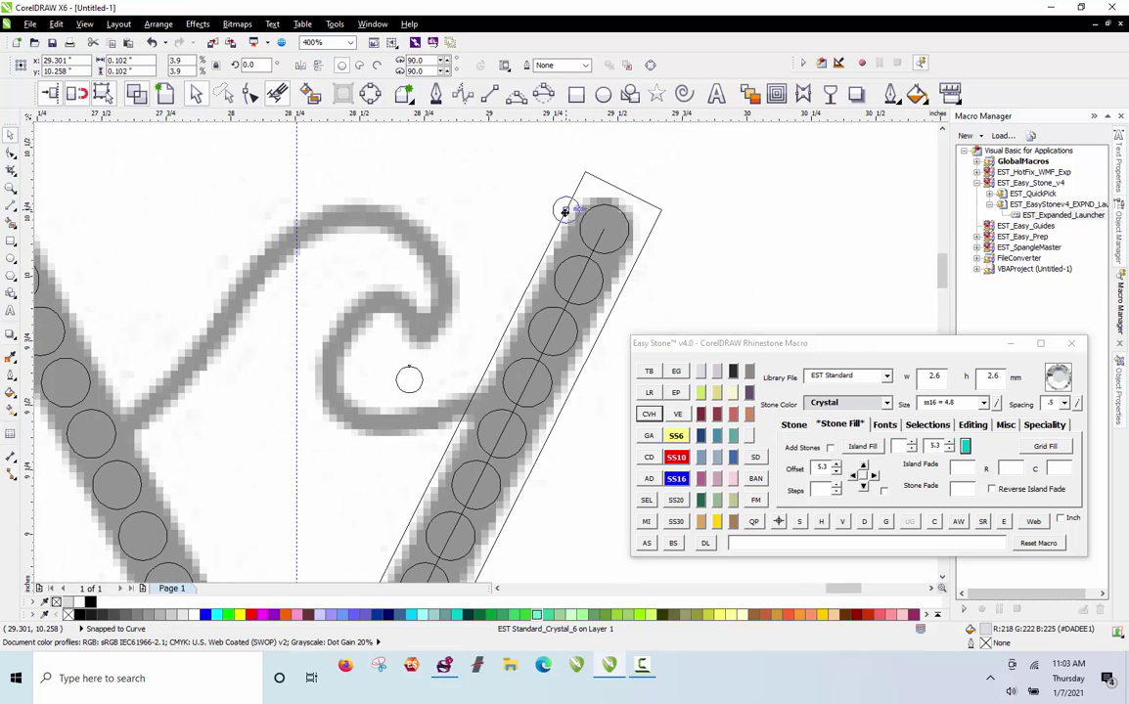
scroll(567, 211, up, 2)
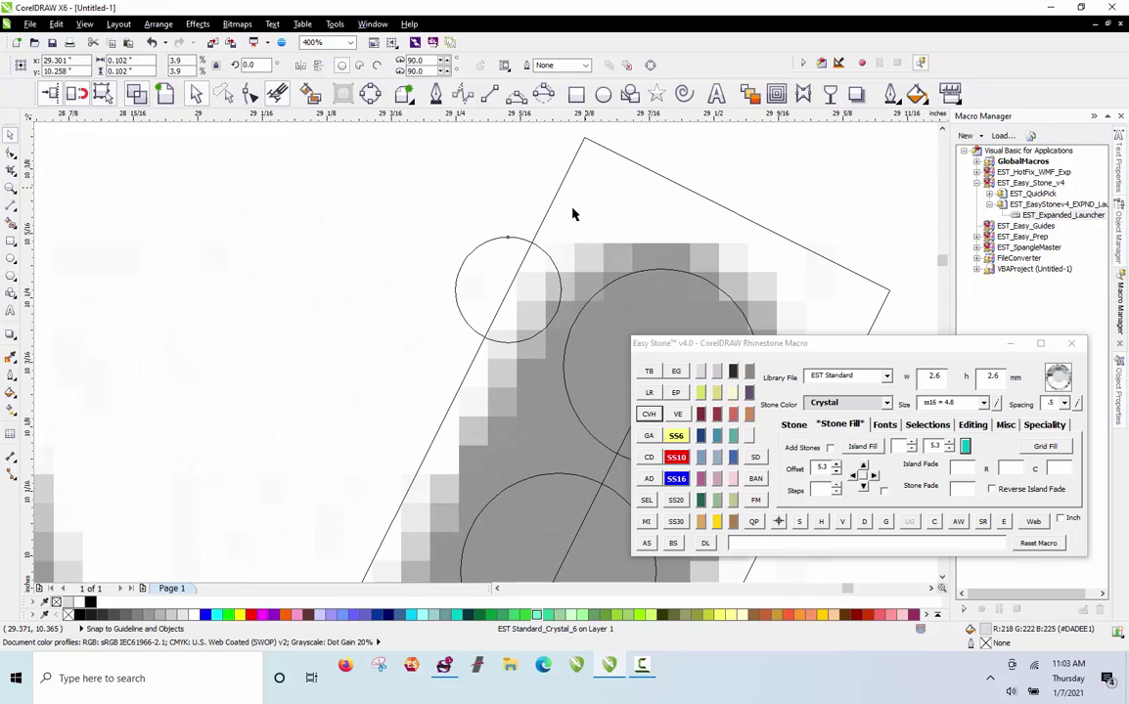
click(511, 298)
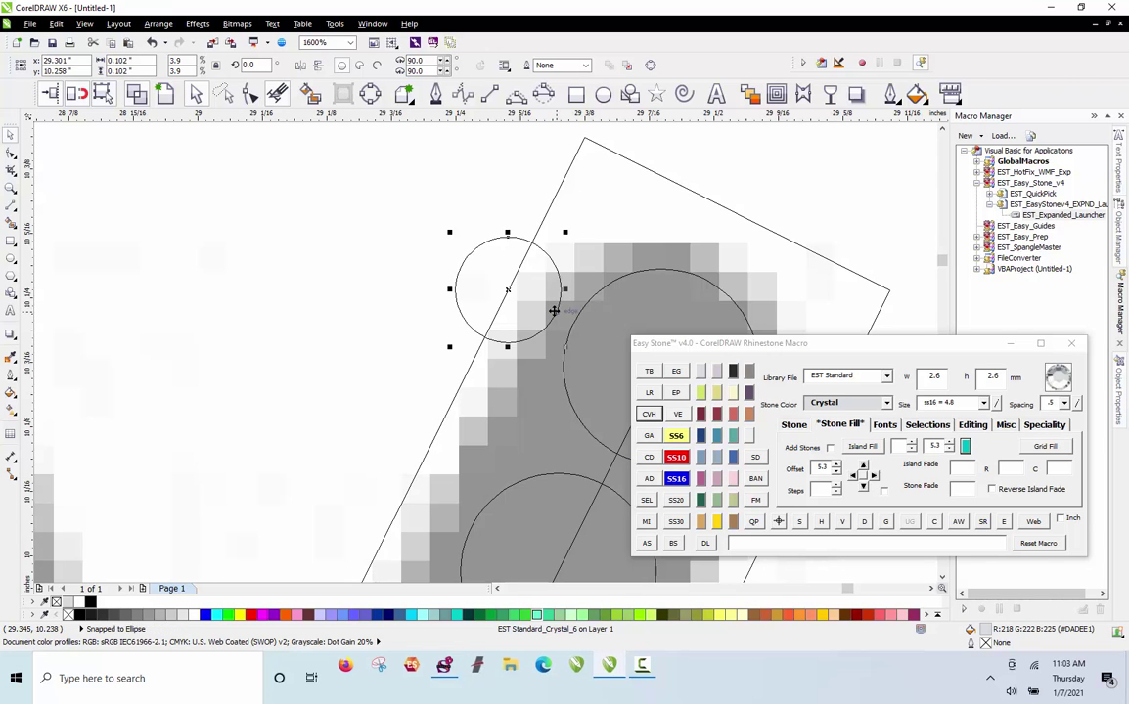
scroll(559, 297, down, 2)
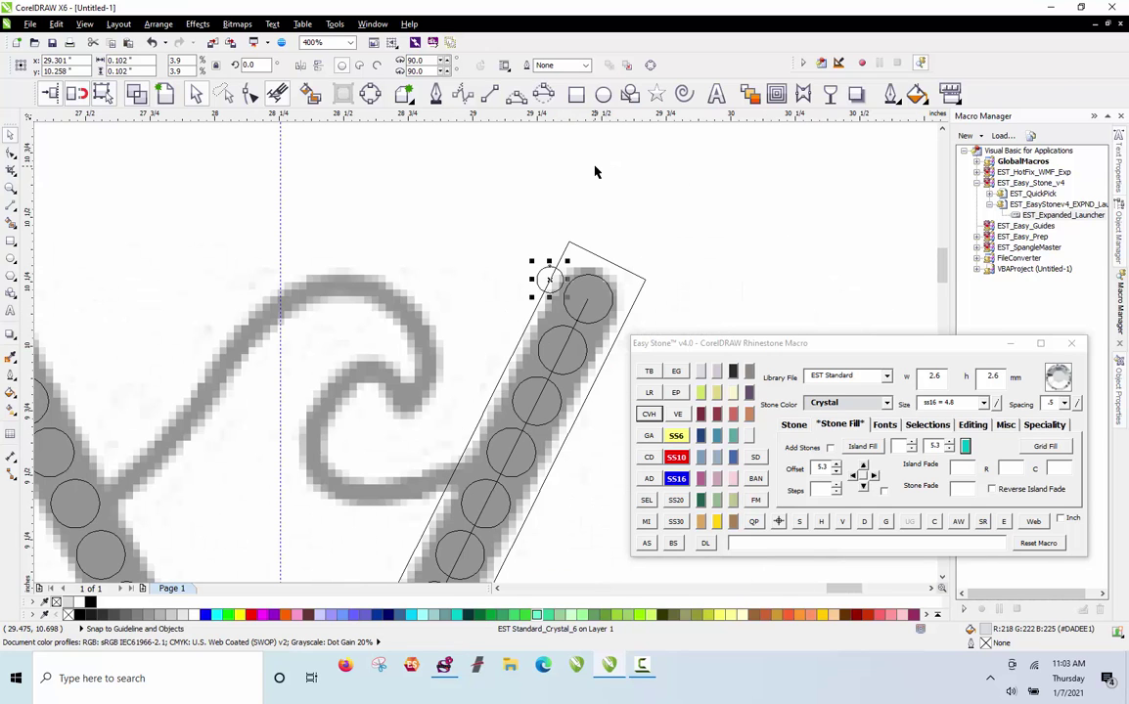
scroll(572, 203, up, 1)
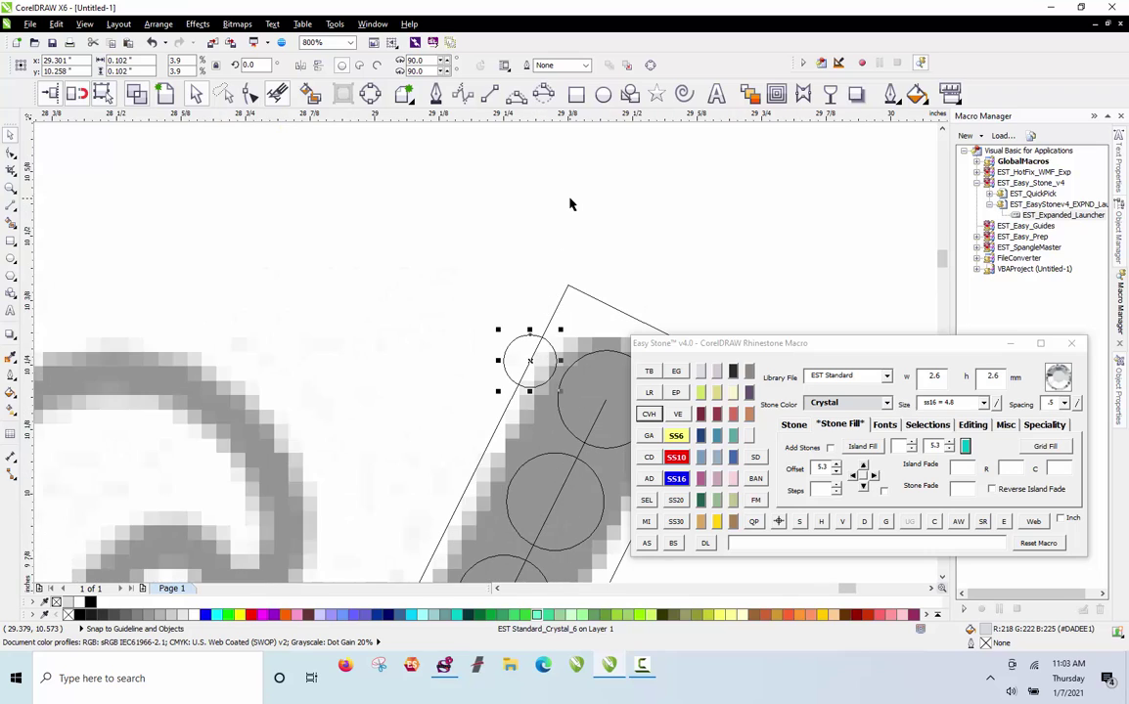
click(553, 328)
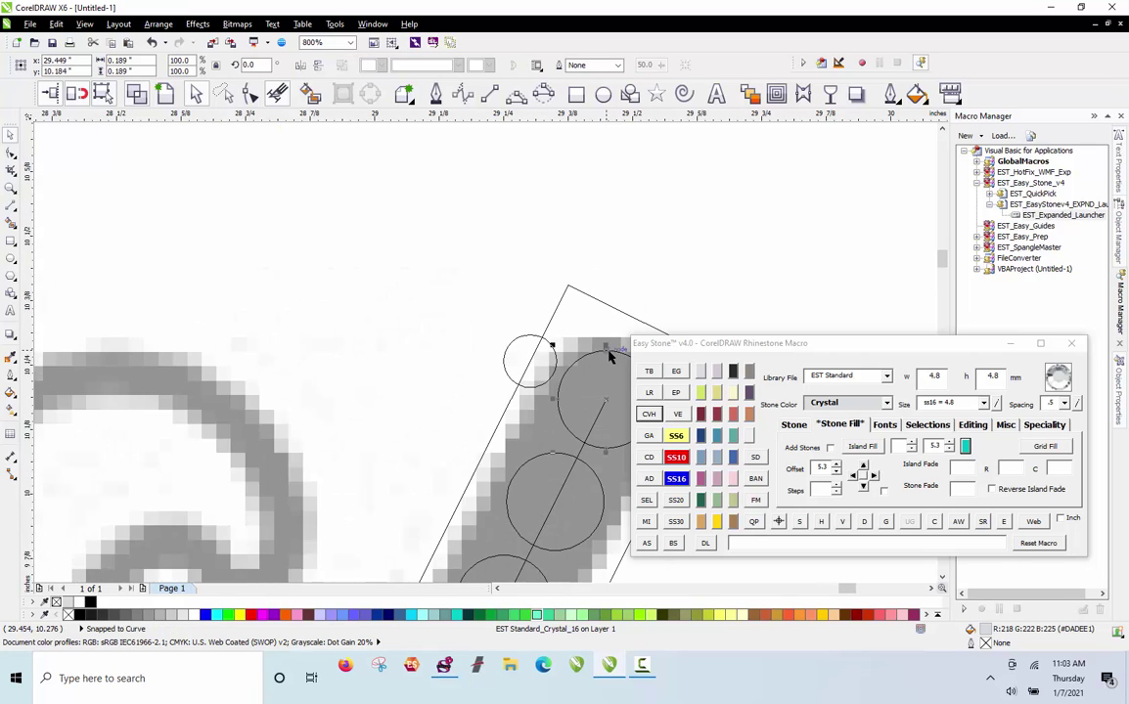
click(650, 370)
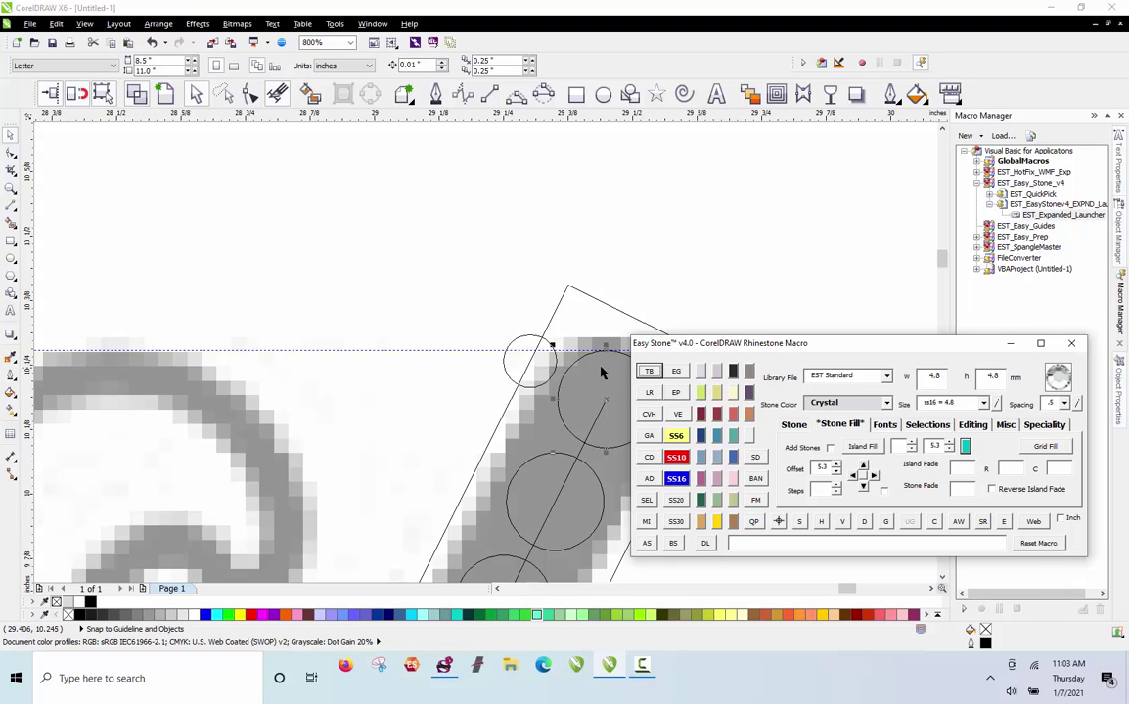
Move a small stone onto the top end of the V's right-arm outline, then select both small stones
scroll(537, 373, up, 1)
click(520, 364)
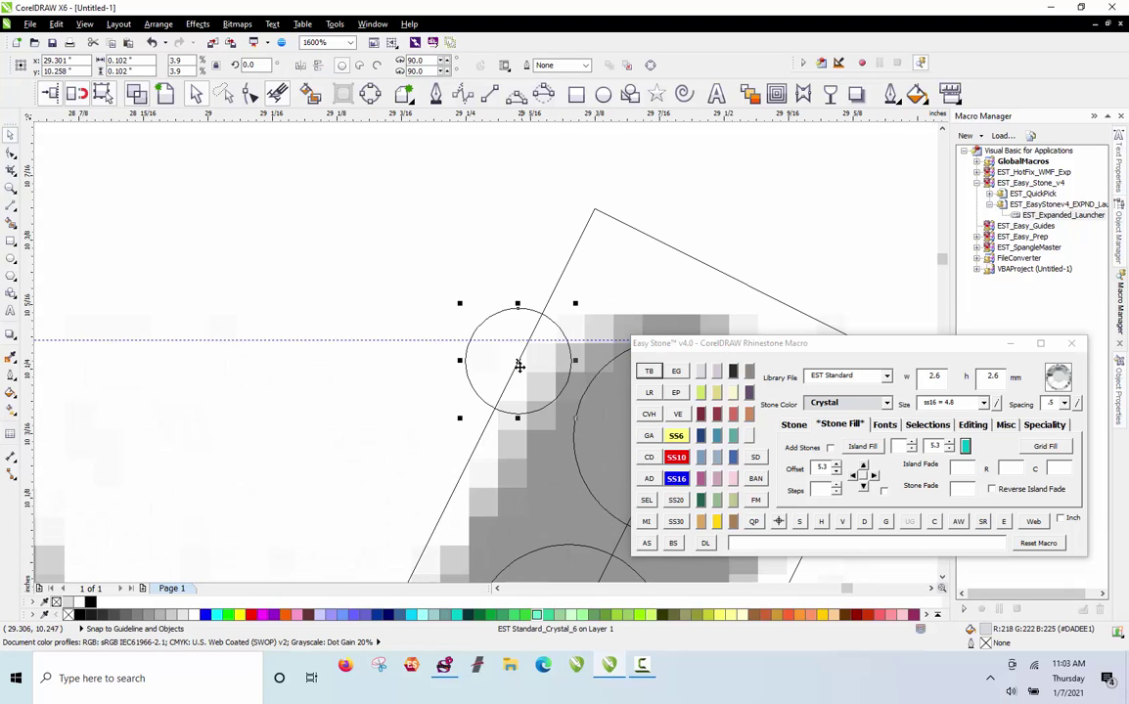
drag(519, 362, 502, 393)
scroll(553, 256, down, 1)
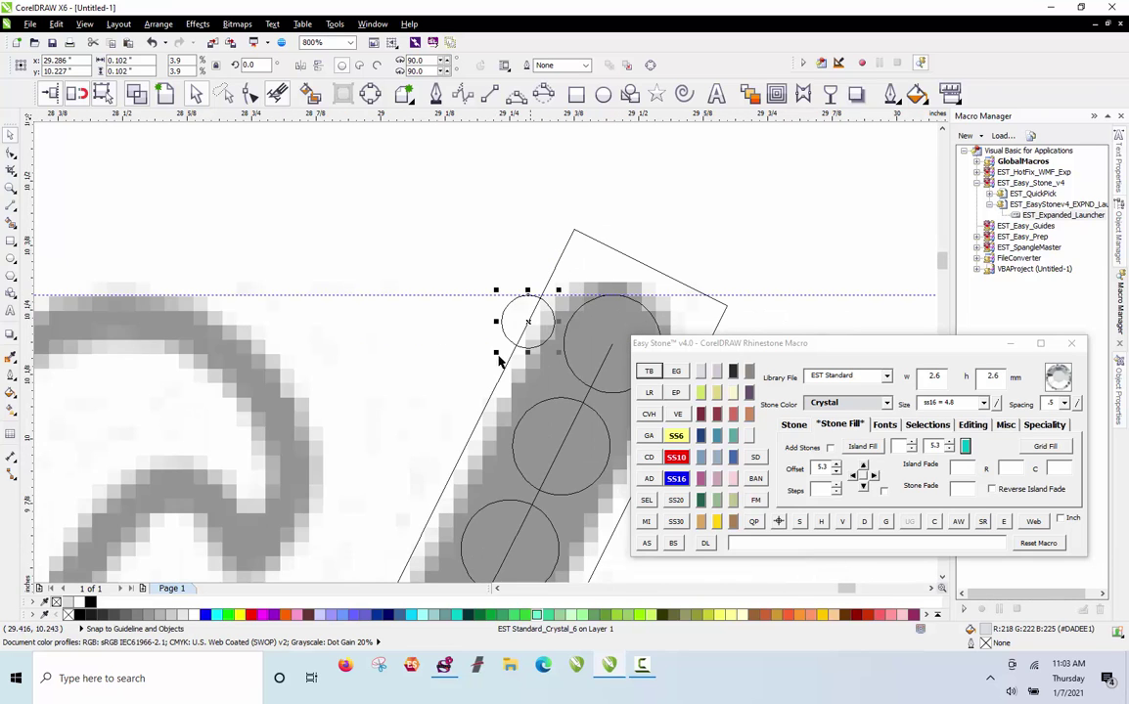
scroll(654, 205, down, 2)
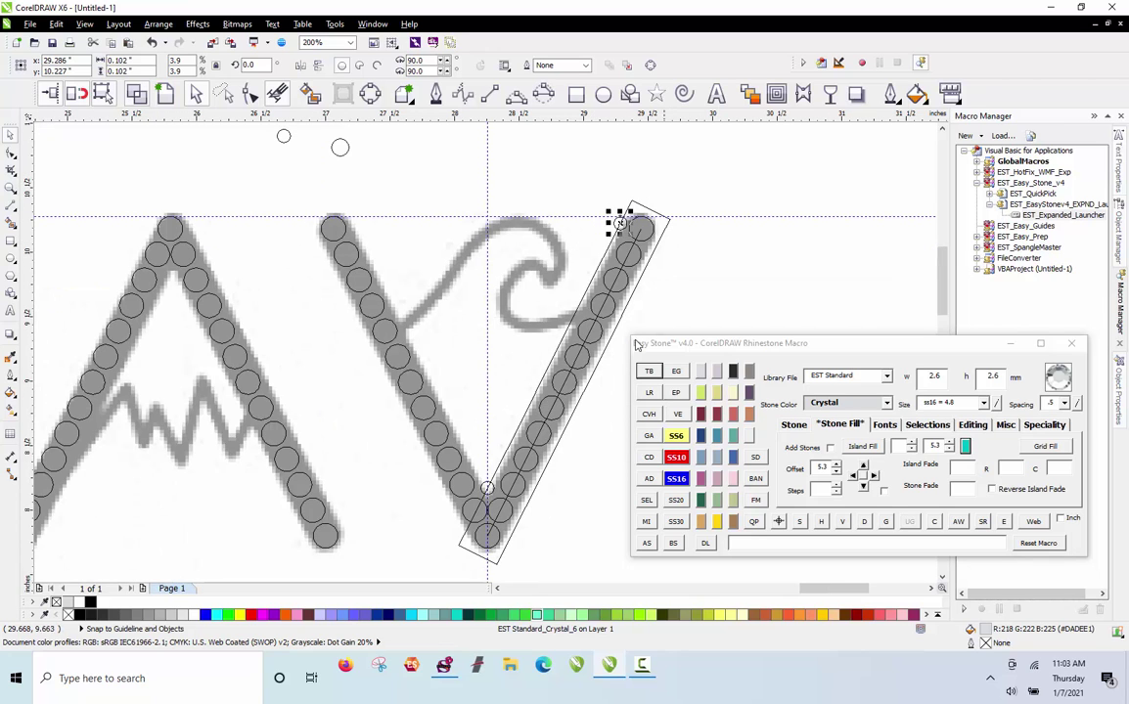
scroll(474, 486, up, 2)
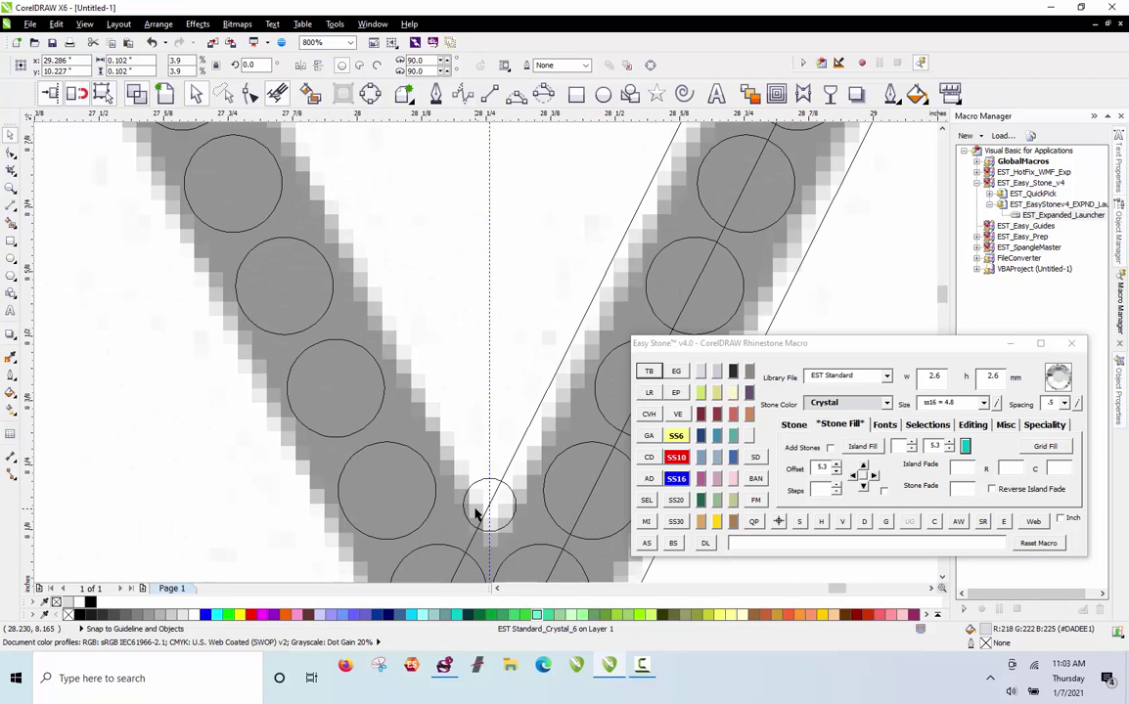
key(ctrl+a)
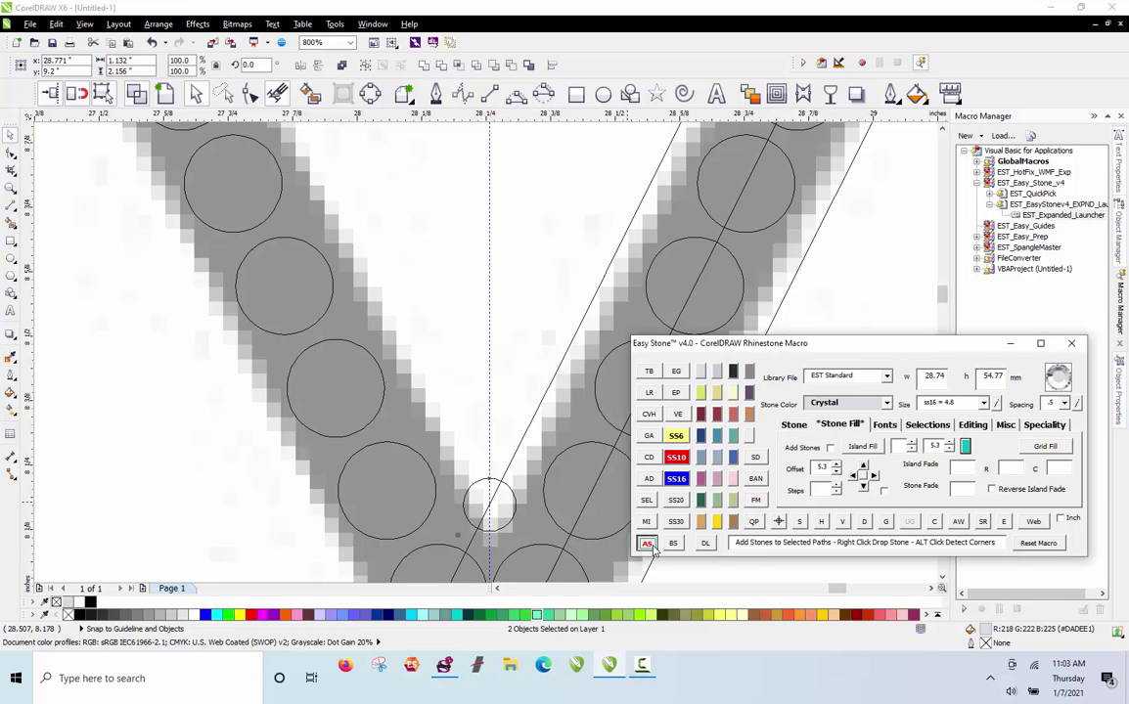
Blend a row of small stones along the V's right stroke and delete the stone paths
click(673, 543)
scroll(379, 426, down, 3)
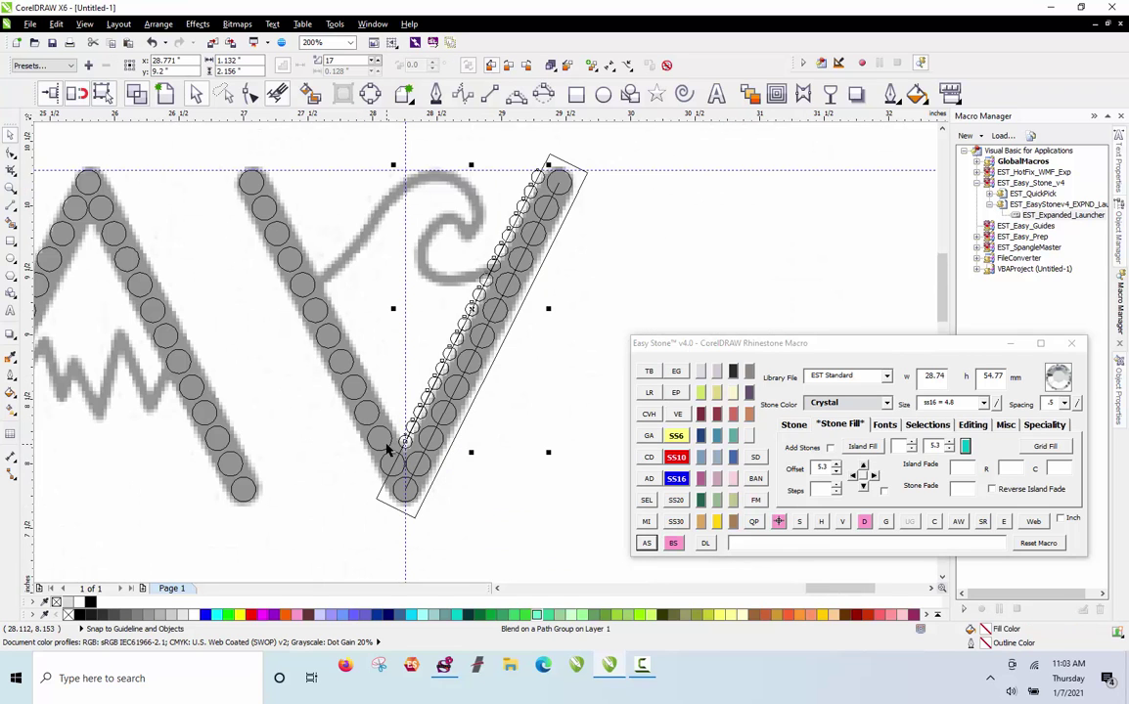
scroll(535, 176, up, 2)
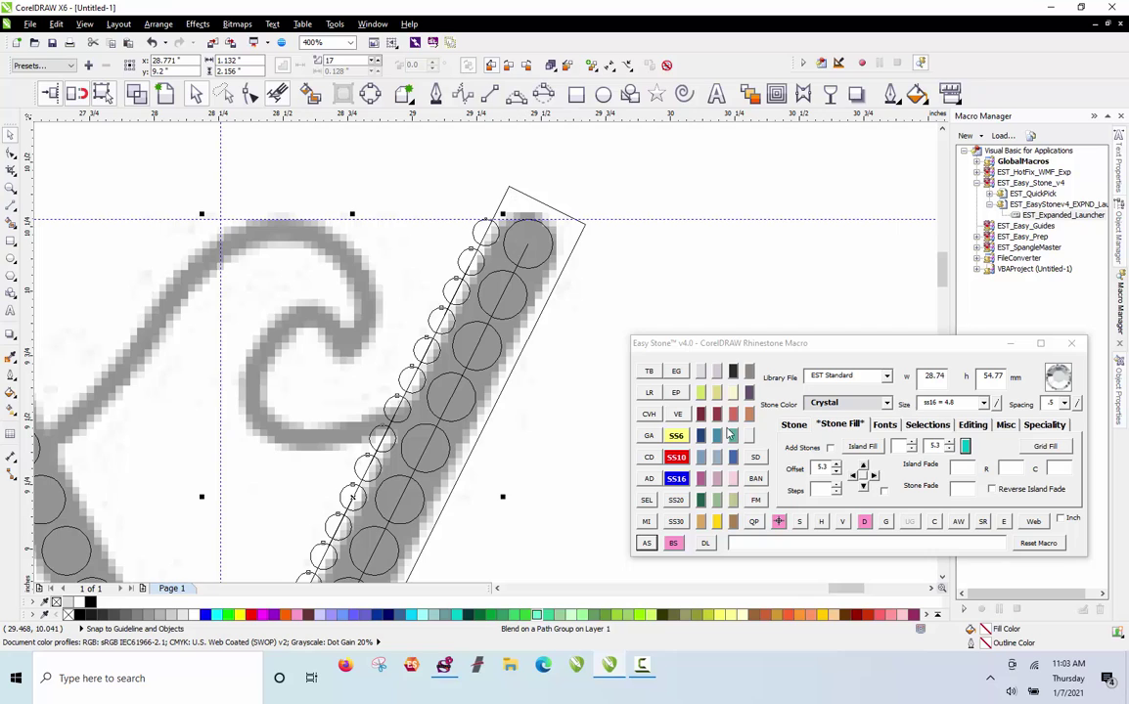
click(864, 521)
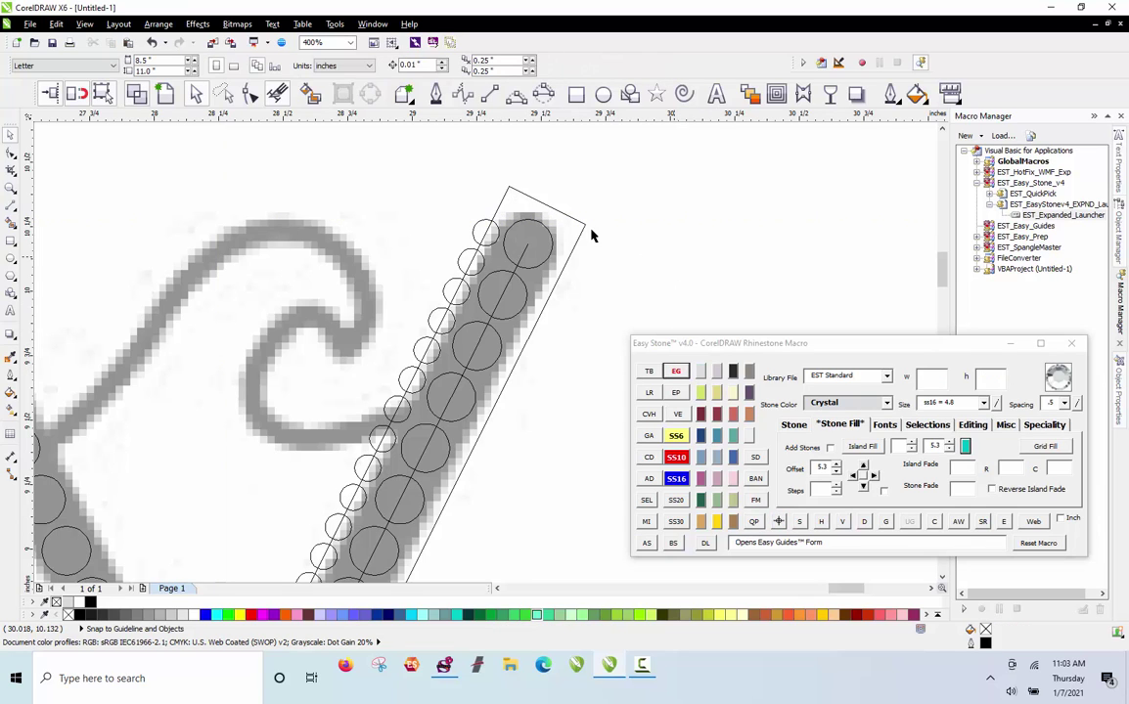
Delete the leftover outline around the V's right stroke
click(559, 214)
key(Delete)
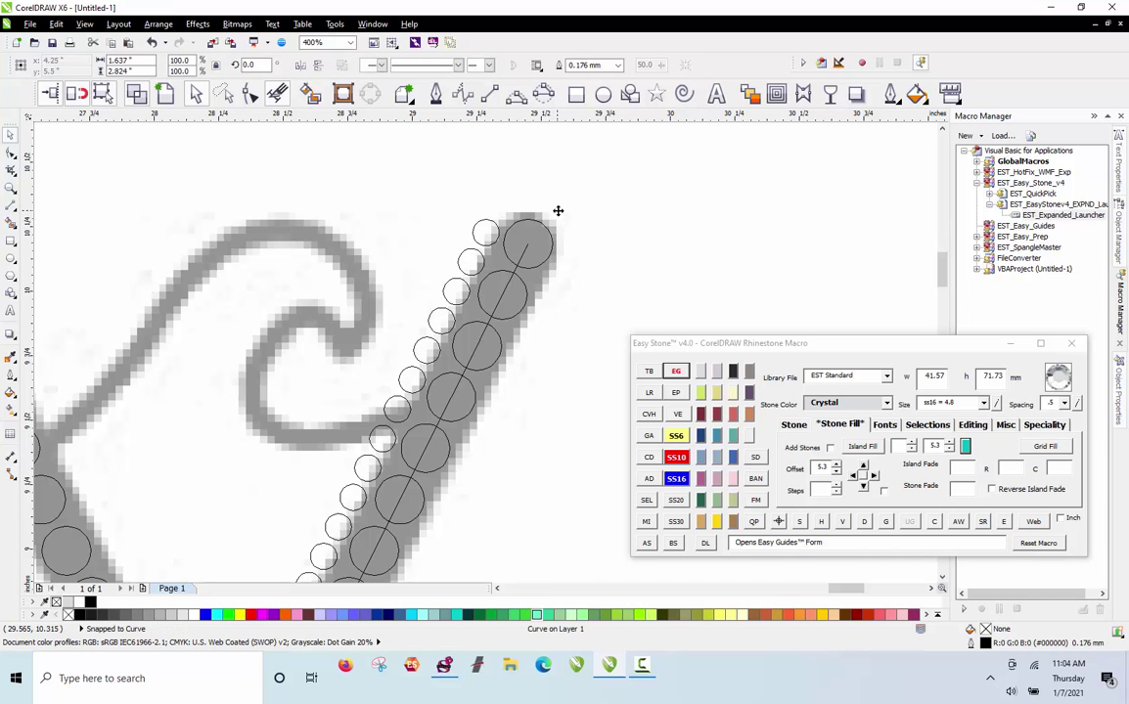
click(523, 257)
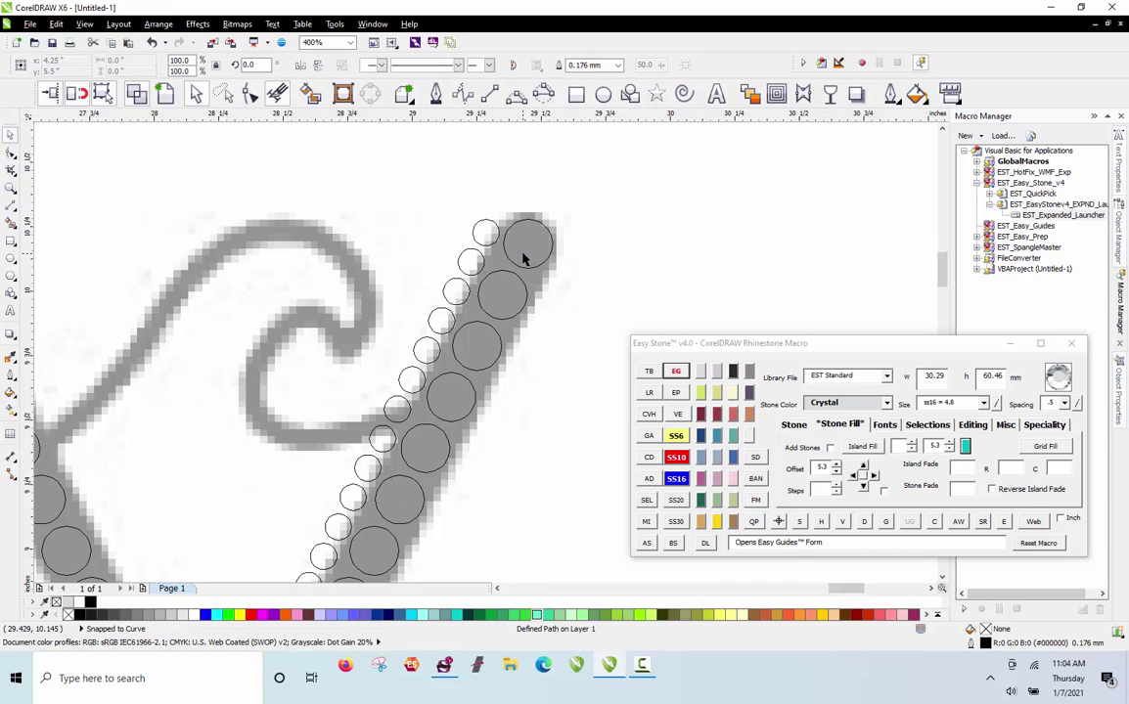
click(642, 223)
scroll(643, 222, down, 2)
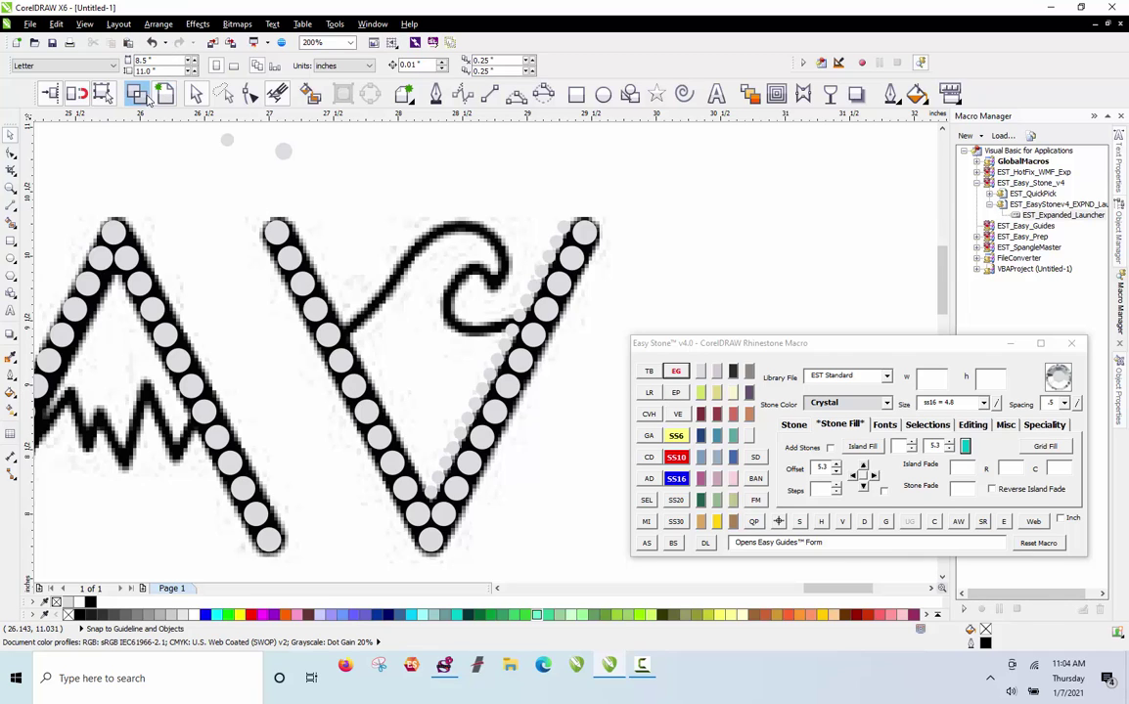
Select the A's top and bottom-right stones and draw a stone line between them
scroll(420, 244, down, 2)
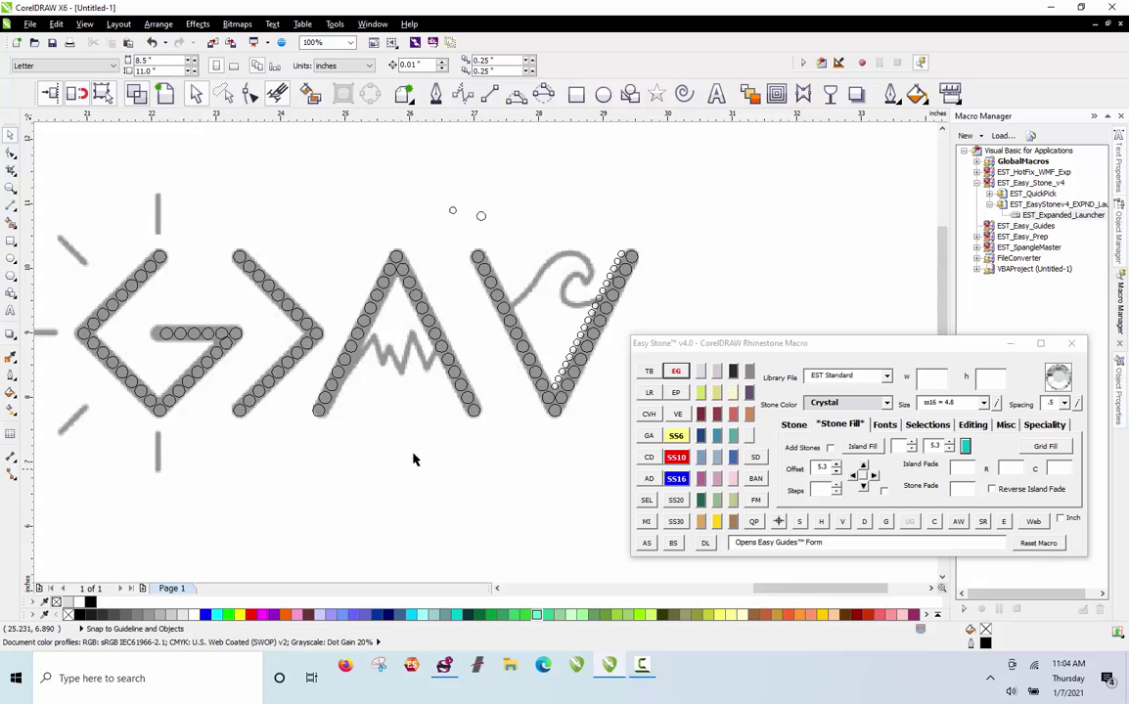
scroll(401, 286, up, 4)
scroll(345, 181, down, 2)
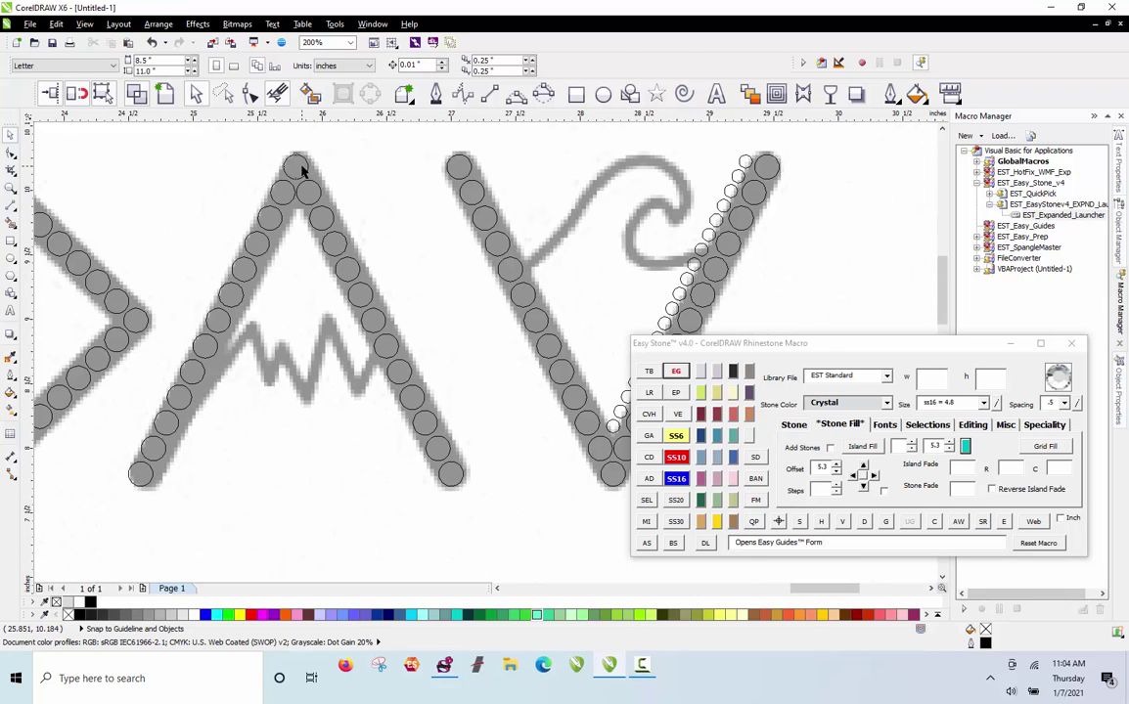
click(301, 171)
shift+click(452, 478)
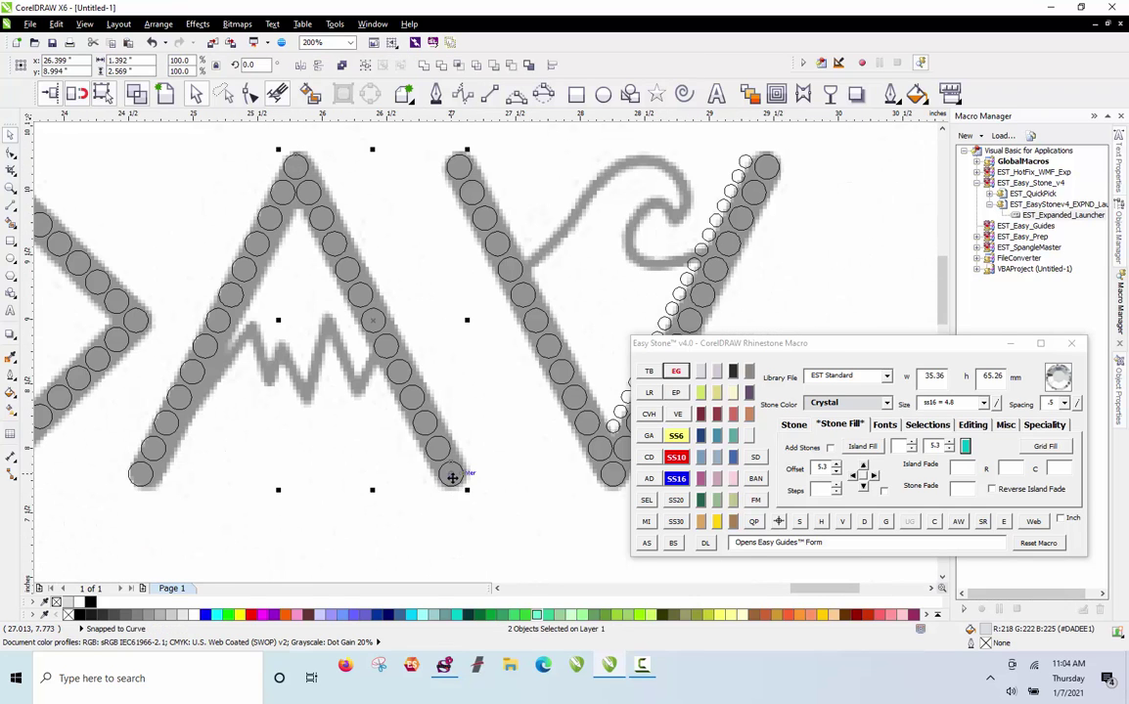
click(704, 543)
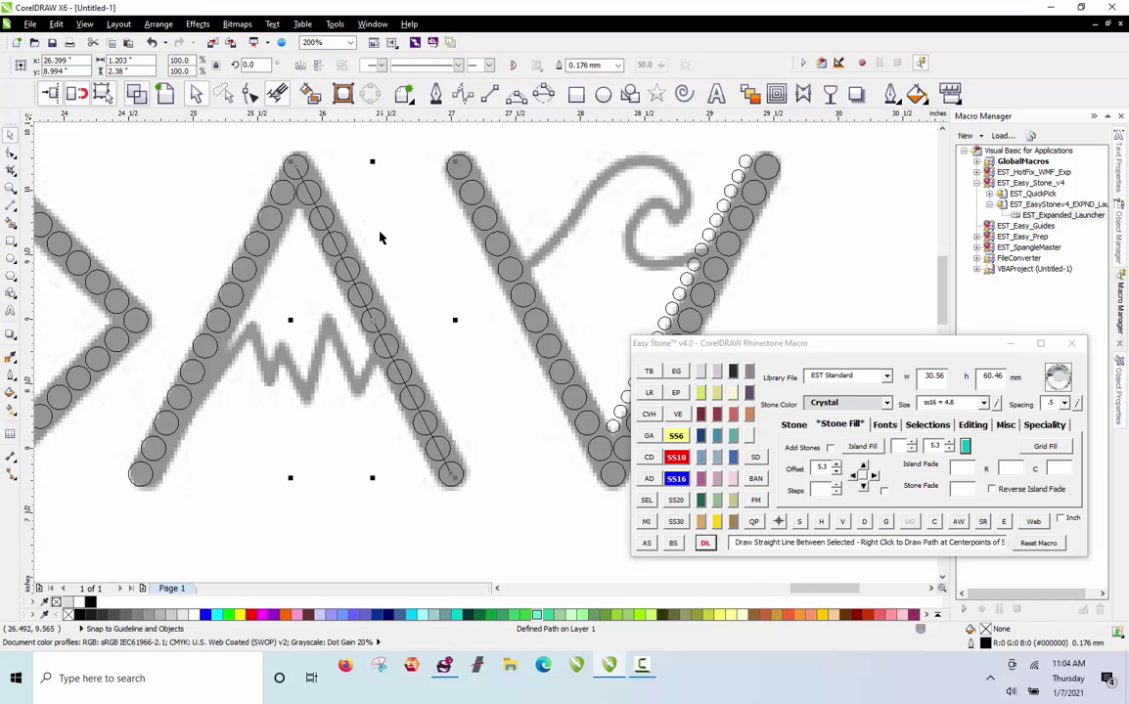
Create an ss16 - ss6 offset outline around the A's right stroke
right_click(862, 447)
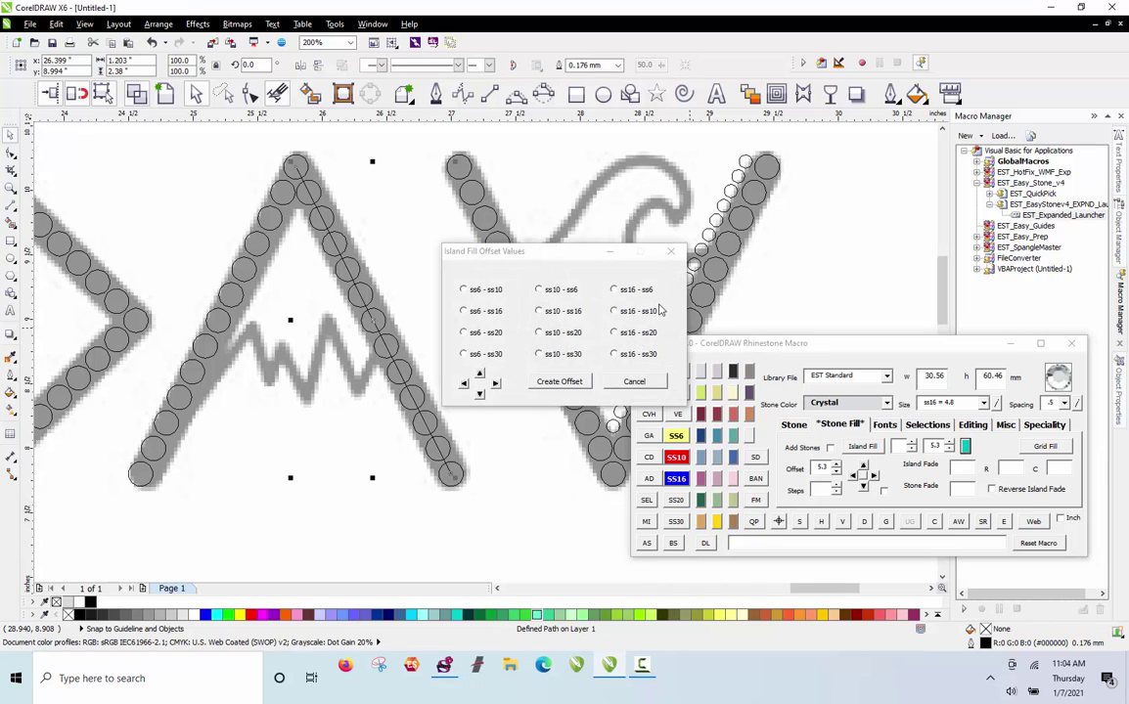
click(634, 290)
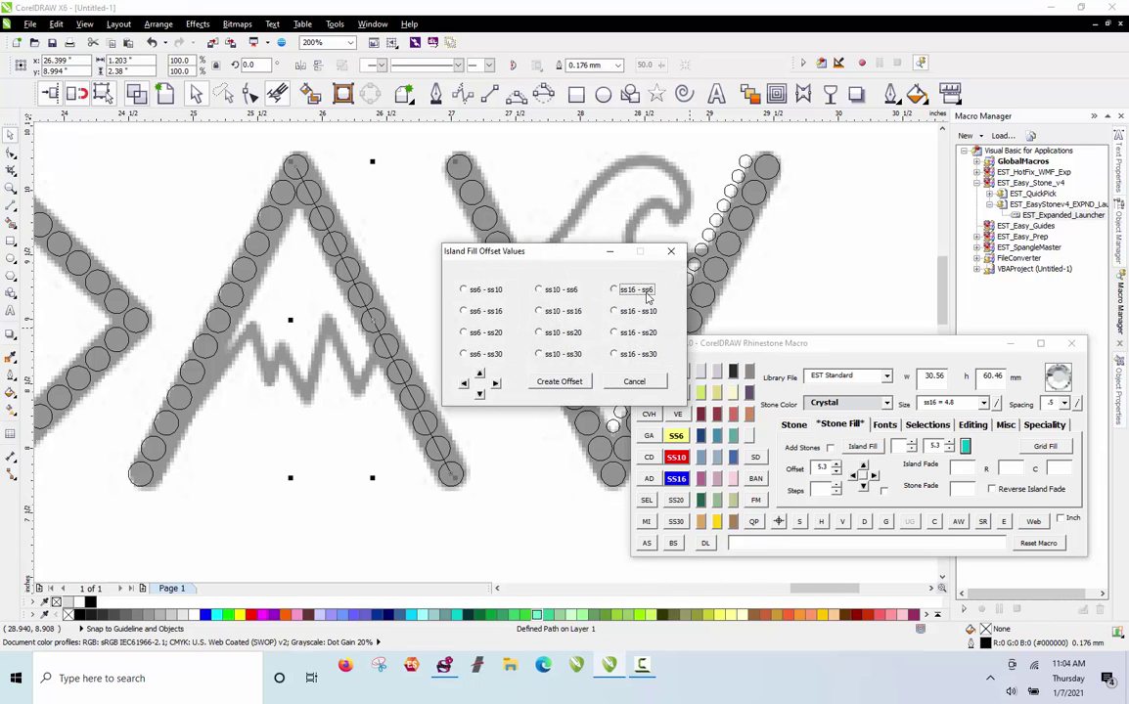
click(559, 382)
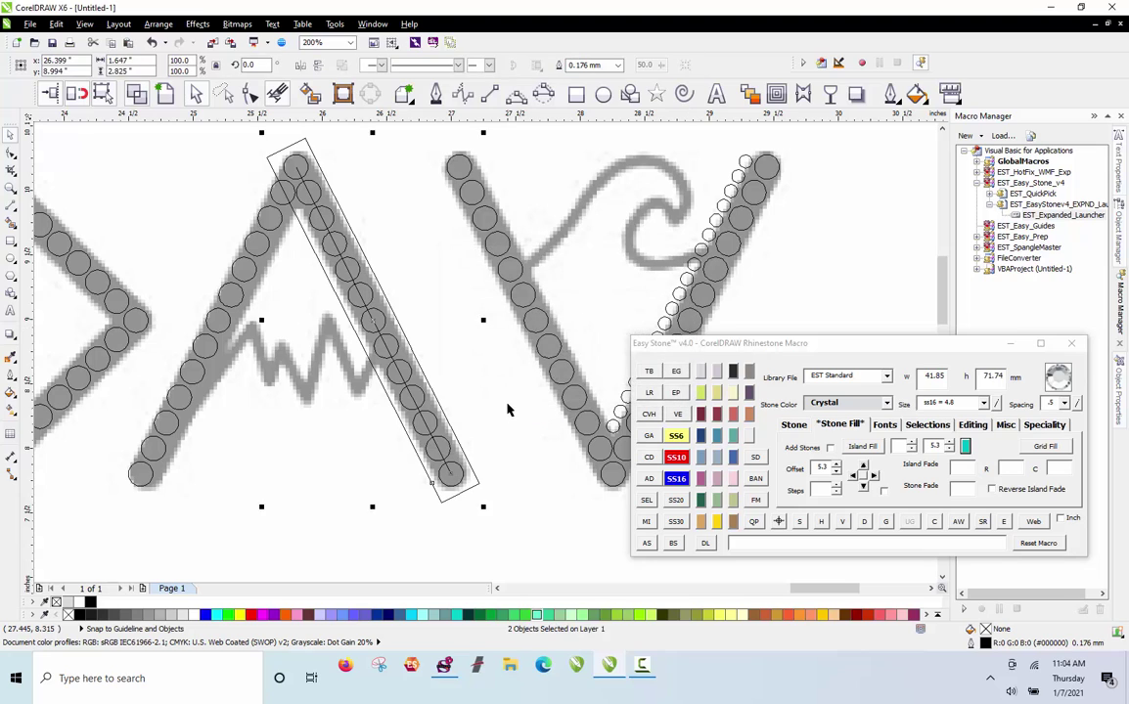
click(294, 164)
Add a vertical guide through the A's top stone and move a small ss6 stone onto the apex
click(655, 419)
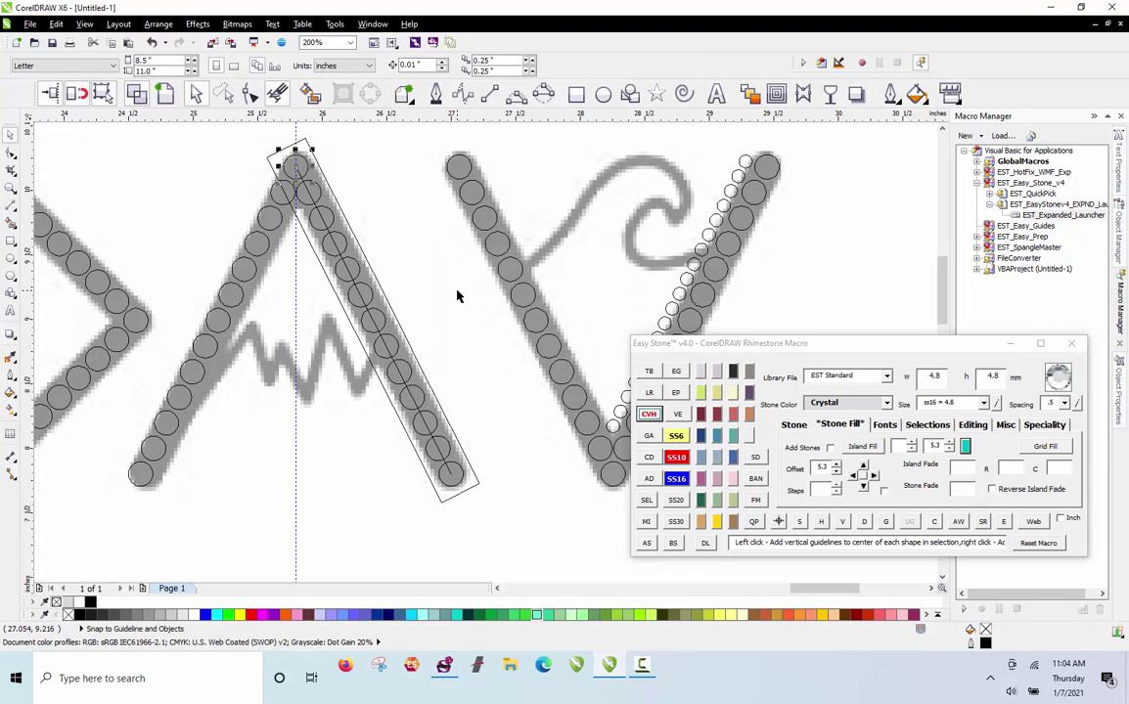
scroll(549, 365, down, 1)
scroll(478, 221, up, 1)
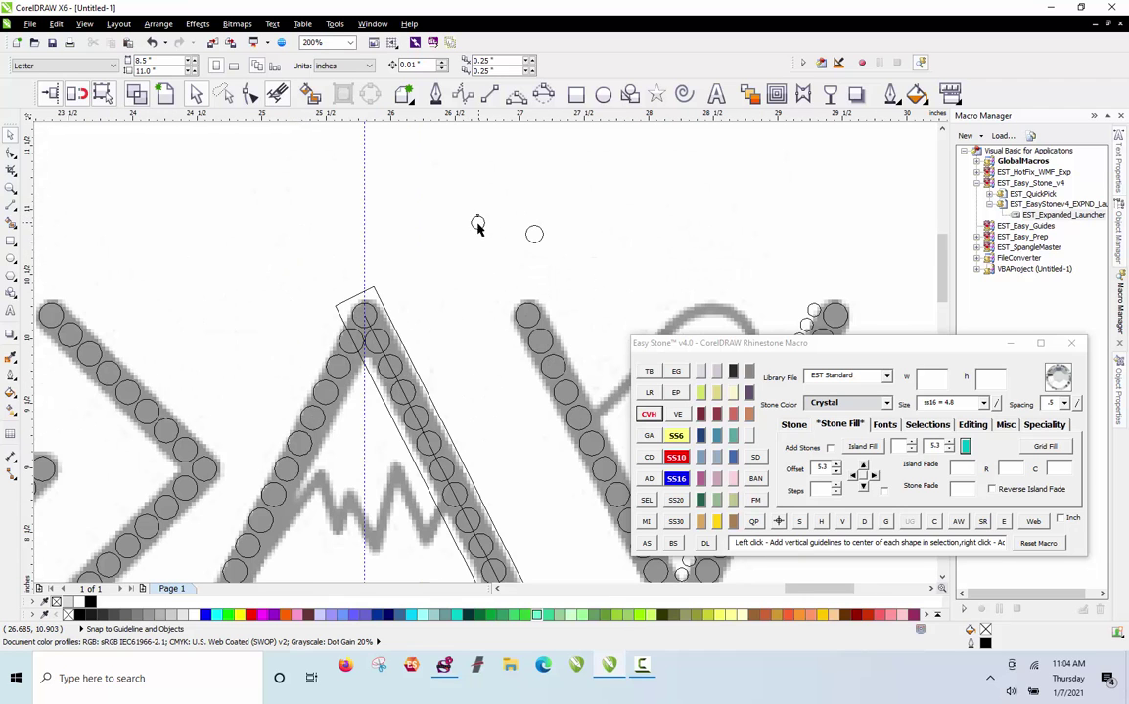
click(443, 296)
scroll(323, 354, up, 2)
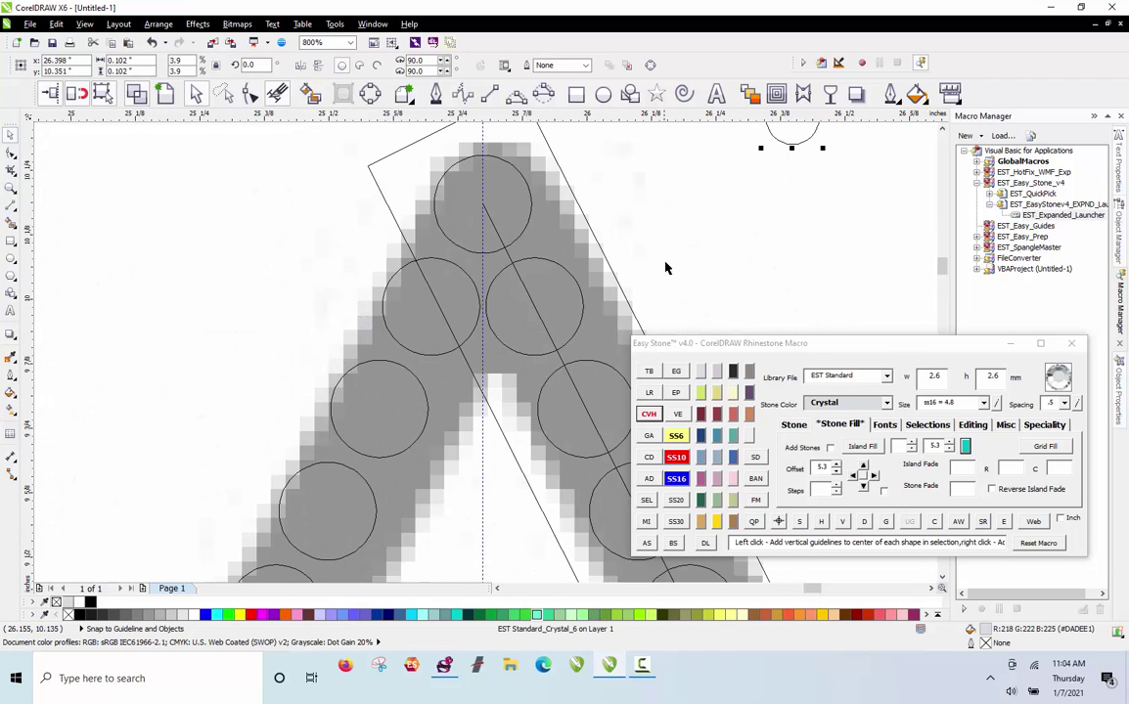
scroll(685, 245, down, 2)
scroll(684, 245, up, 1)
drag(688, 248, 530, 388)
Place a copy of the small stone beside the A's bottom-right stone
scroll(530, 440, up, 1)
scroll(464, 235, down, 1)
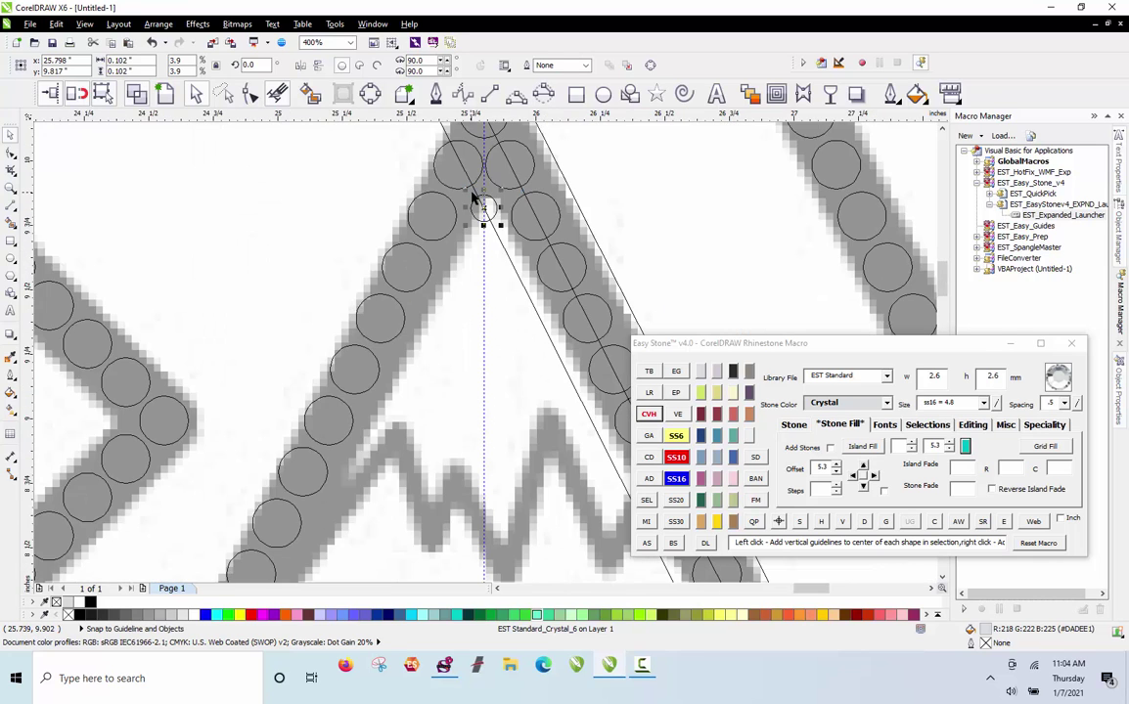
scroll(474, 200, down, 1)
drag(478, 202, 563, 486)
scroll(562, 486, up, 1)
scroll(265, 337, down, 1)
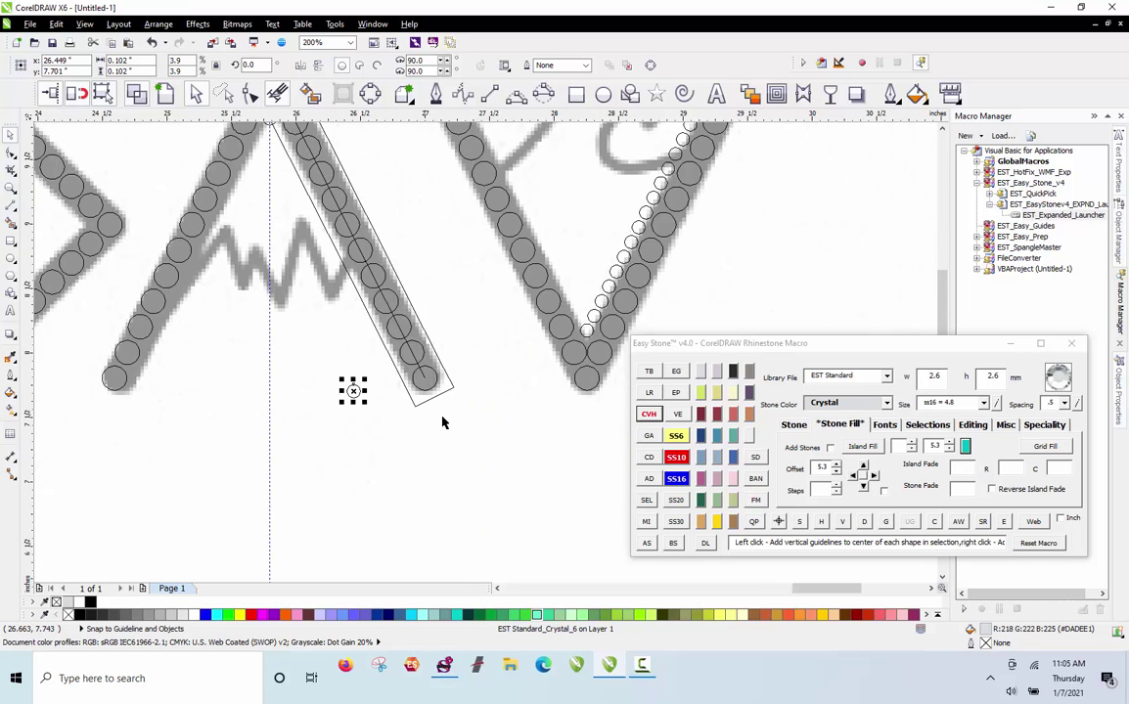
scroll(436, 406, up, 2)
drag(110, 356, 304, 309)
Add a horizontal guide at the A's bottom large stone and snap the small stone onto it
click(391, 336)
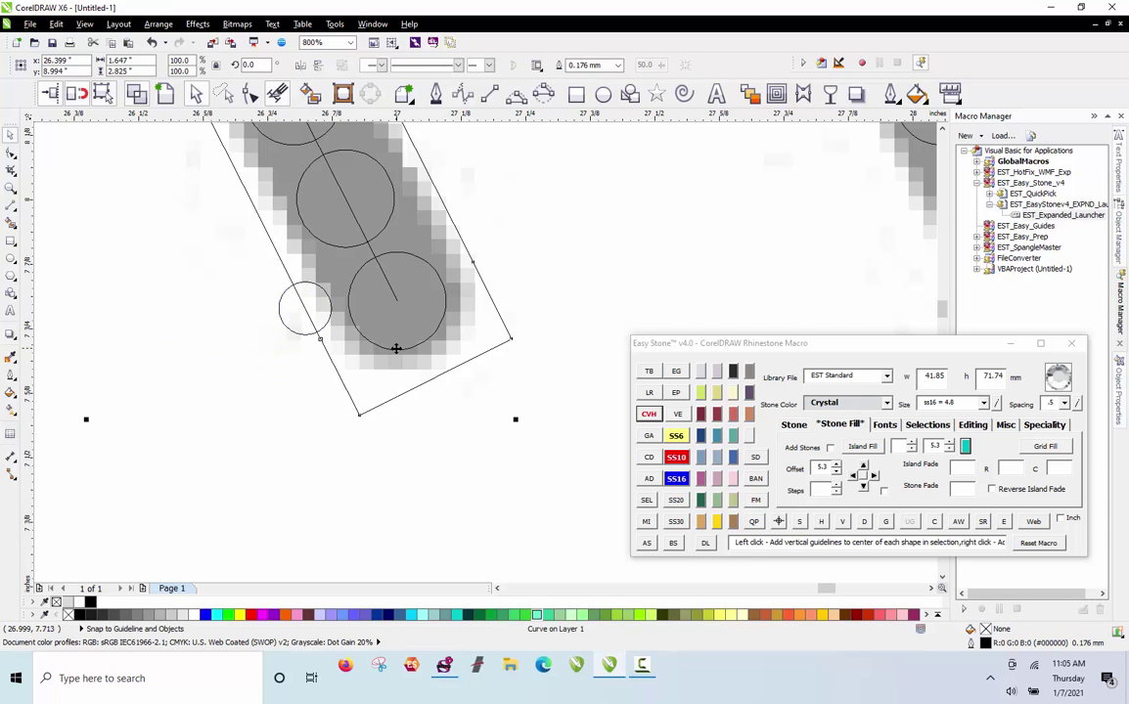
click(396, 353)
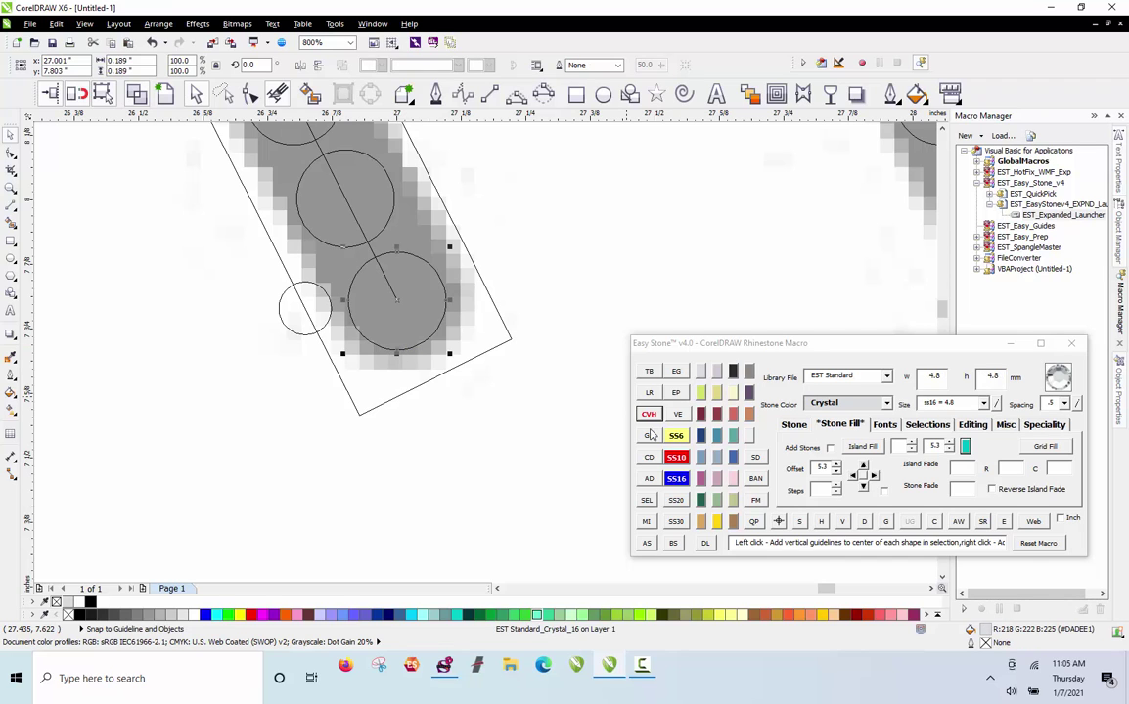
click(648, 371)
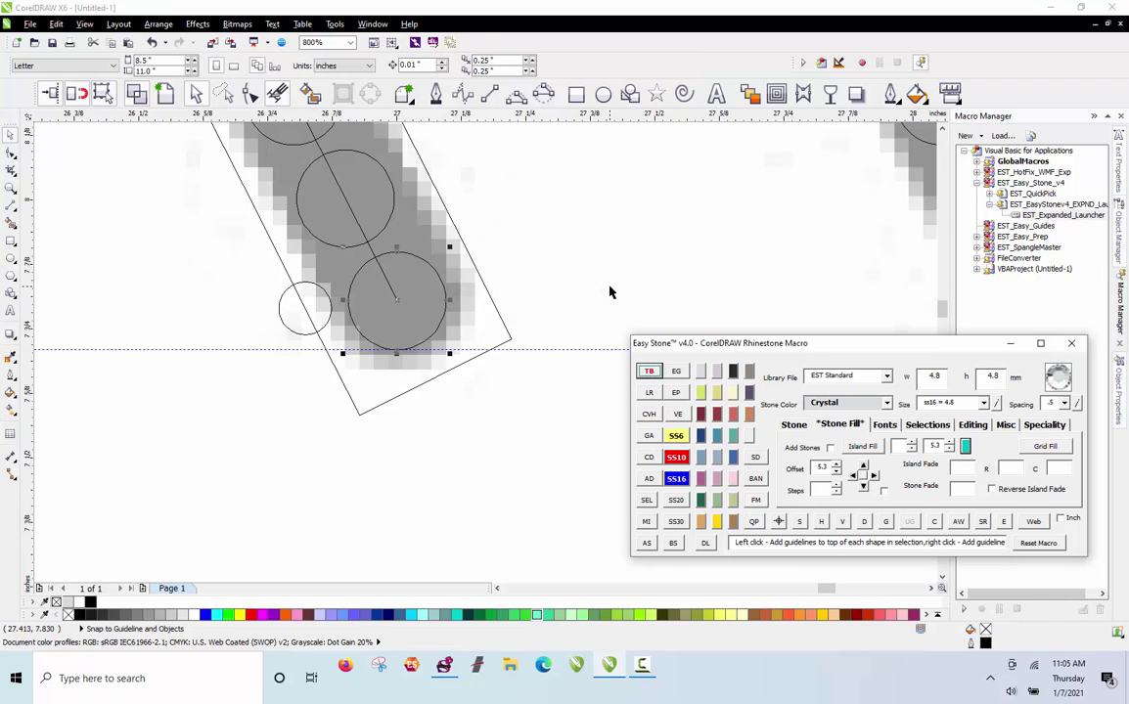
click(280, 313)
scroll(281, 313, up, 1)
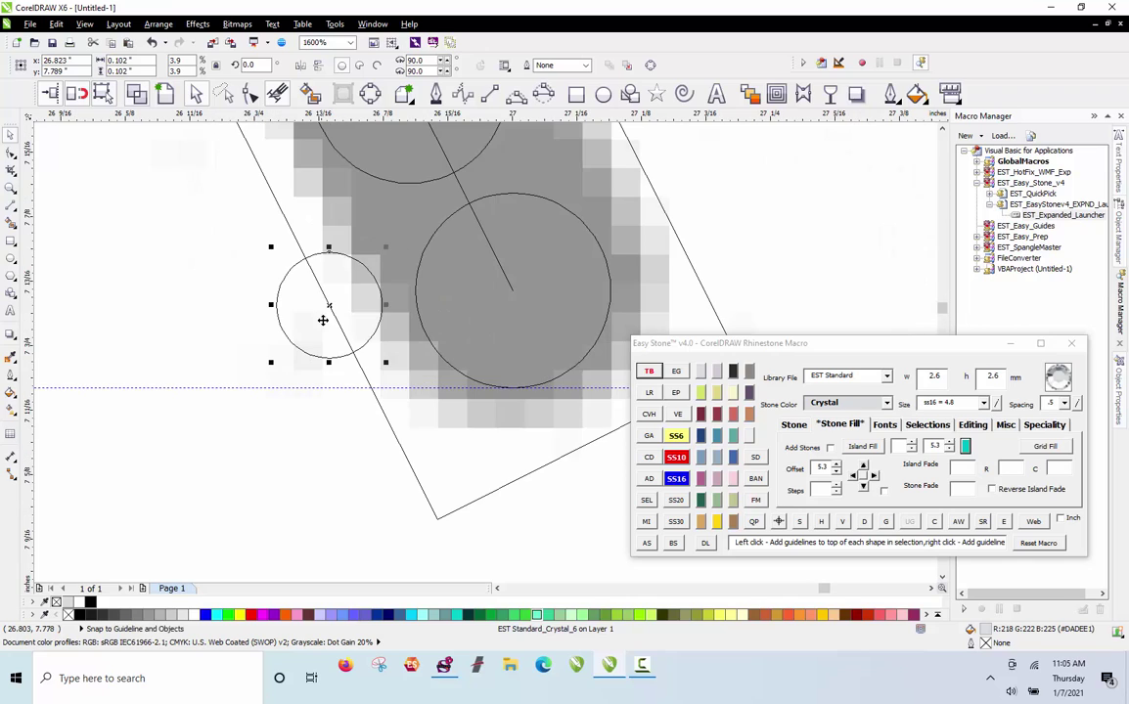
drag(331, 309, 345, 333)
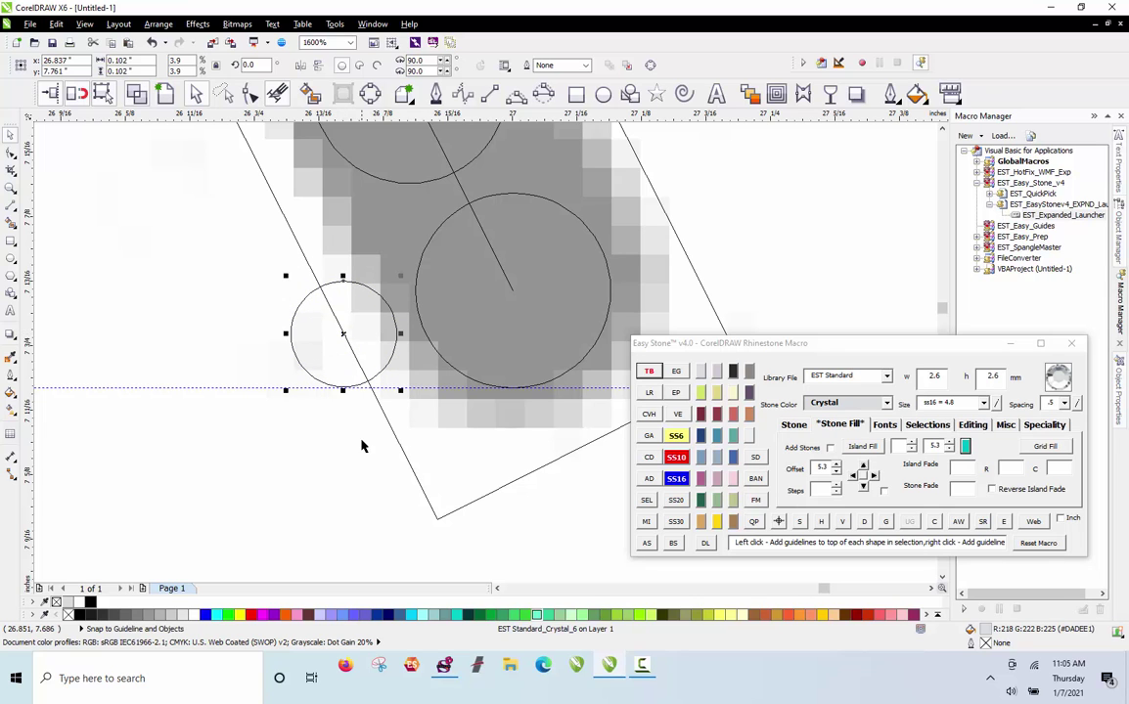
click(360, 448)
scroll(592, 526, down, 2)
click(523, 486)
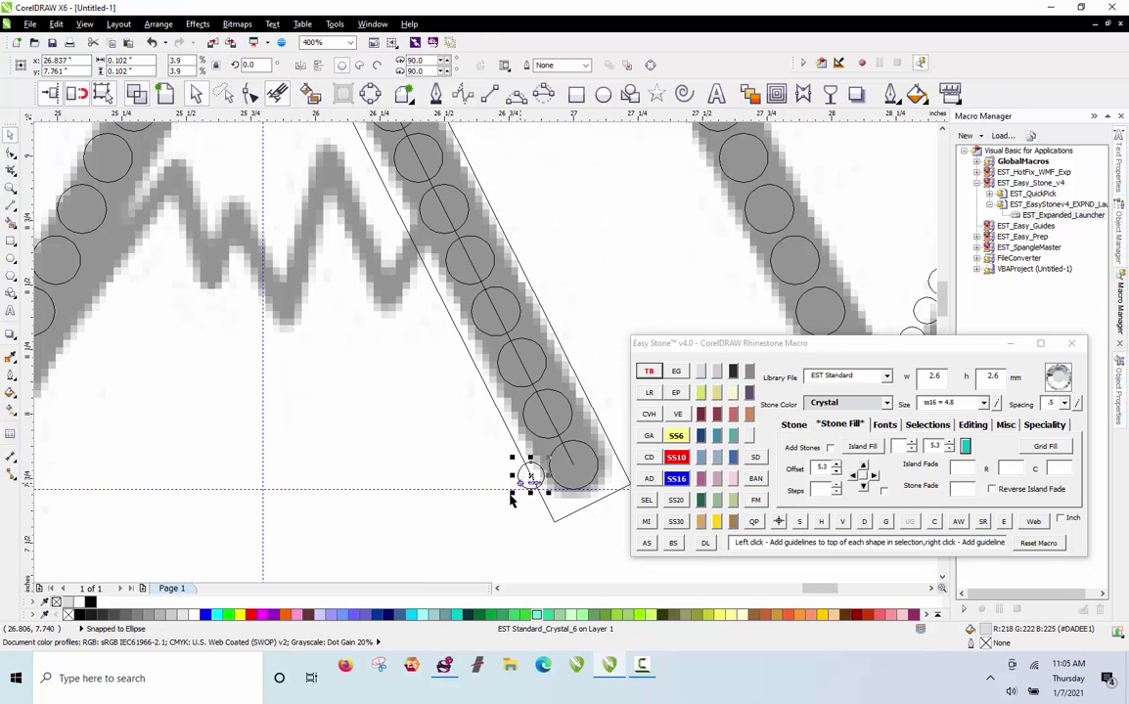
scroll(465, 474, down, 1)
scroll(379, 247, up, 2)
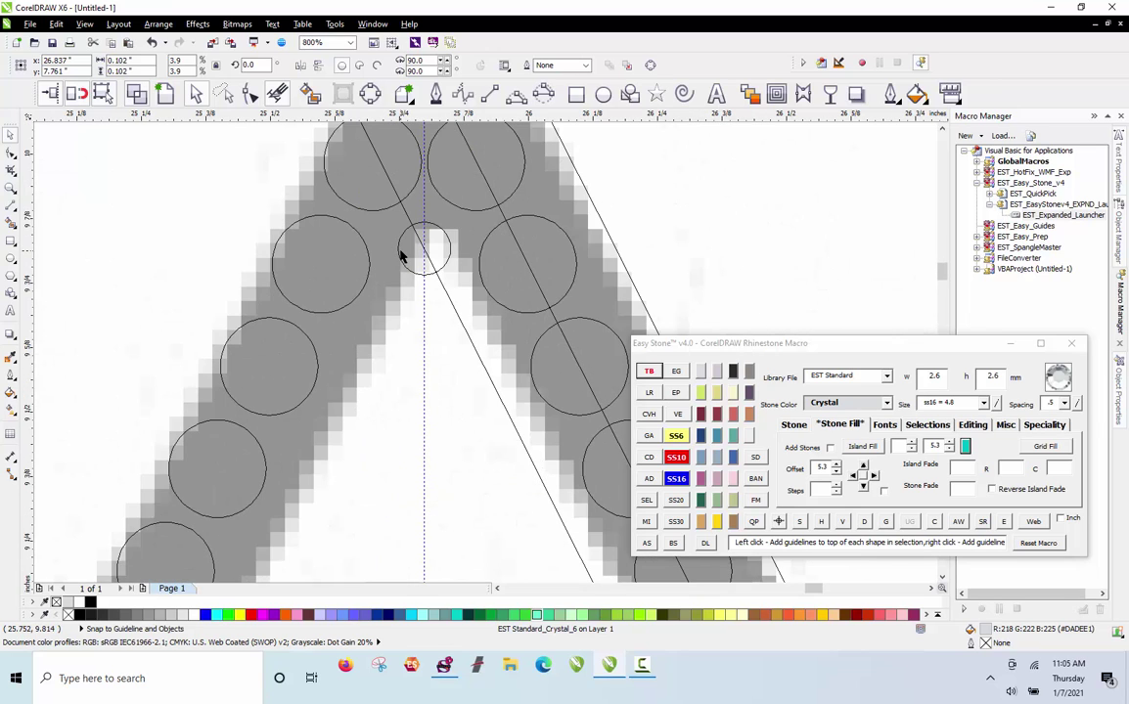
Fill the A's inner right edge with small stones and delete the leftover edge curve and line
click(647, 543)
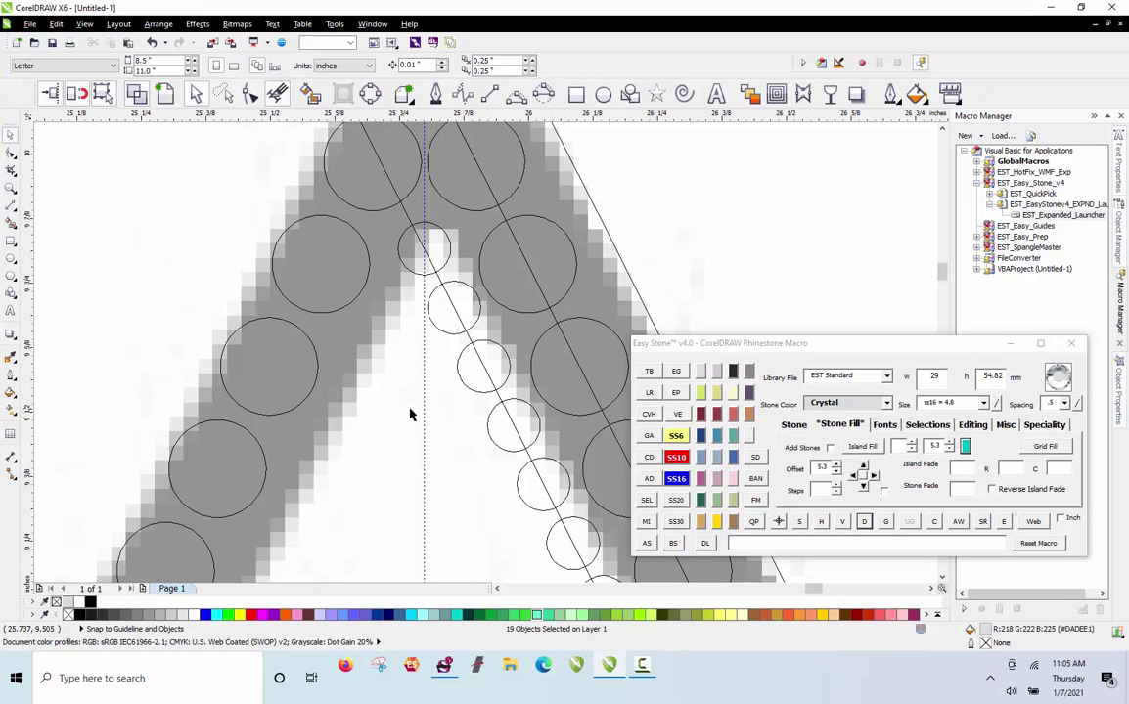
click(676, 370)
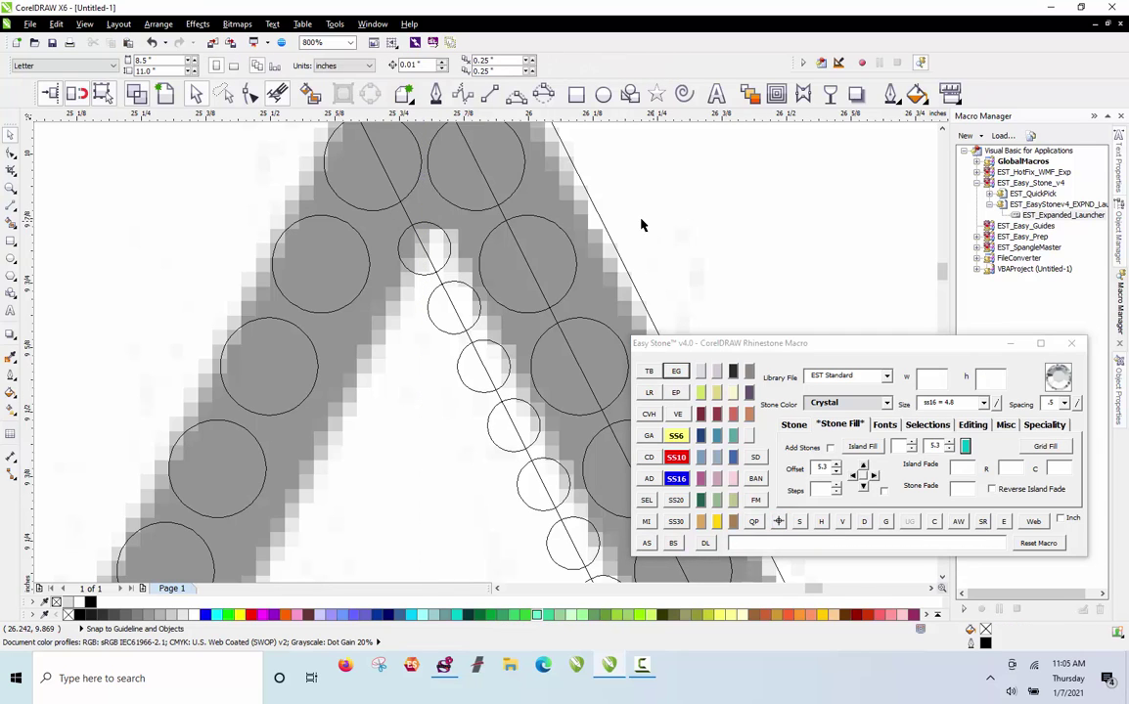
click(611, 247)
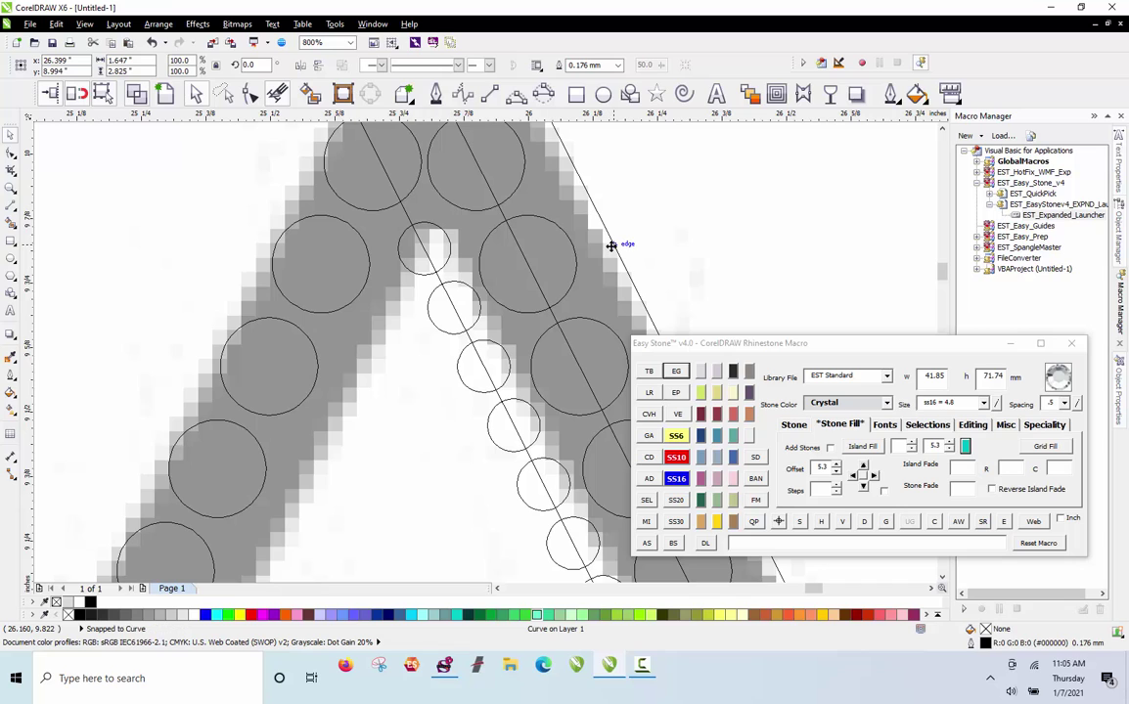
key(Delete)
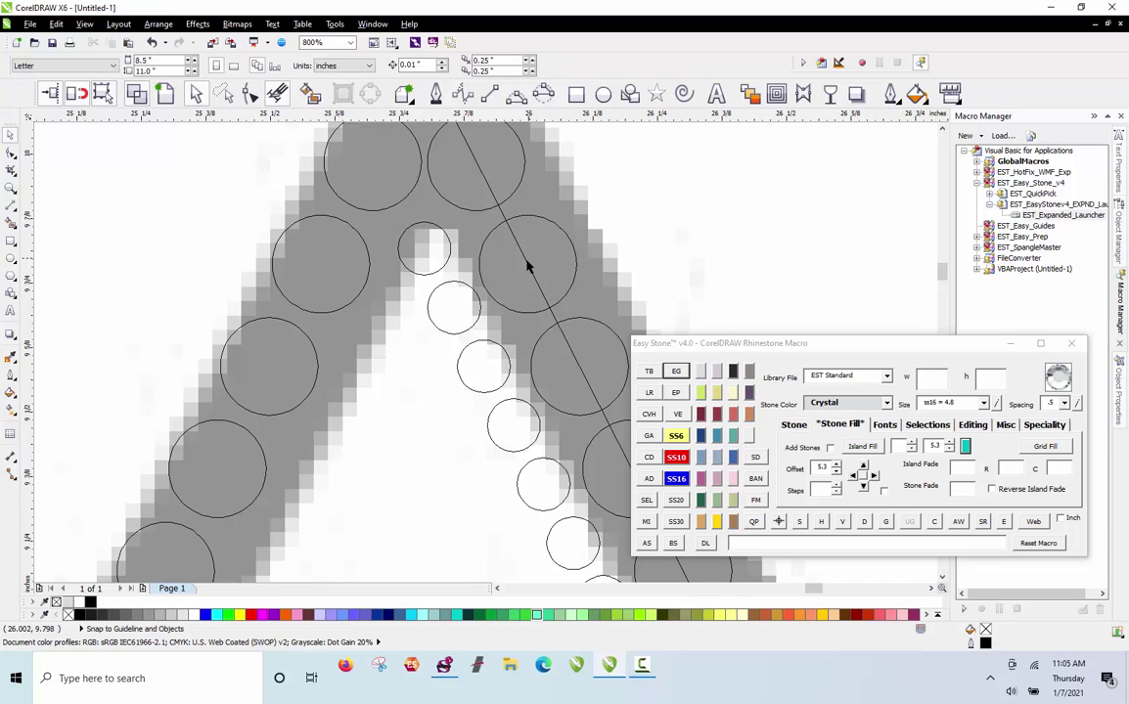
click(529, 261)
key(Delete)
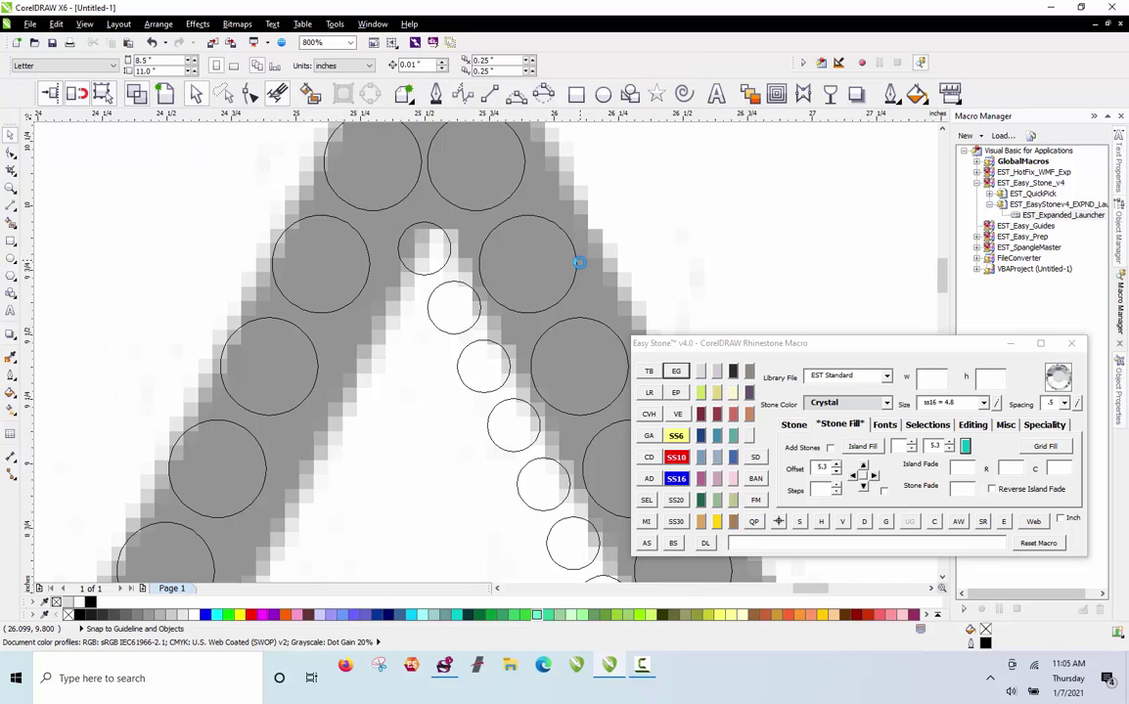
scroll(579, 259, down, 2)
scroll(306, 196, down, 4)
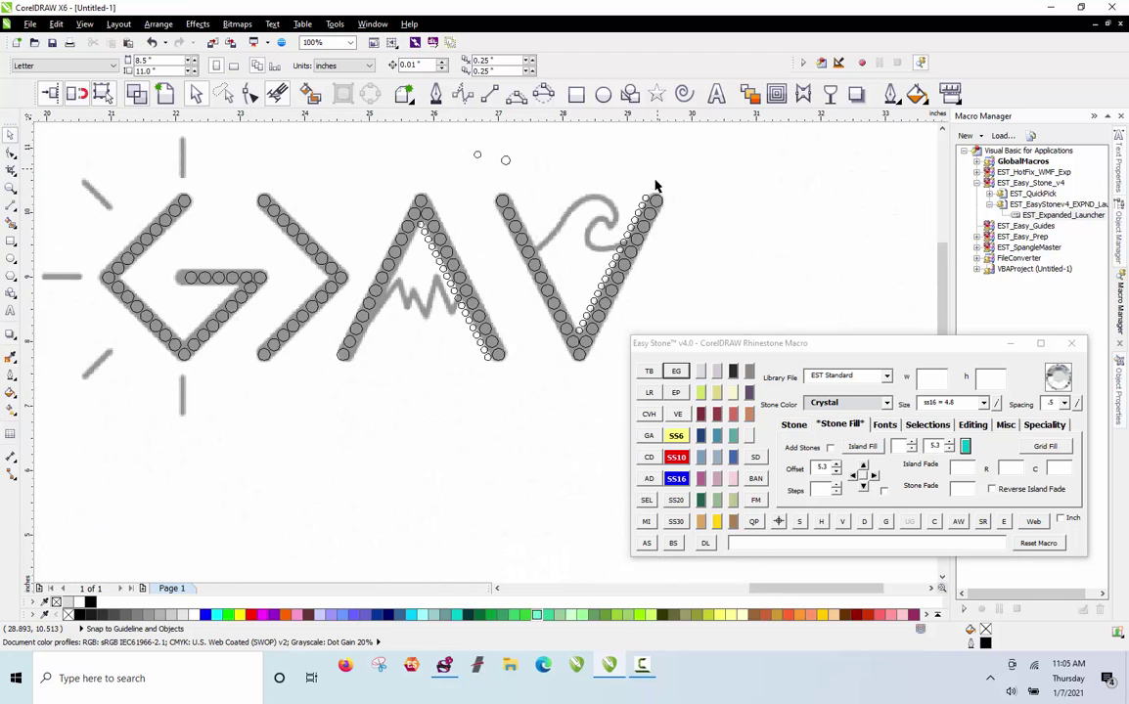
Select the chevron's lower-end and corner stones and create an ss16 - ss6 offset outline around them
scroll(262, 297, up, 2)
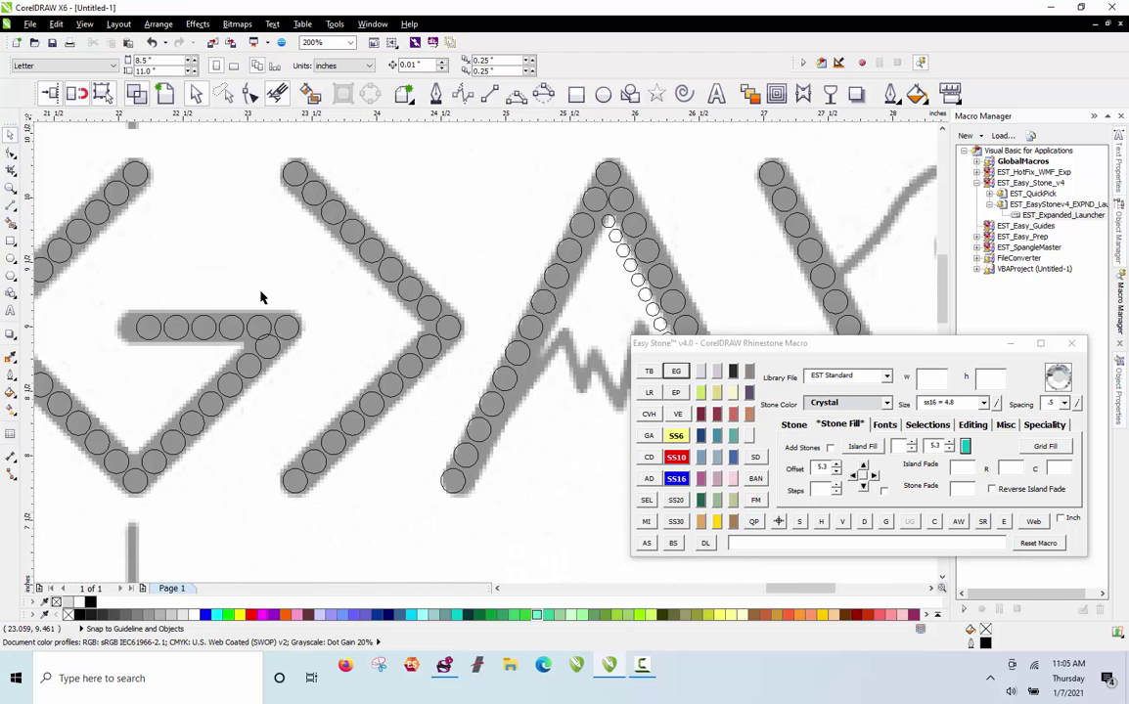
scroll(275, 390, up, 2)
scroll(292, 431, down, 2)
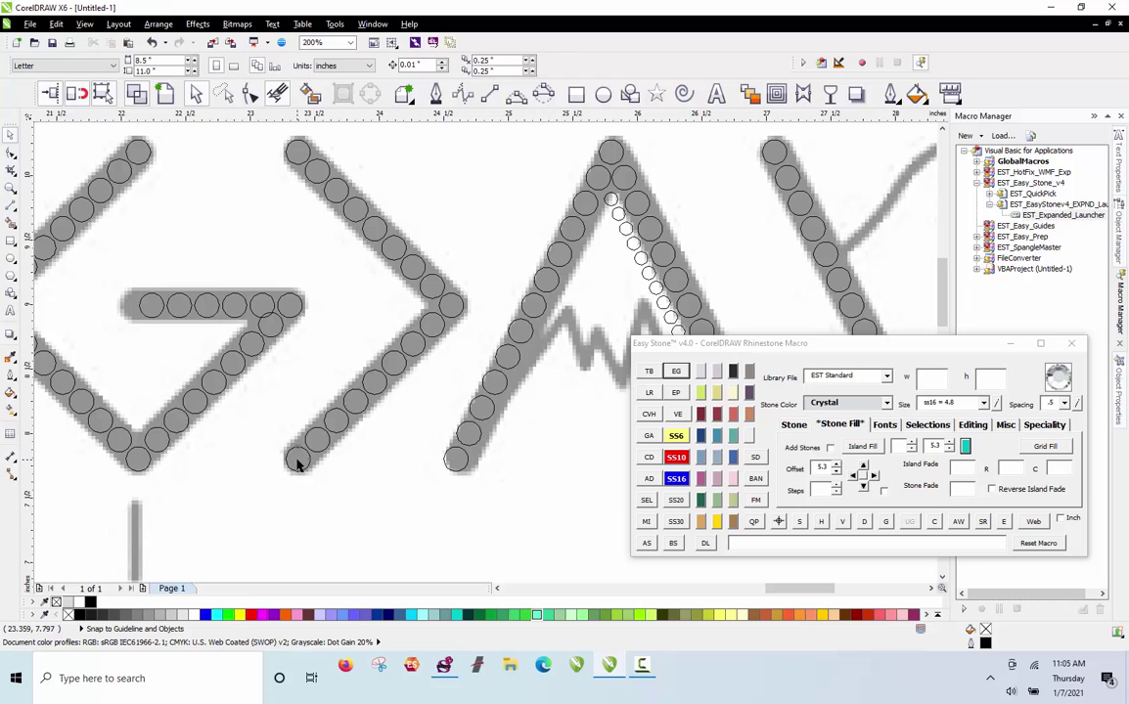
click(297, 462)
shift+click(454, 313)
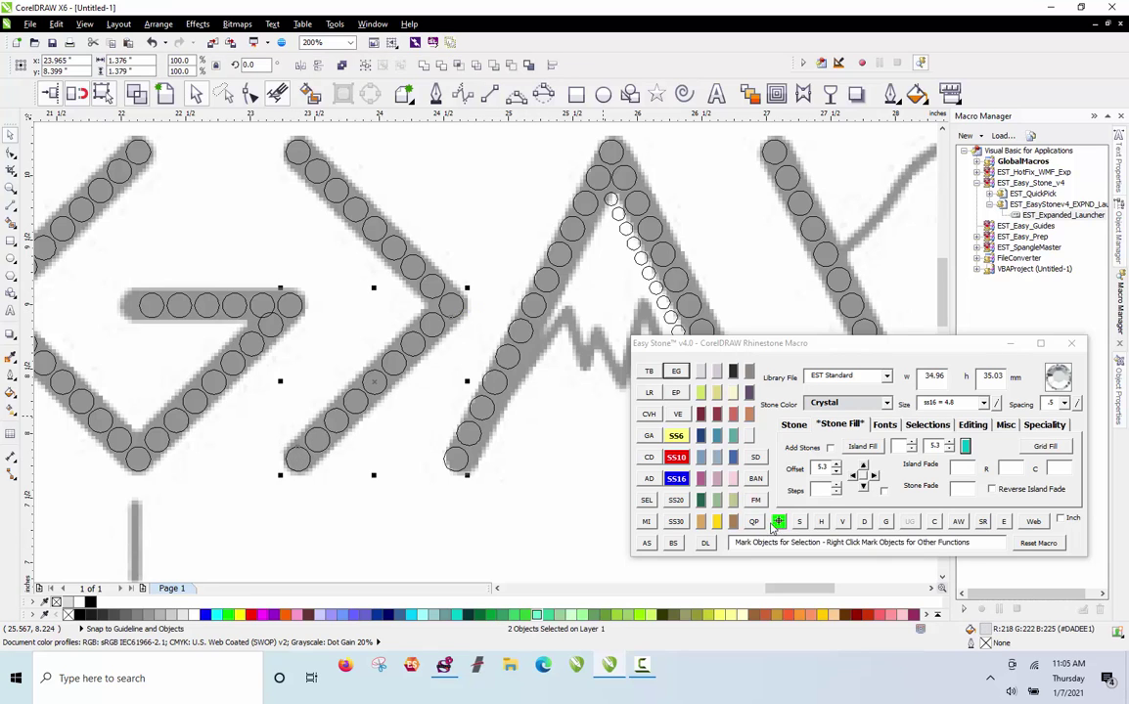
click(705, 544)
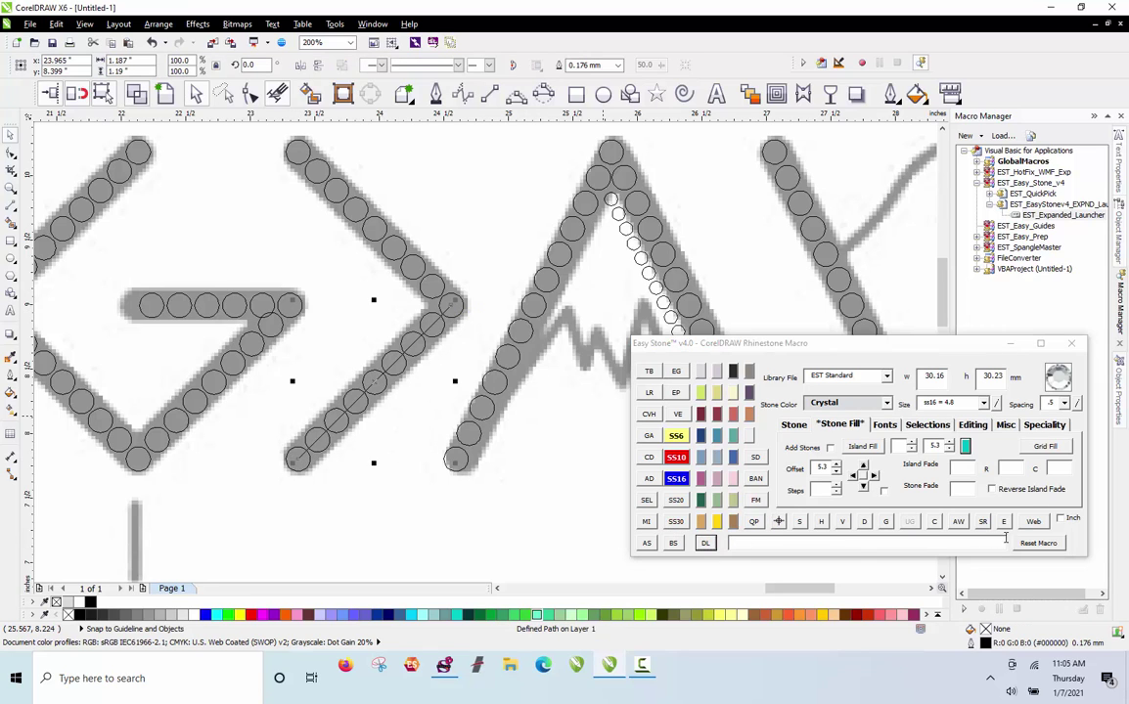
click(965, 447)
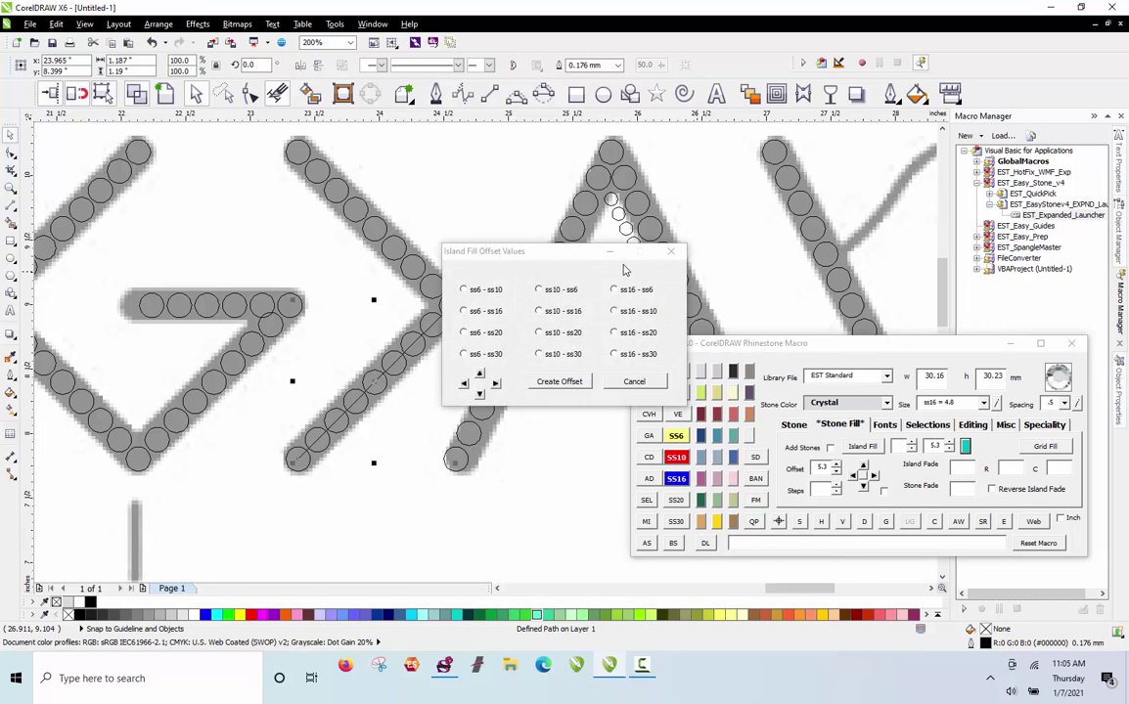
click(625, 291)
click(564, 388)
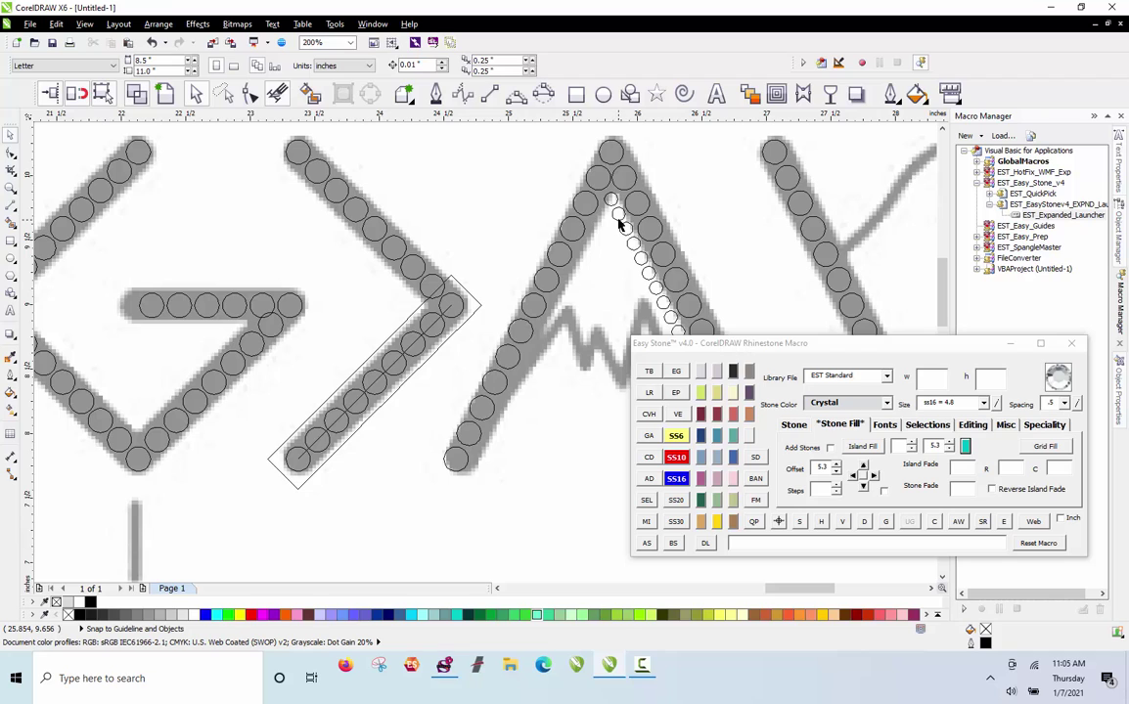
click(377, 297)
Add vertical and horizontal guides through the chevron's corner stone and move a small stone onto them
scroll(377, 298, up, 1)
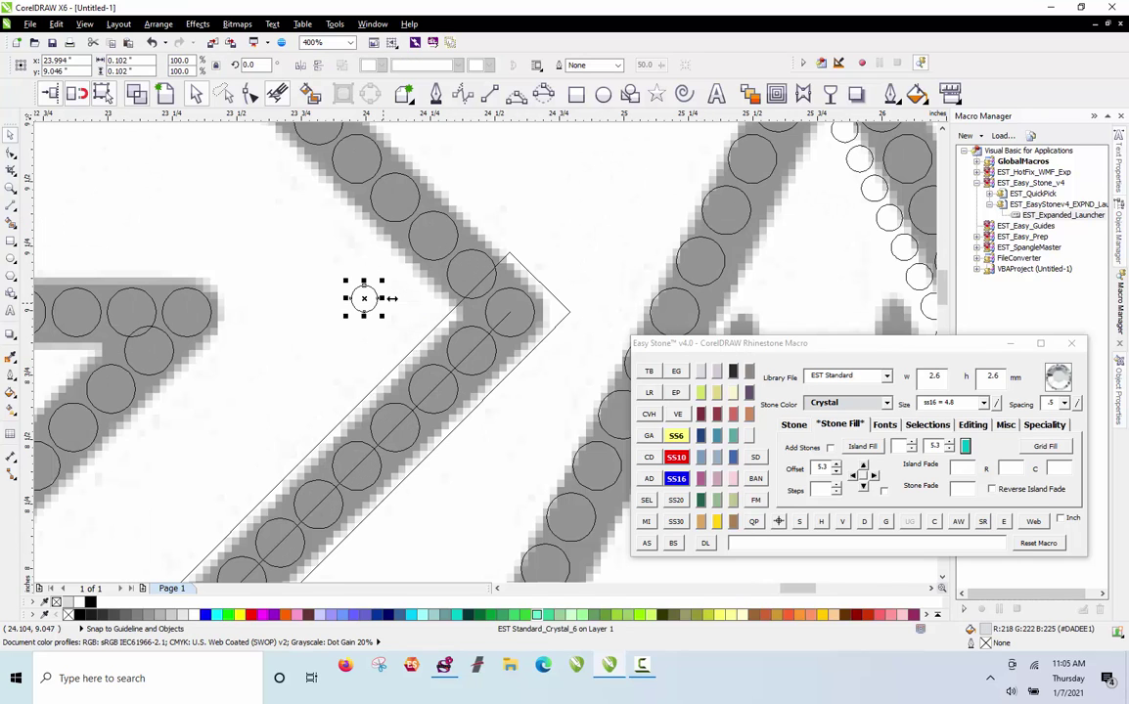
click(537, 311)
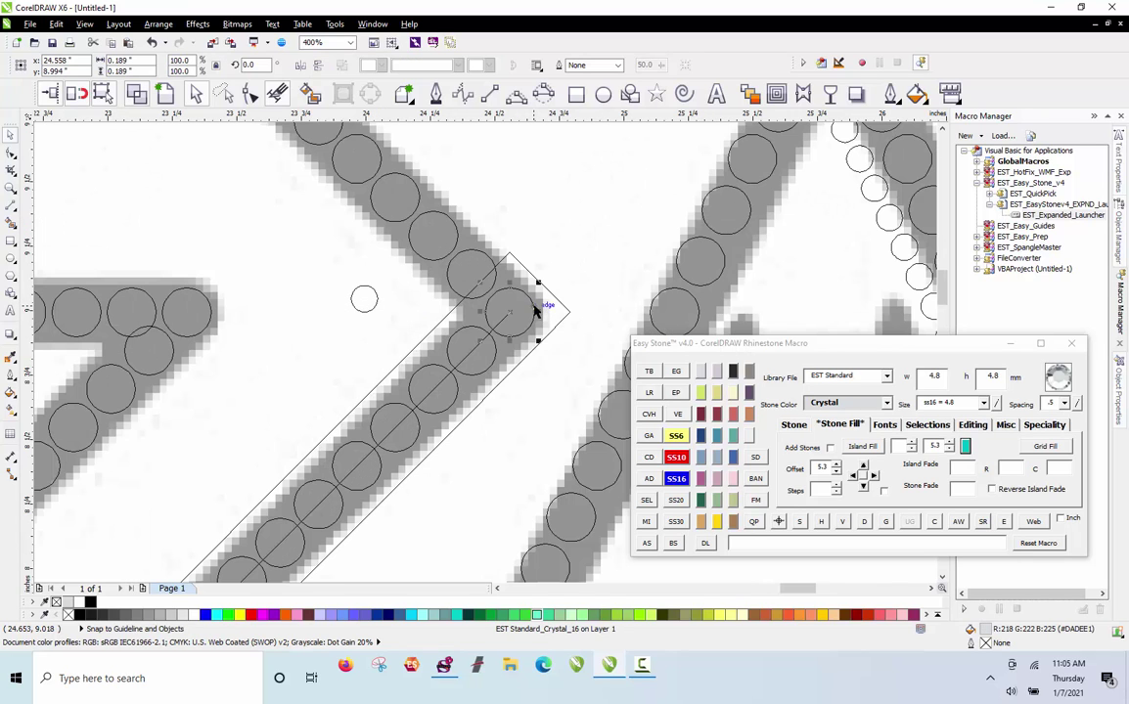
click(649, 414)
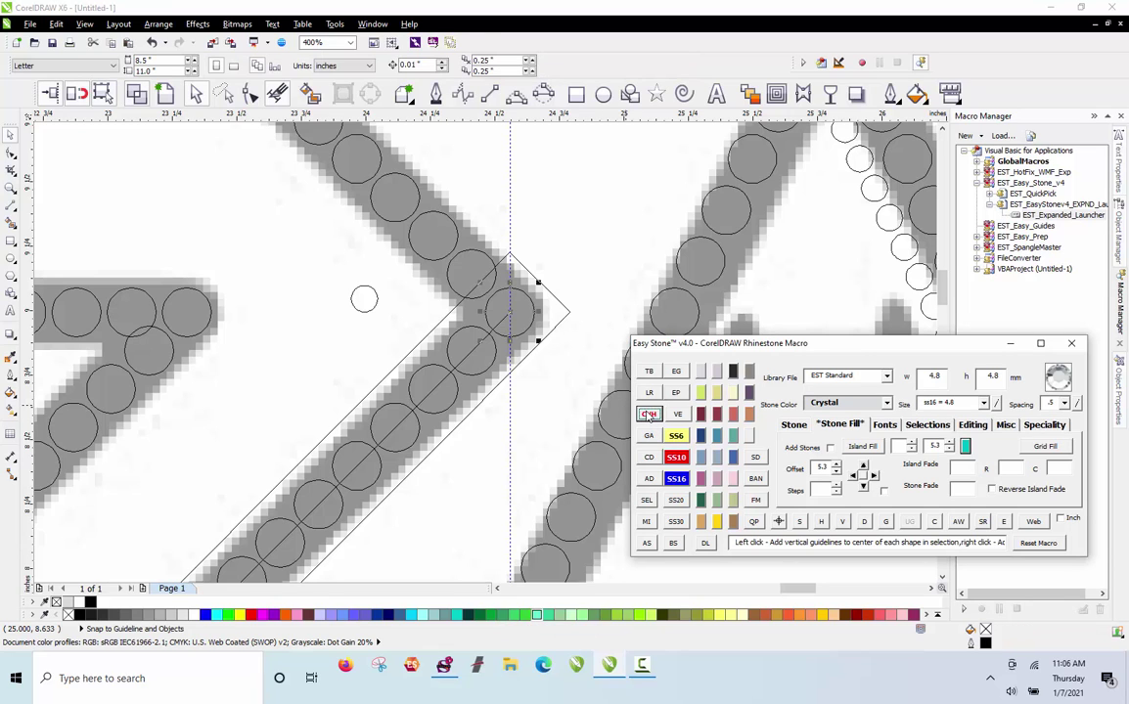
right_click(645, 413)
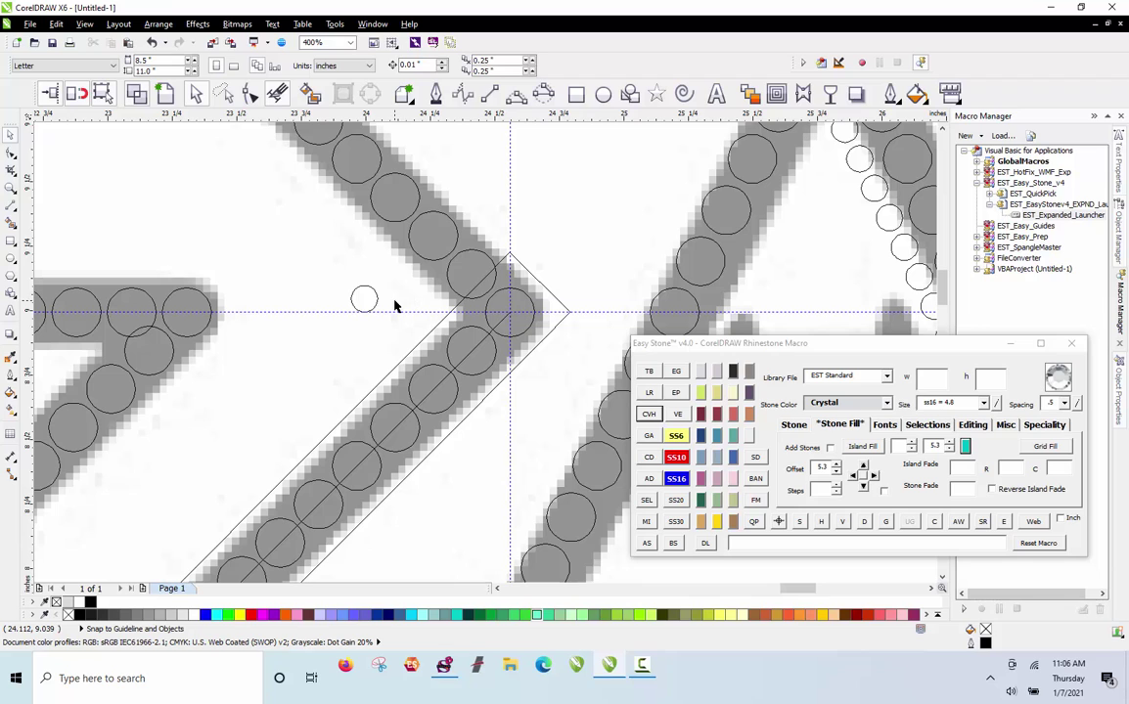
scroll(362, 302, up, 2)
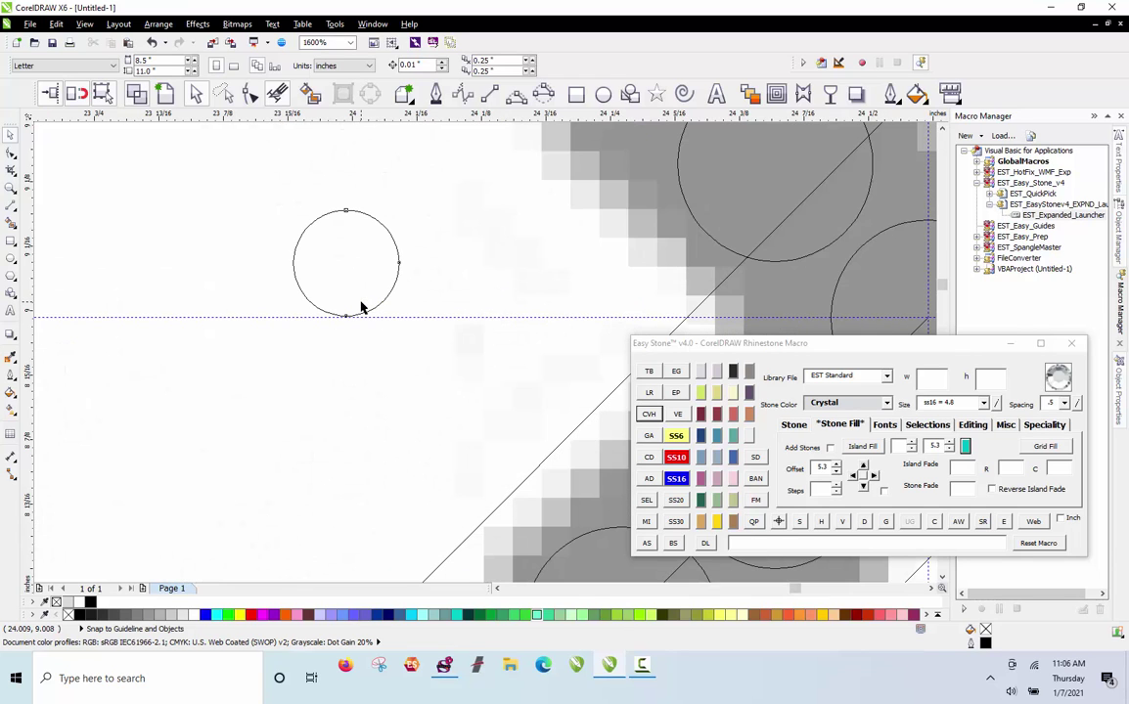
click(347, 290)
scroll(346, 283, down, 1)
drag(347, 282, 517, 304)
Place a copy of the small stone near the lower stroke's end and add a guide at its last stone
scroll(612, 252, down, 2)
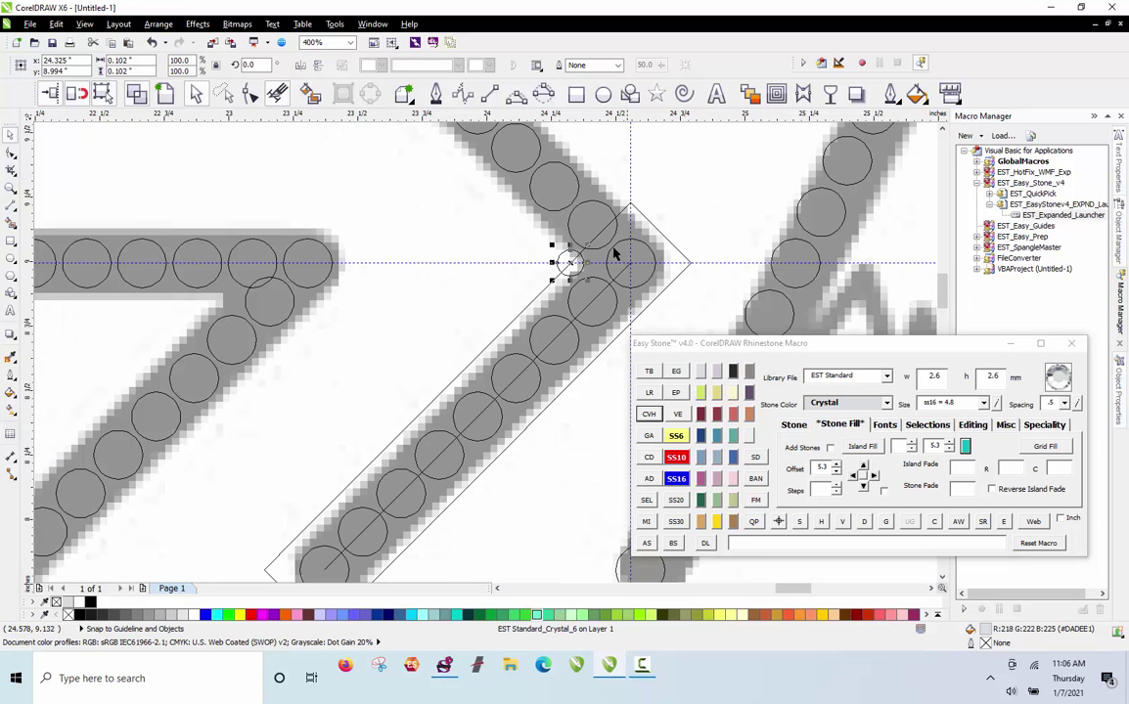
scroll(568, 283, up, 1)
mouse_move(635, 260)
mouse_down()
mouse_move(376, 499)
mouse_move(364, 523)
mouse_move(378, 559)
mouse_up()
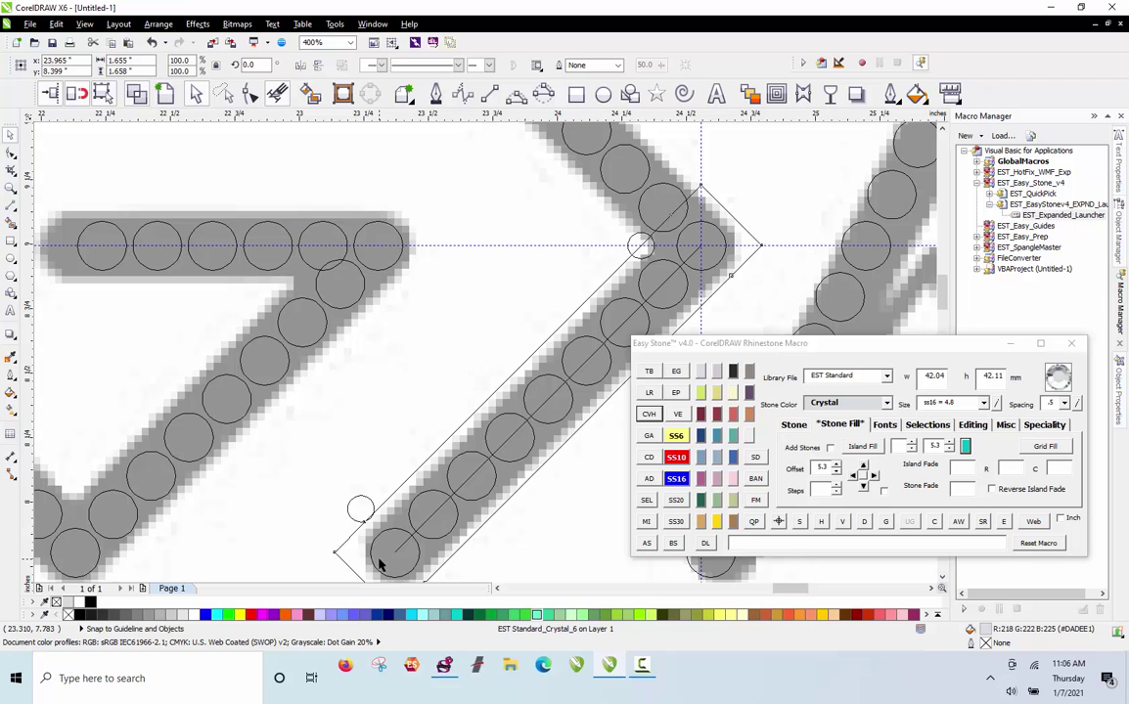
scroll(382, 441, down, 1)
scroll(411, 479, up, 2)
click(486, 473)
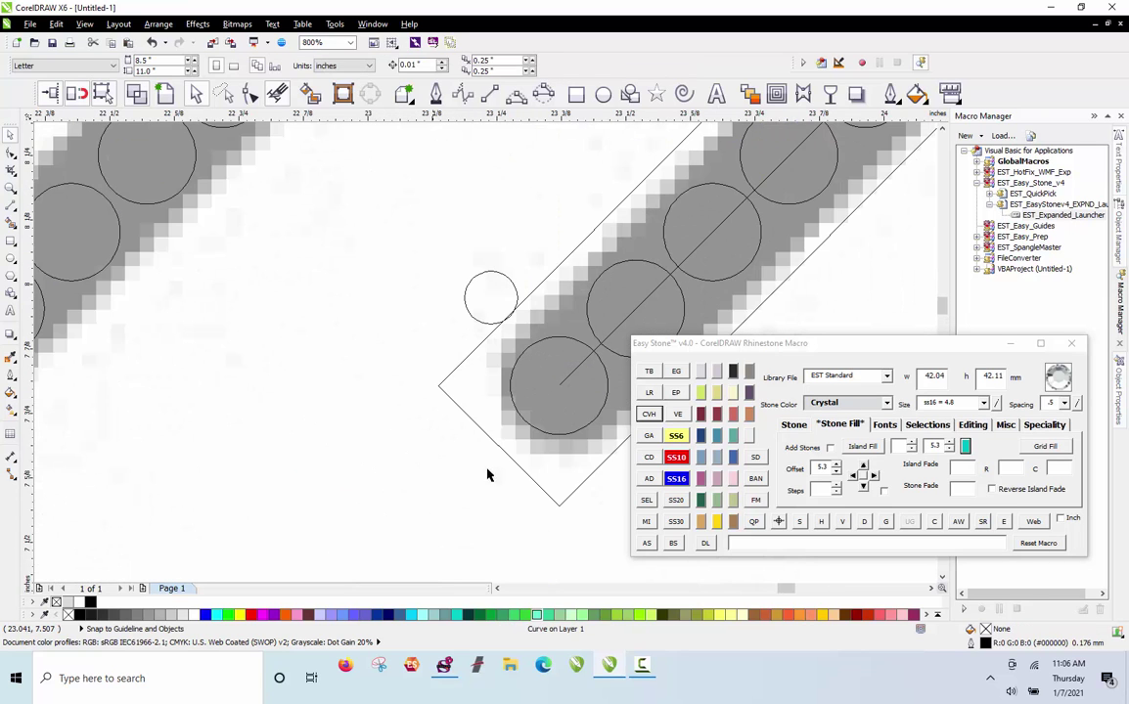
click(537, 433)
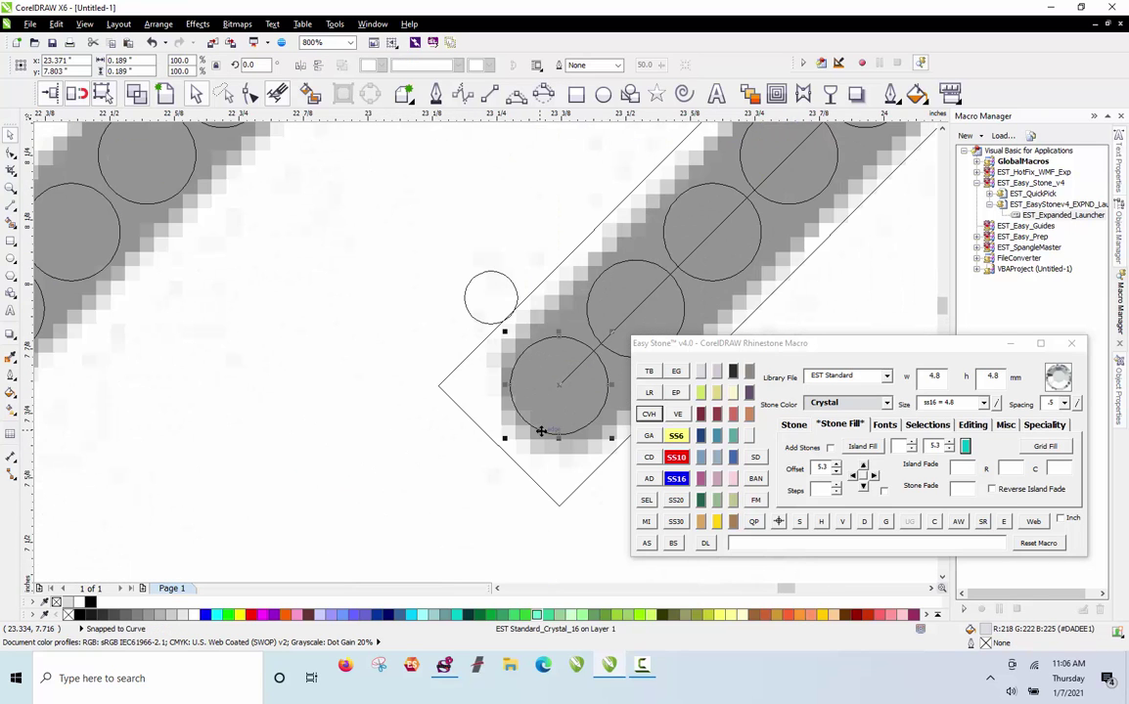
click(648, 371)
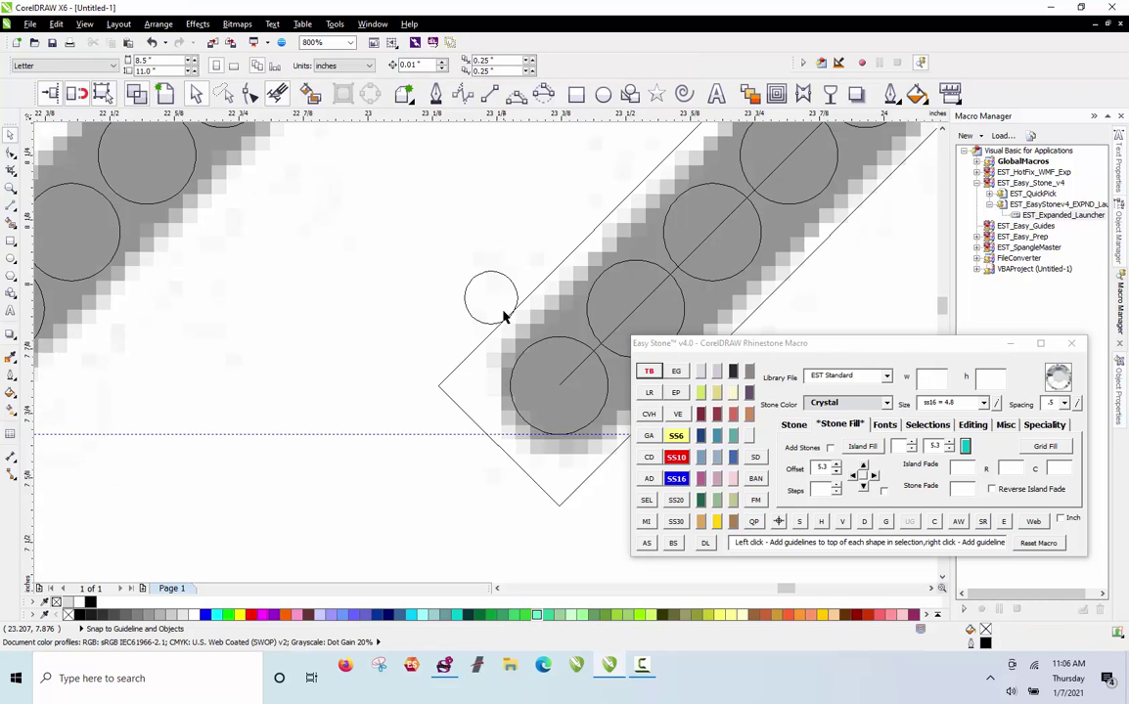
Move the small stone down to the offset outline's corner, snapping it onto the edge
click(491, 299)
drag(491, 299, 479, 345)
scroll(431, 391, up, 2)
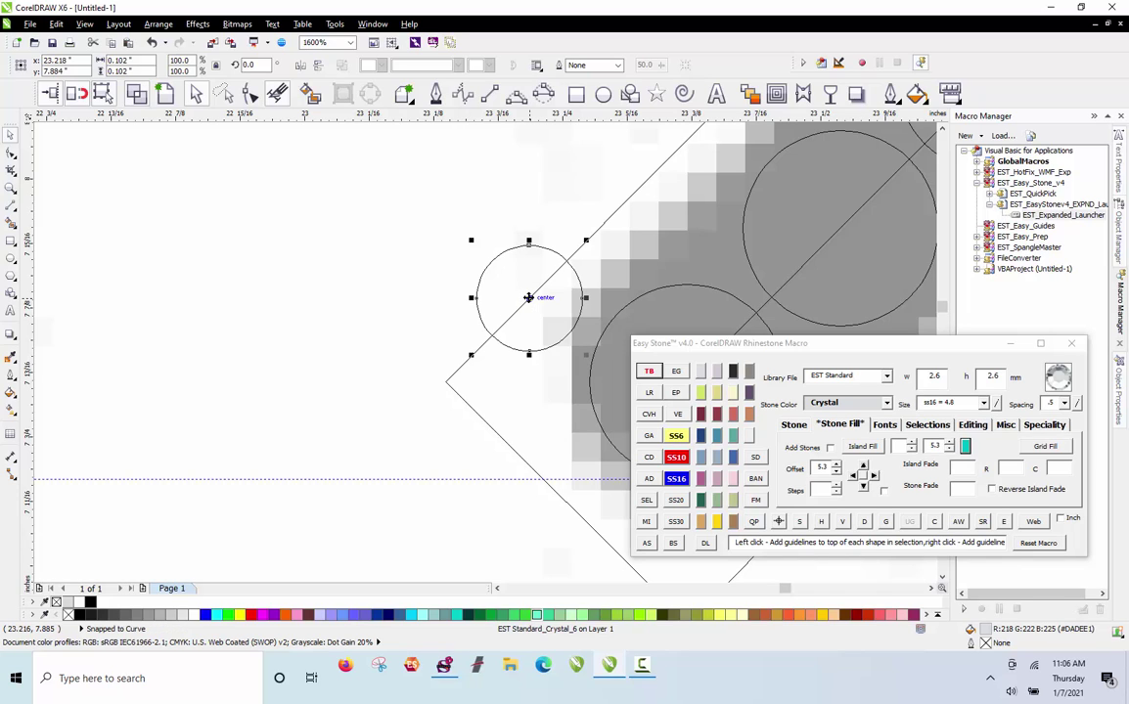
drag(528, 297, 448, 380)
scroll(460, 301, down, 2)
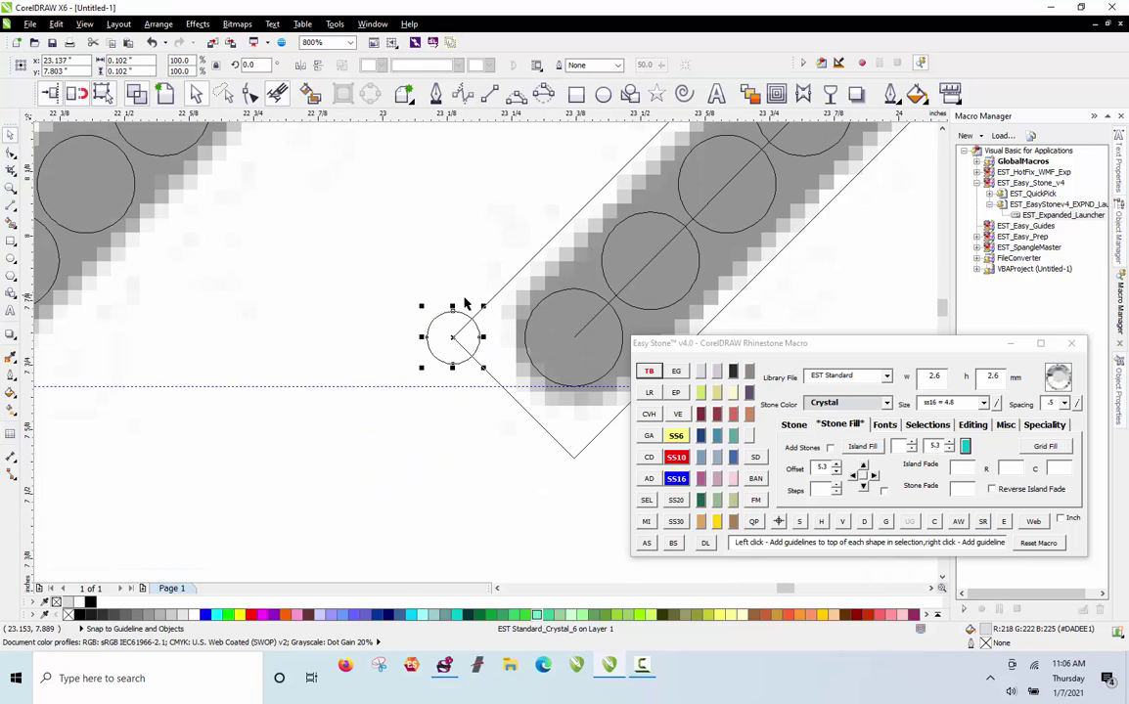
scroll(453, 338, up, 2)
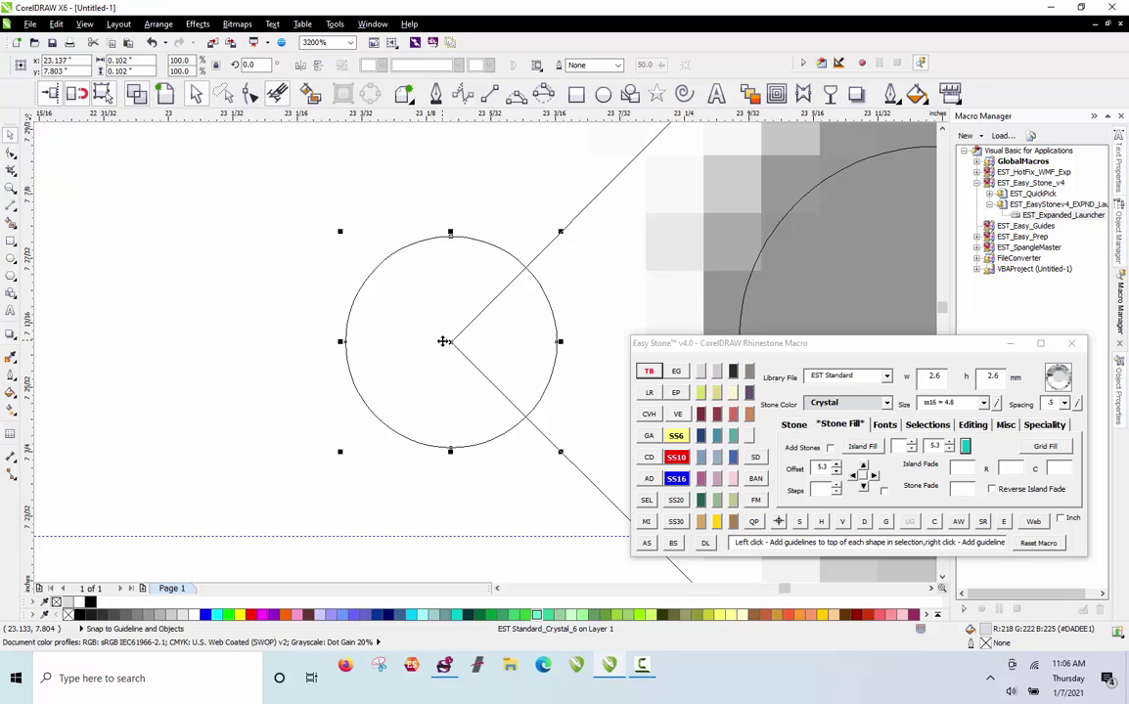
drag(451, 345, 544, 255)
scroll(470, 216, down, 1)
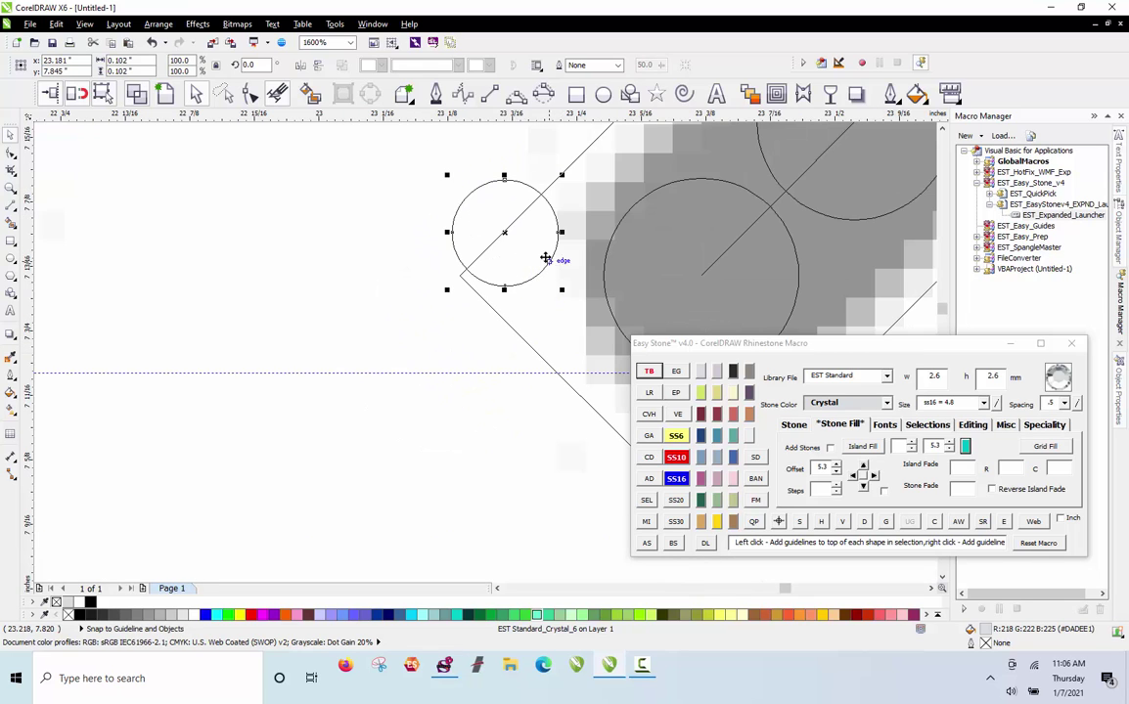
scroll(546, 259, down, 1)
scroll(585, 252, up, 1)
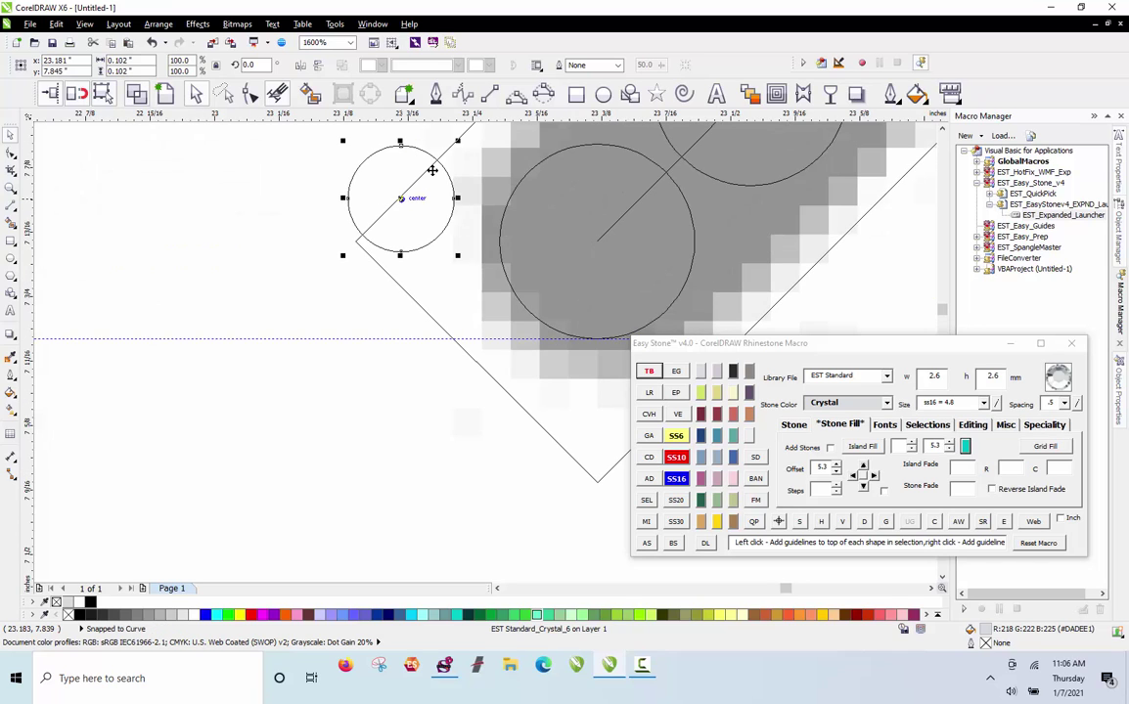
Reposition the small stone onto the offset outline's upper corner
key(Escape)
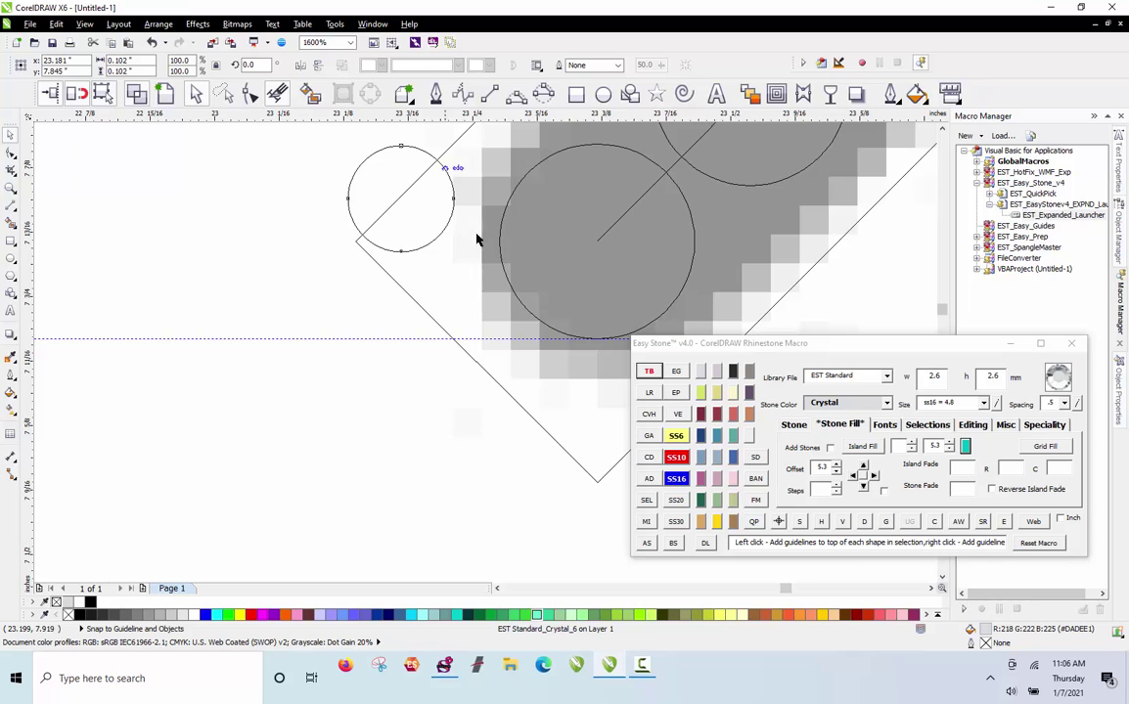
double_click(394, 181)
click(385, 186)
click(404, 187)
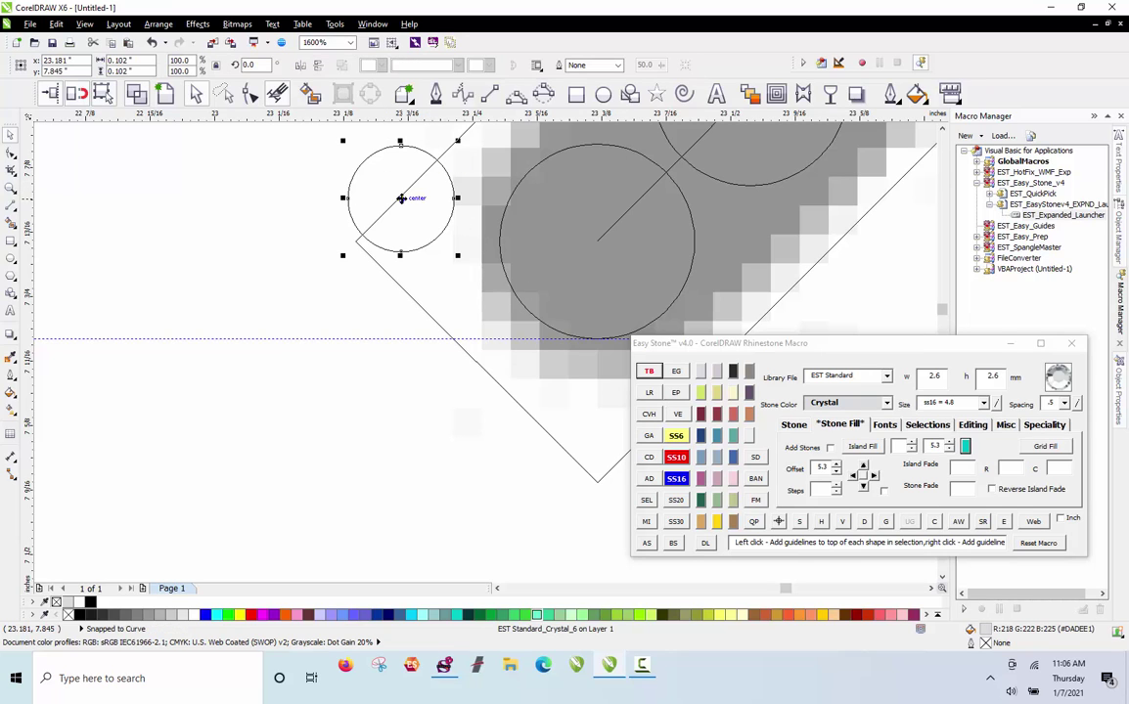
drag(405, 193, 443, 160)
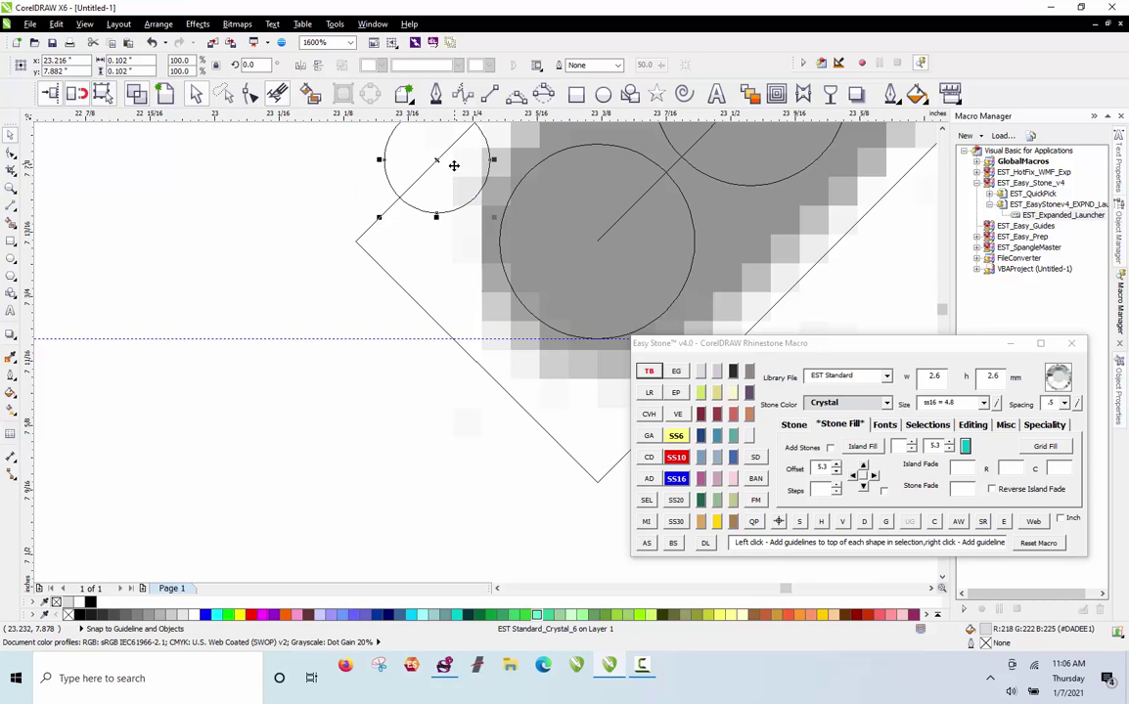
scroll(325, 275, down, 5)
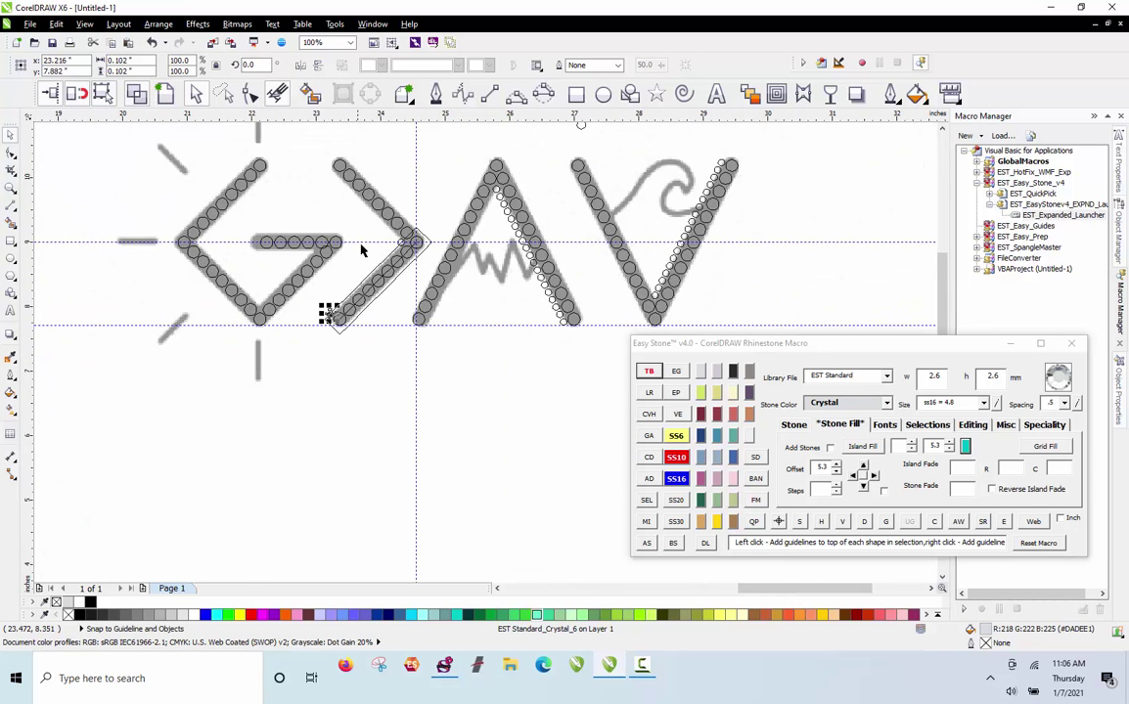
scroll(366, 252, up, 3)
Fill small stones between the two end stones, delete the stone path and remove the offset outline
shift+click(466, 252)
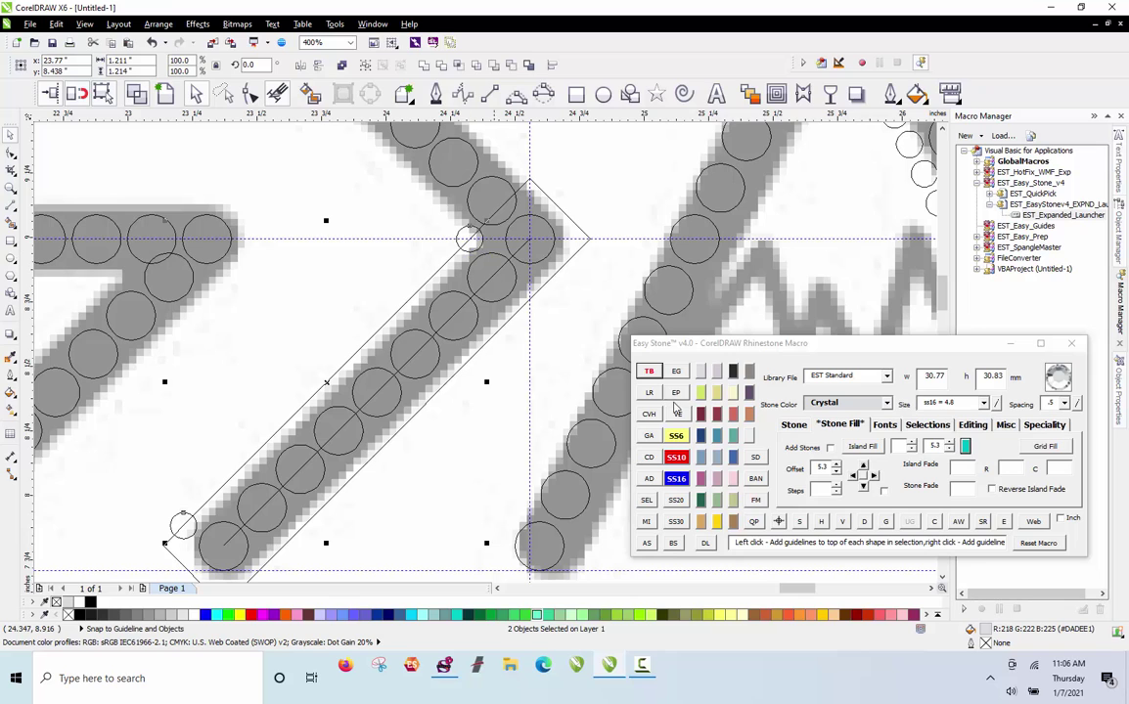
click(647, 544)
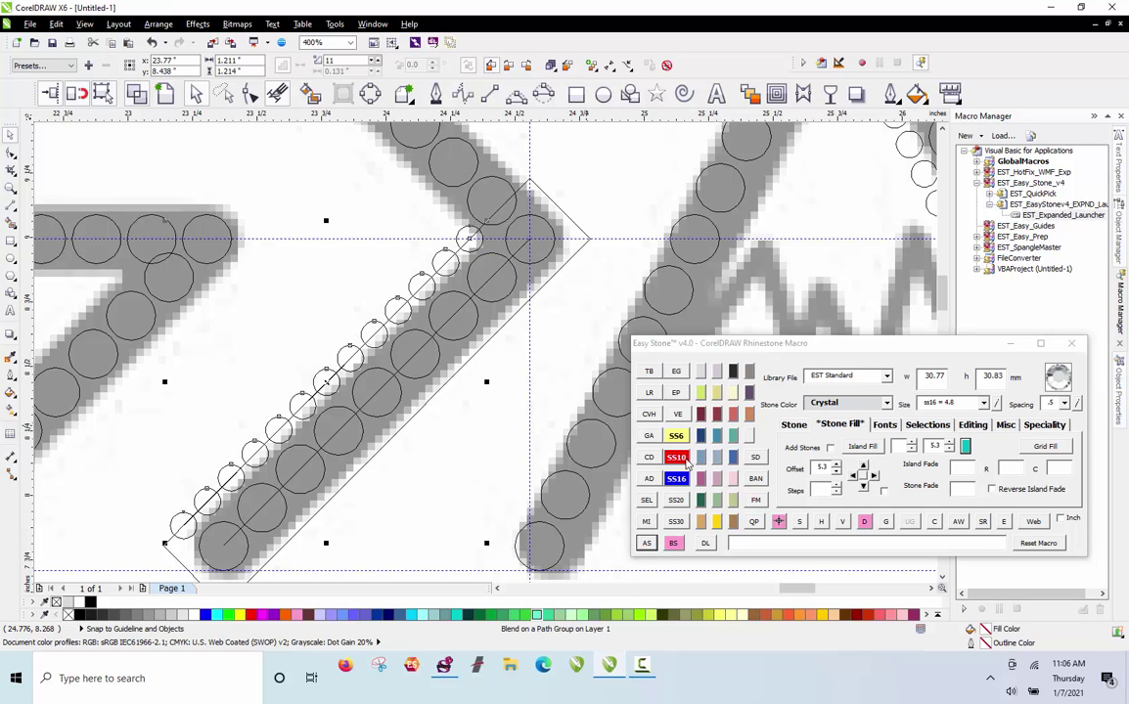
click(864, 523)
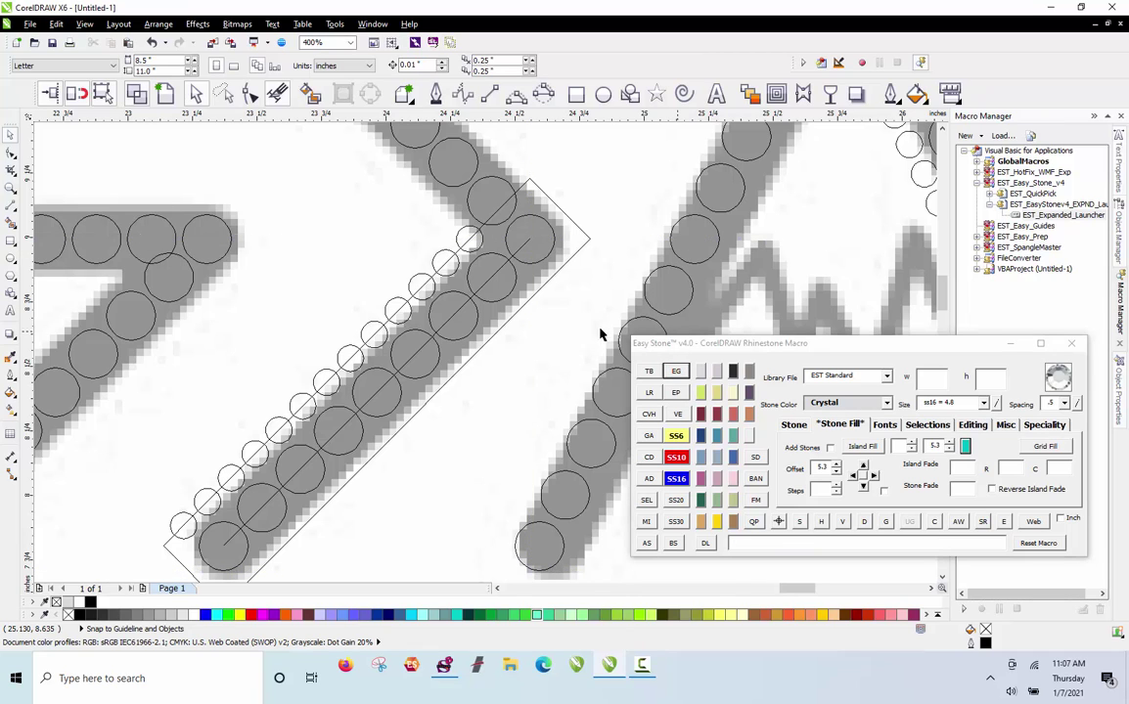
click(579, 239)
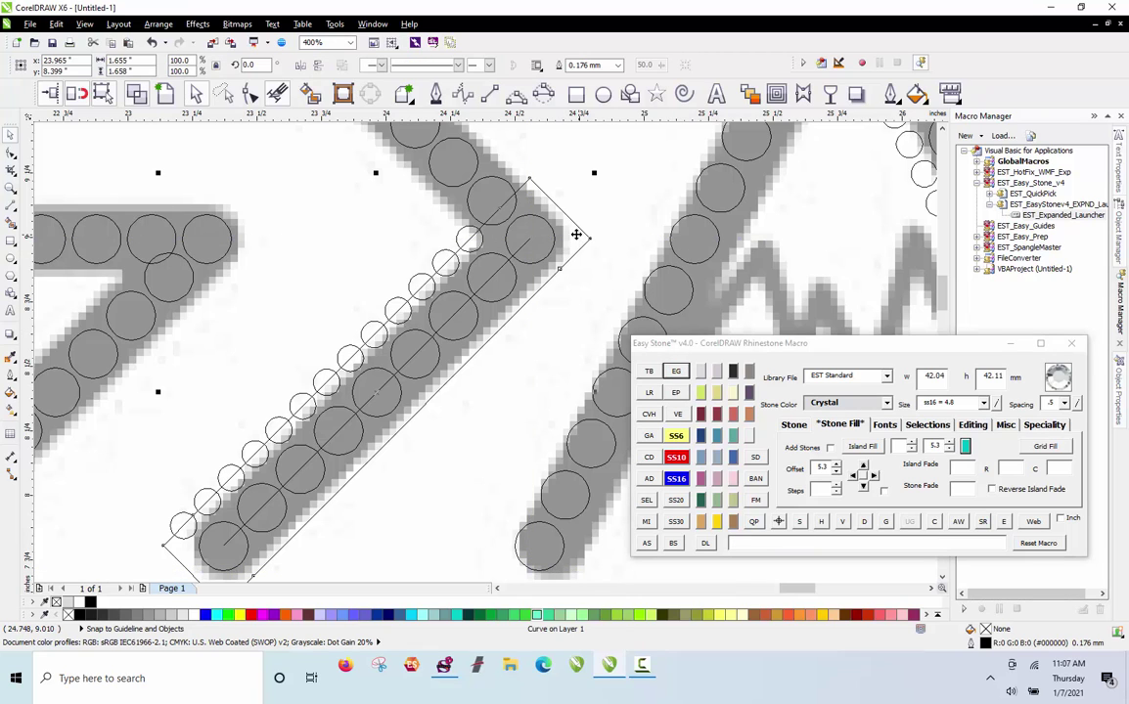
key(Escape)
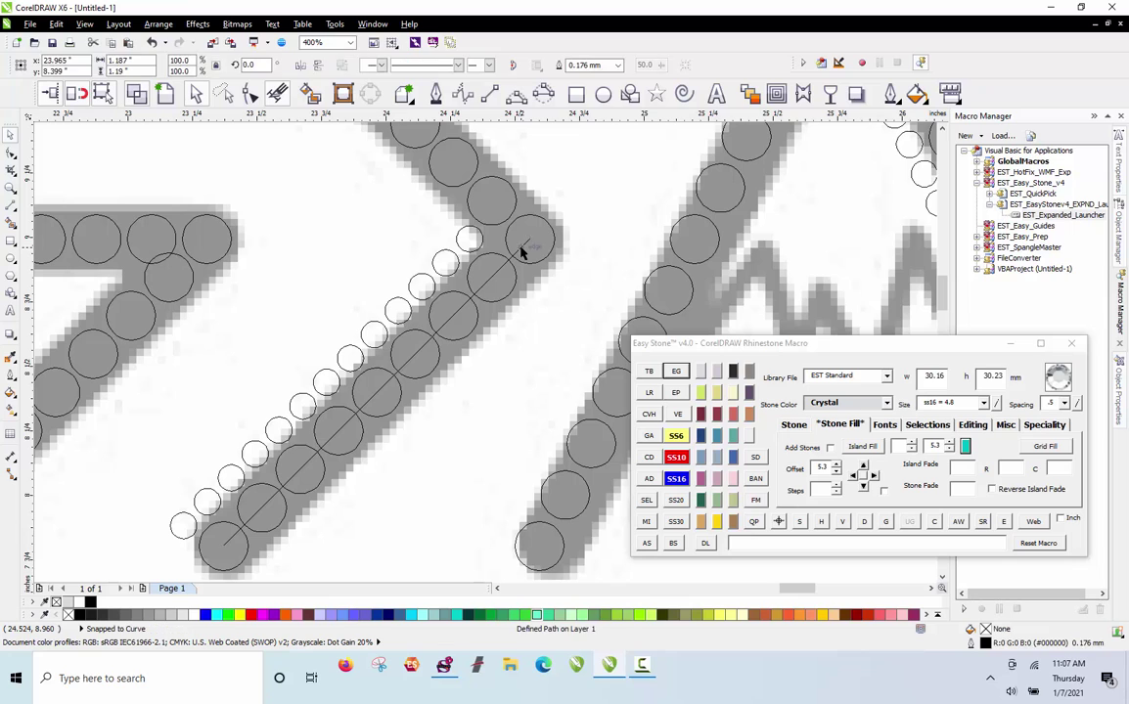
scroll(522, 288, down, 2)
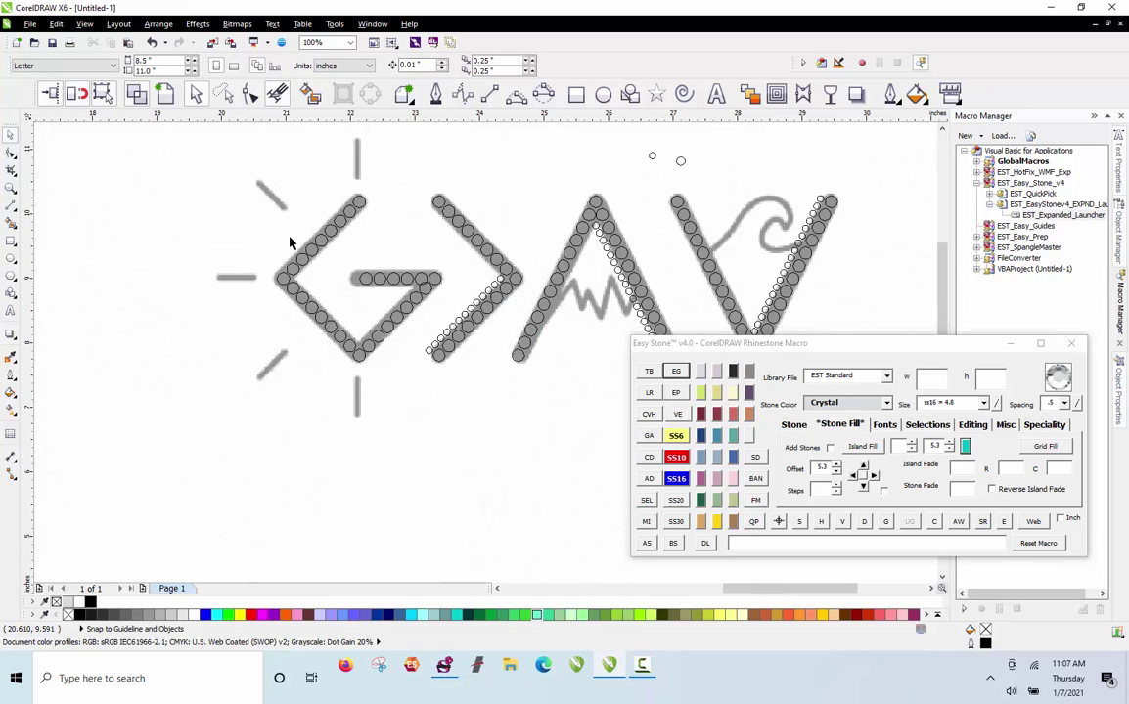
Select the G arm's two end stones and create an ss16 - ss6 offset outline around them
scroll(290, 243, up, 1)
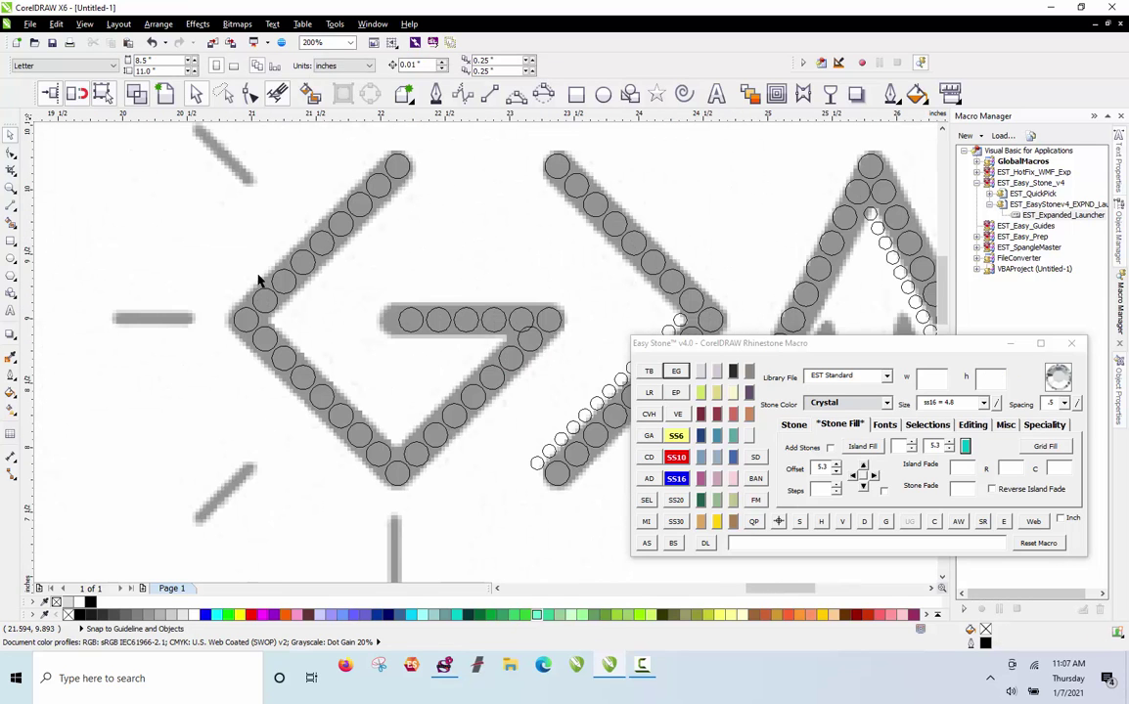
click(245, 325)
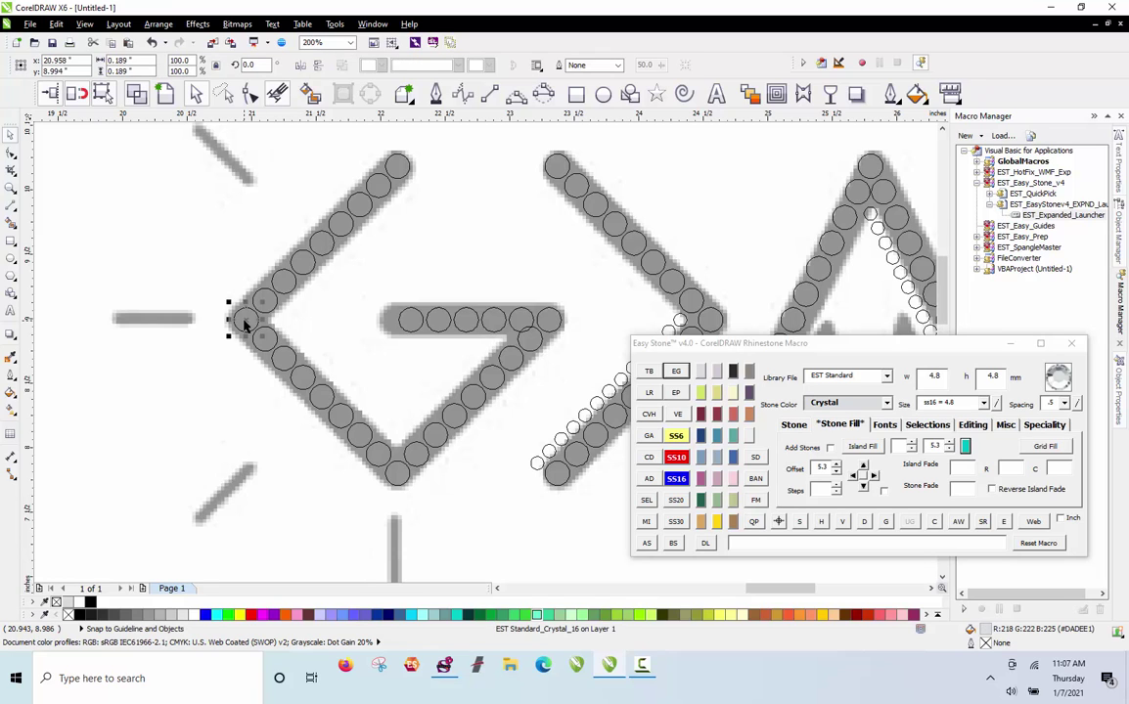
shift+click(395, 172)
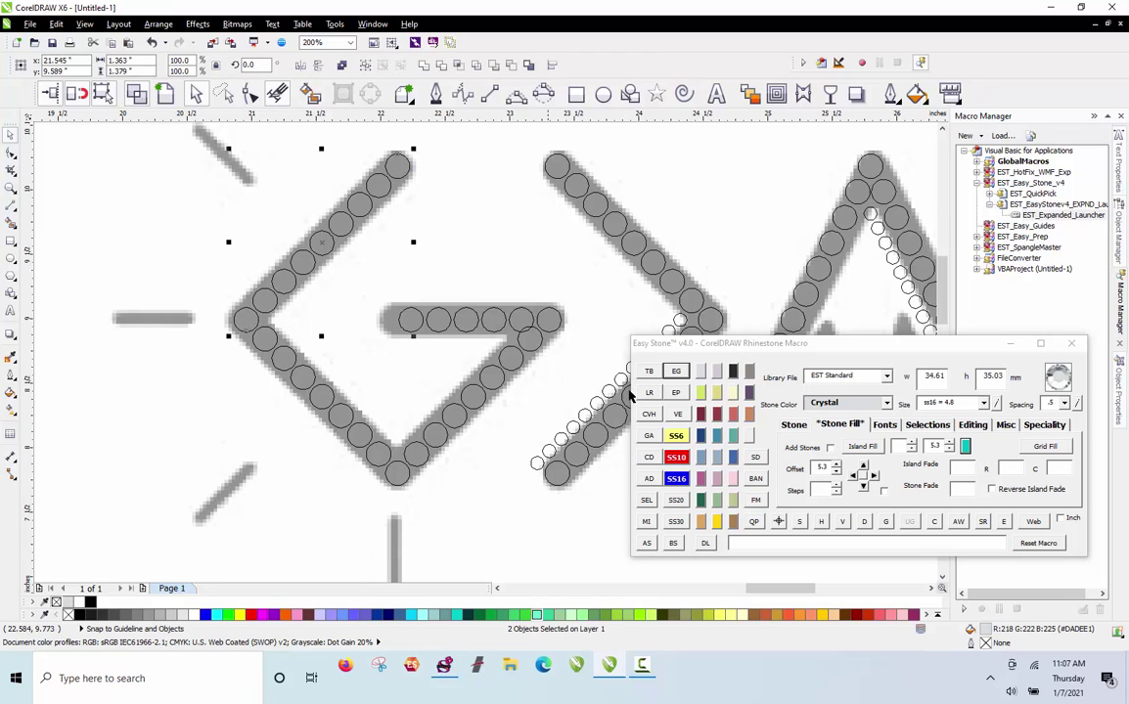
click(705, 544)
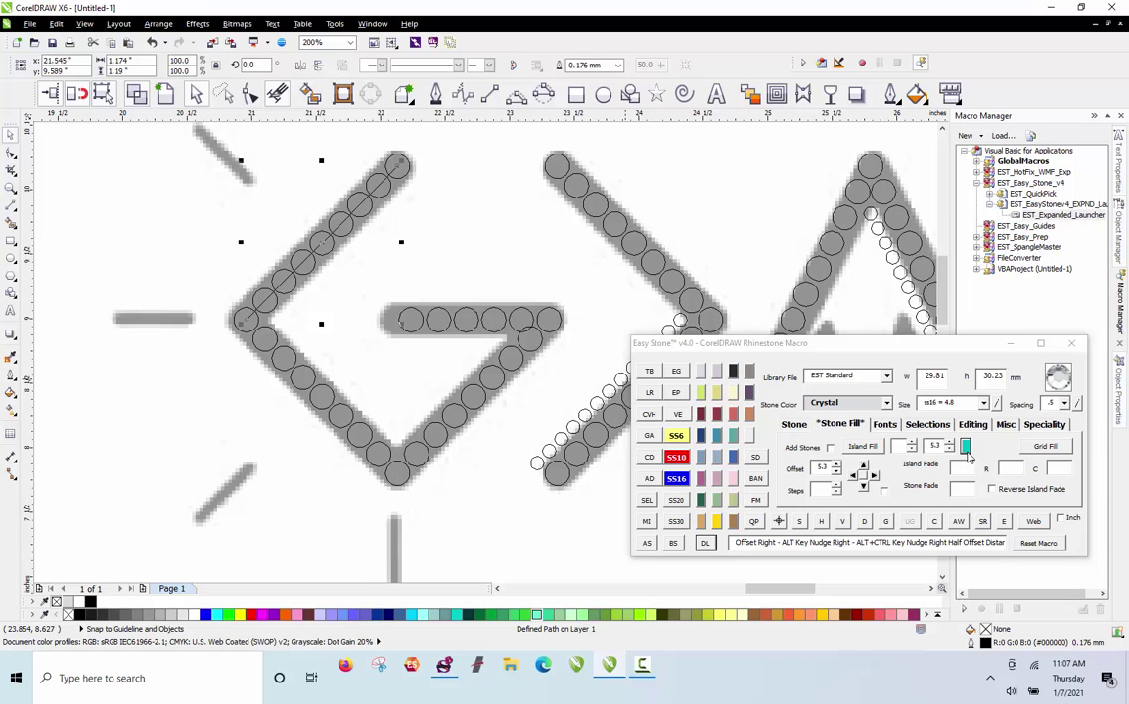
click(861, 446)
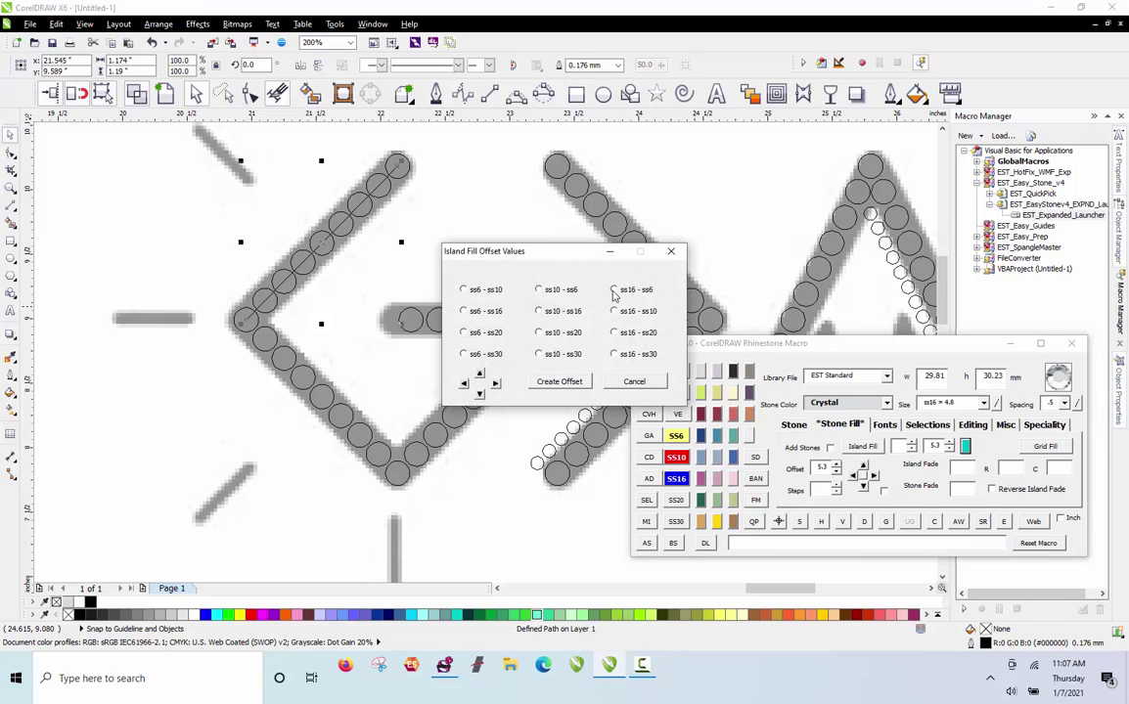
click(613, 290)
click(559, 381)
Add a horizontal guide through the arm's lower-left stone and move a small stone onto it
click(126, 277)
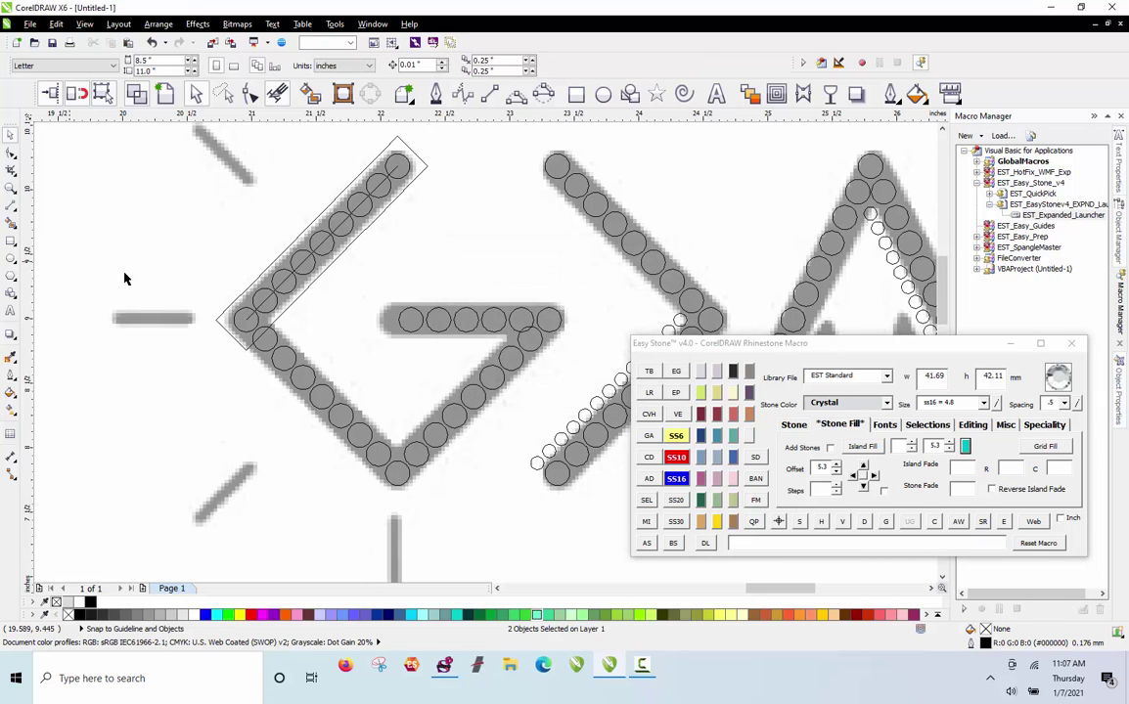
click(349, 341)
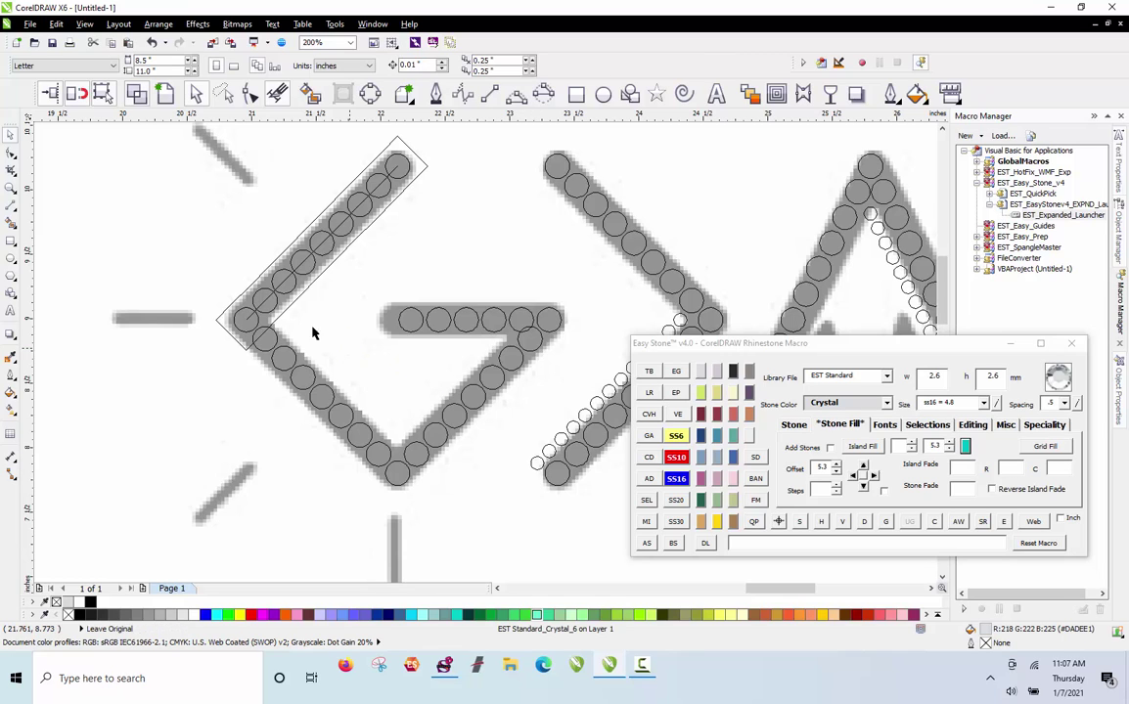
click(235, 326)
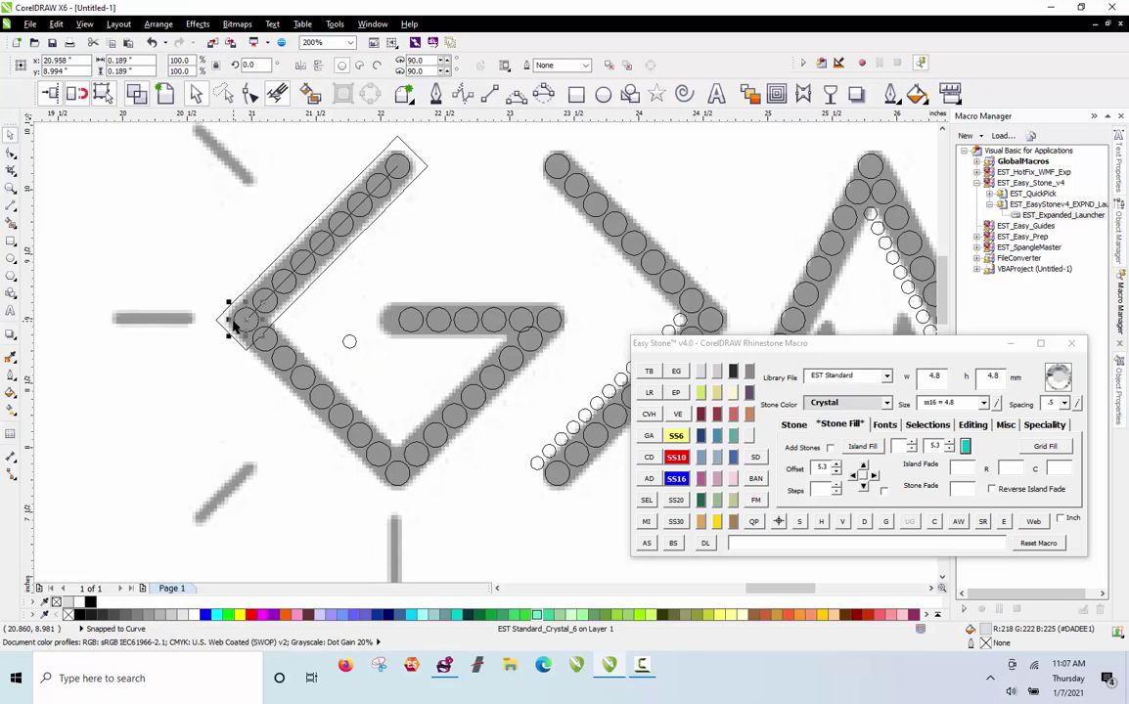
right_click(650, 414)
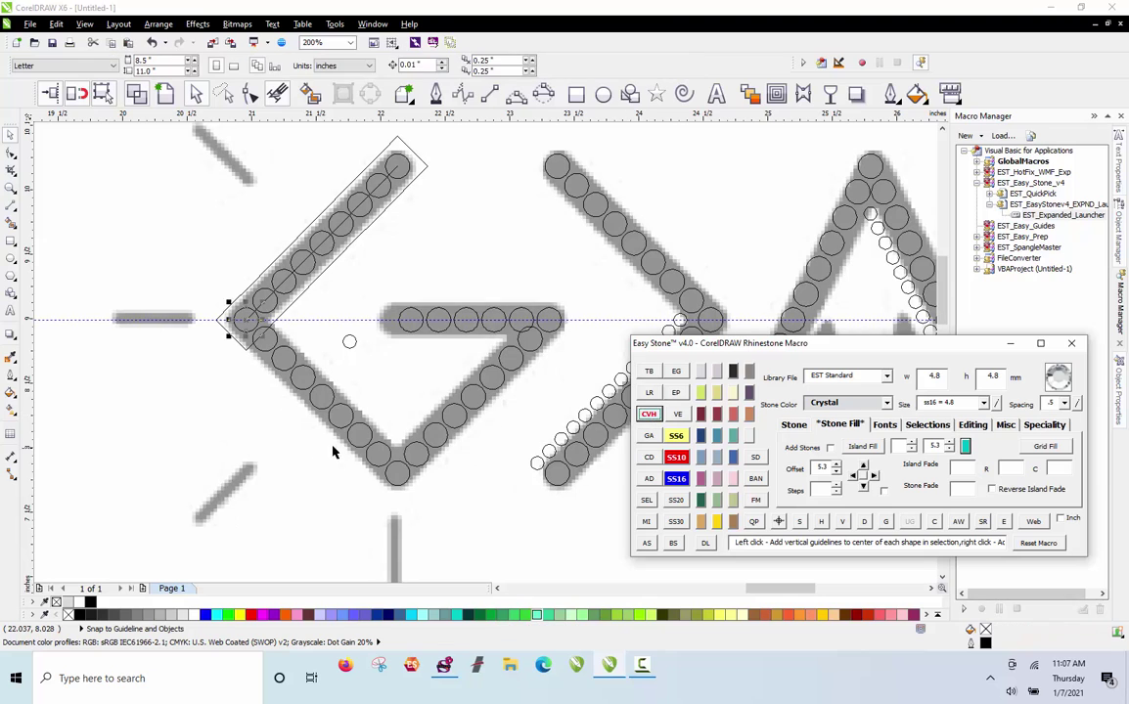
scroll(259, 333, up, 1)
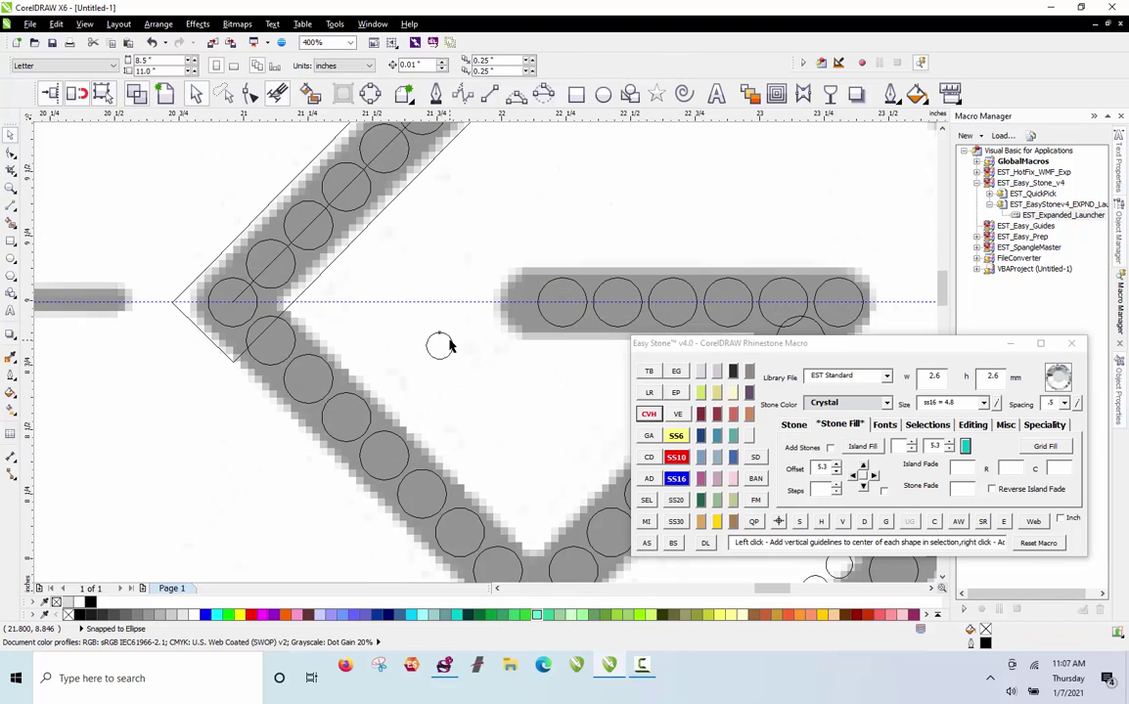
click(440, 344)
drag(439, 344, 294, 301)
Place a copy of the small stone at the arm's upper end
scroll(323, 255, down, 1)
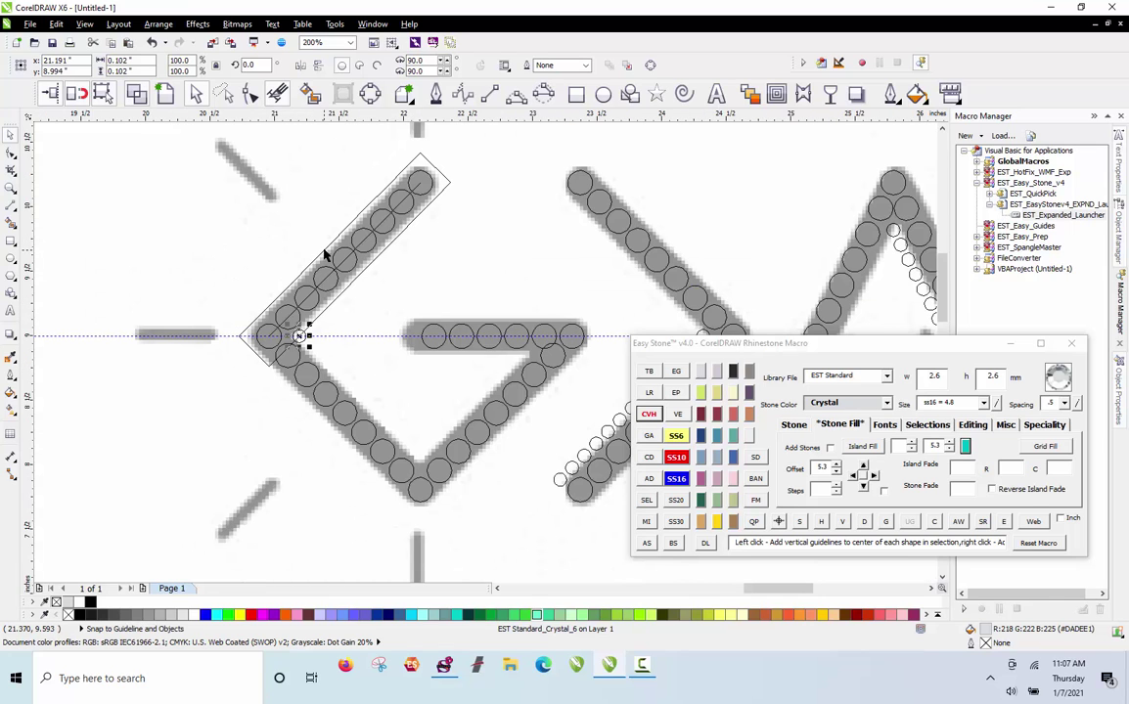
scroll(332, 337, up, 1)
click(277, 419)
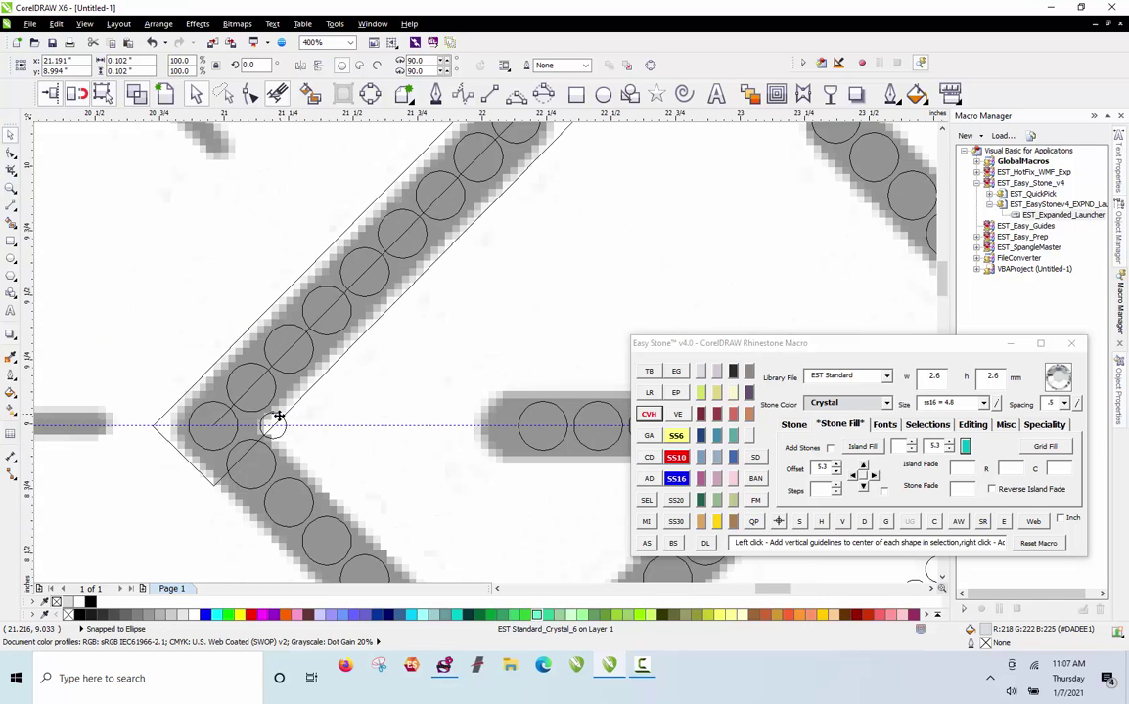
scroll(537, 317, down, 1)
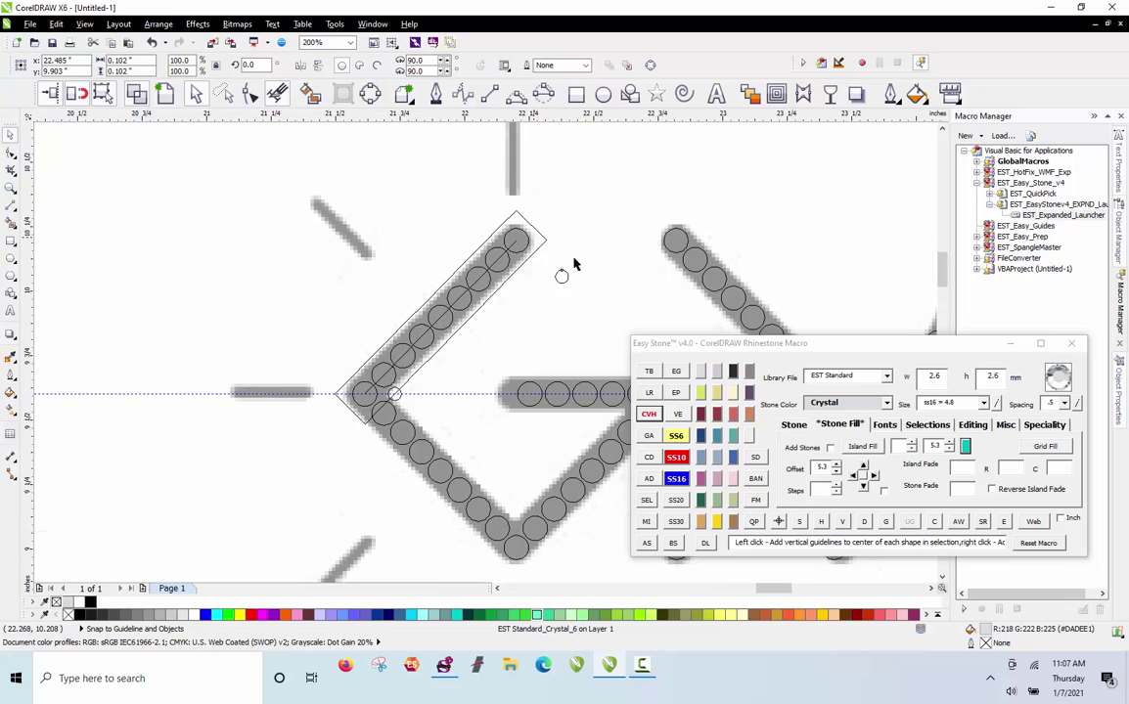
scroll(590, 360, up, 2)
drag(591, 358, 491, 257)
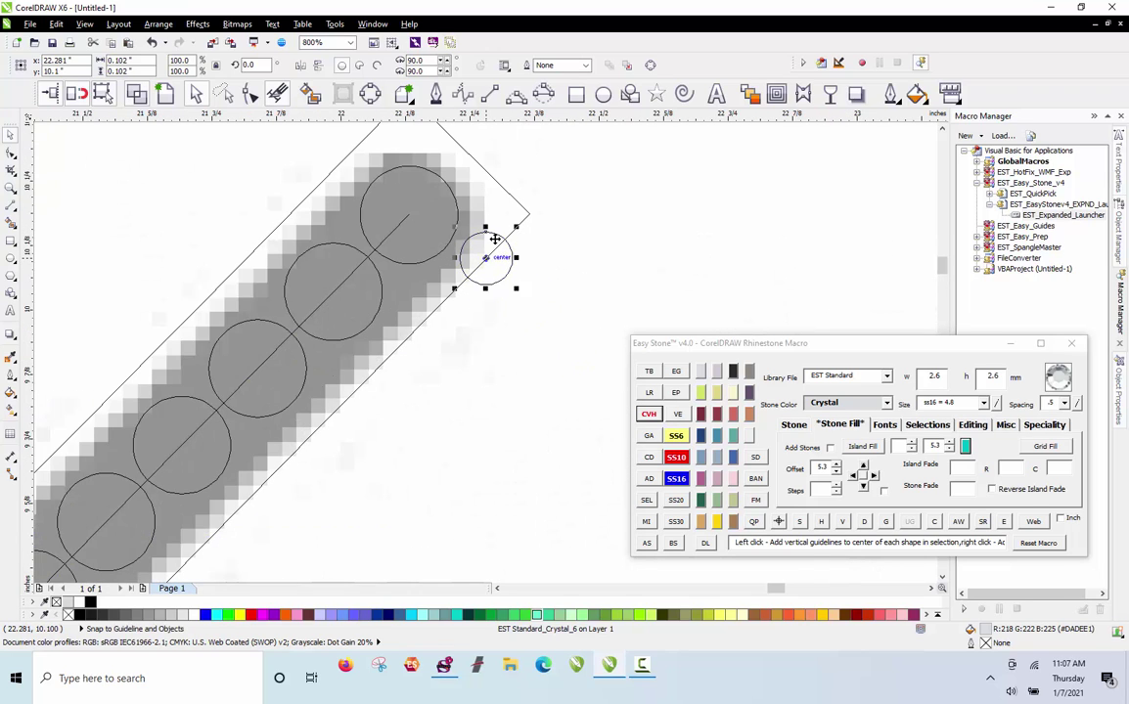
Fill small stones between the two accent stones and delete the leftover stone path
scroll(494, 255, down, 1)
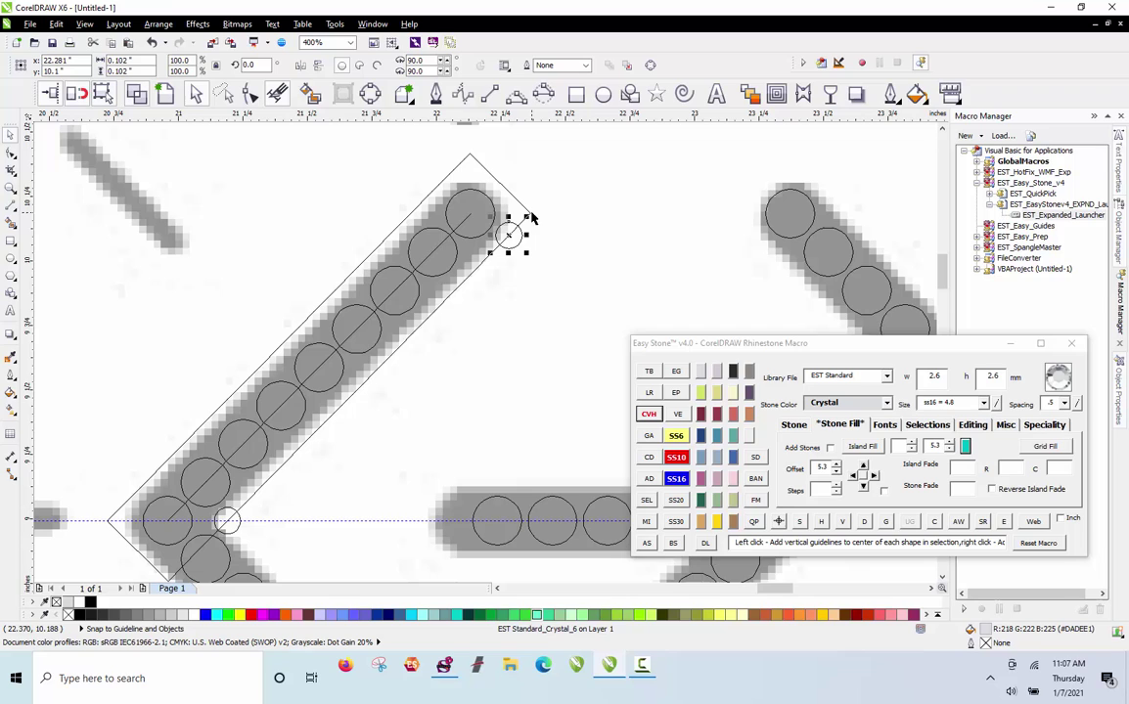
shift+click(233, 521)
click(649, 543)
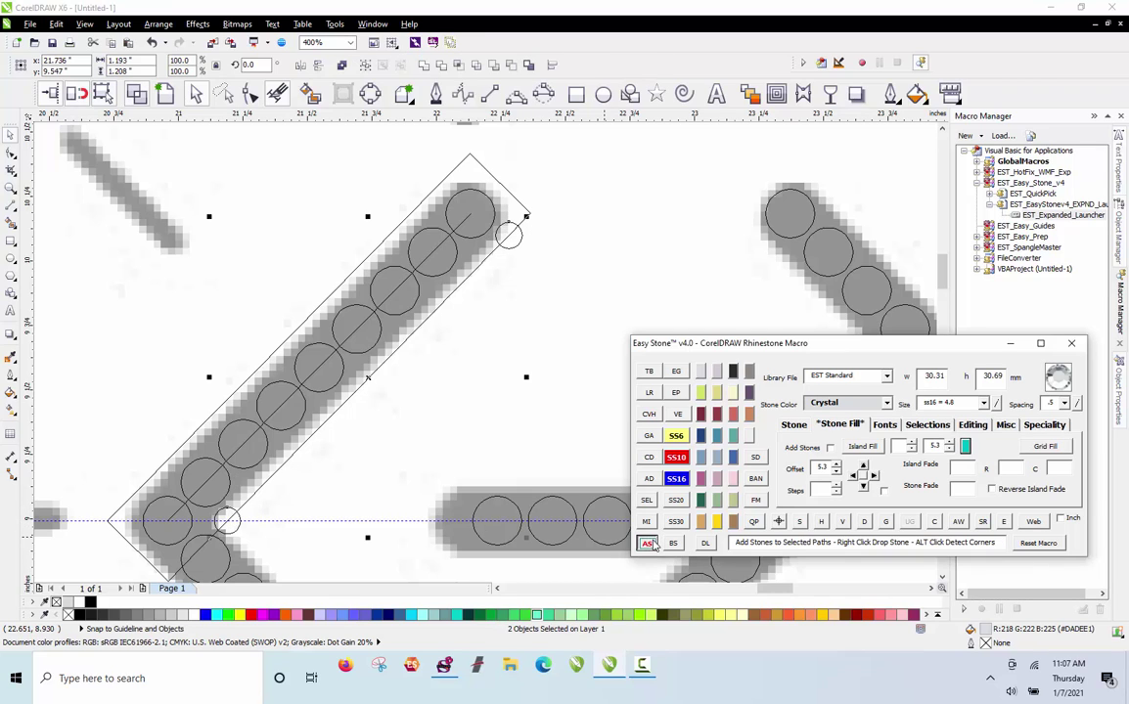
click(866, 522)
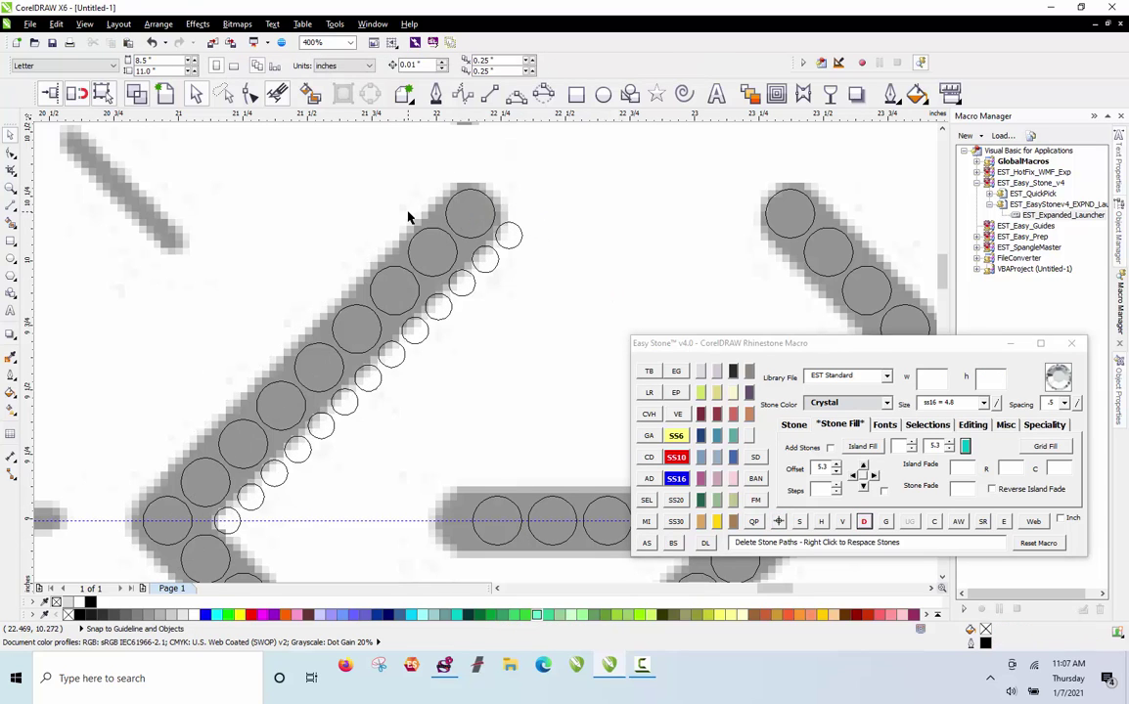
scroll(372, 195, down, 2)
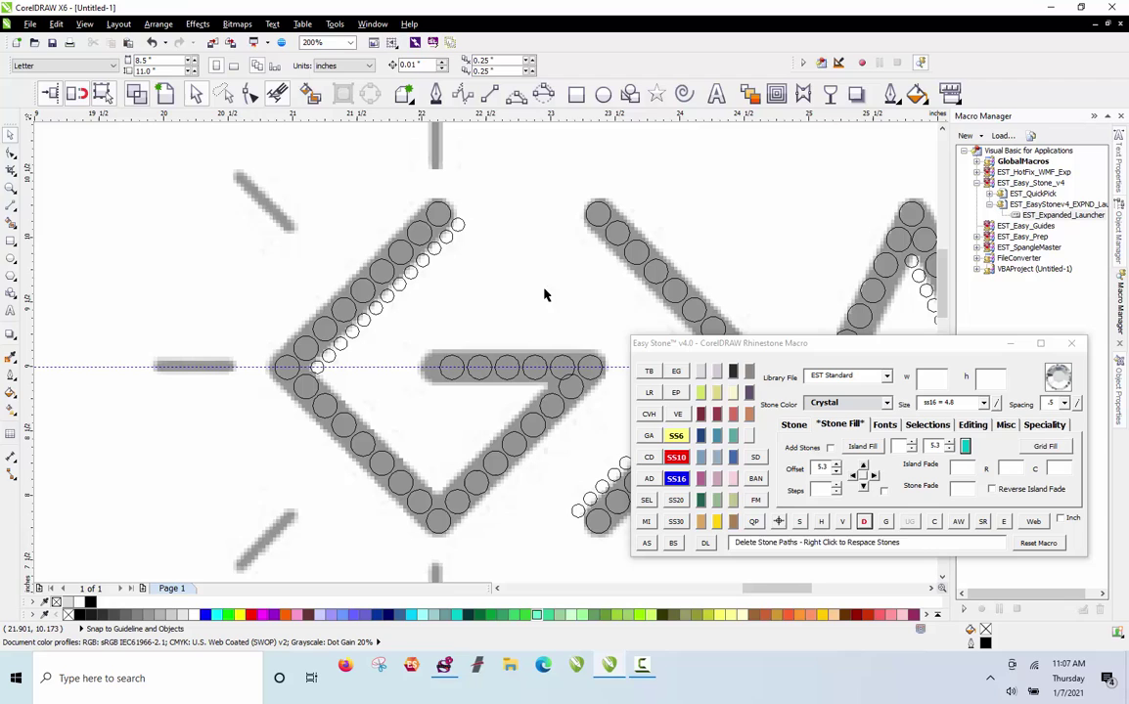
Draw a helper path between the diagonal's end stones and build an Island Fill offset outline around it
click(682, 372)
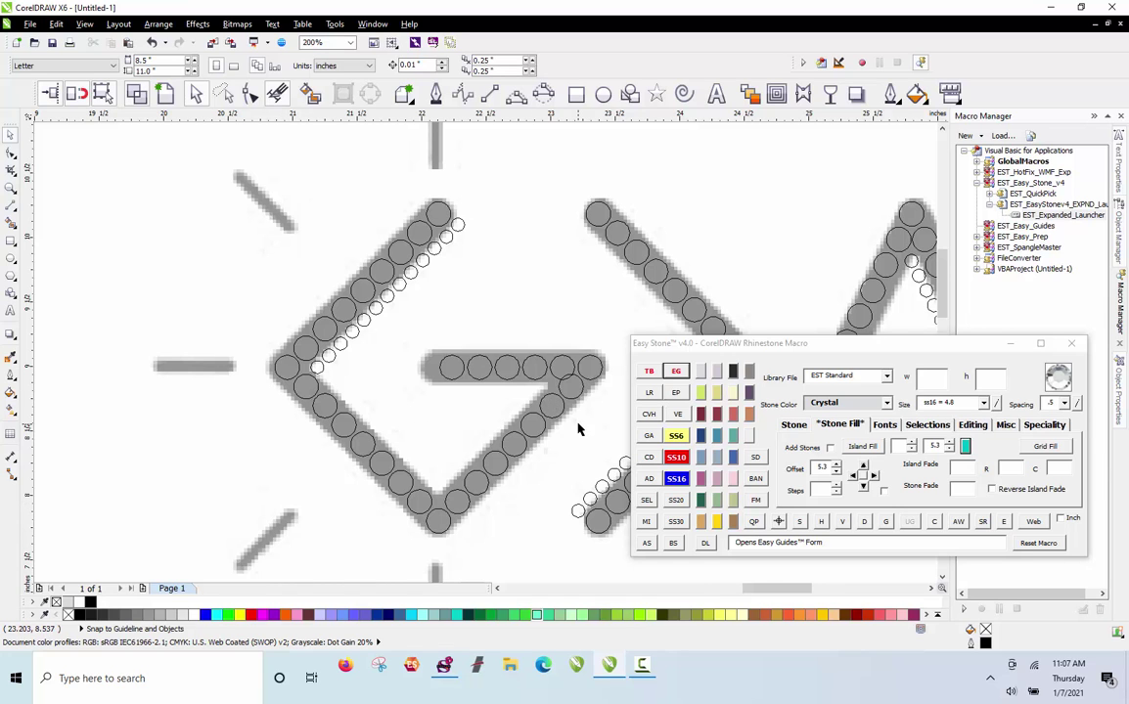
scroll(579, 428, up, 1)
scroll(428, 433, down, 1)
scroll(396, 509, up, 1)
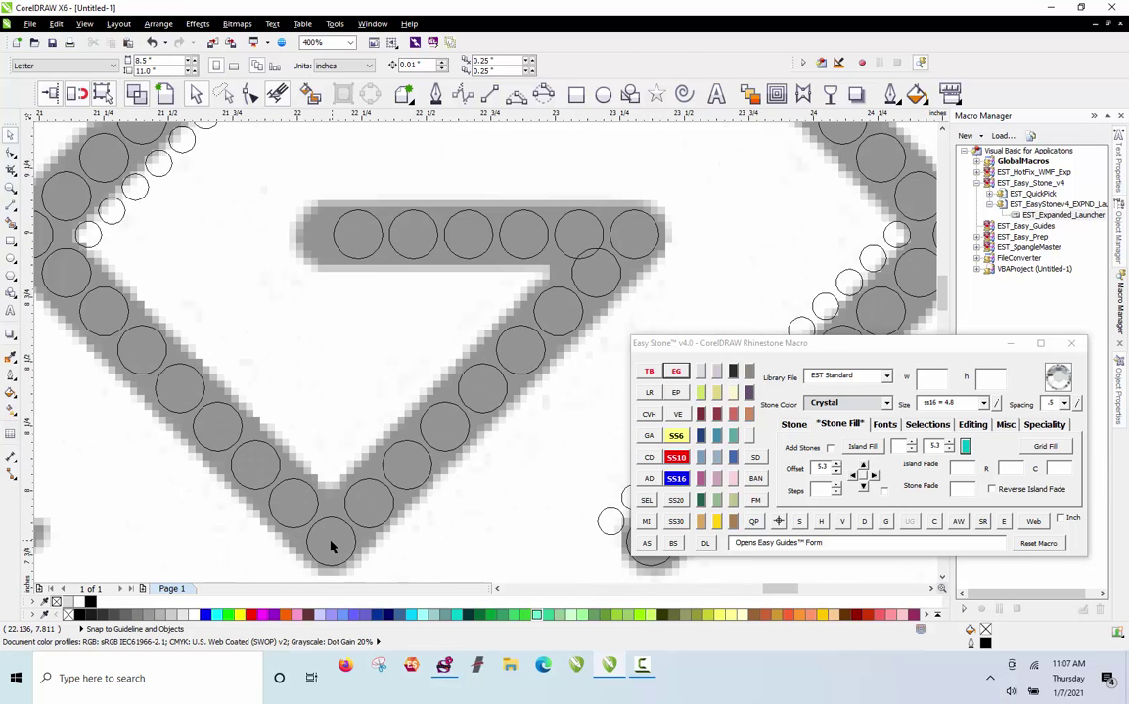
click(330, 548)
shift+click(639, 248)
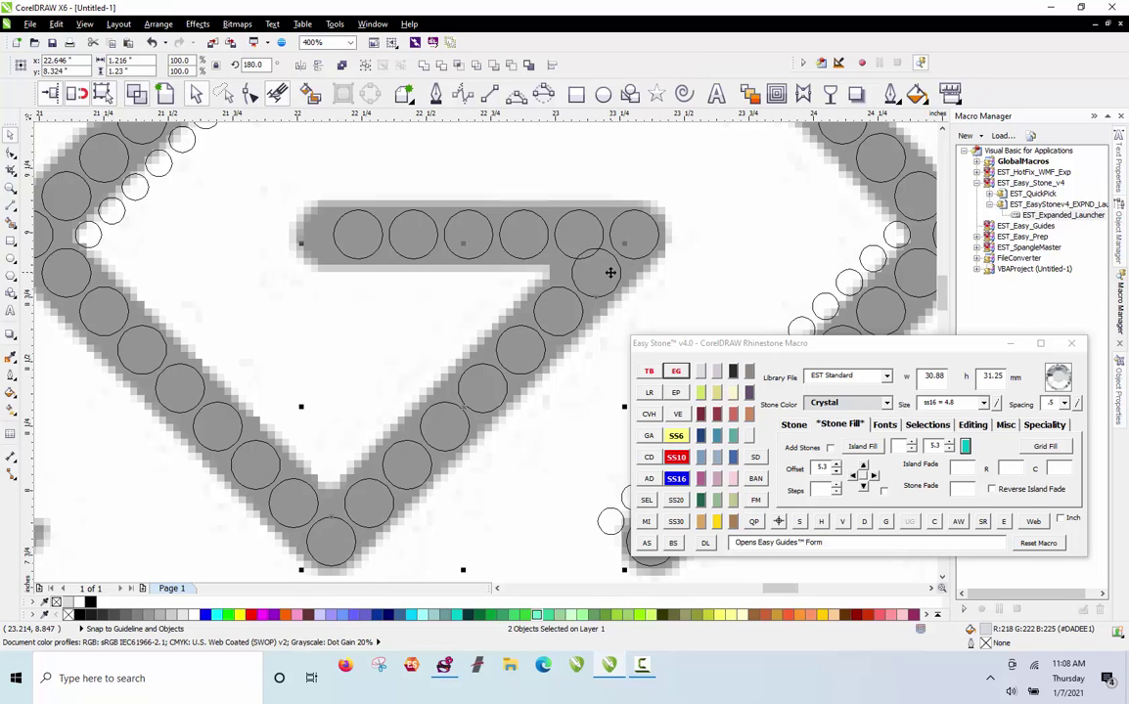
click(755, 521)
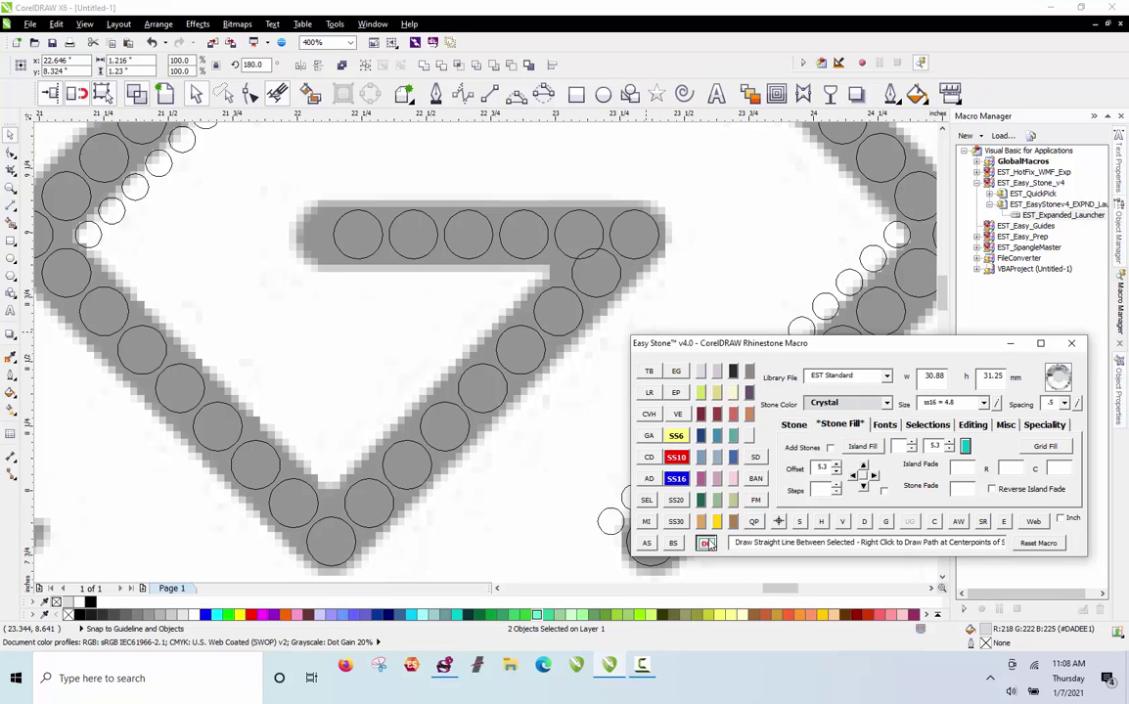
click(862, 446)
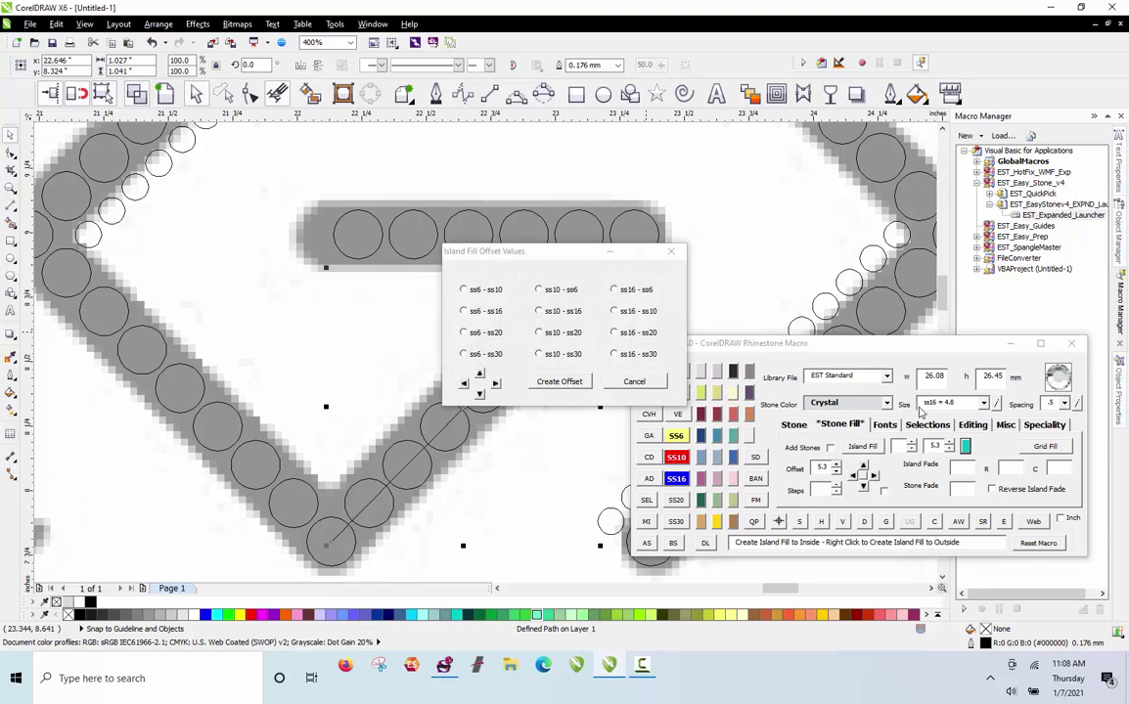
click(554, 384)
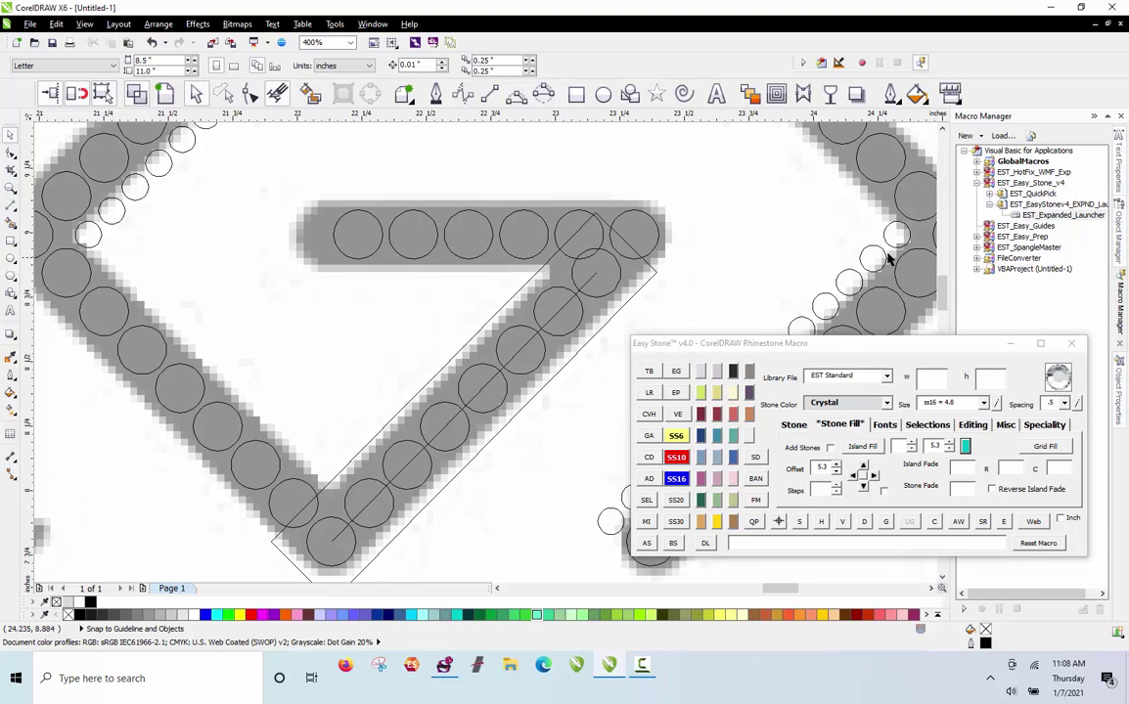
Add a horizontal guideline through the bend stone and copy a small accent stone toward the G's inner corner
click(619, 283)
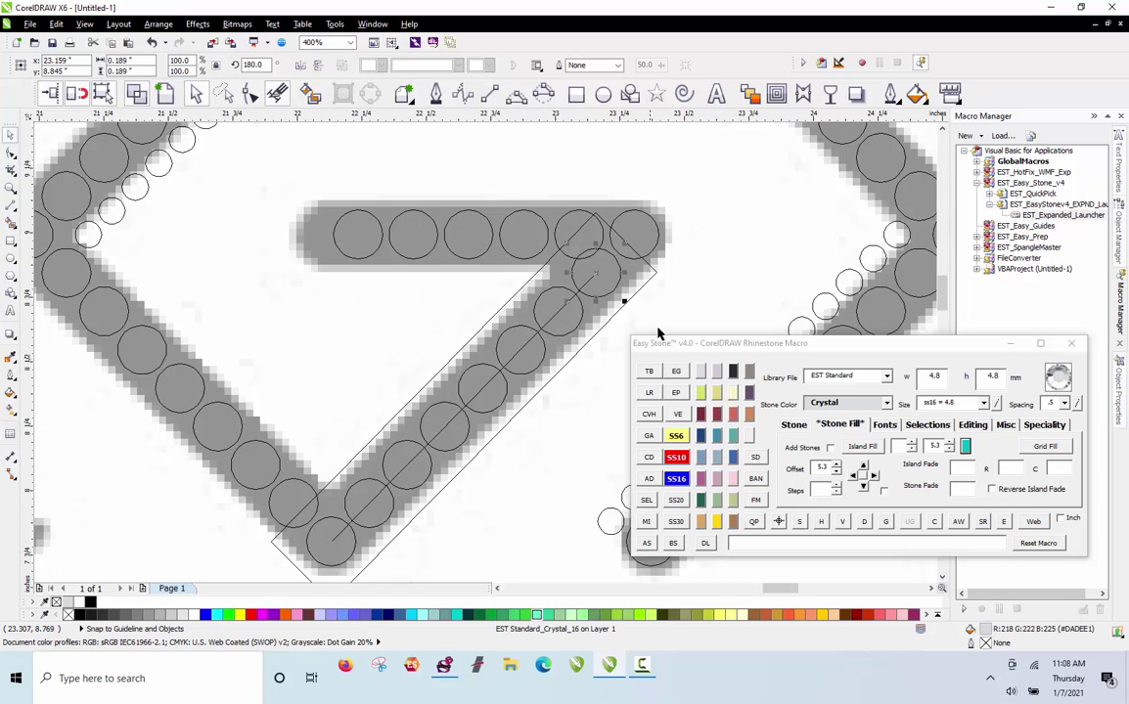
right_click(646, 418)
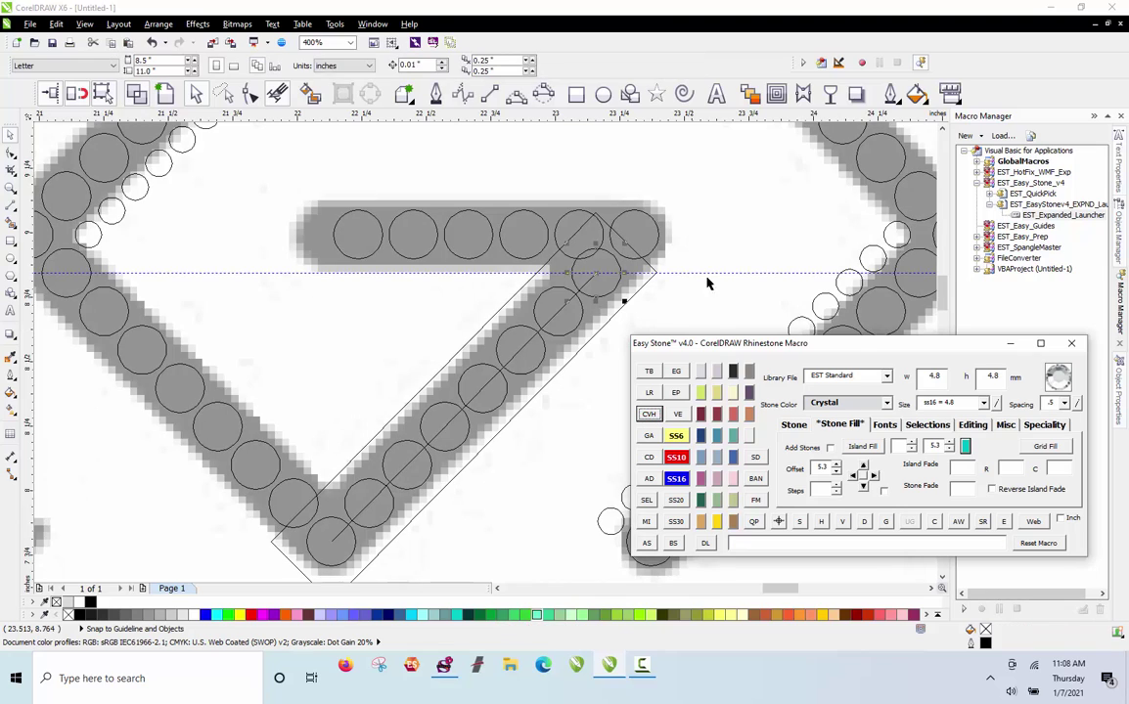
click(849, 284)
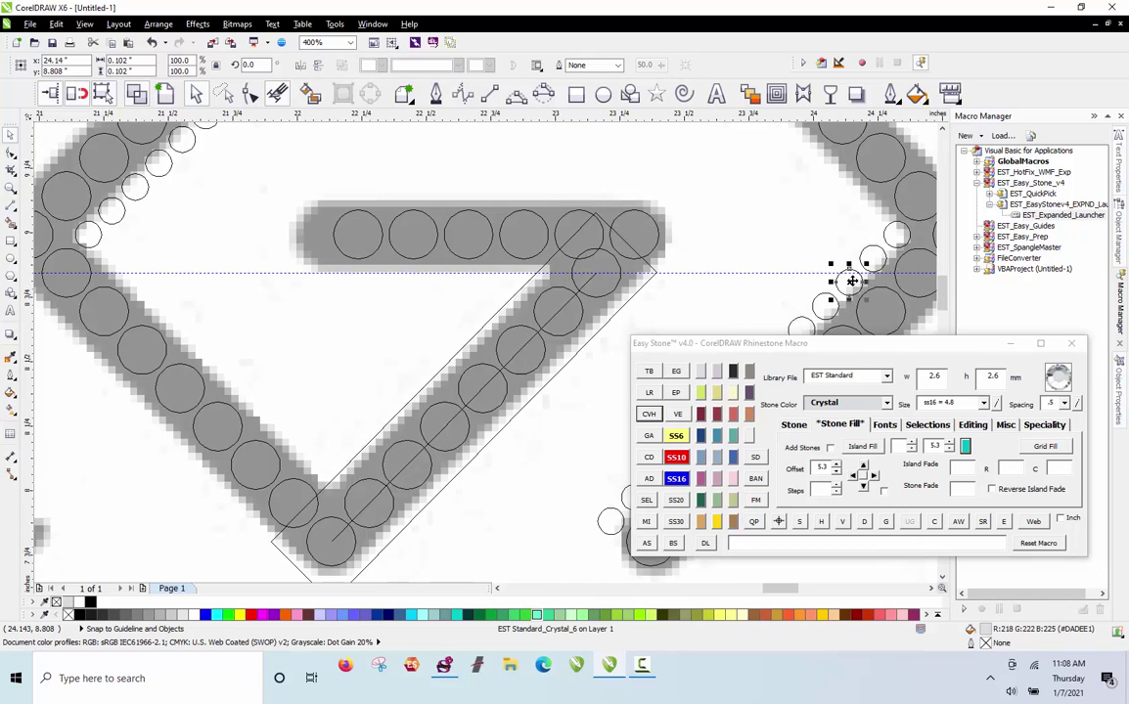
drag(851, 281, 519, 226)
scroll(533, 270, up, 2)
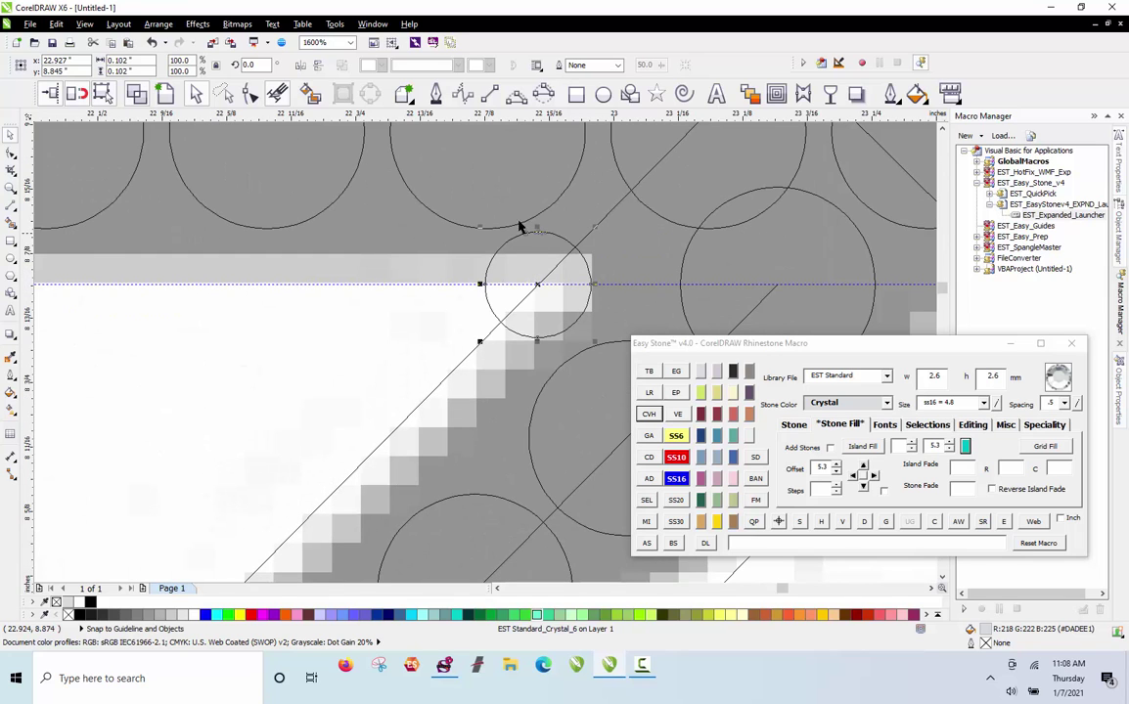
scroll(566, 290, down, 2)
drag(565, 291, 580, 244)
drag(367, 378, 360, 405)
scroll(360, 405, up, 1)
drag(362, 337, 371, 428)
Nudge the small accent stone exactly into the corner of the diagonal stroke
scroll(370, 429, down, 2)
scroll(609, 208, up, 1)
scroll(610, 207, up, 2)
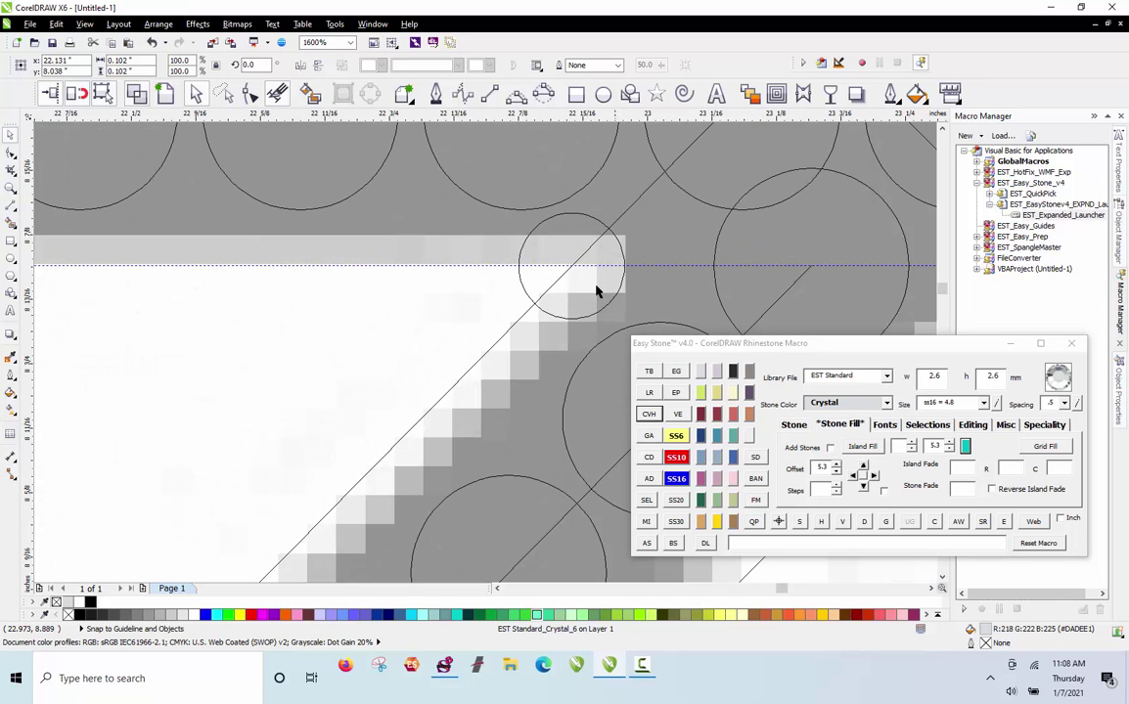
click(574, 287)
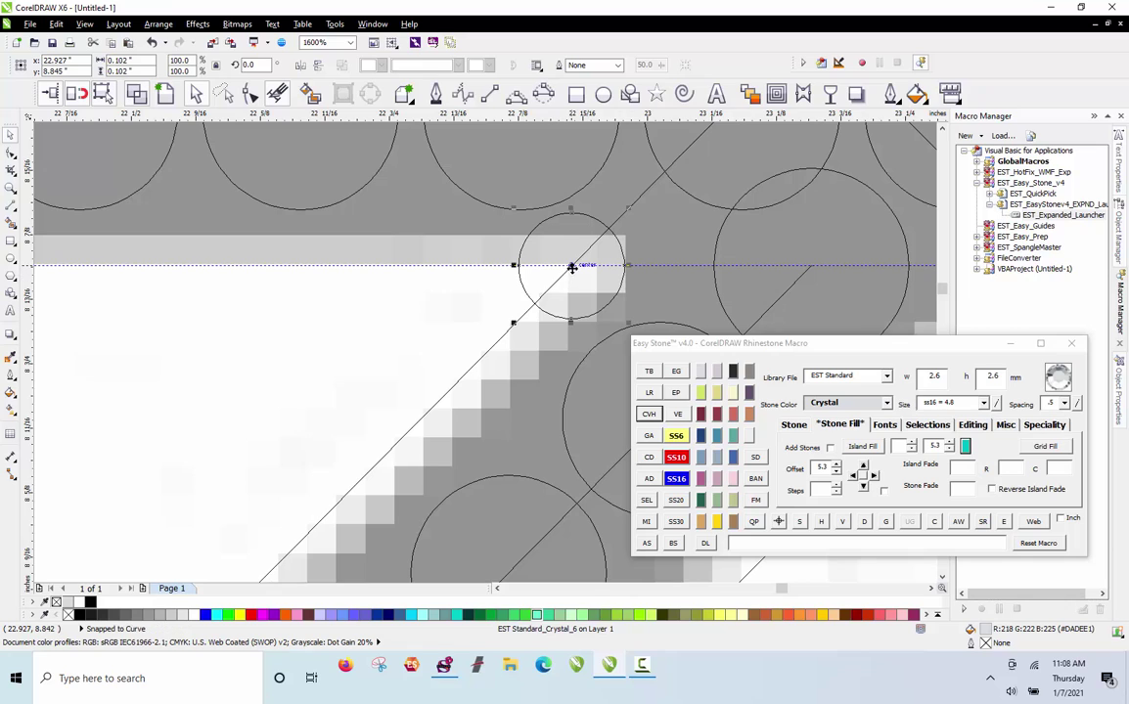
click(580, 290)
click(582, 245)
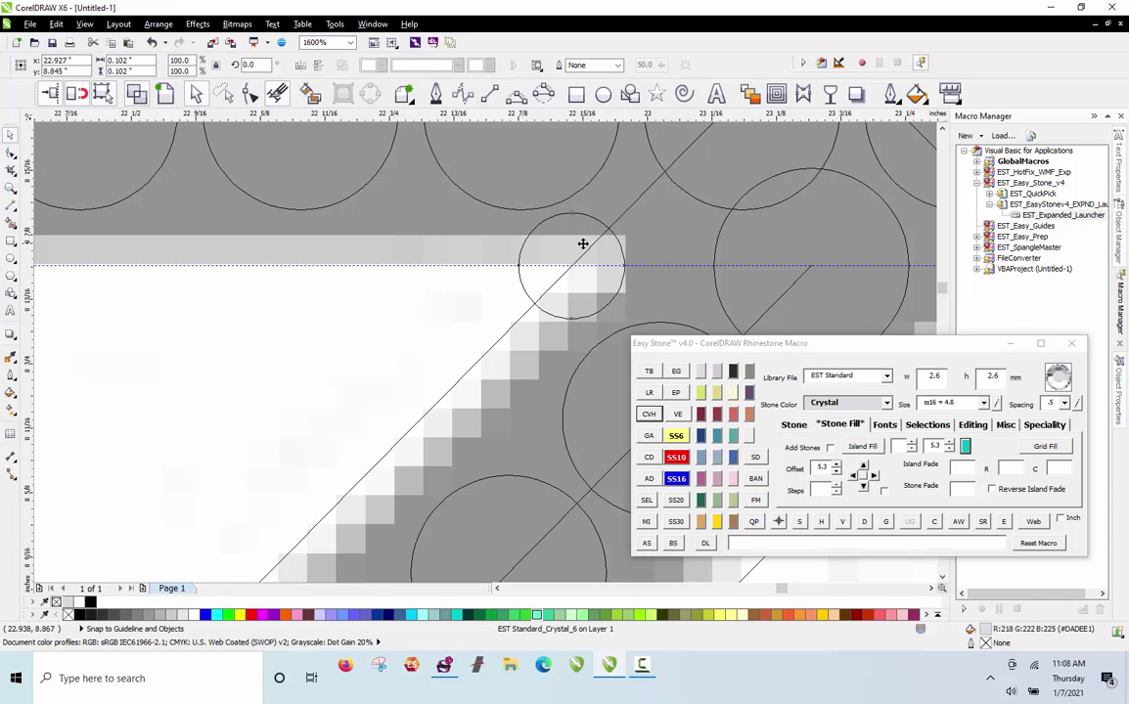
scroll(582, 245, up, 1)
drag(561, 289, 535, 314)
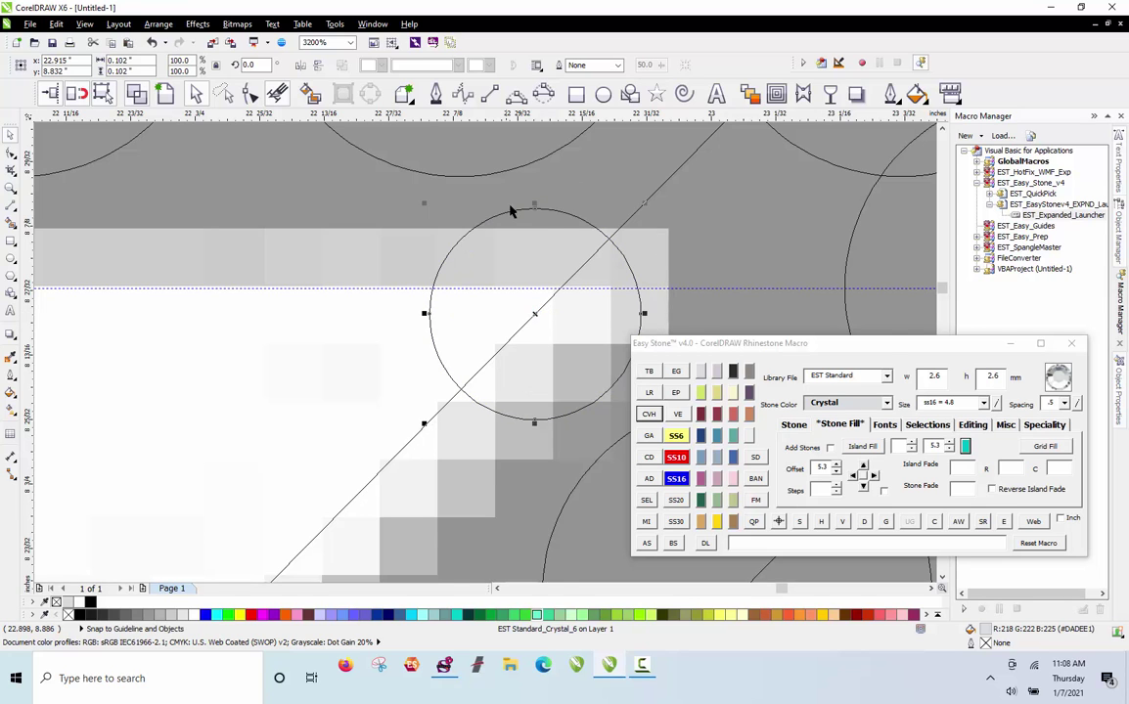
scroll(597, 227, down, 2)
scroll(587, 220, down, 1)
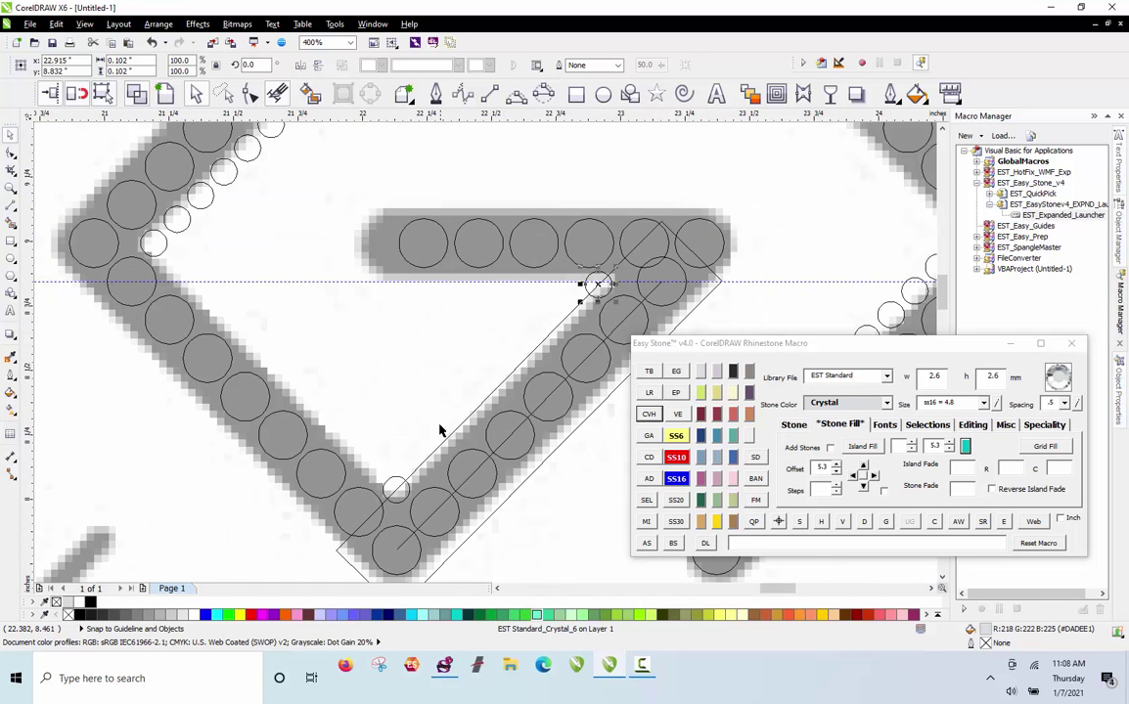
Blend a row of small stones down to the bottom stone, break it apart, and delete the helper outline and path
shift+click(389, 494)
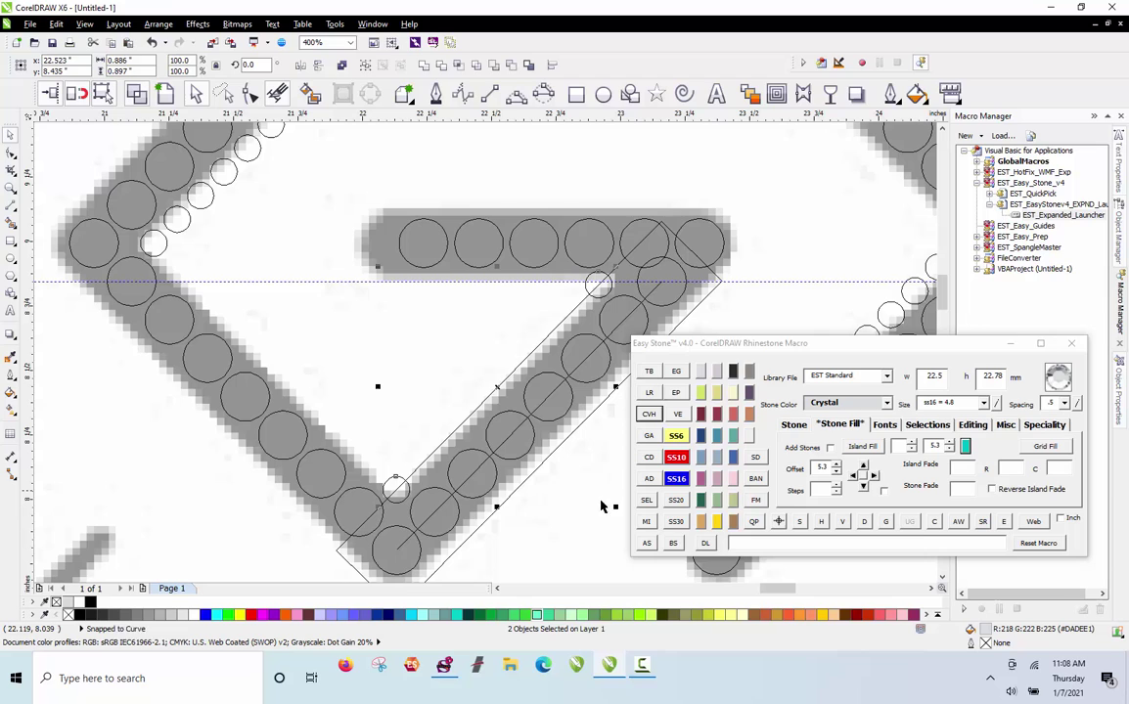
click(674, 543)
click(862, 521)
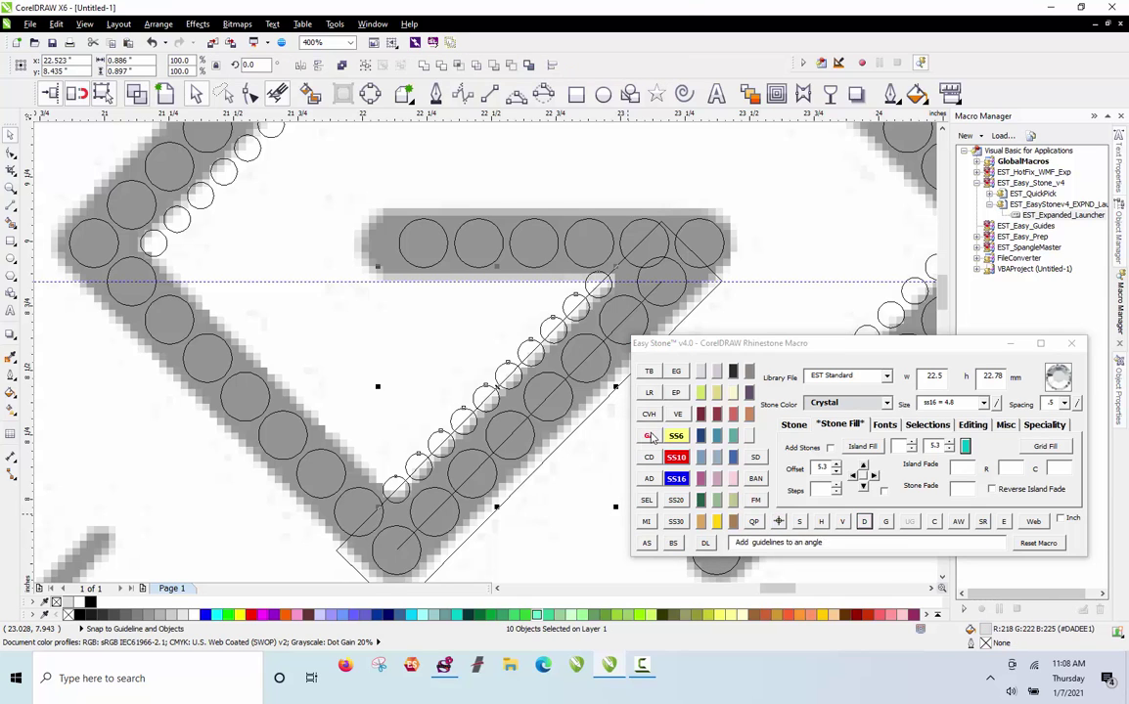
click(567, 443)
click(568, 443)
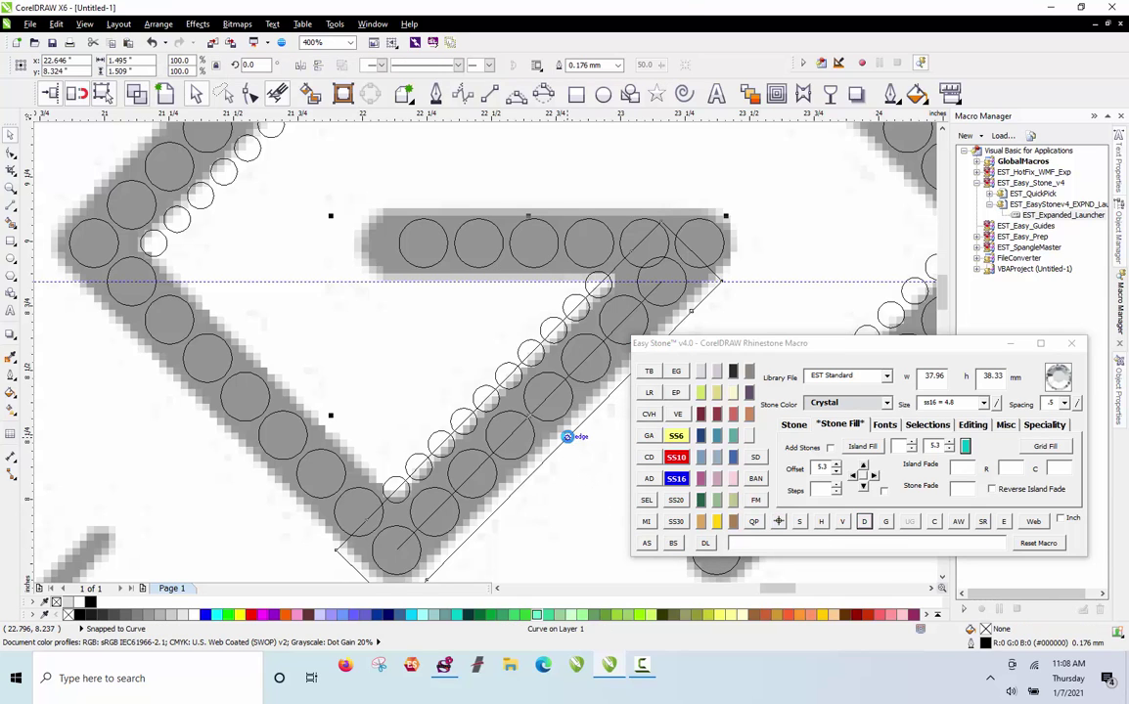
key(Delete)
click(654, 297)
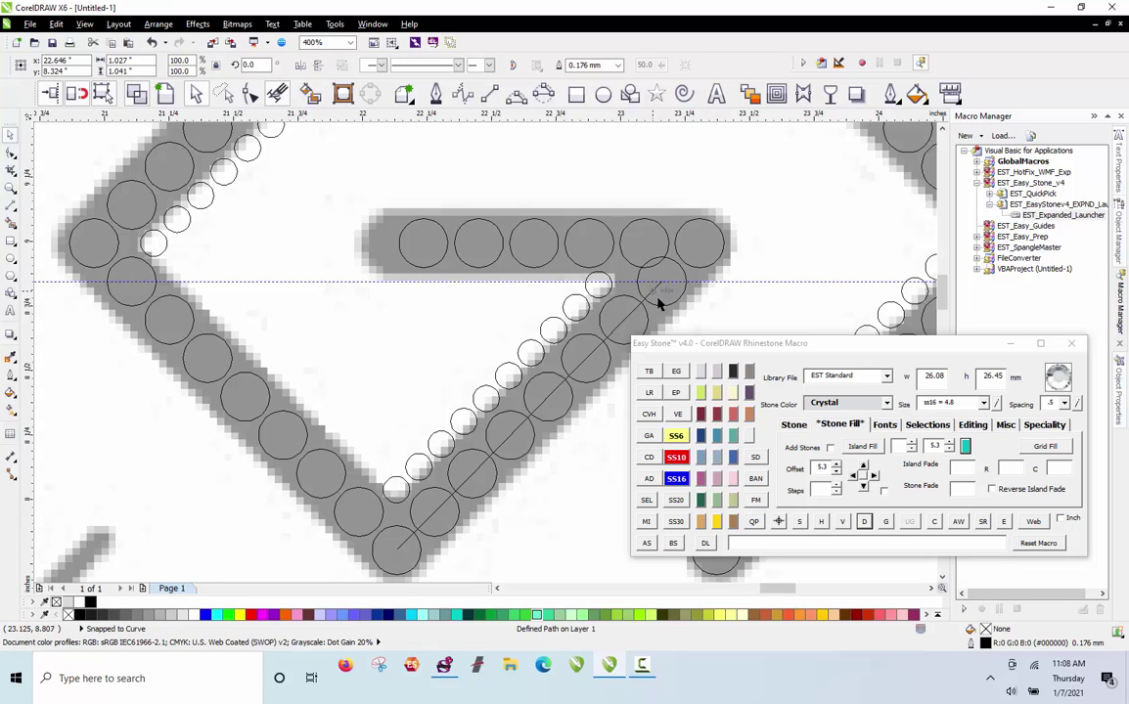
key(Delete)
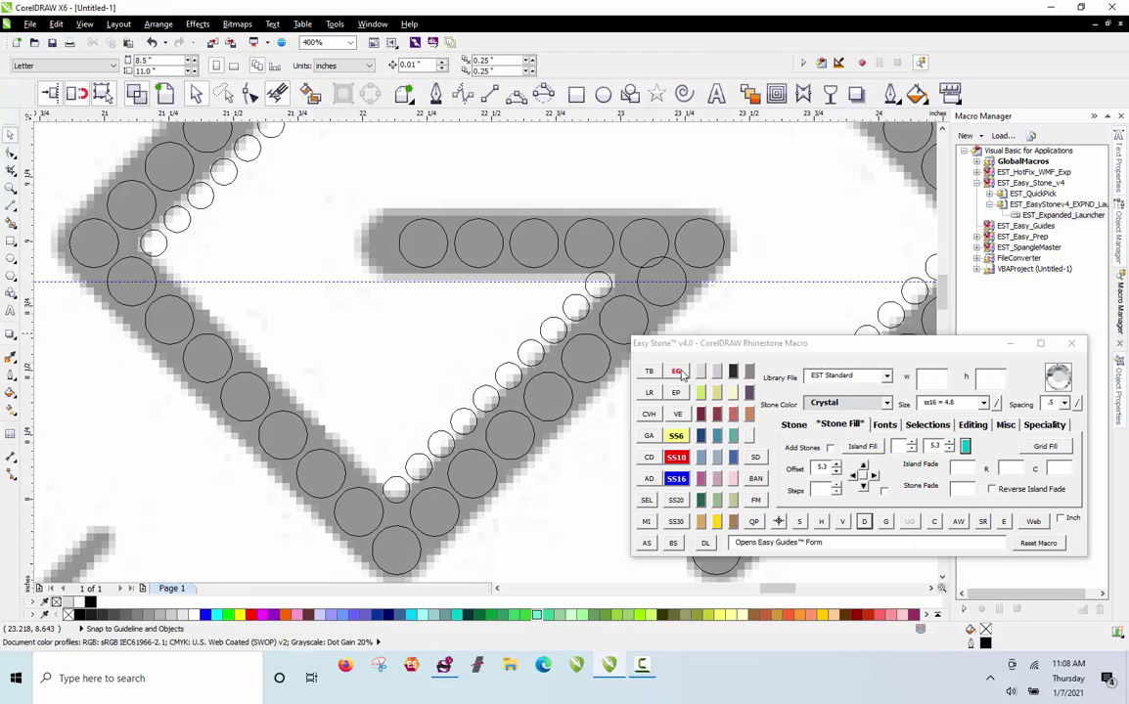
Copy the whole GAV rhinestone design below the page at lower left, keeping the original
scroll(424, 367, down, 2)
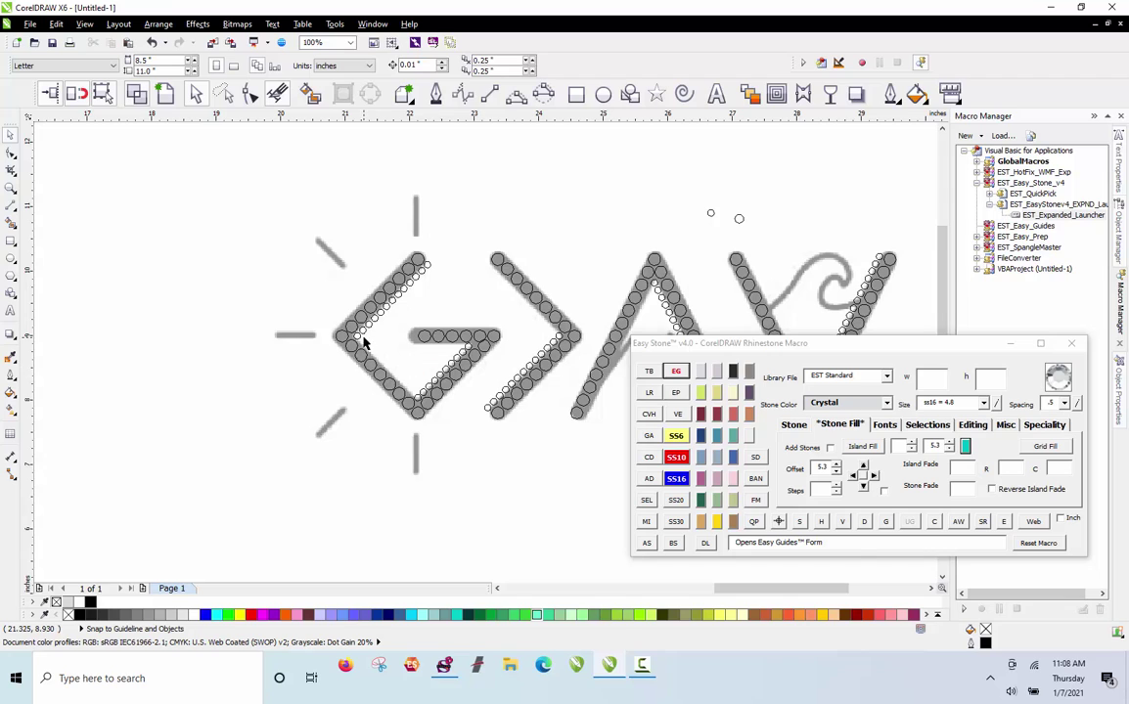
scroll(360, 344, down, 1)
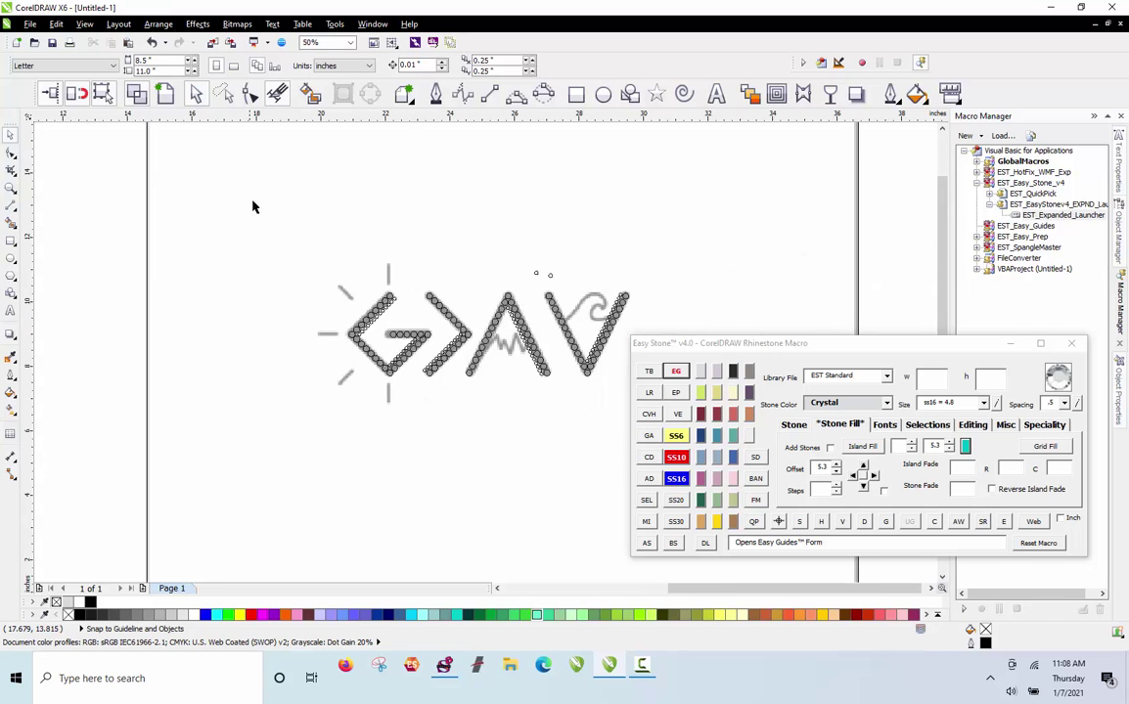
drag(260, 209, 702, 432)
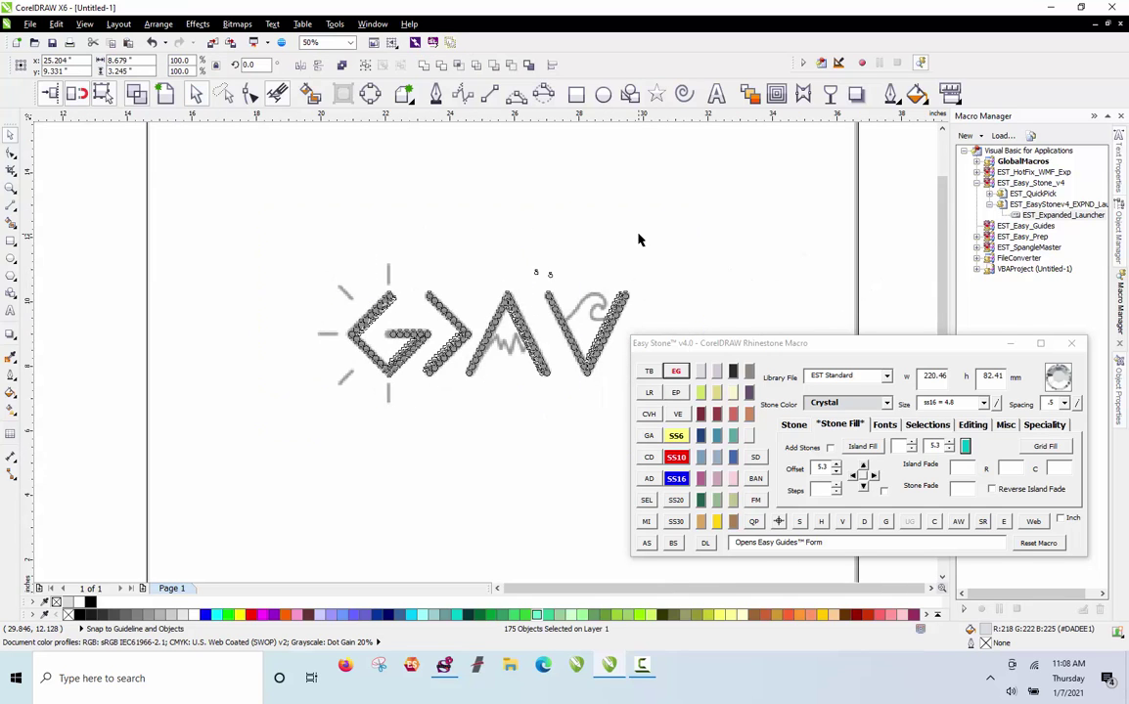
scroll(651, 237, down, 1)
drag(577, 329, 324, 512)
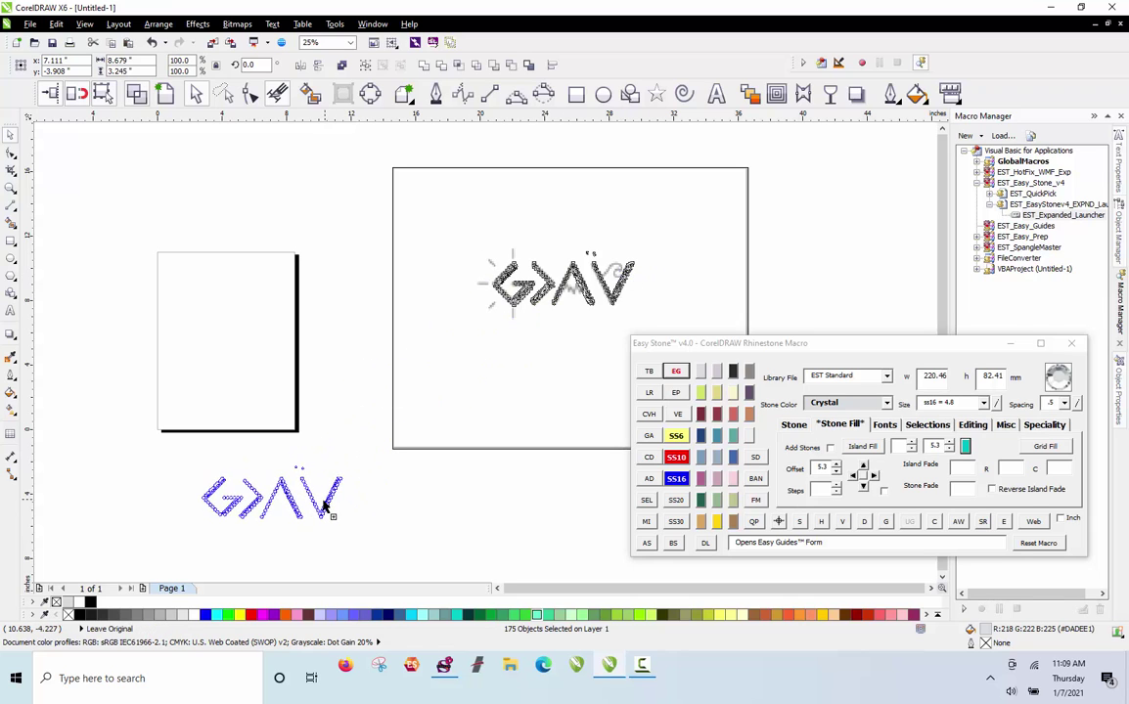
key(Escape)
Add a black Easy Stone weedbox around the copied design so the stones show white
click(958, 520)
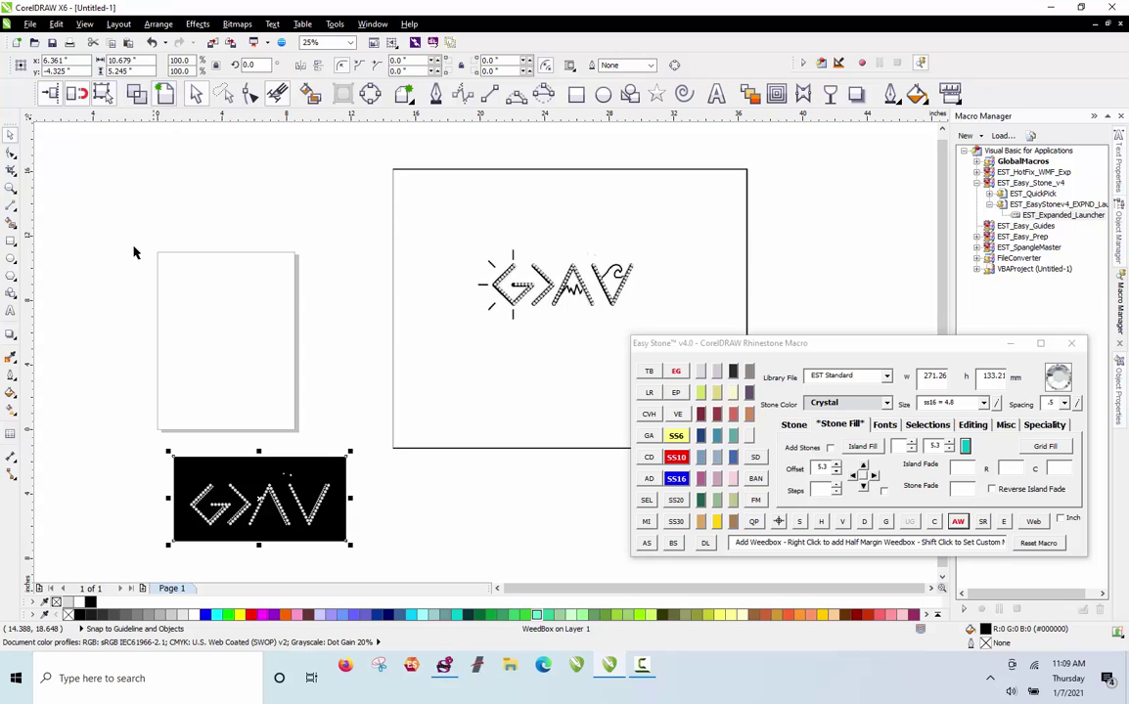
click(113, 425)
scroll(236, 555, up, 2)
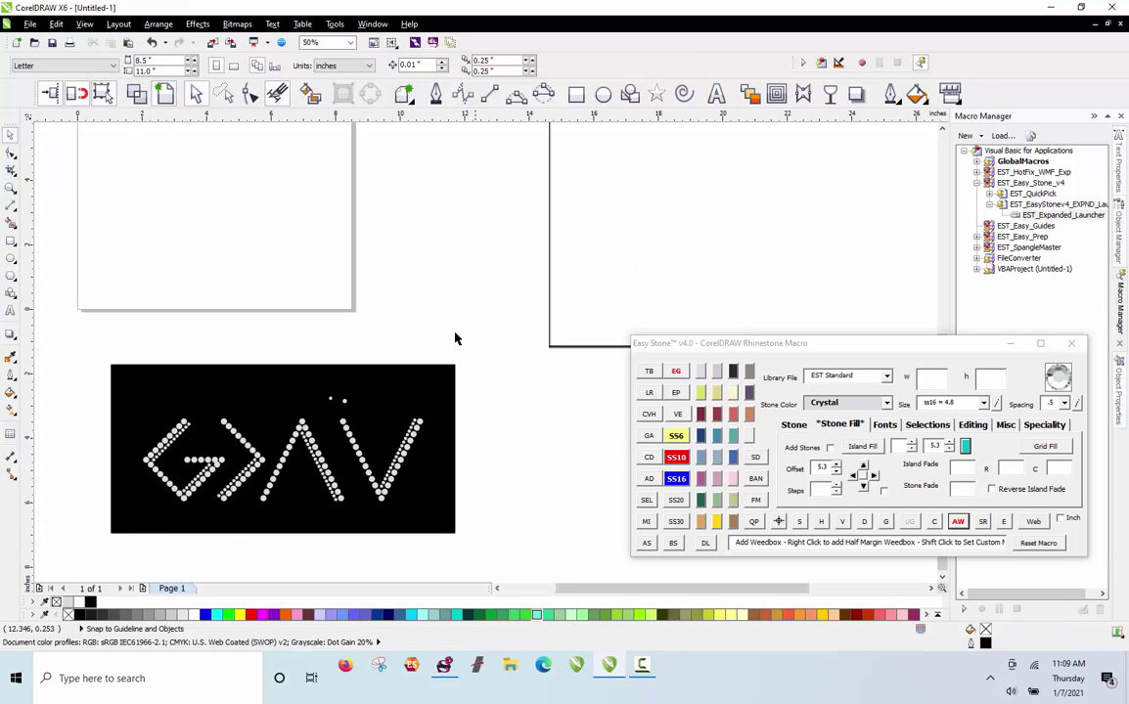
scroll(411, 392, down, 2)
scroll(354, 462, up, 4)
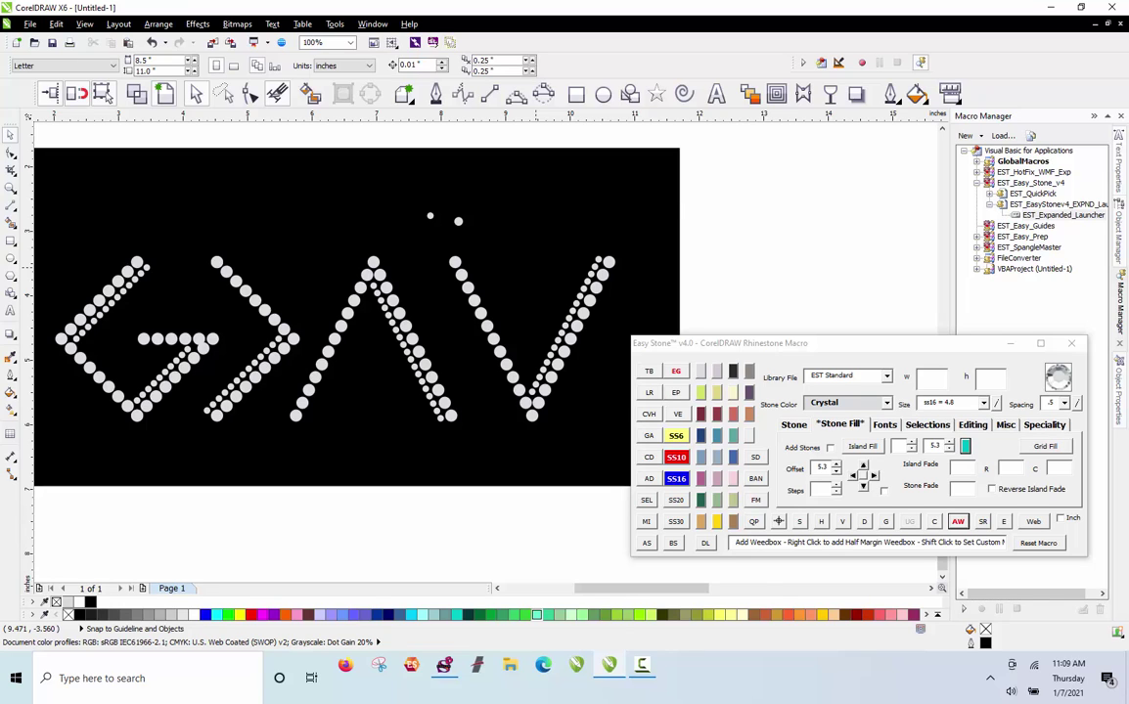
Zoom out and delete the rhinestone proof from the page
key(F3)
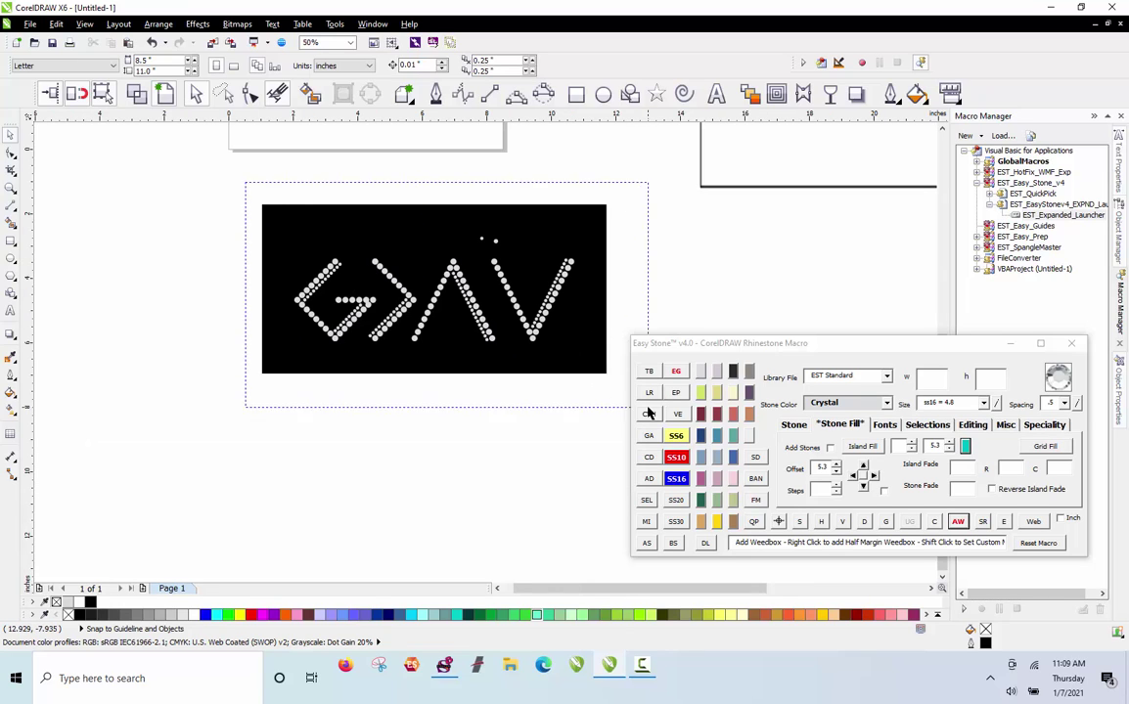
click(438, 360)
key(Delete)
key(F3)
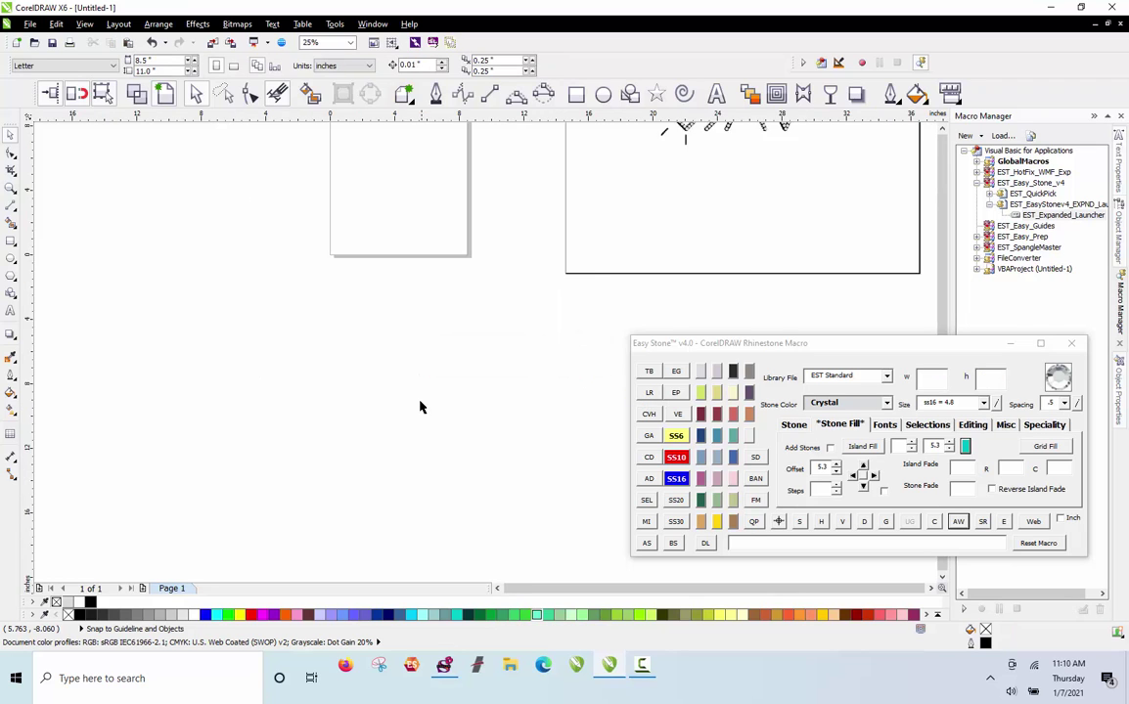
Zoom in to 400% on the curl of the V in the original GAV artwork
scroll(421, 407, down, 1)
scroll(626, 235, up, 2)
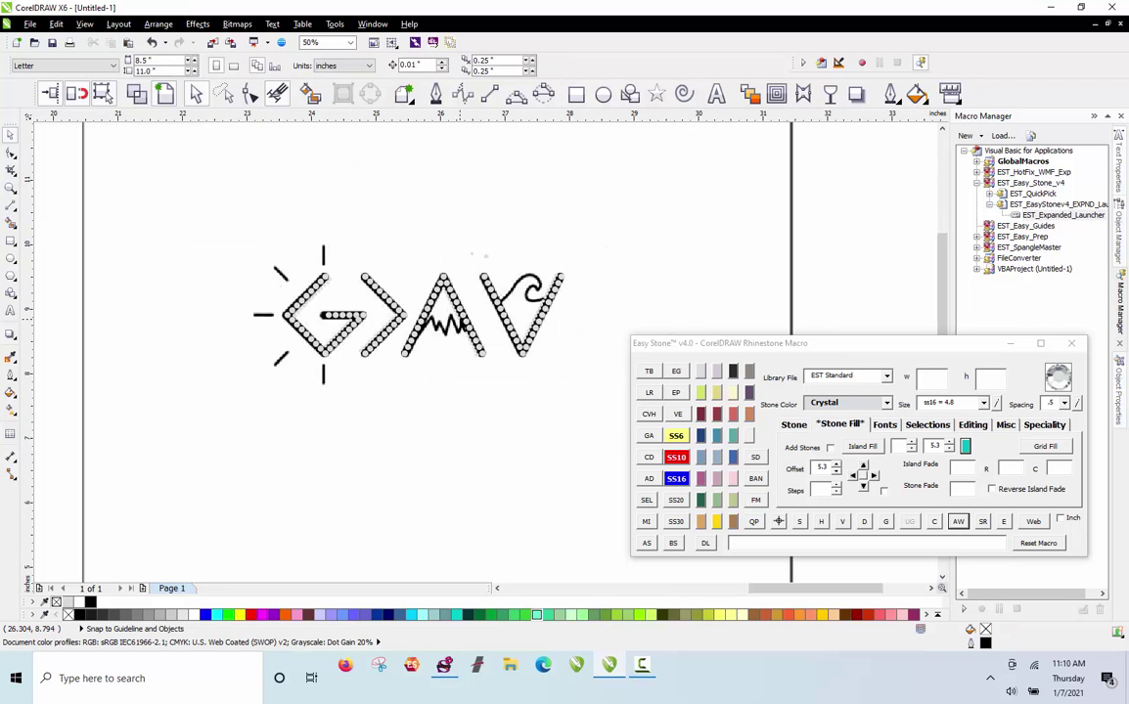
scroll(462, 322, up, 1)
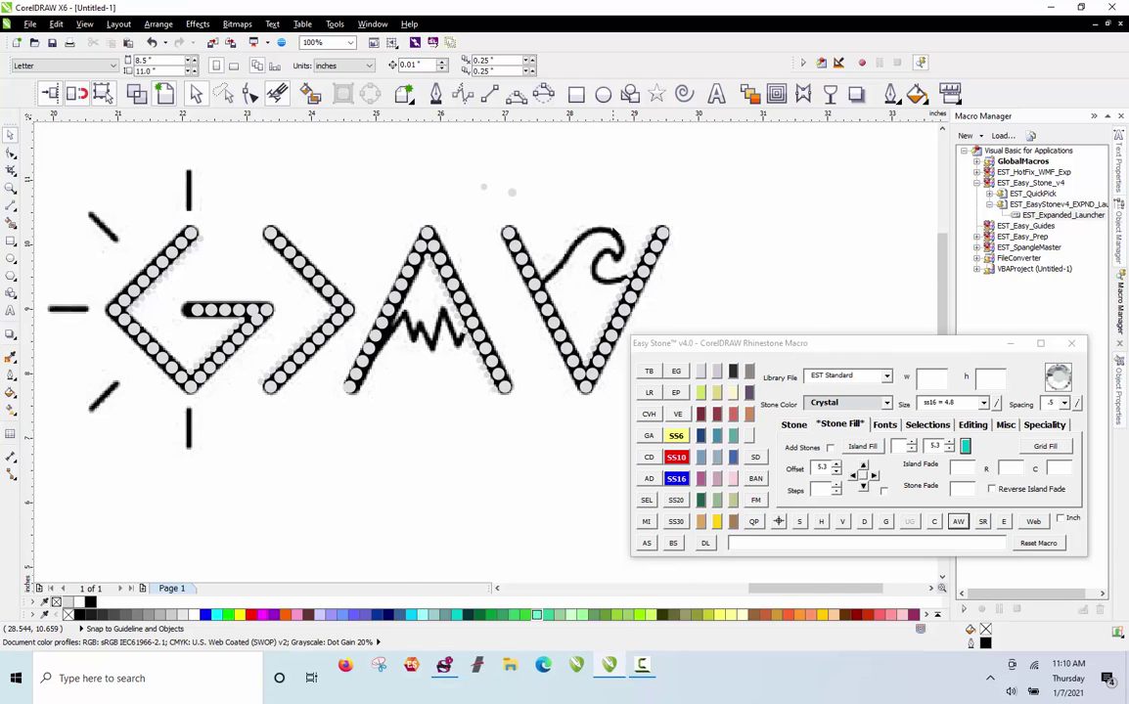
scroll(606, 238, up, 2)
scroll(404, 296, down, 1)
scroll(549, 309, up, 1)
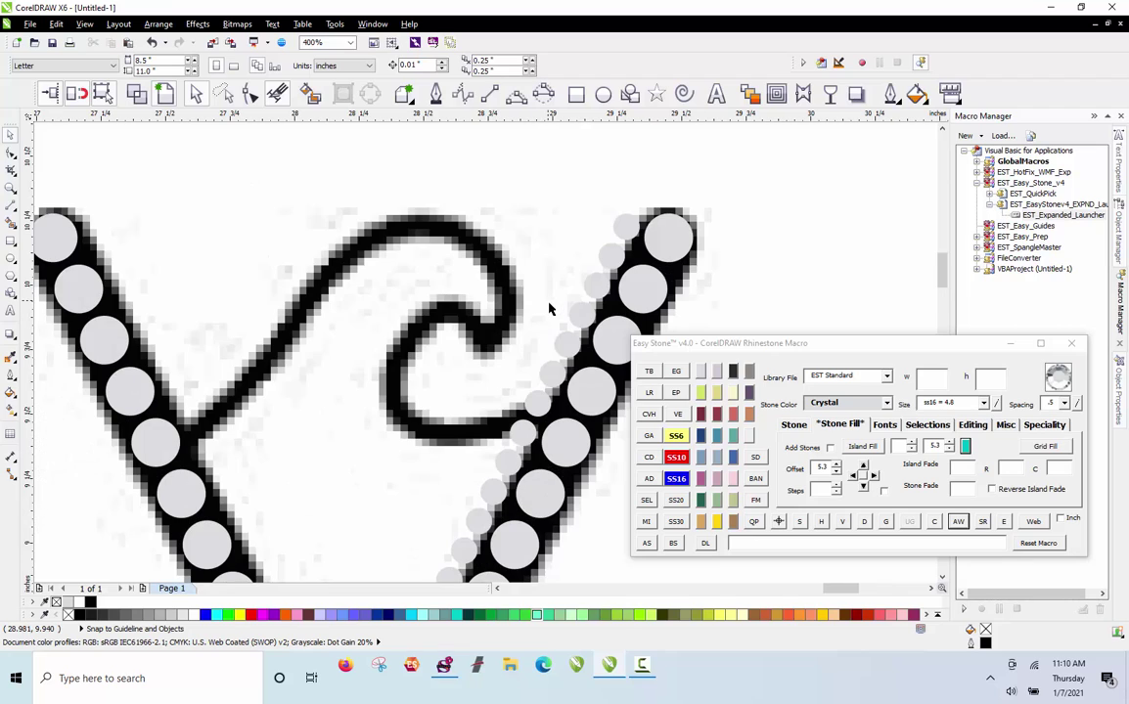
Switch Easy Stone to Lt Siam SS10 and place the first red stones on the swirl's inner curve
click(717, 413)
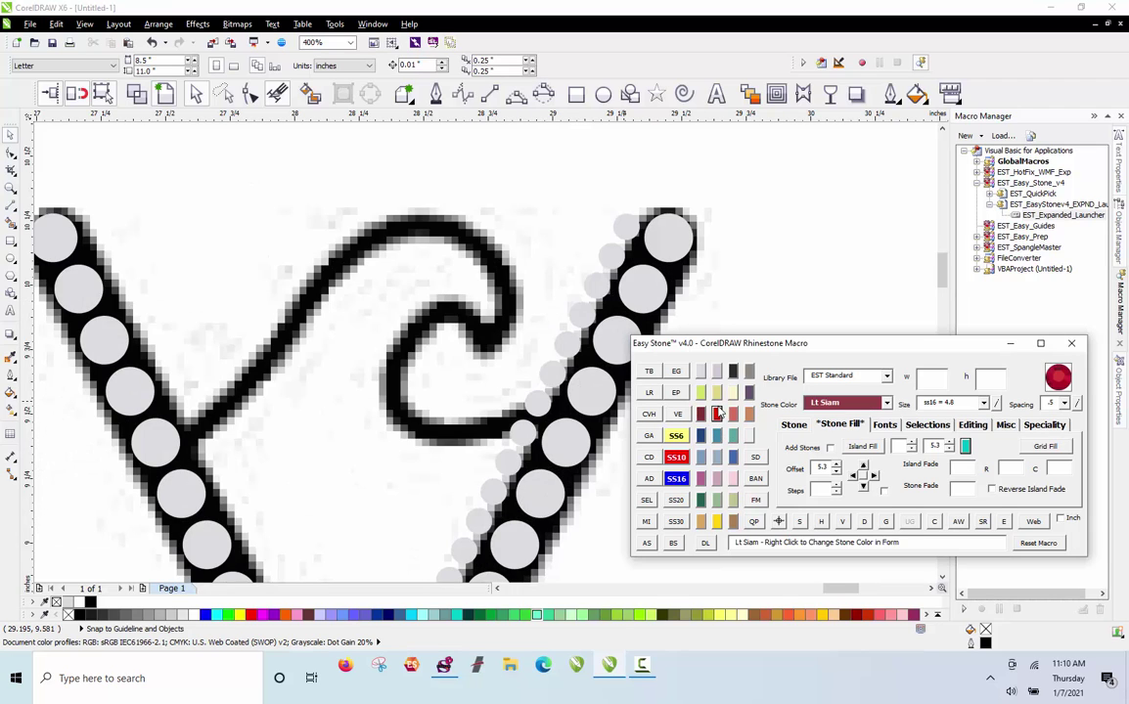
click(676, 457)
click(645, 543)
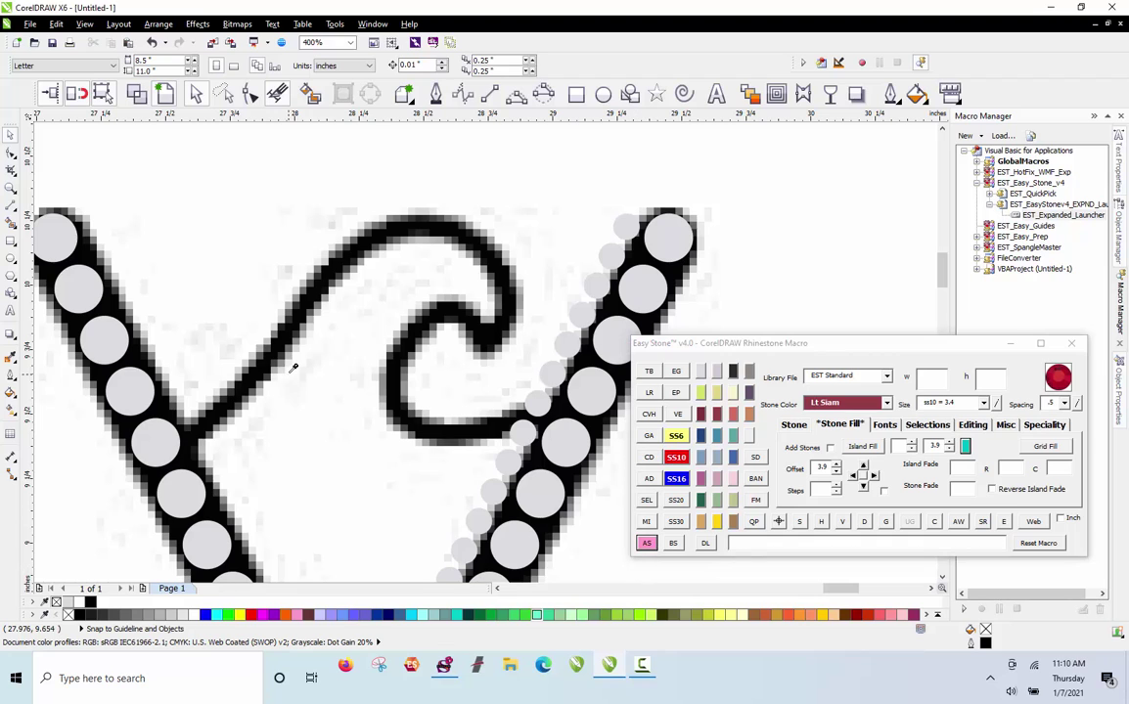
click(402, 384)
scroll(401, 387, up, 1)
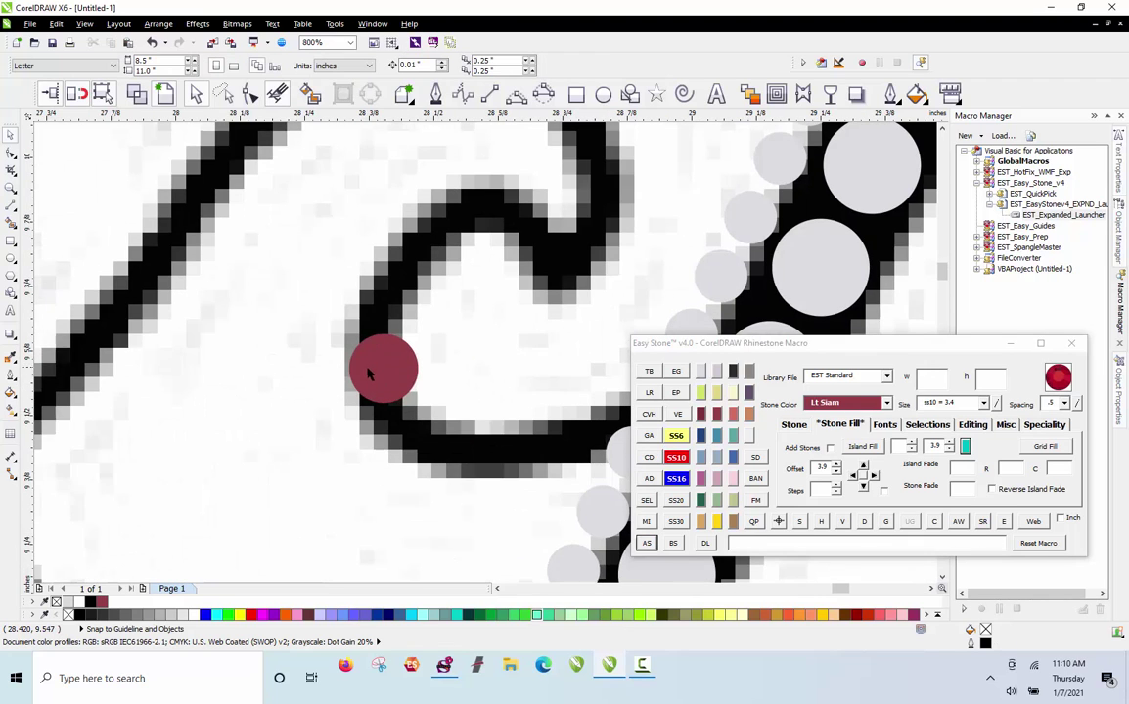
scroll(448, 374, down, 1)
scroll(366, 378, up, 1)
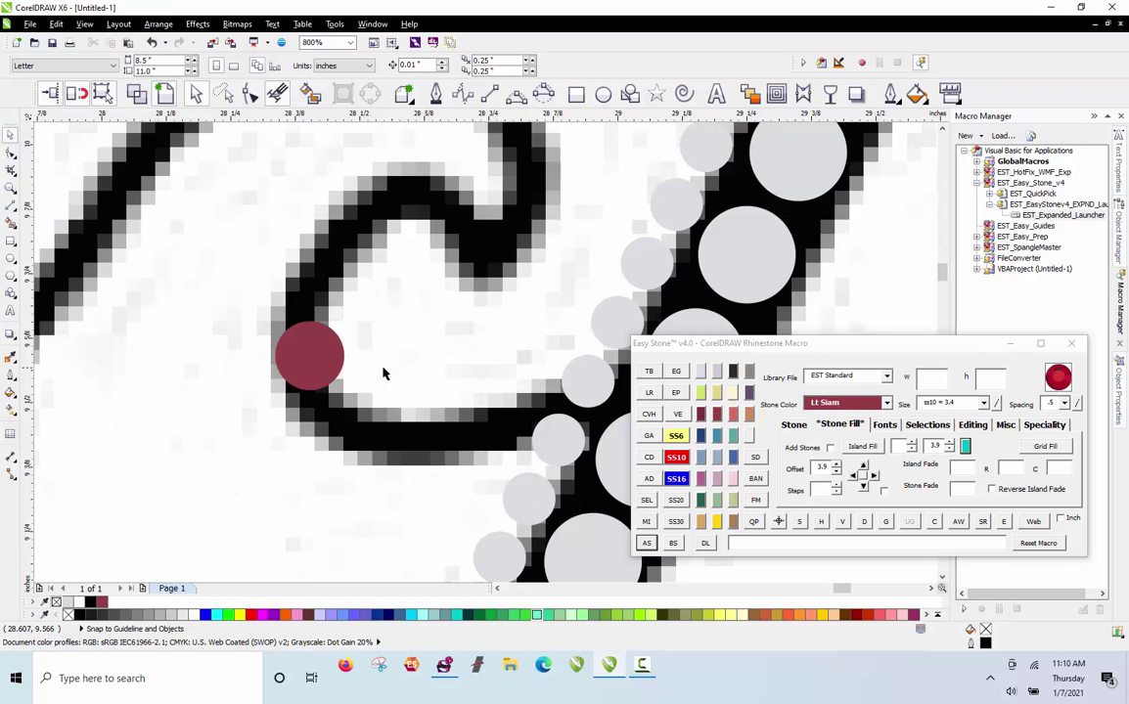
drag(315, 373, 441, 198)
key(space)
key(space)
key(space)
key(space)
key(space)
Add Lt Siam stones around the curl, along the swirl's top and on its left curve
scroll(391, 305, down, 2)
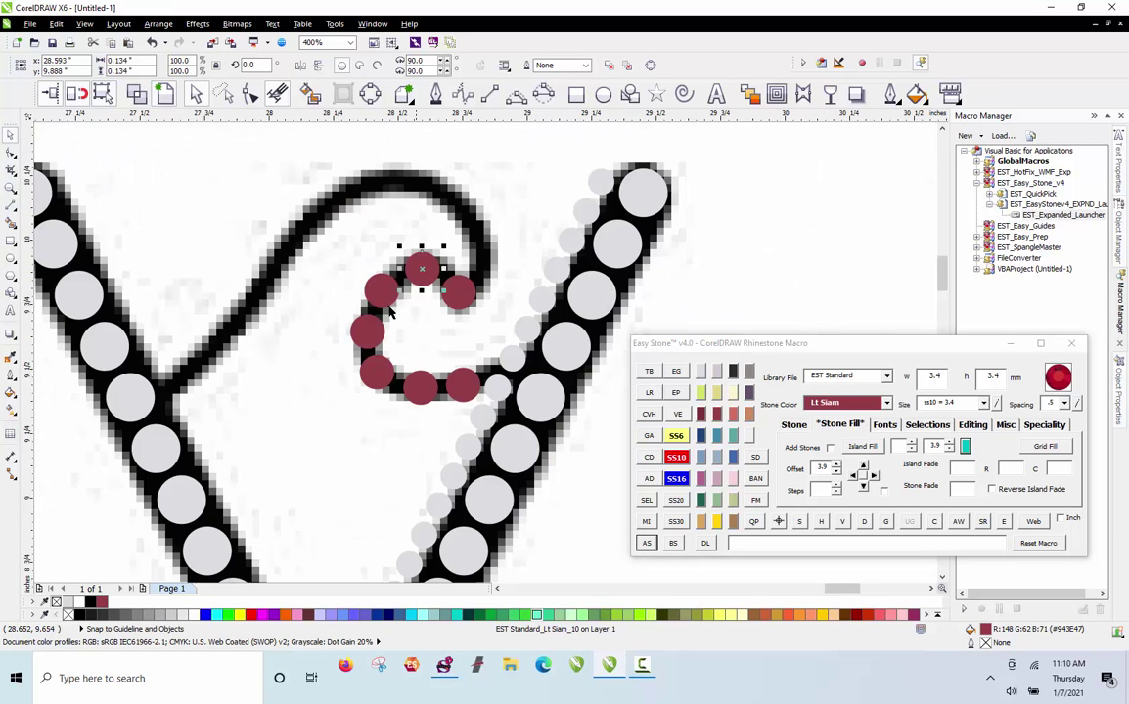
scroll(416, 214, up, 2)
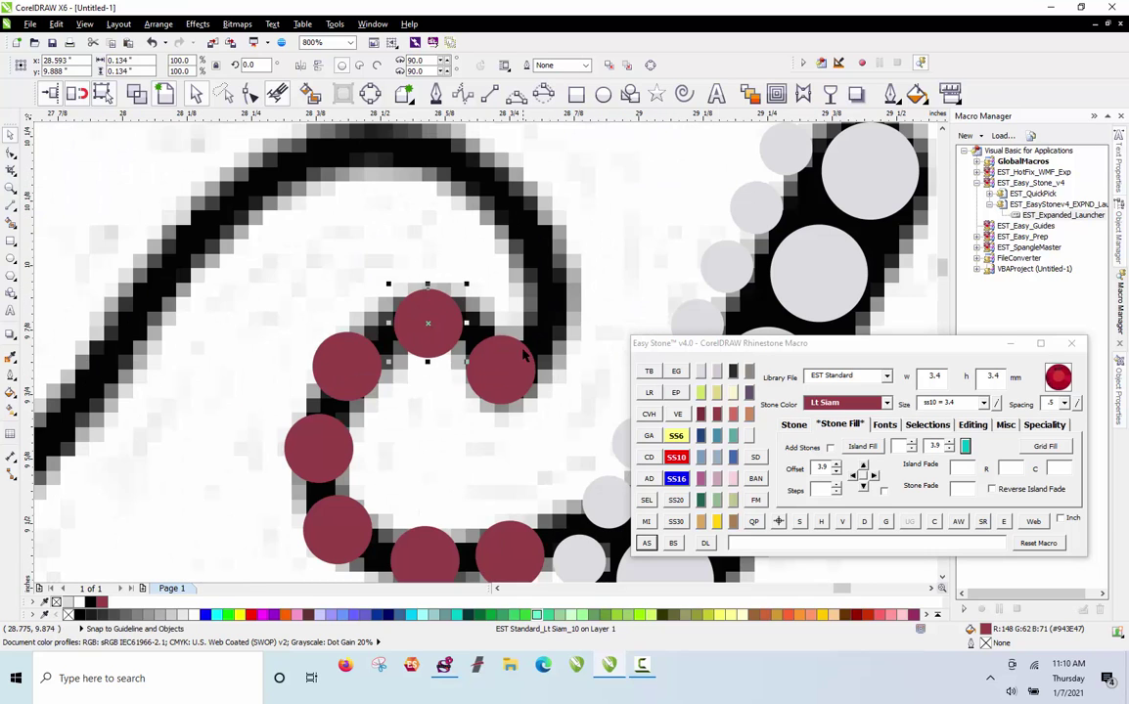
click(537, 291)
click(513, 191)
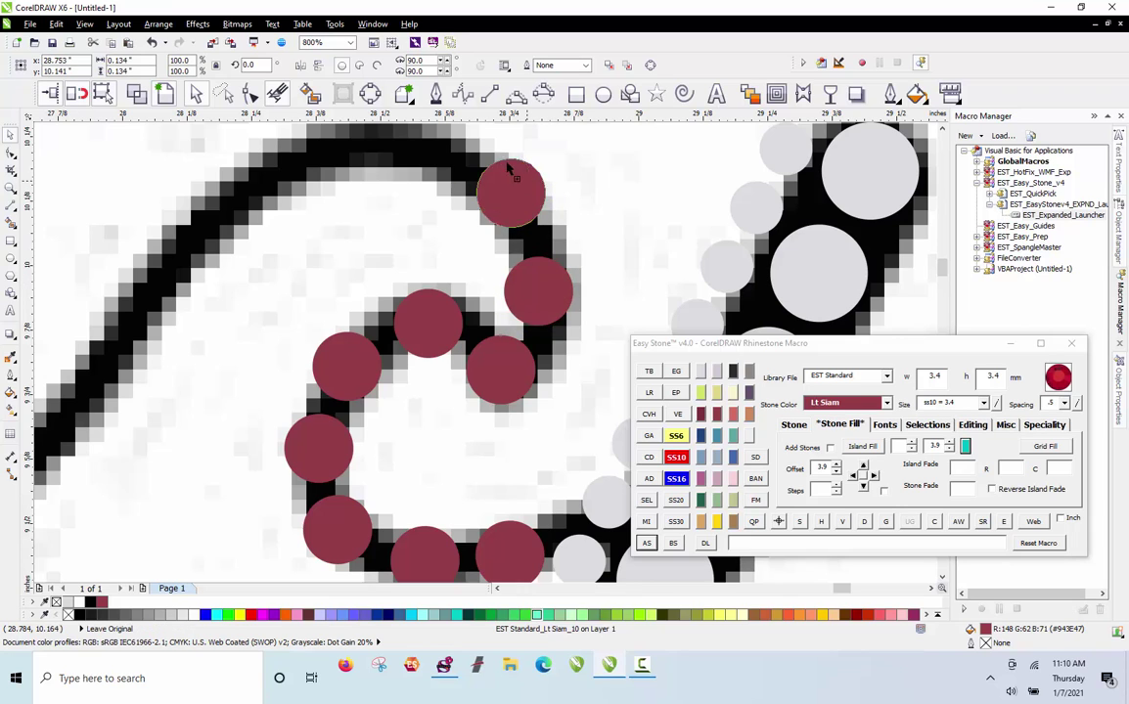
scroll(398, 154, up, 1)
click(387, 176)
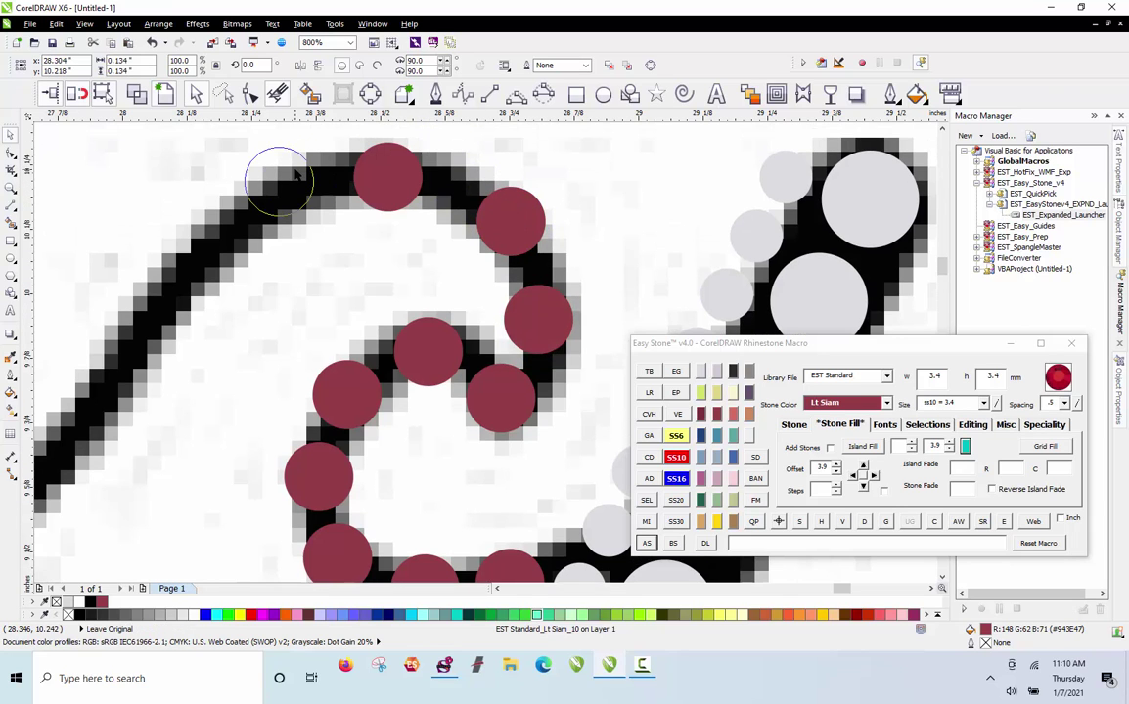
click(270, 192)
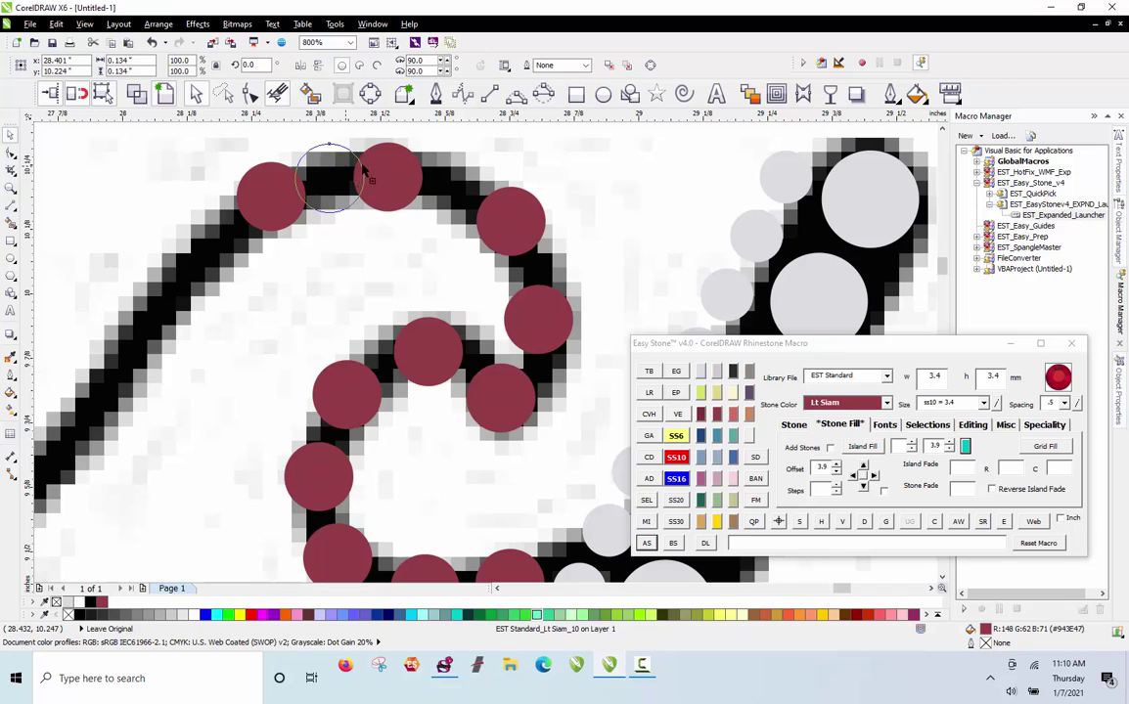
click(328, 176)
click(466, 174)
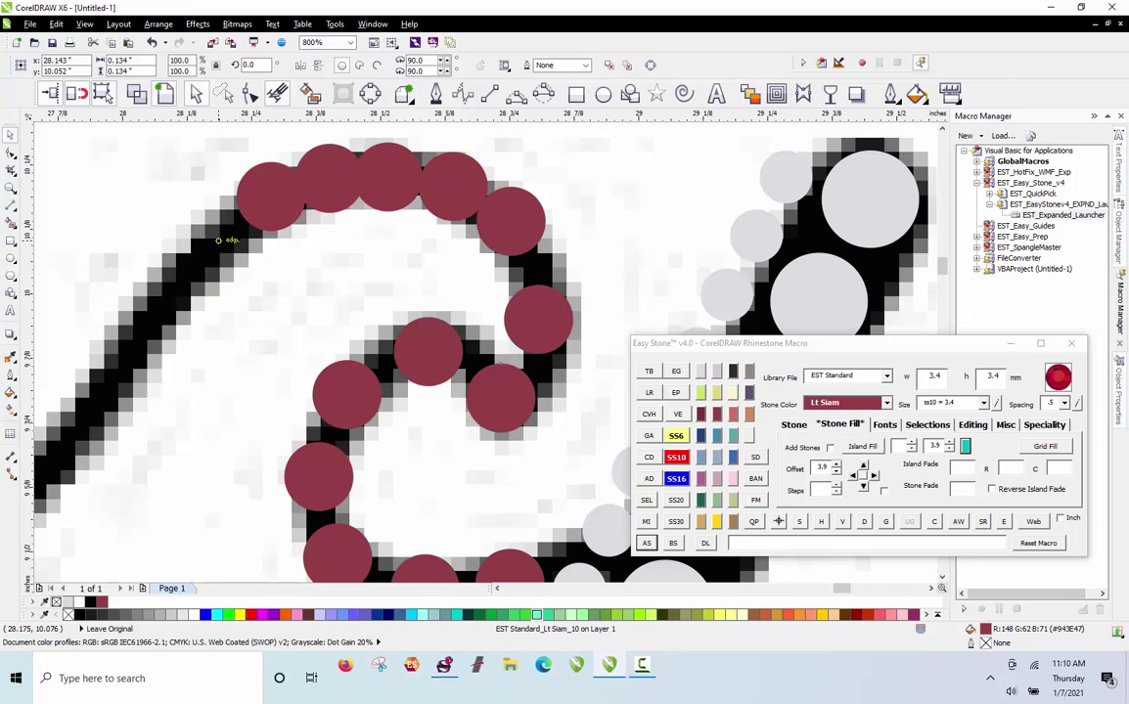
click(201, 260)
key(F3)
scroll(154, 347, up, 2)
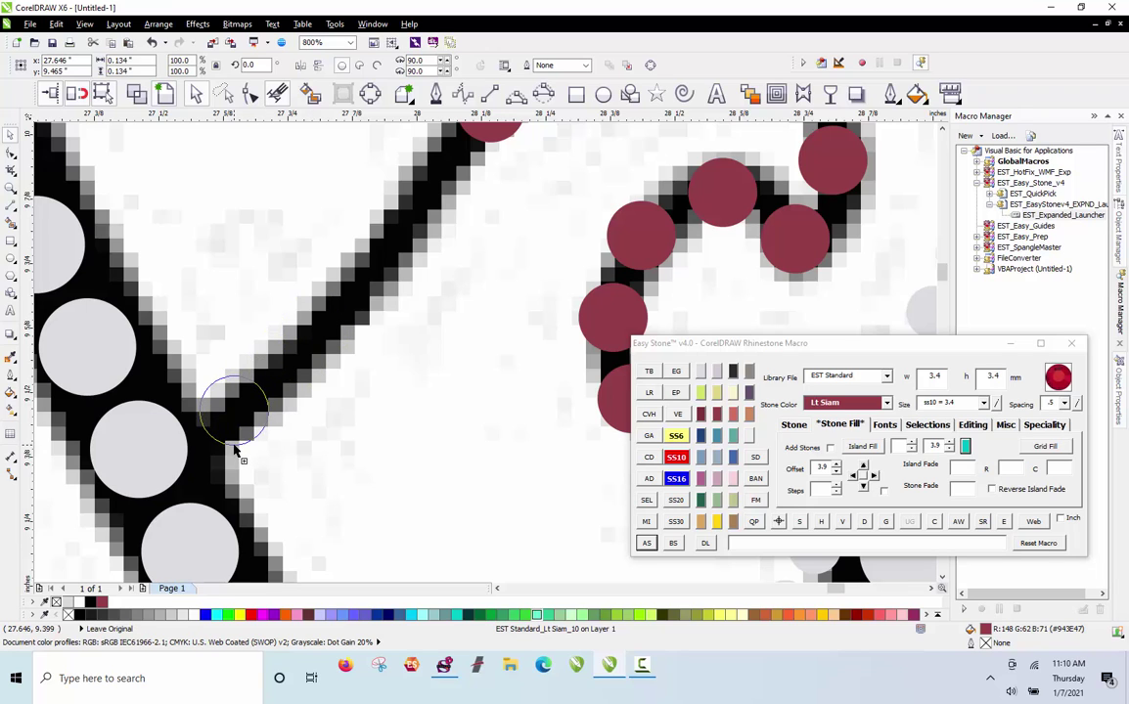
Run a line of four red stones up the swirl's tail stroke
click(232, 411)
click(300, 348)
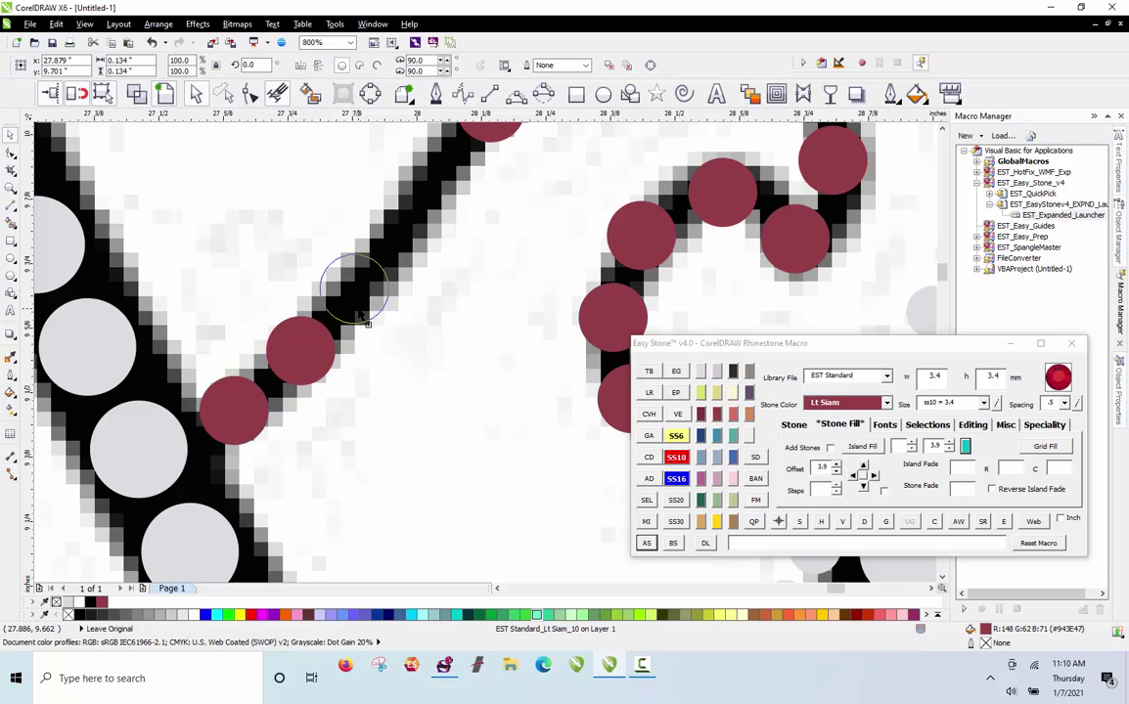
click(360, 286)
click(427, 209)
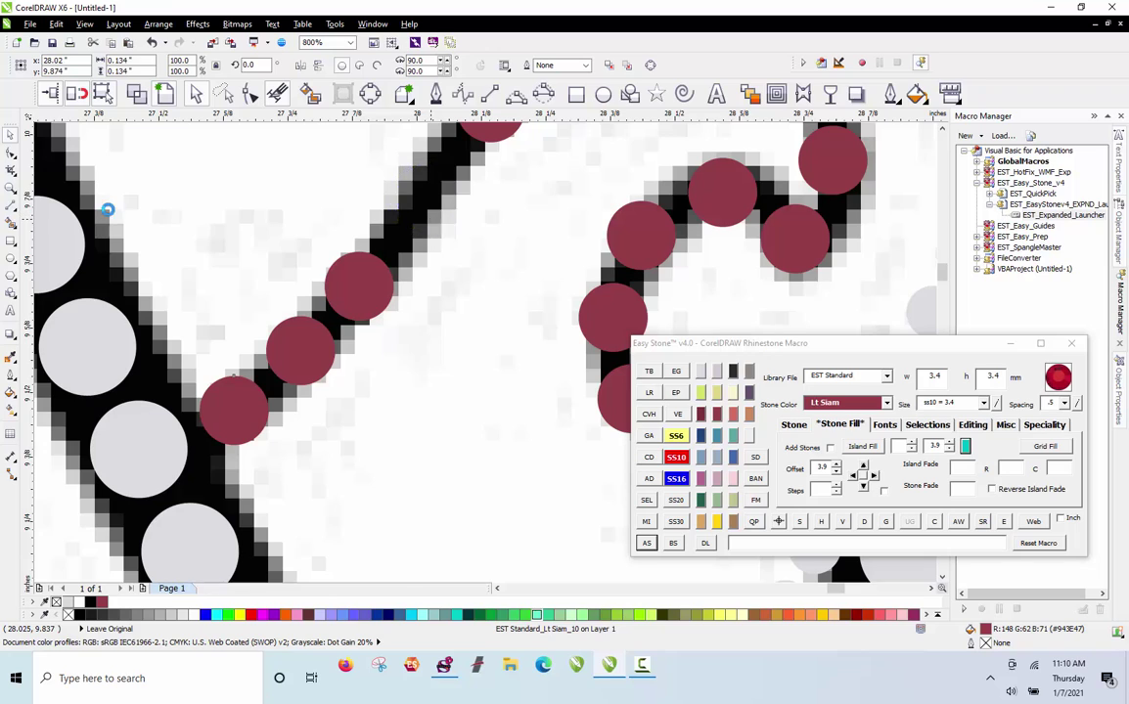
scroll(61, 350, down, 2)
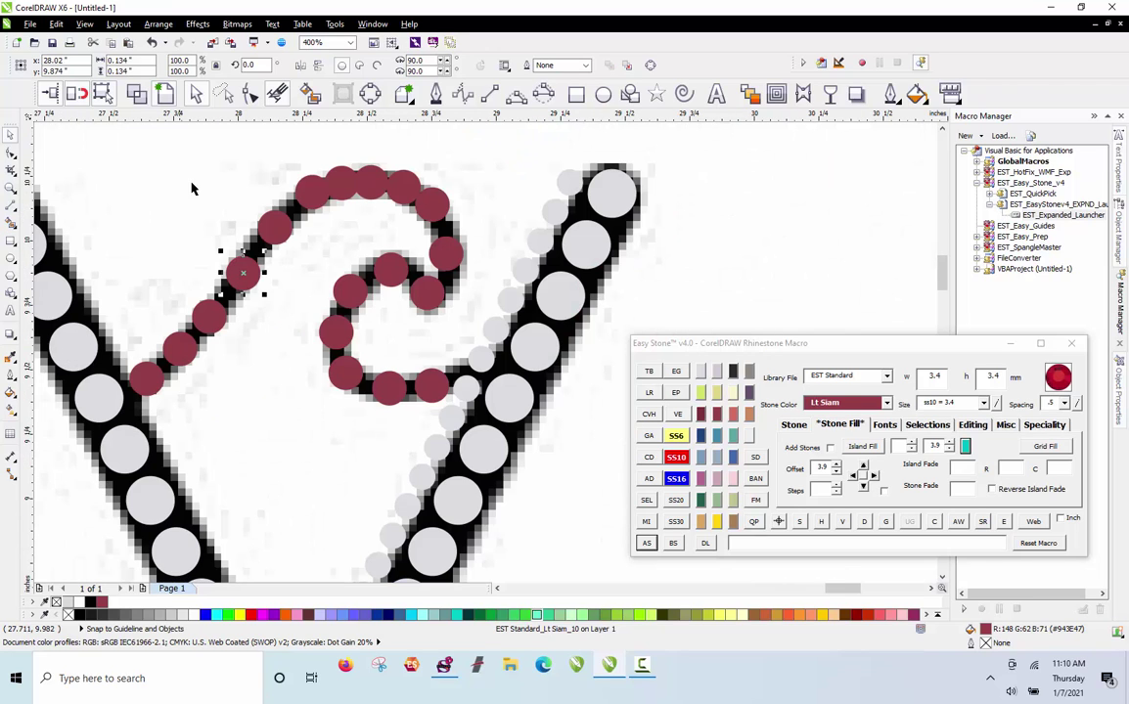
click(223, 93)
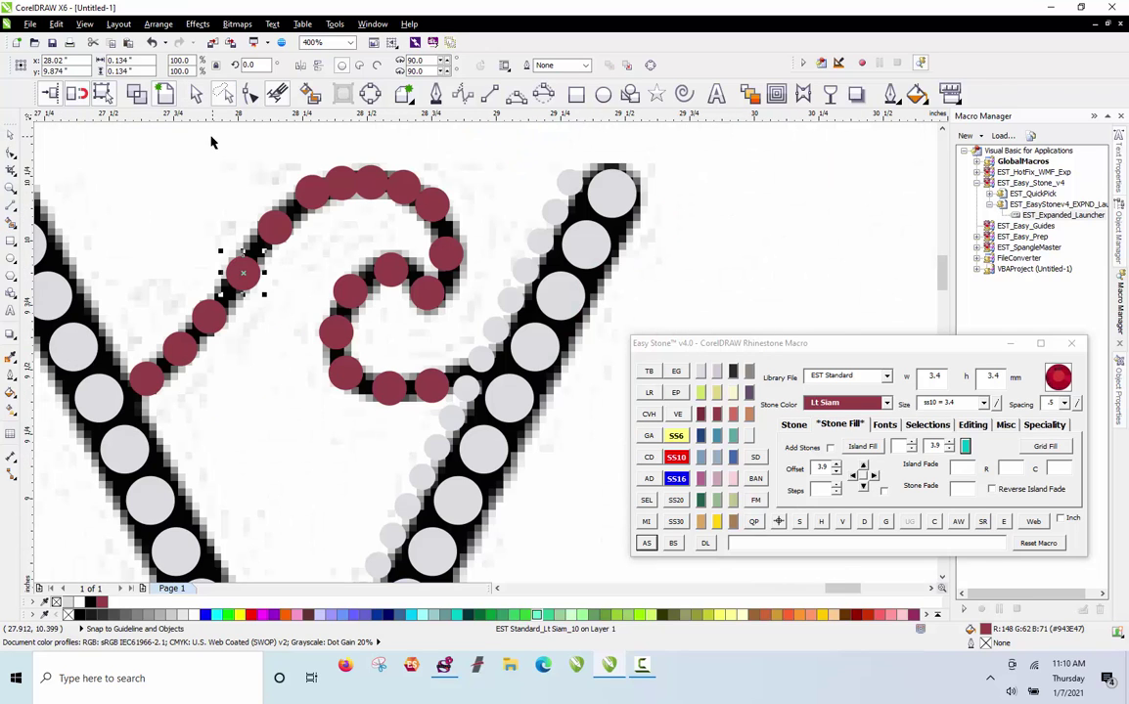
Lasso the upper swirl stones and respace them evenly with Easy Stone's D button
mouse_move(203, 162)
mouse_down()
mouse_move(156, 331)
mouse_move(153, 389)
mouse_move(365, 244)
mouse_move(438, 245)
mouse_move(486, 275)
mouse_move(427, 290)
mouse_up()
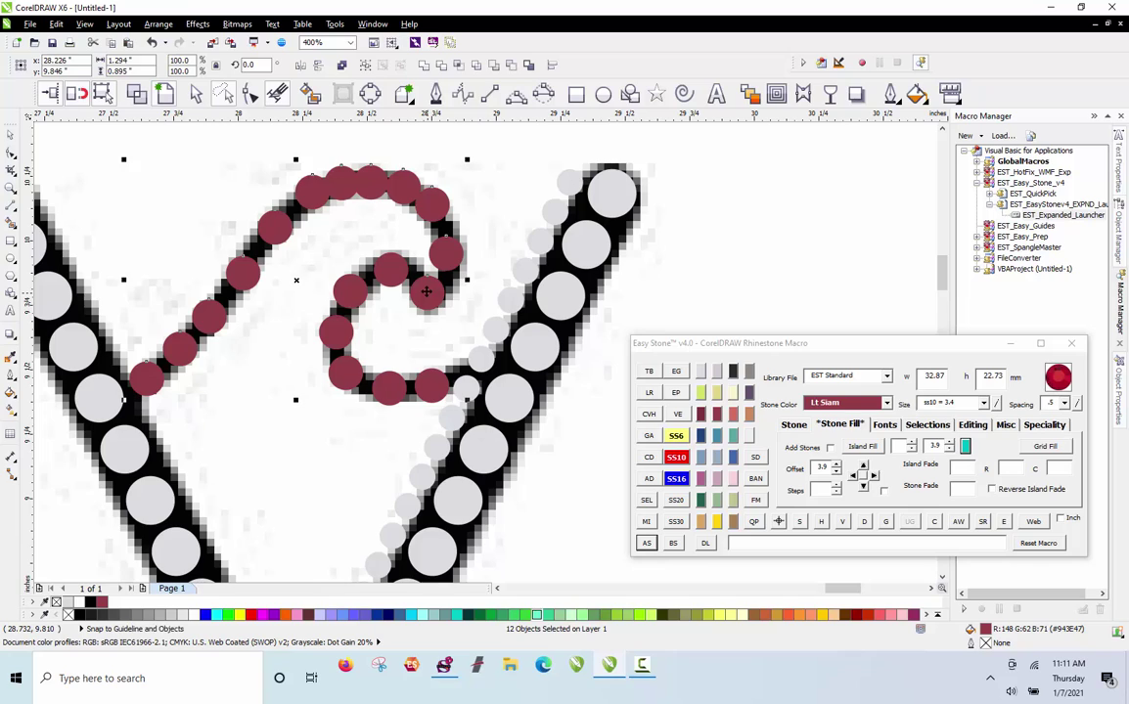
click(649, 615)
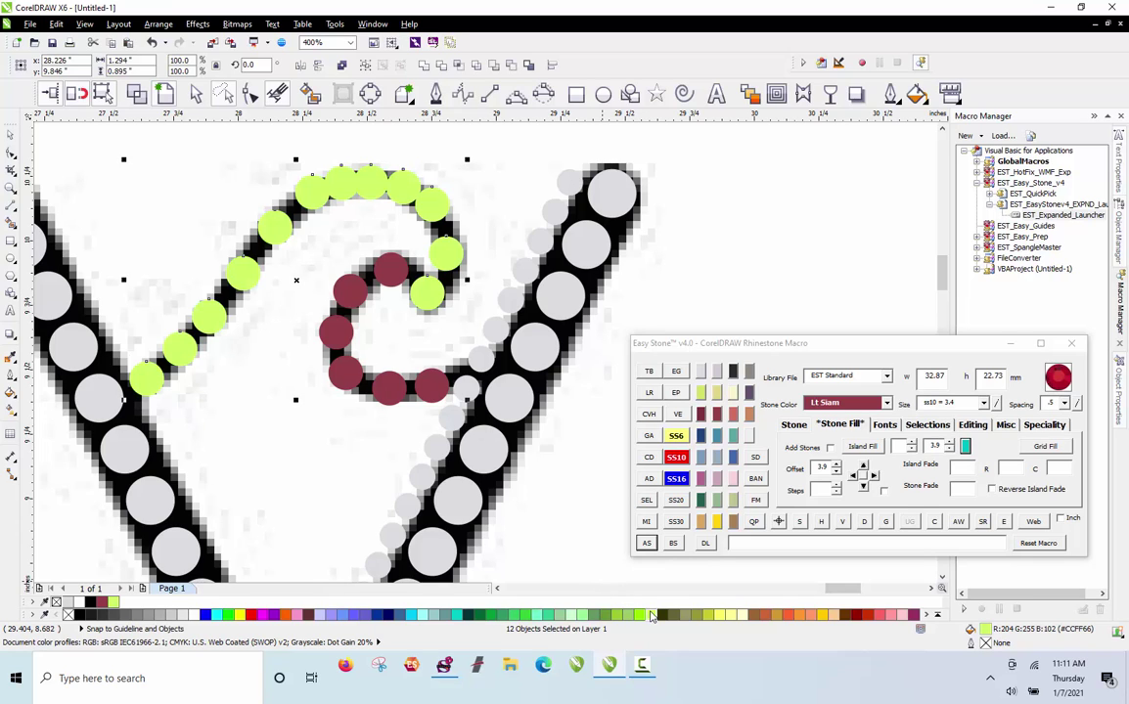
key(ctrl+z)
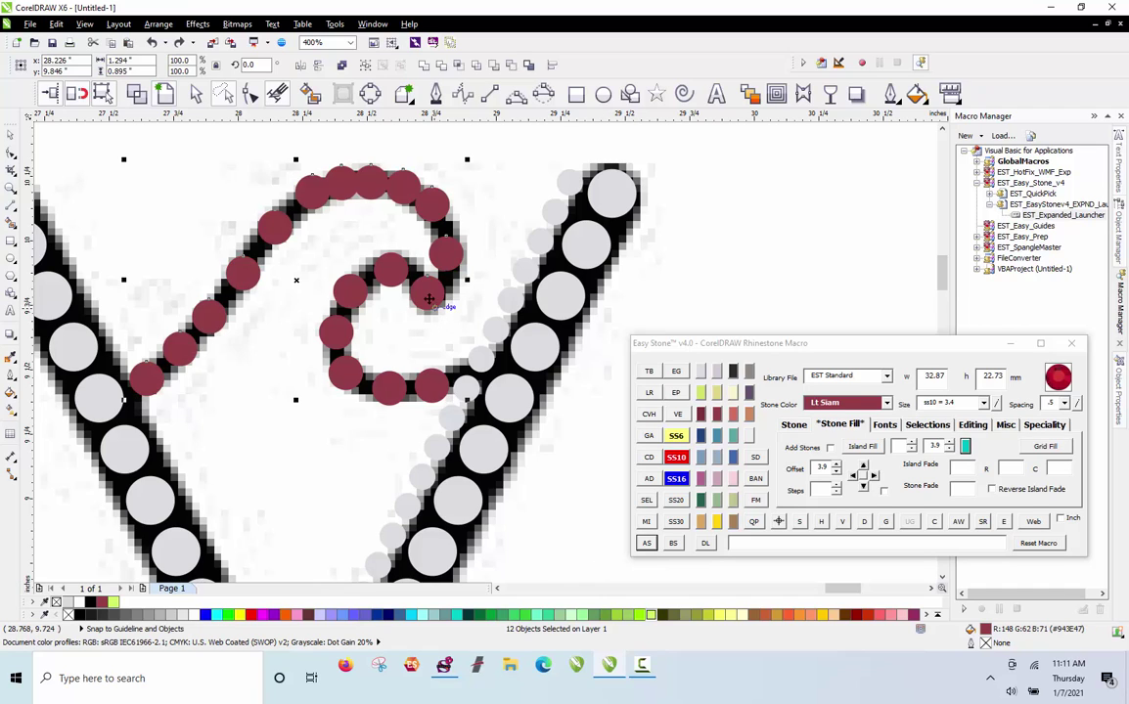
click(865, 523)
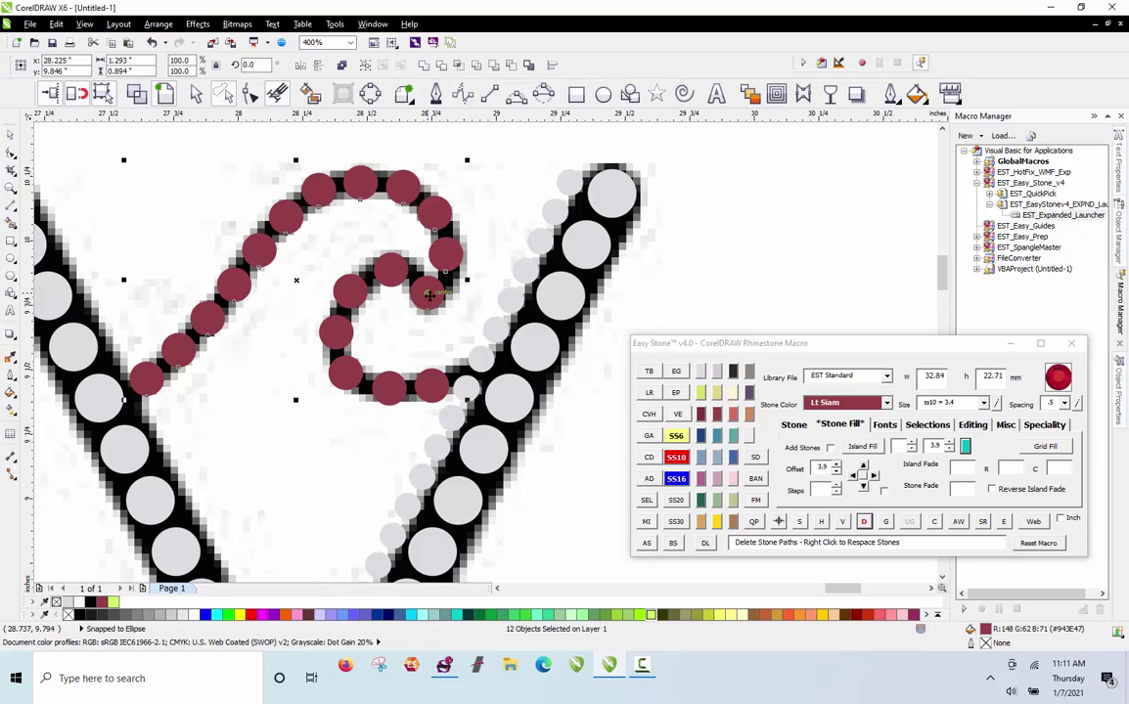
Select the eight inner-curl stones, respace them evenly along the curve, then deselect
click(201, 376)
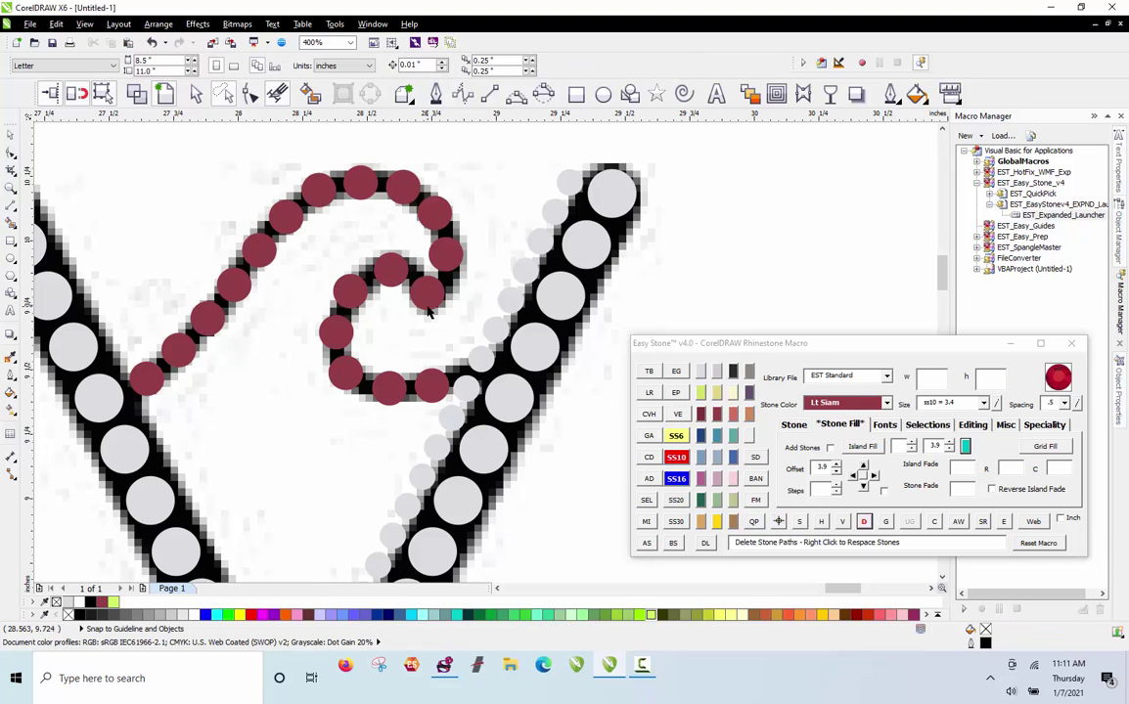
click(427, 294)
shift+click(390, 266)
shift+click(349, 291)
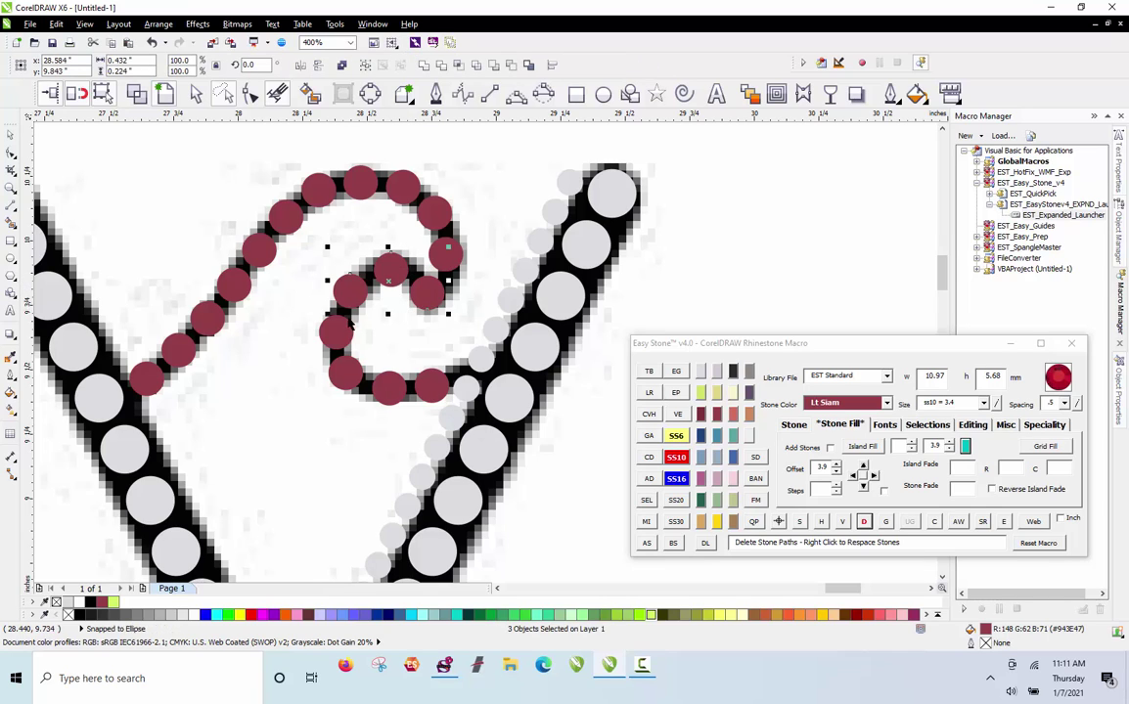
shift+click(335, 333)
shift+click(347, 373)
shift+click(390, 387)
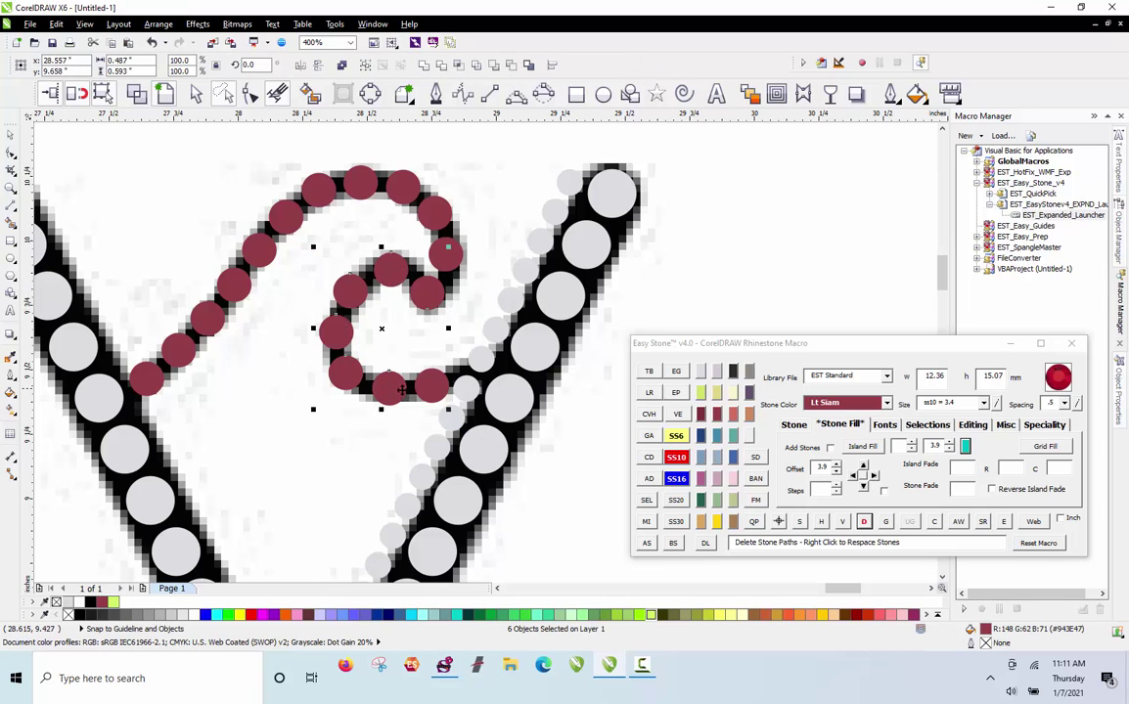
shift+click(431, 386)
click(863, 521)
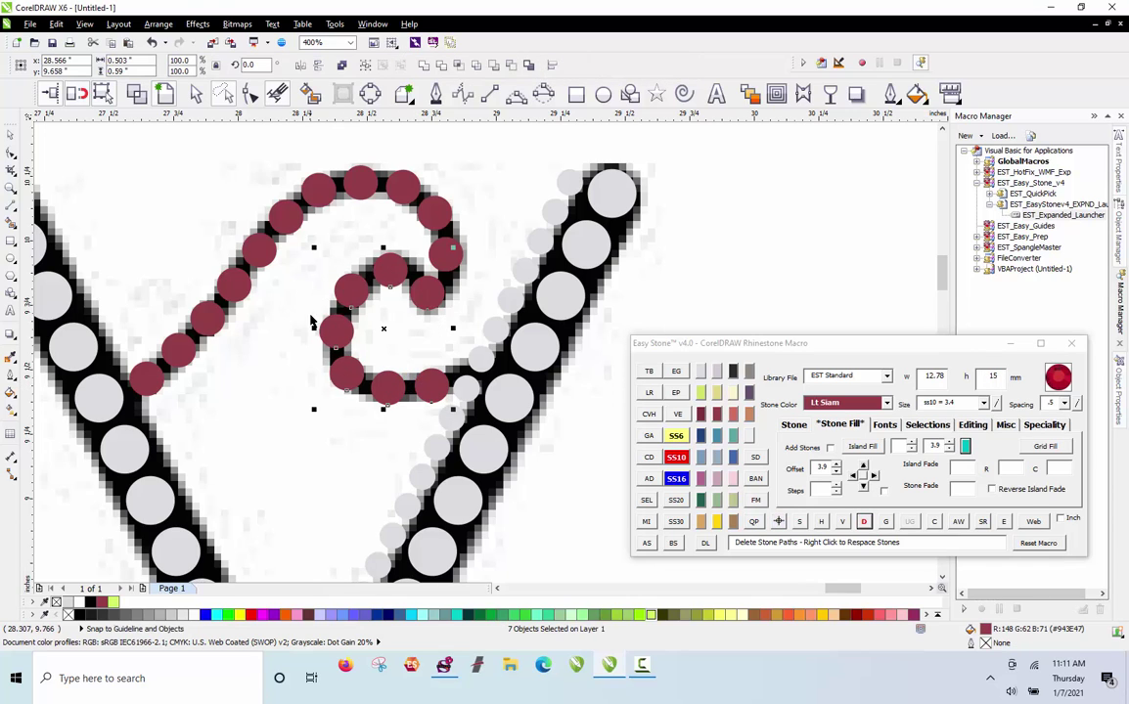
click(496, 223)
Place a Lt Siam stone on the top vertical ray and stack five with Offset Up
scroll(533, 291, down, 2)
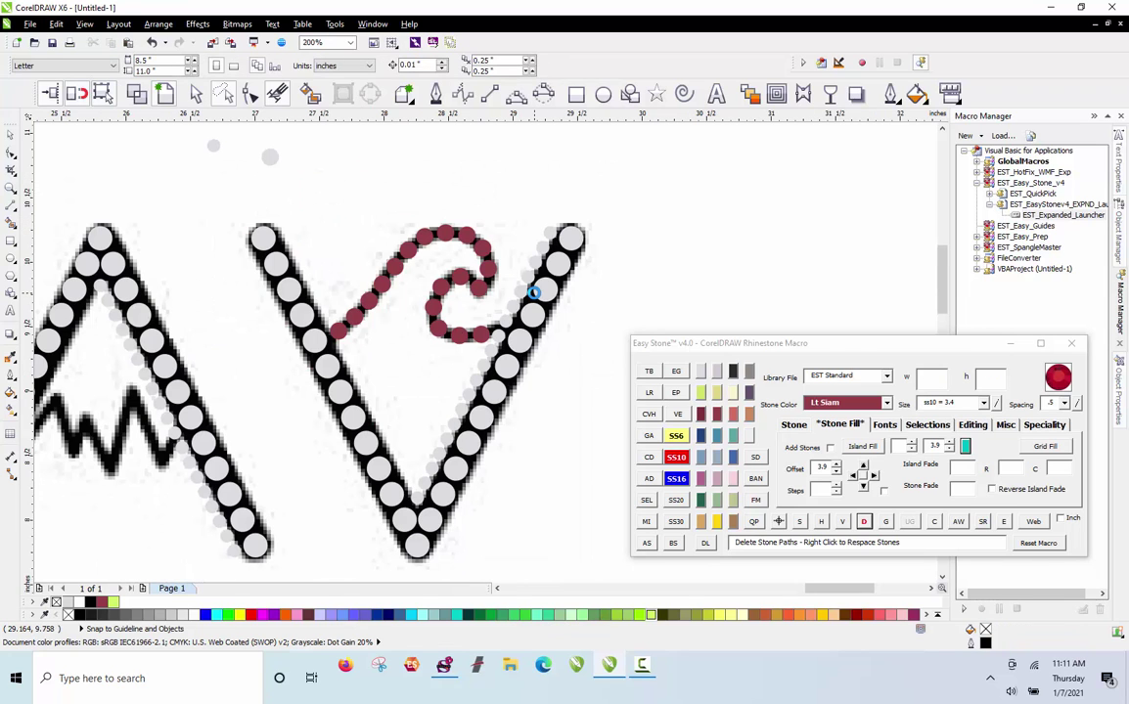
scroll(536, 294, down, 2)
scroll(315, 336, up, 2)
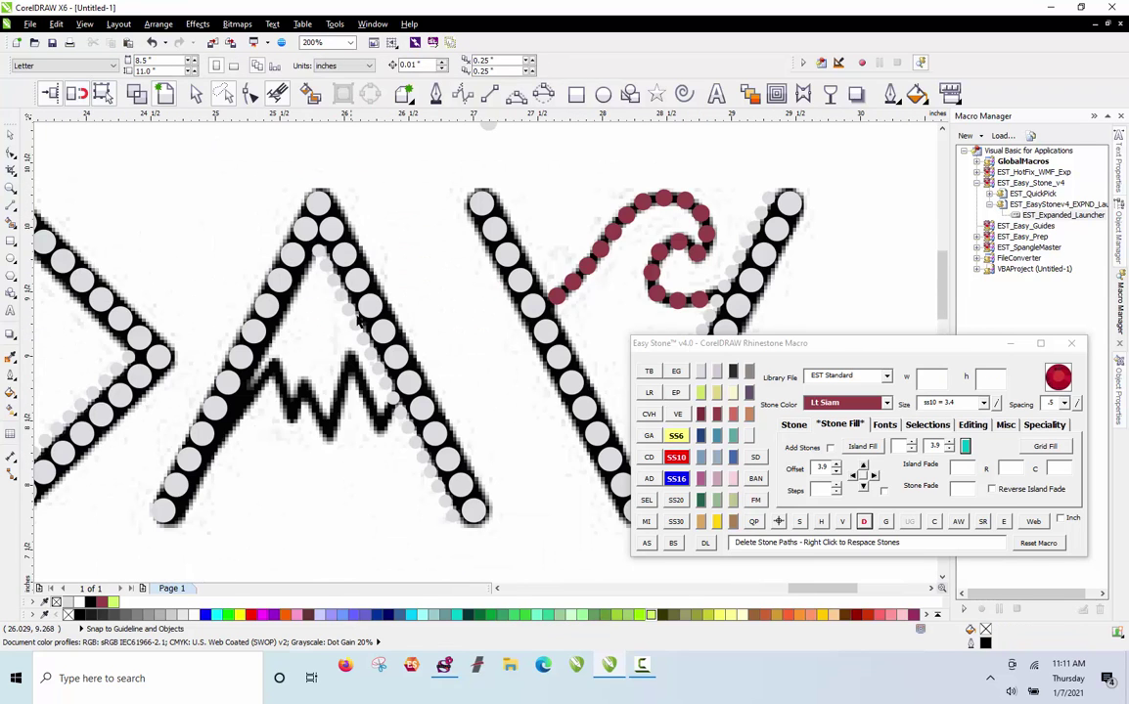
scroll(588, 310, down, 2)
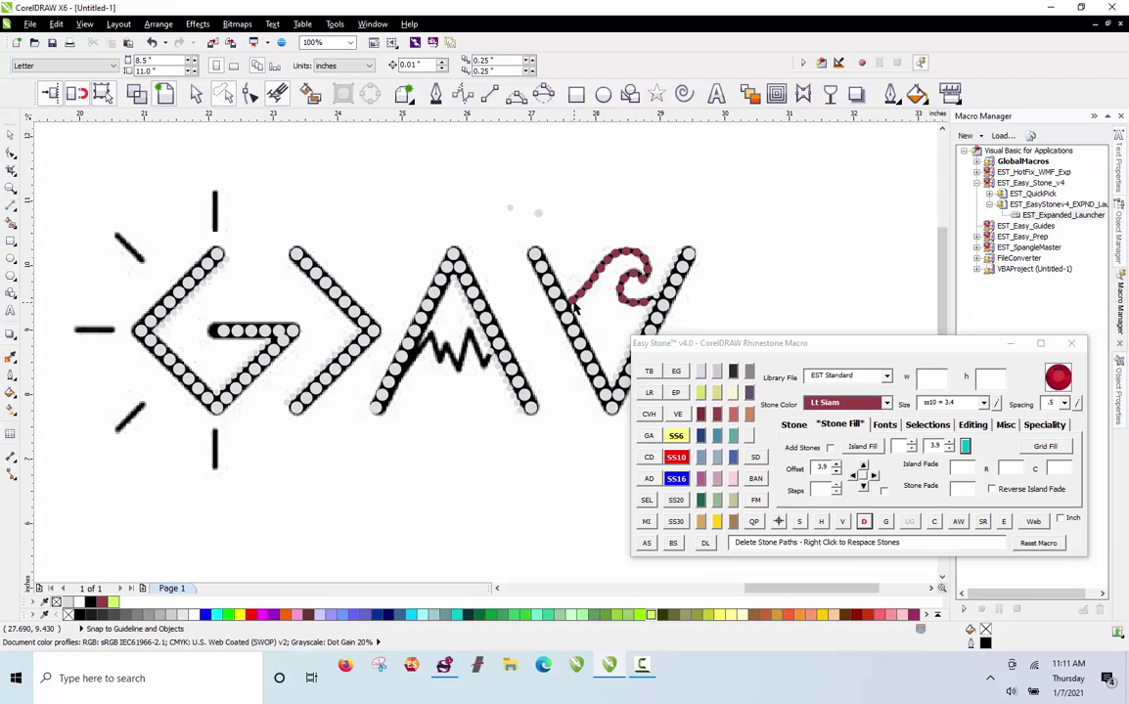
click(210, 216)
scroll(203, 178, up, 4)
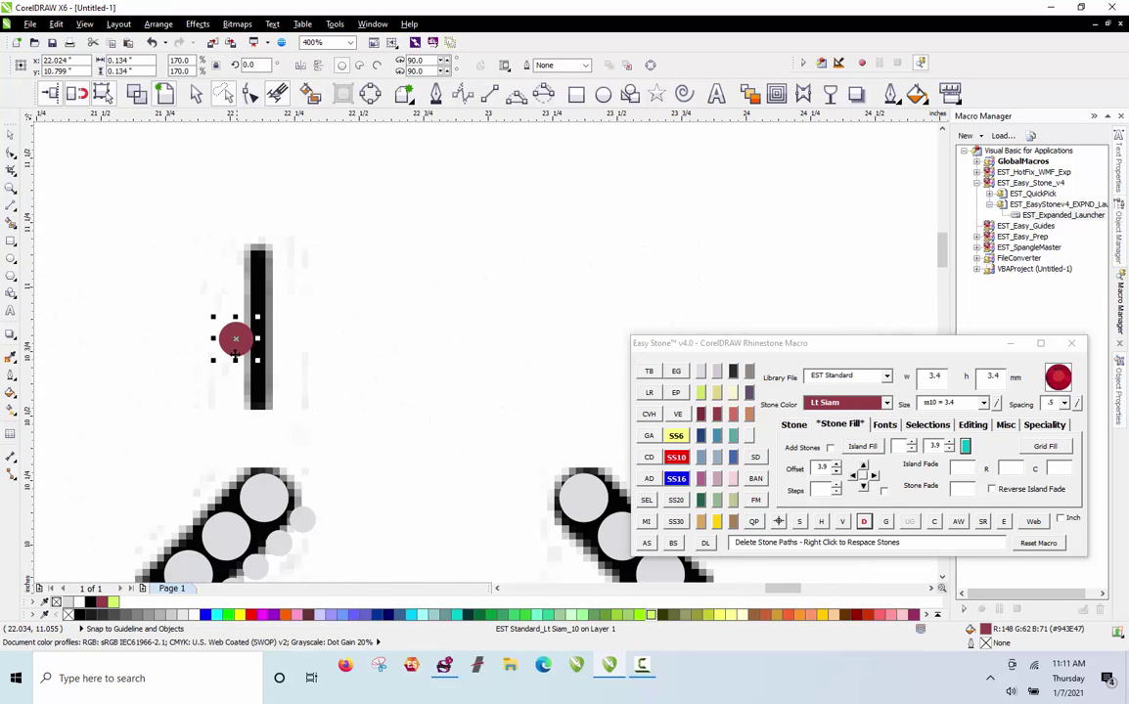
scroll(235, 337, up, 2)
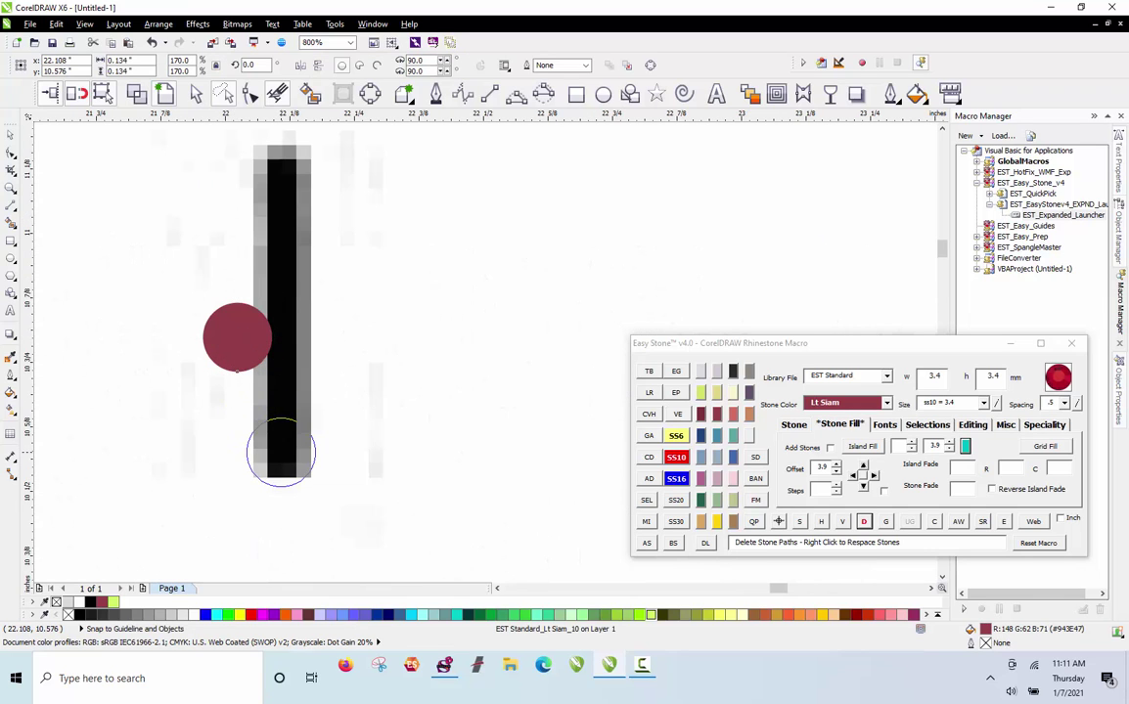
click(281, 452)
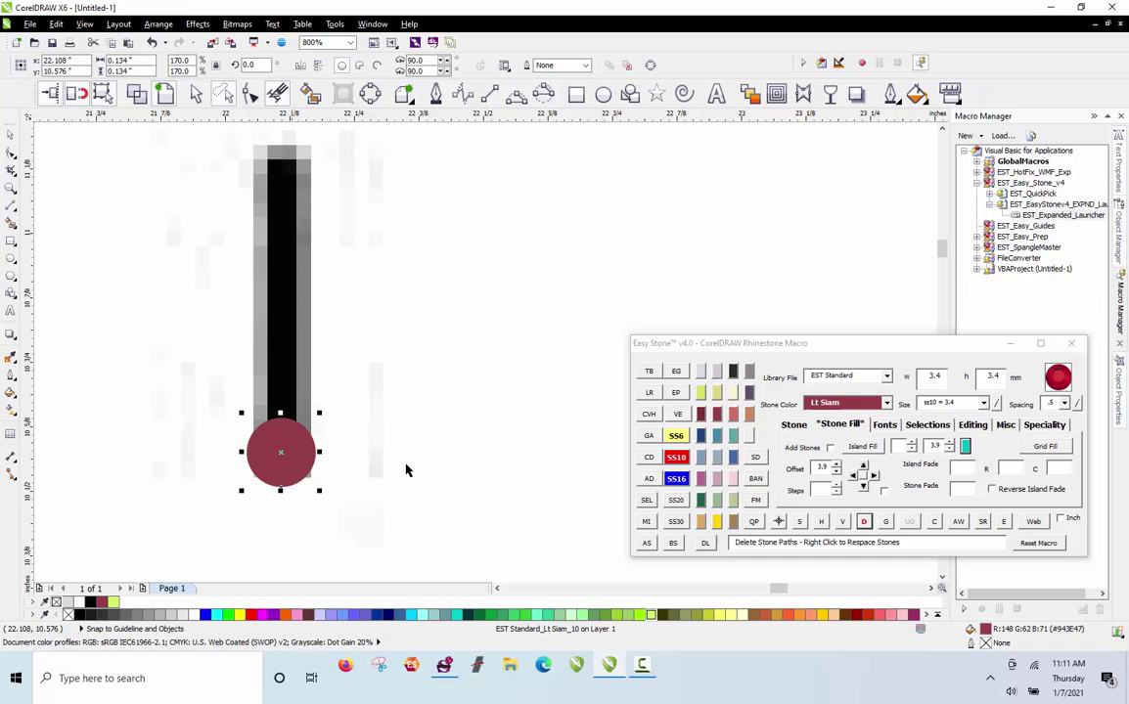
click(852, 431)
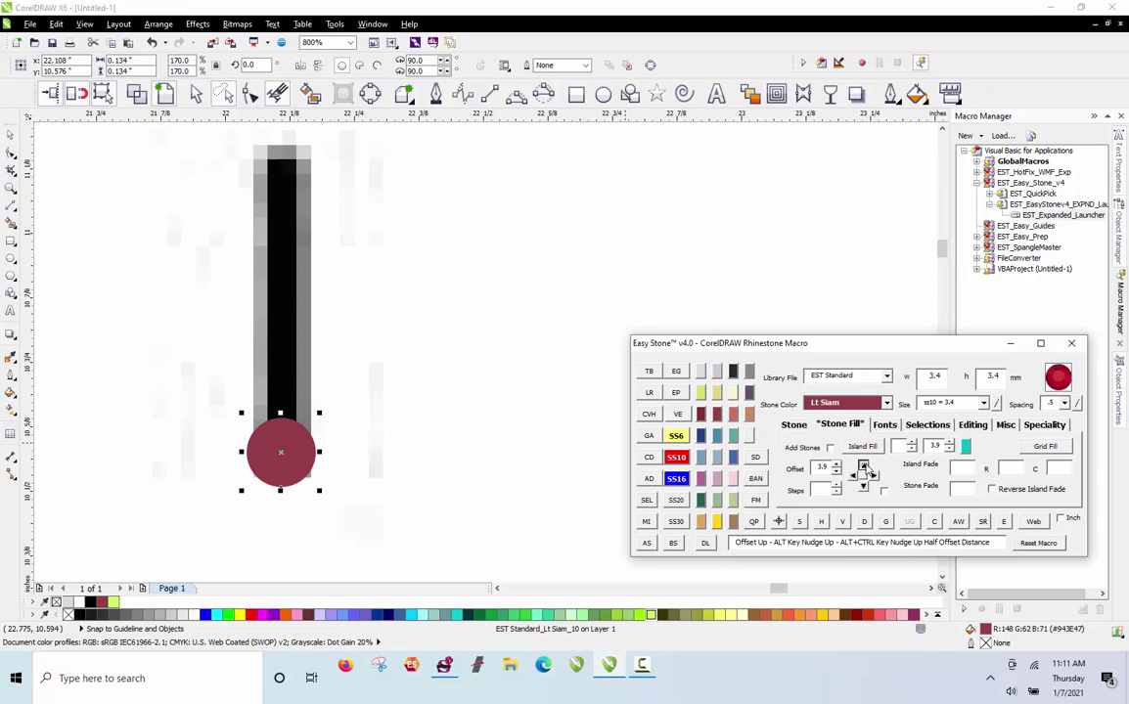
click(862, 468)
click(863, 468)
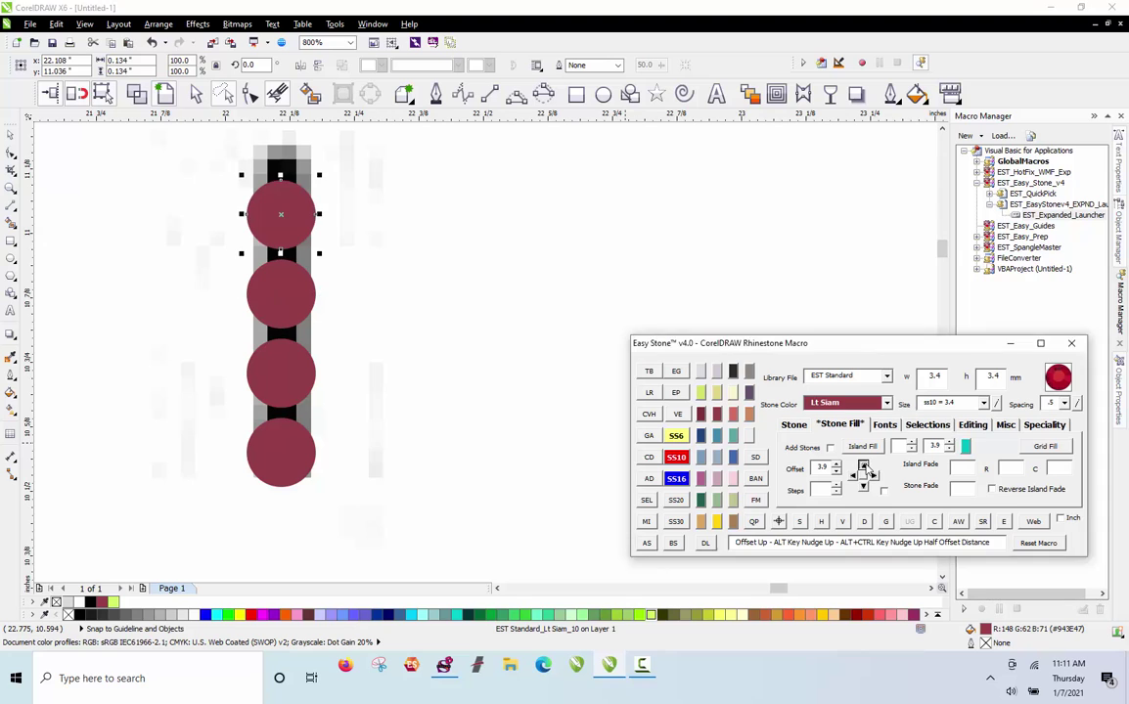
click(863, 465)
click(396, 252)
Select the five-stone column and drag a copy onto the bottom ray
scroll(397, 253, down, 1)
scroll(399, 255, down, 2)
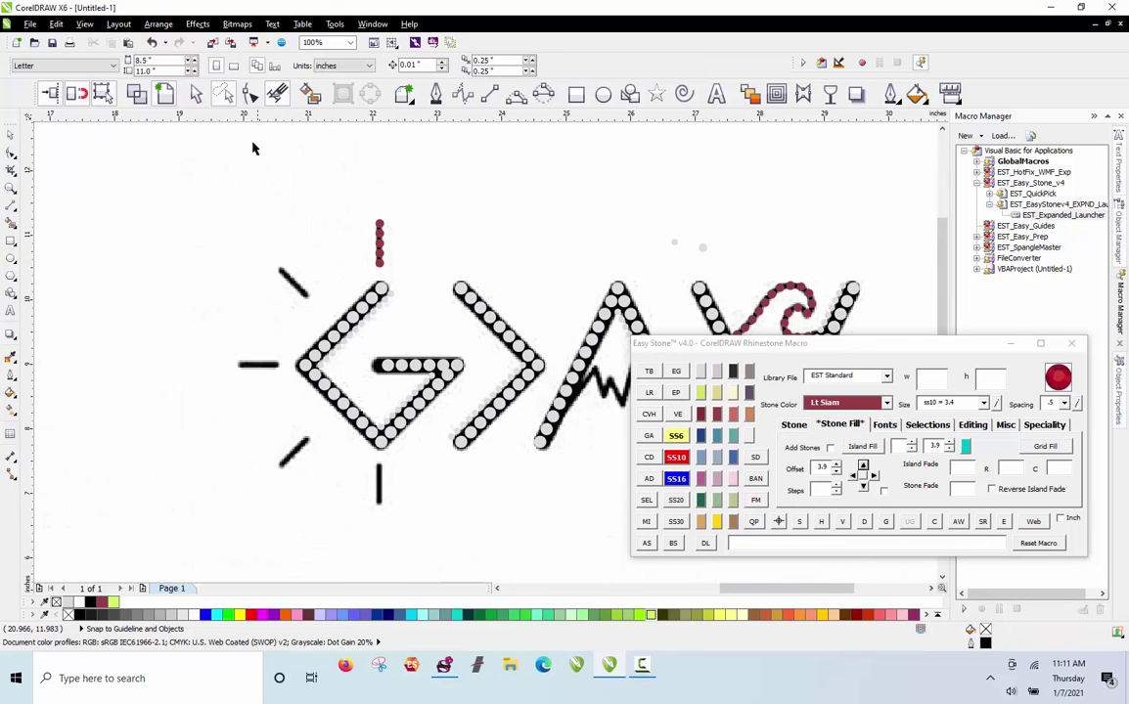
click(196, 93)
drag(401, 254, 392, 257)
drag(379, 247, 385, 478)
Nudge the copied column into place and add a CVH horizontal guideline through the G's corner stone
scroll(385, 479, up, 2)
scroll(373, 413, up, 2)
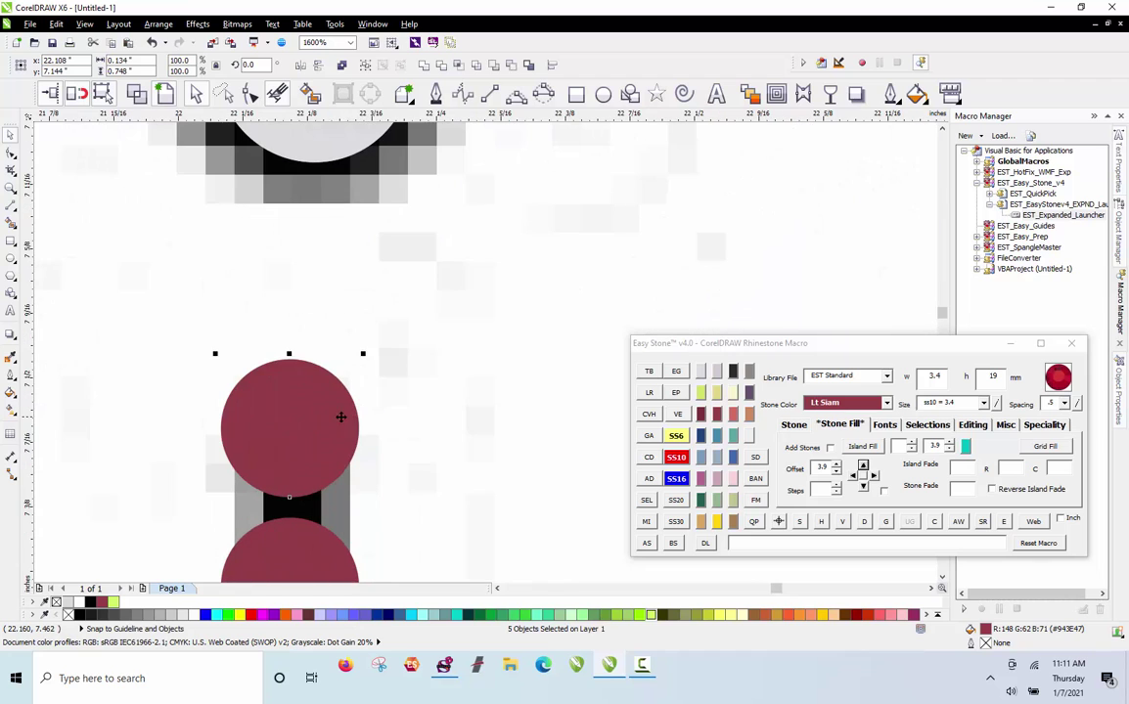
drag(341, 416, 345, 434)
scroll(346, 433, down, 2)
scroll(379, 421, down, 1)
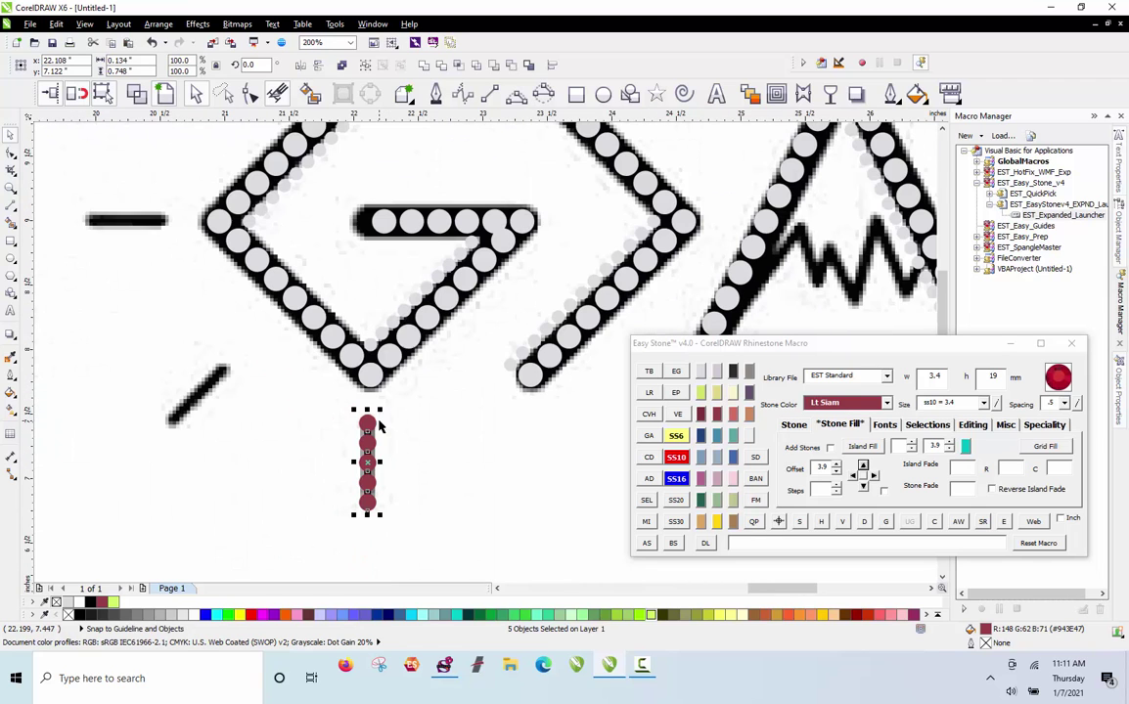
scroll(315, 387, down, 1)
scroll(240, 278, up, 2)
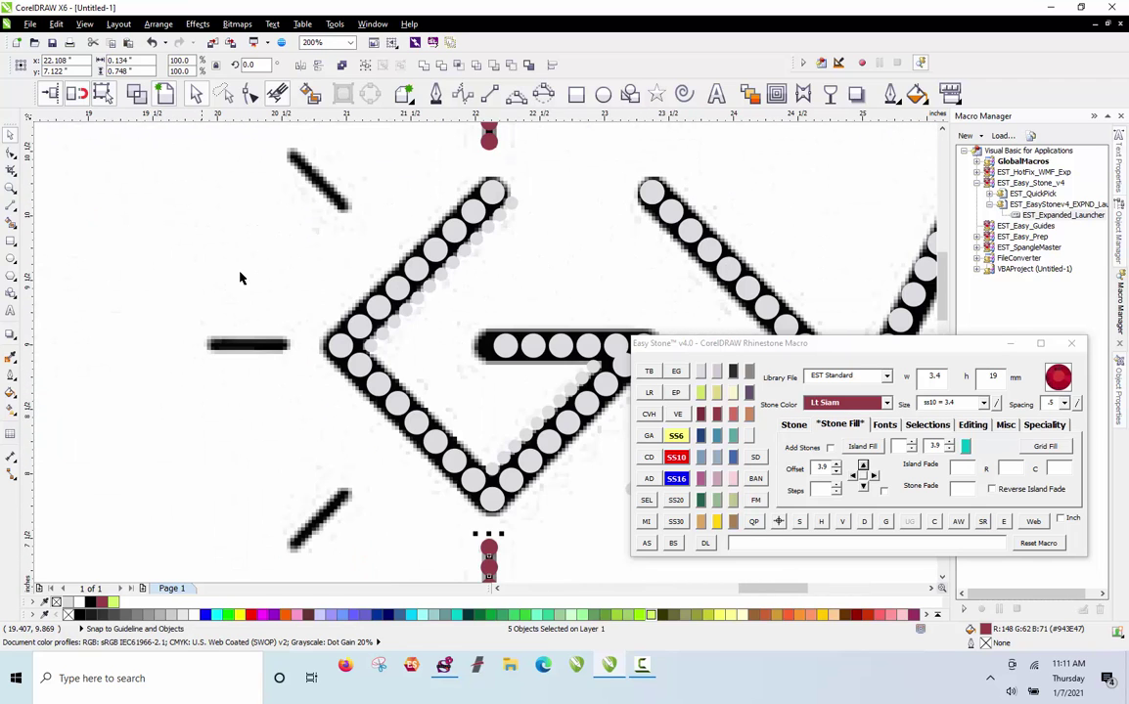
click(341, 345)
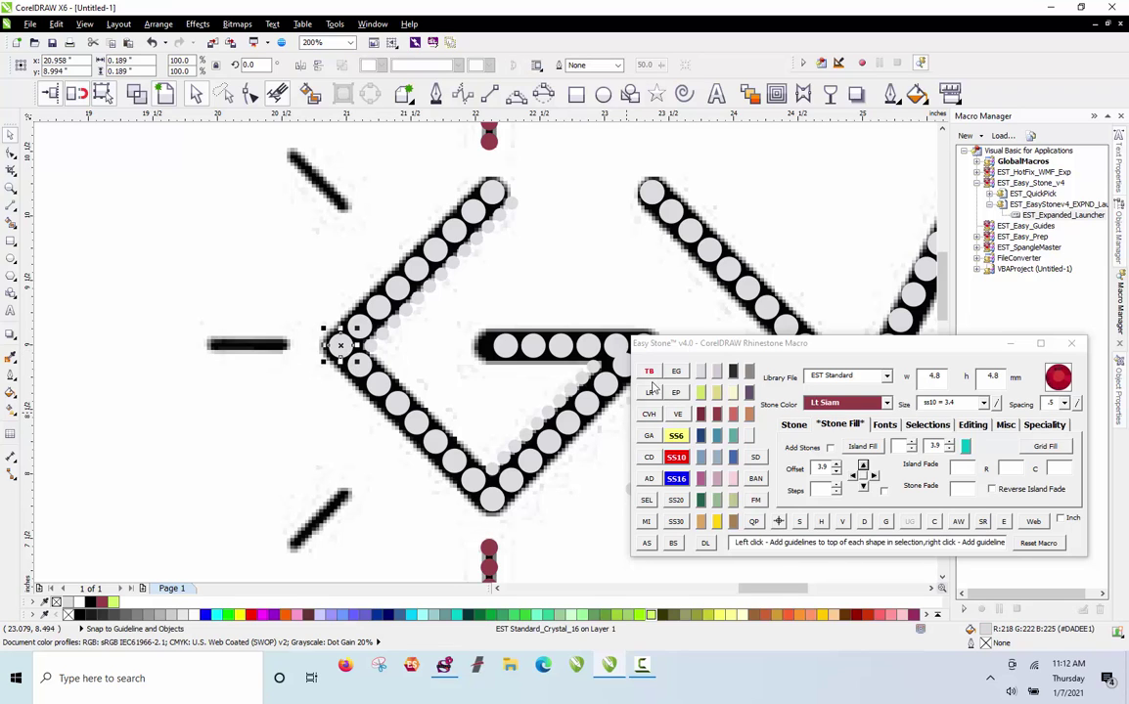
click(649, 414)
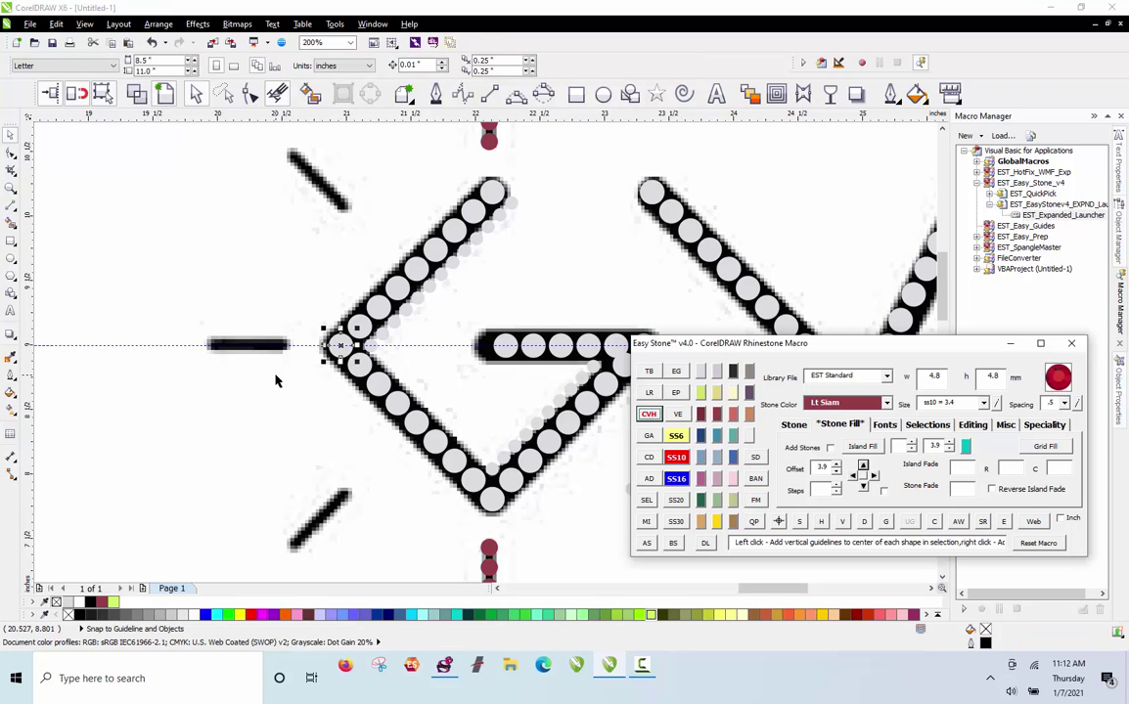
Copy the stone column to the left ray, rotated 90°, and snap it onto the guideline
scroll(469, 285, down, 1)
drag(463, 417, 313, 374)
scroll(306, 306, up, 1)
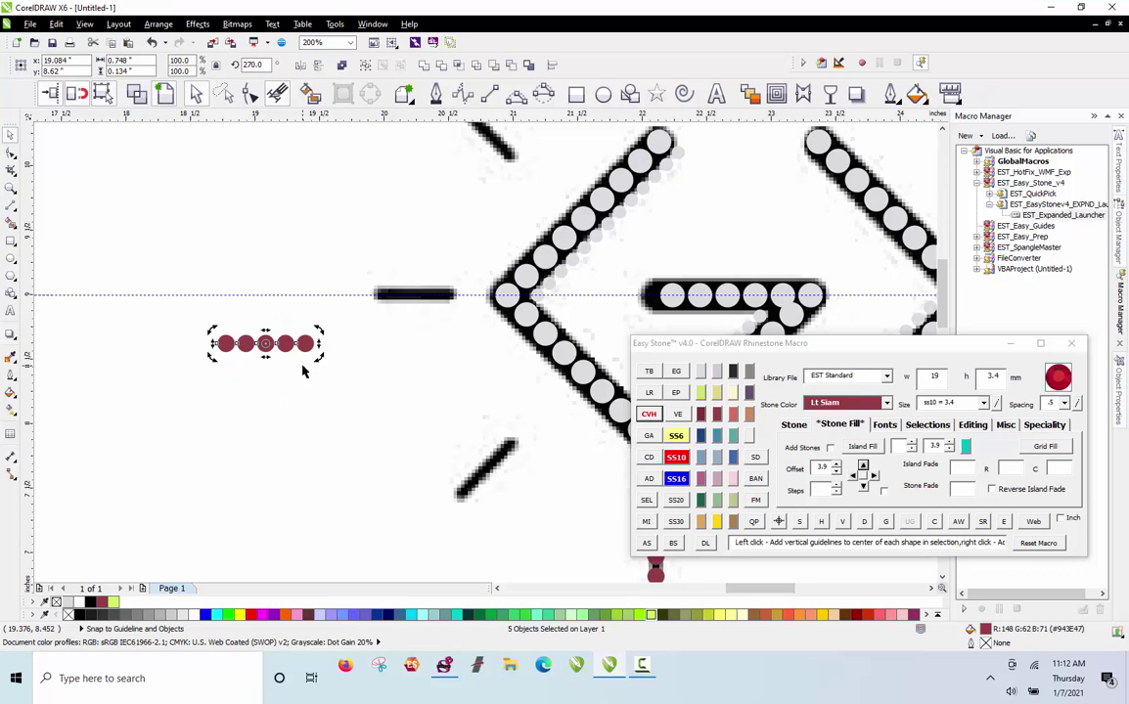
click(303, 372)
scroll(245, 333, up, 1)
drag(173, 304, 396, 412)
drag(368, 353, 652, 256)
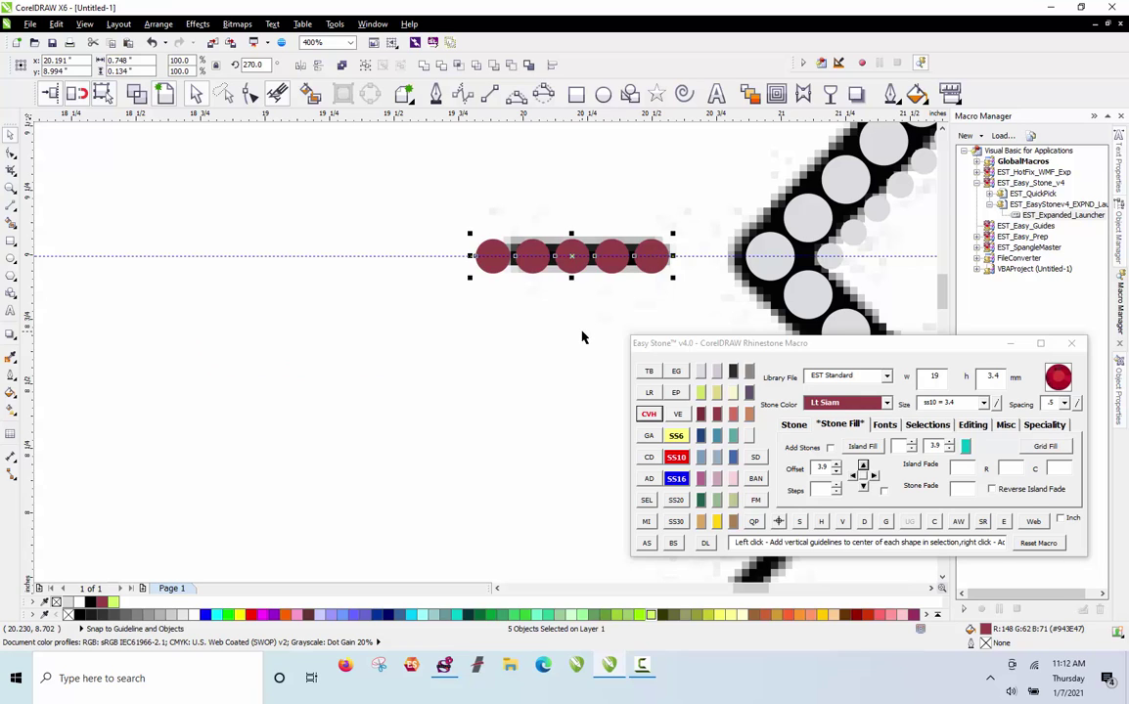
Copy the stone row onto the lower-left diagonal ray, rotated to 315°
click(676, 370)
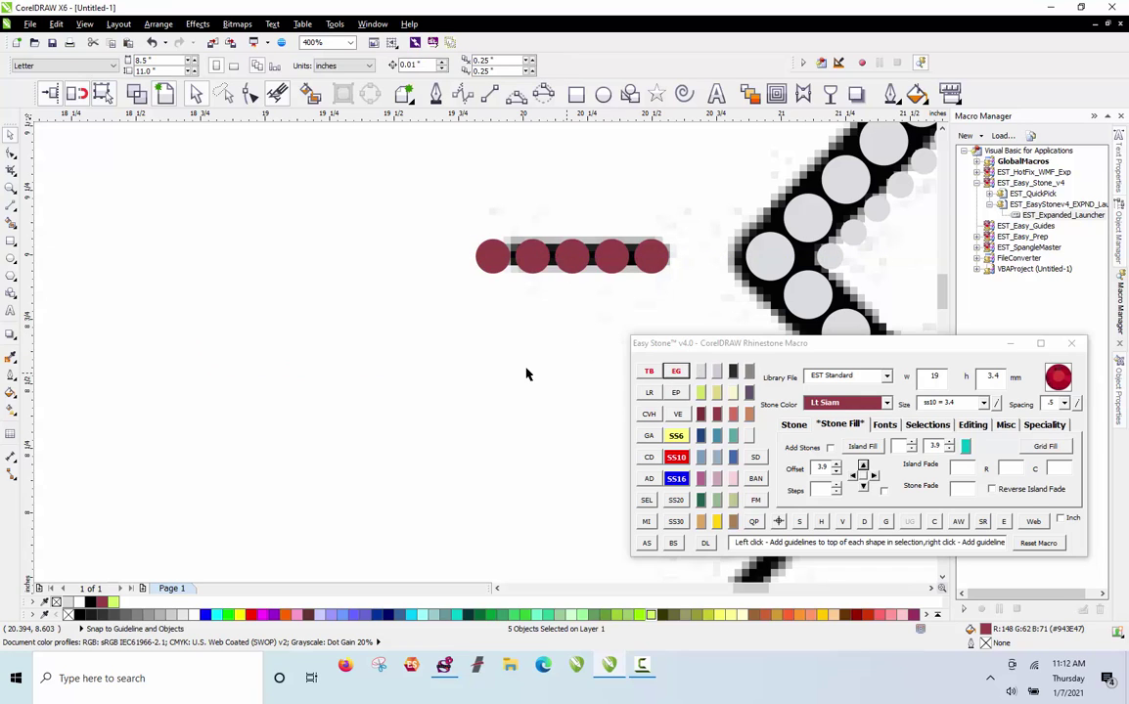
scroll(428, 234, down, 1)
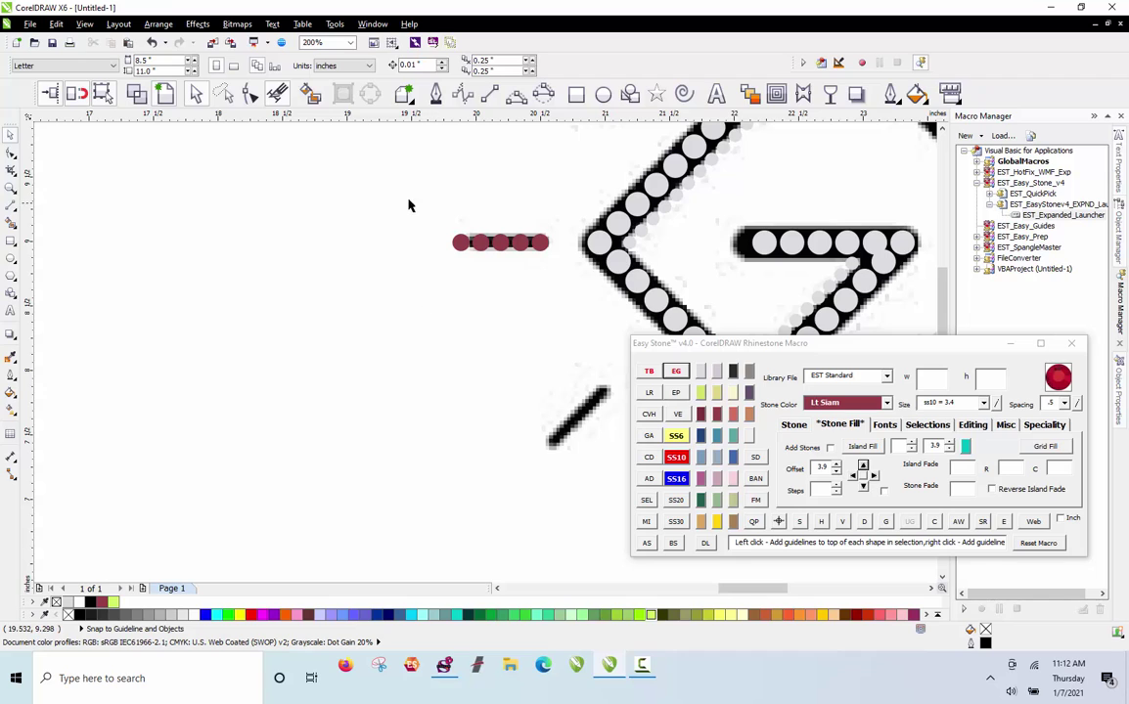
drag(409, 205, 568, 414)
click(568, 413)
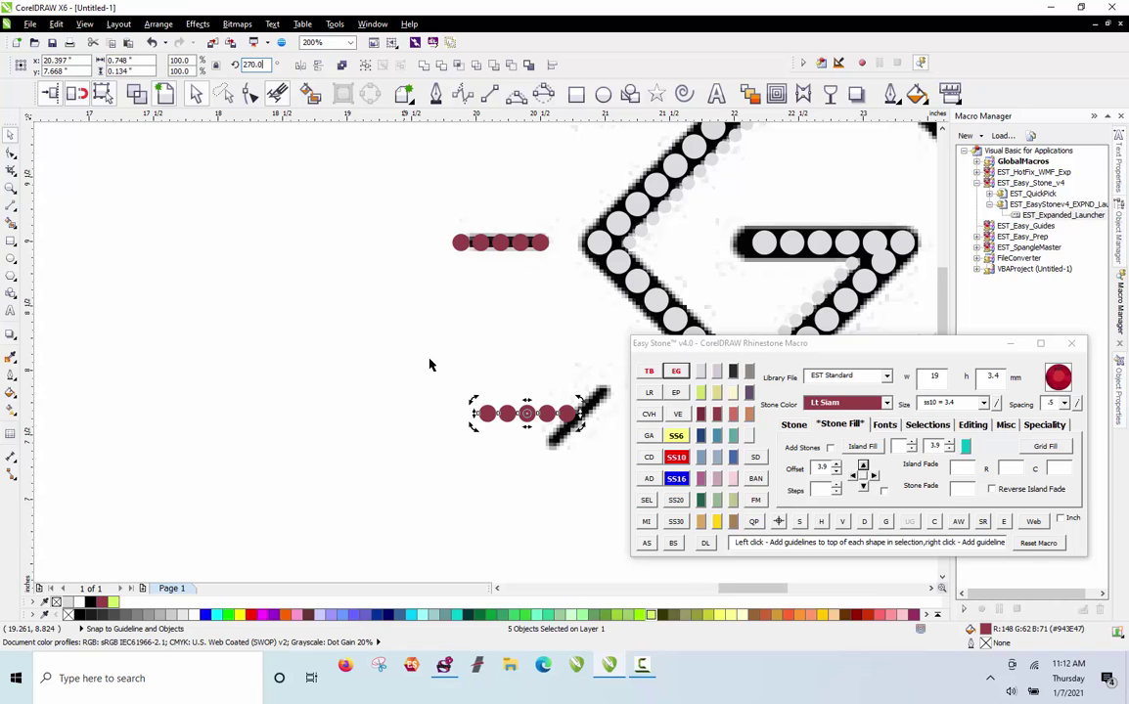
drag(580, 400, 603, 393)
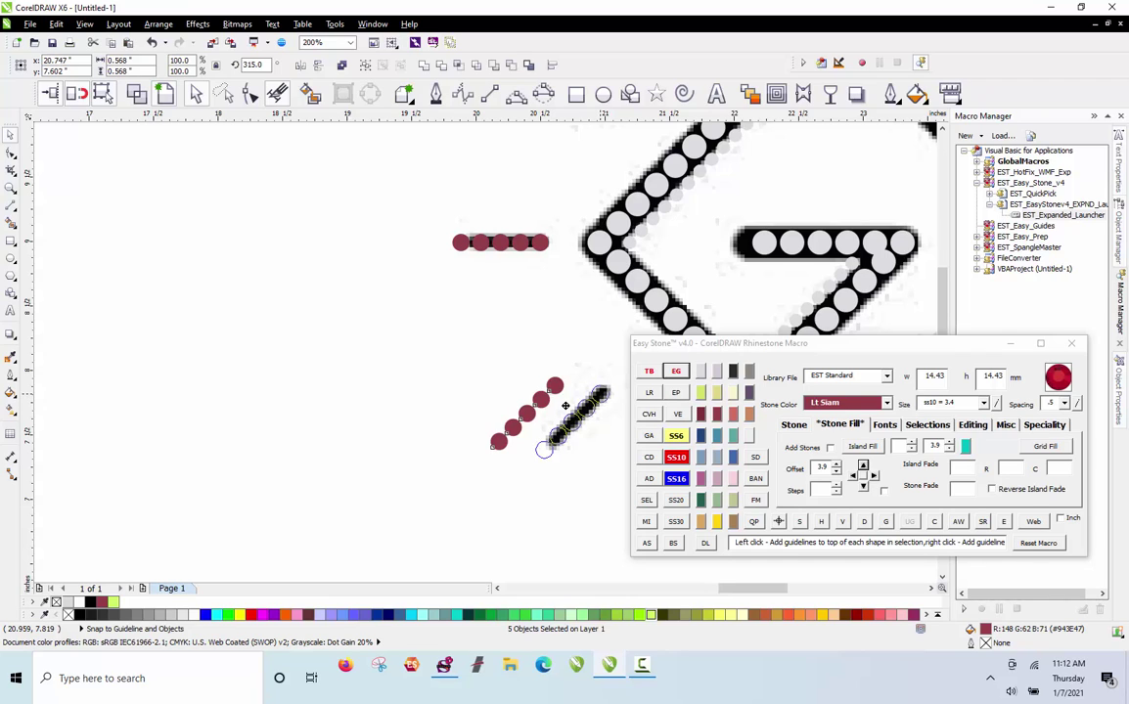
drag(449, 442, 572, 396)
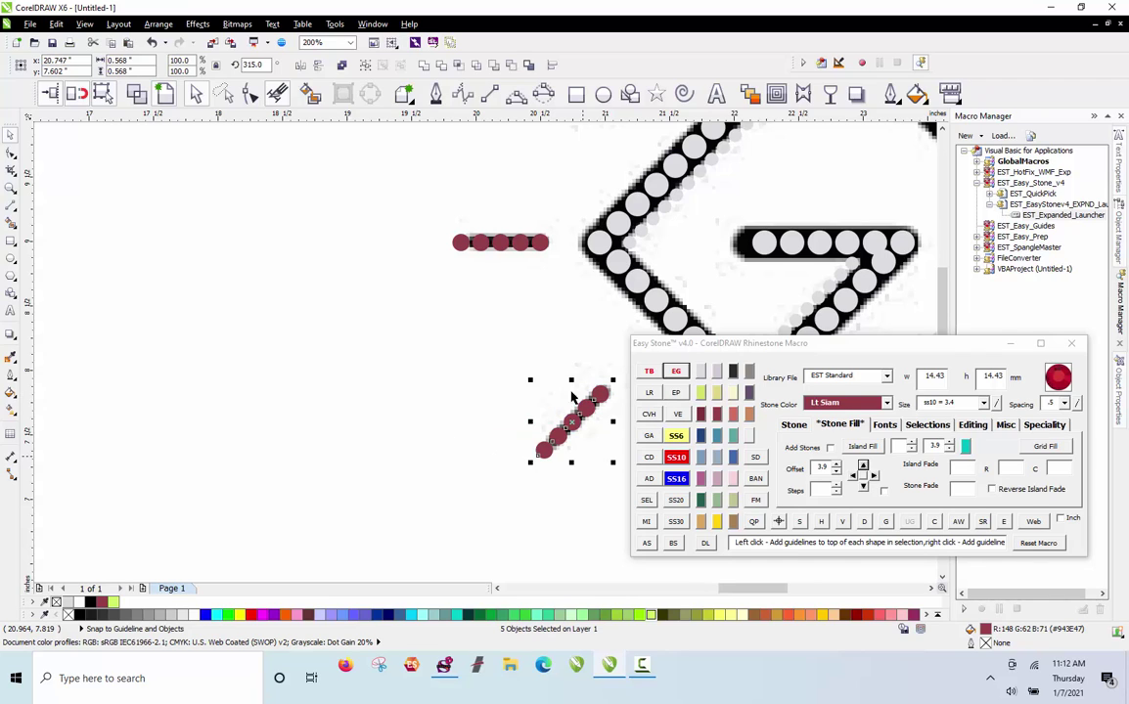
scroll(539, 428, down, 2)
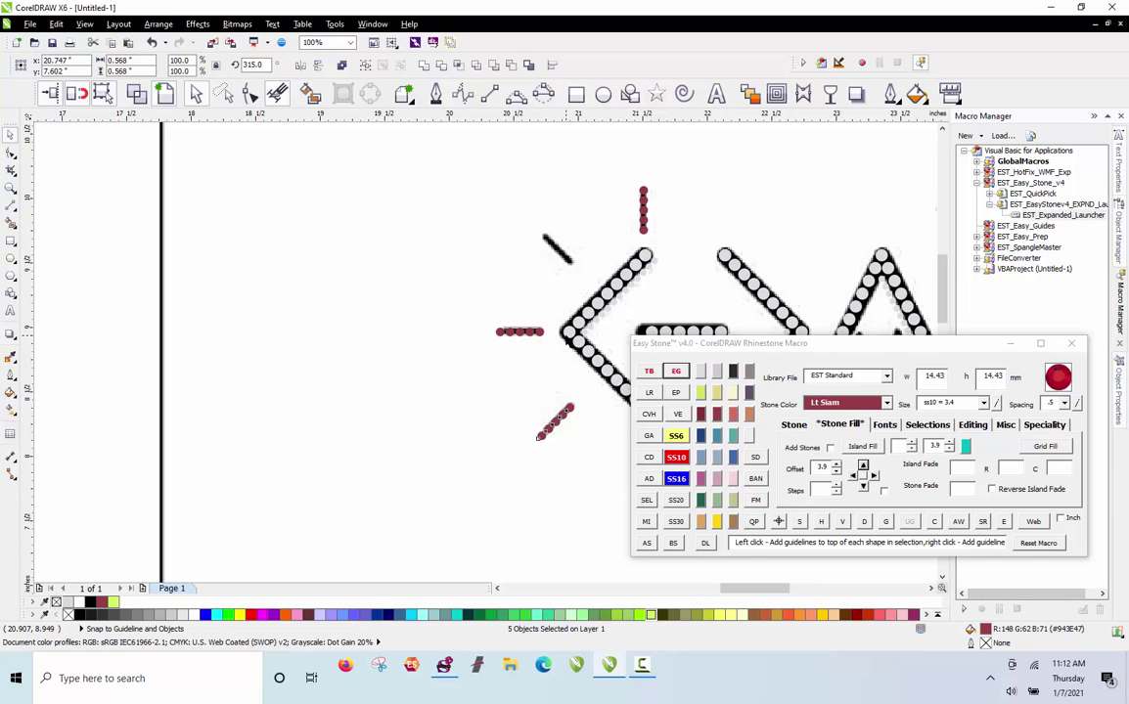
scroll(566, 335, up, 2)
Fill the upper-left diagonal ray with matching SS30 red stones
shift+click(577, 323)
click(673, 520)
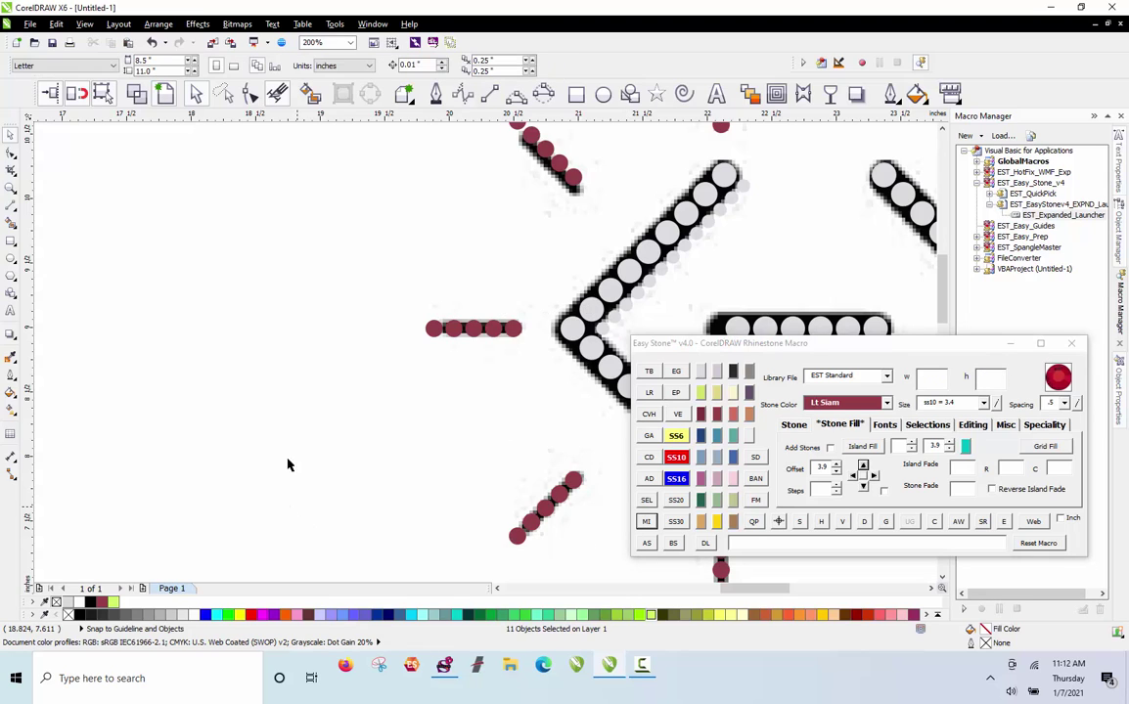
scroll(296, 438, down, 2)
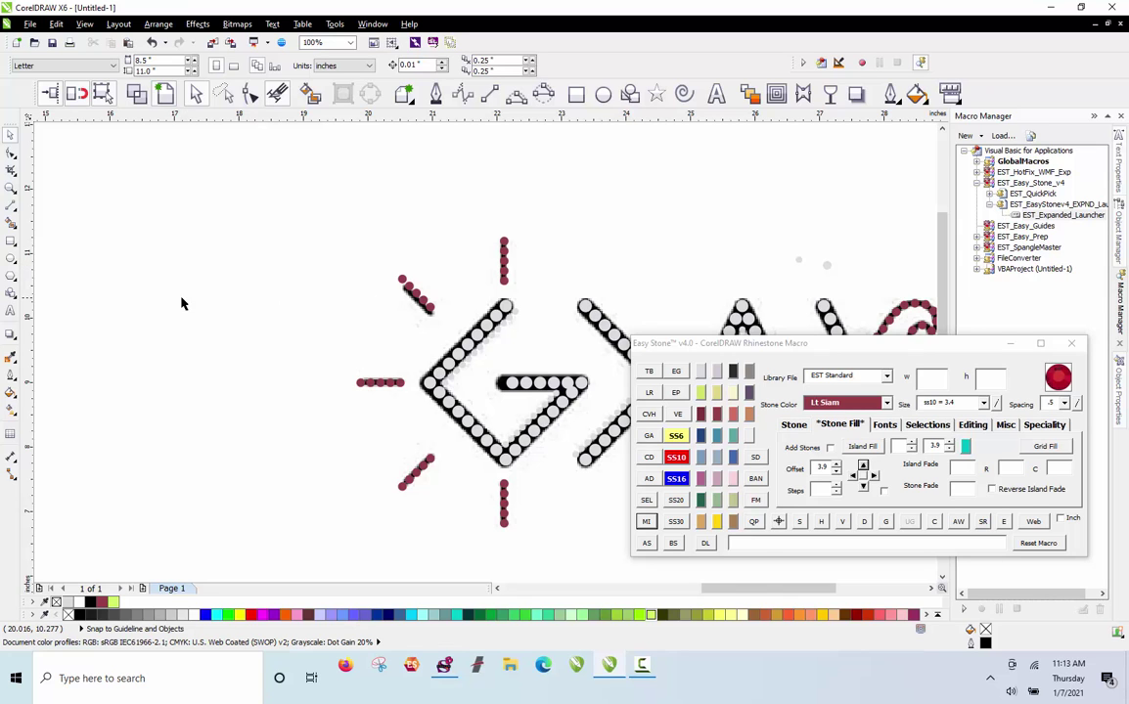
scroll(96, 313, down, 2)
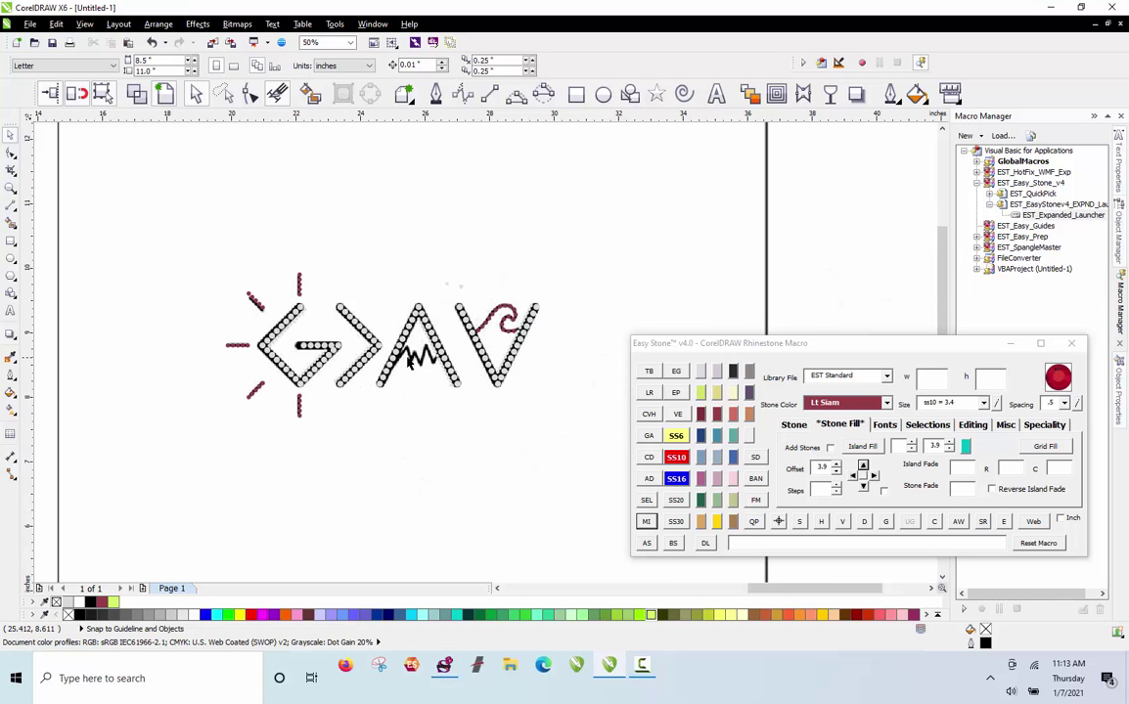
scroll(407, 358, up, 2)
scroll(431, 371, up, 2)
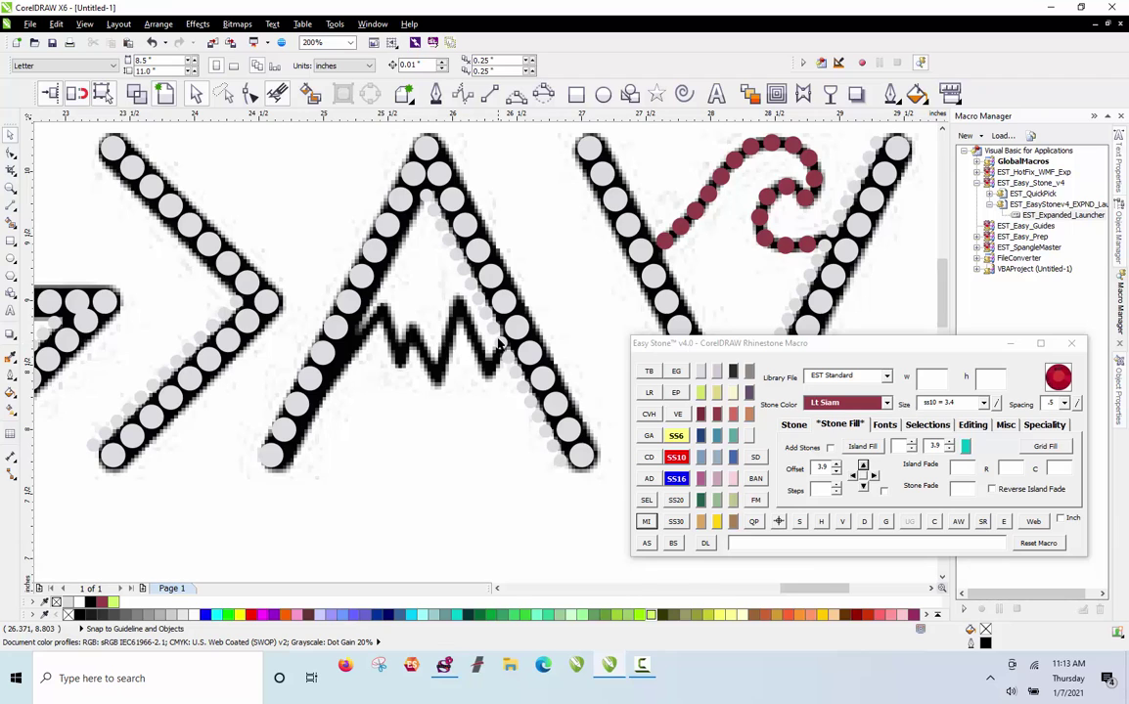
scroll(500, 348, up, 1)
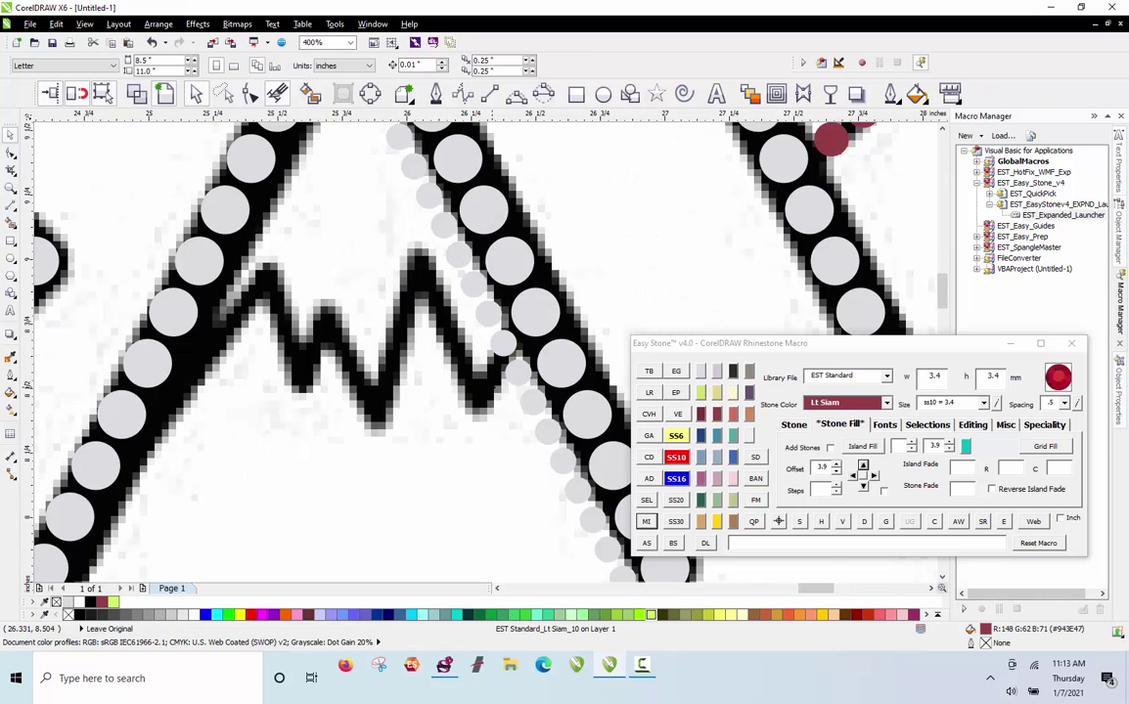
Place a red stone at the zigzag's bottom point and position it on the stroke
click(489, 381)
scroll(493, 377, up, 2)
drag(493, 376, 437, 503)
scroll(529, 347, down, 1)
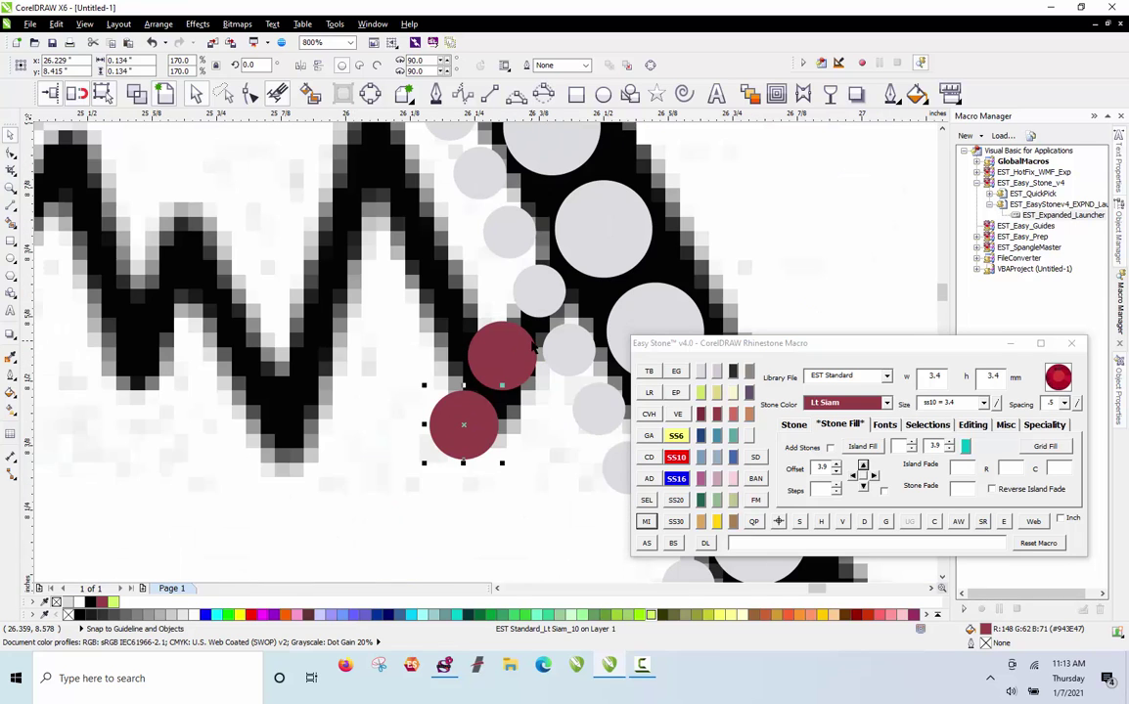
scroll(516, 409, down, 1)
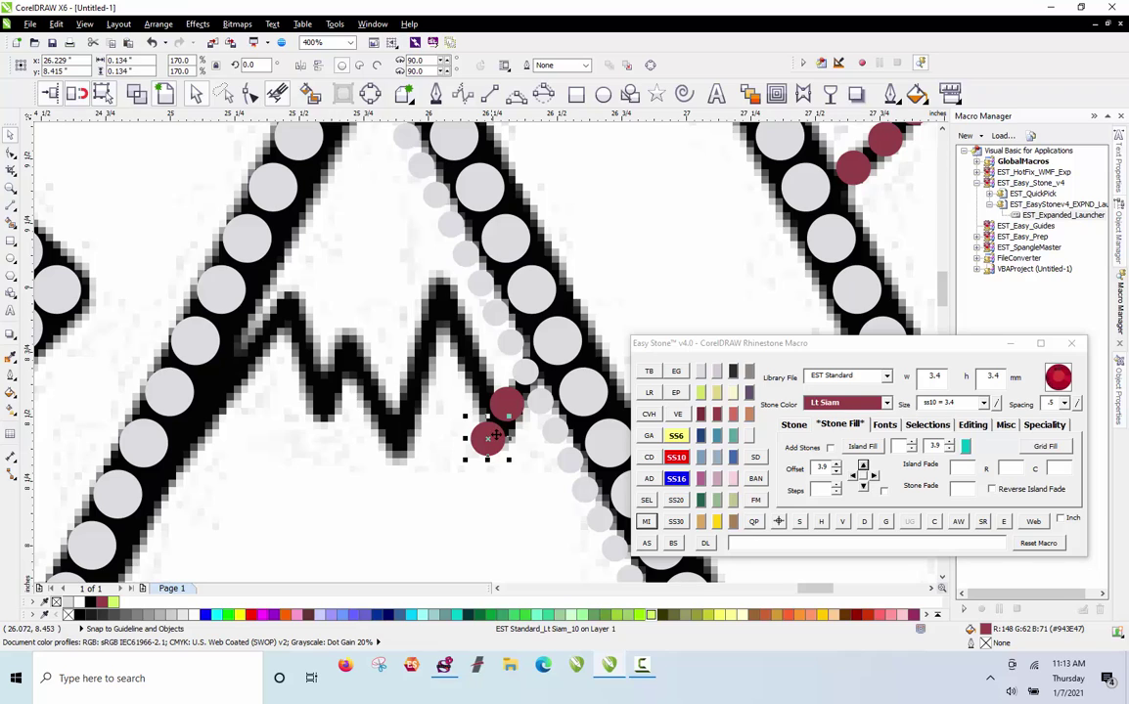
drag(497, 438, 392, 176)
scroll(198, 445, up, 1)
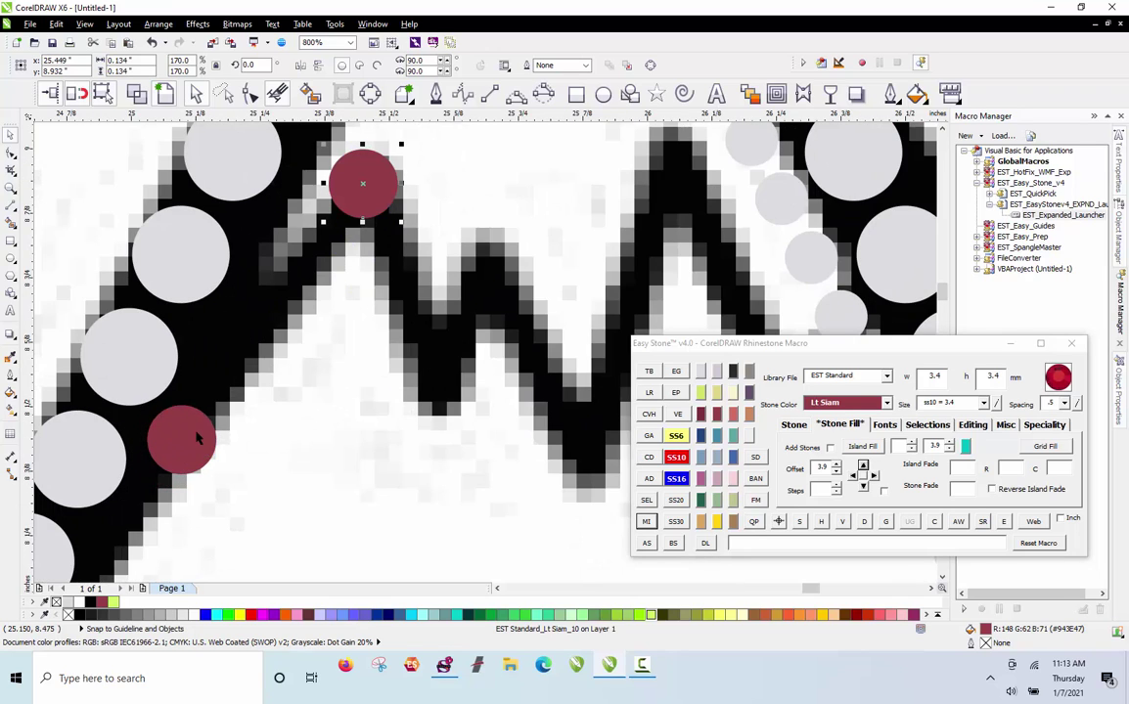
Blend stones between the two red end stones with AS, respace them evenly, then deselect
shift+click(199, 438)
click(645, 543)
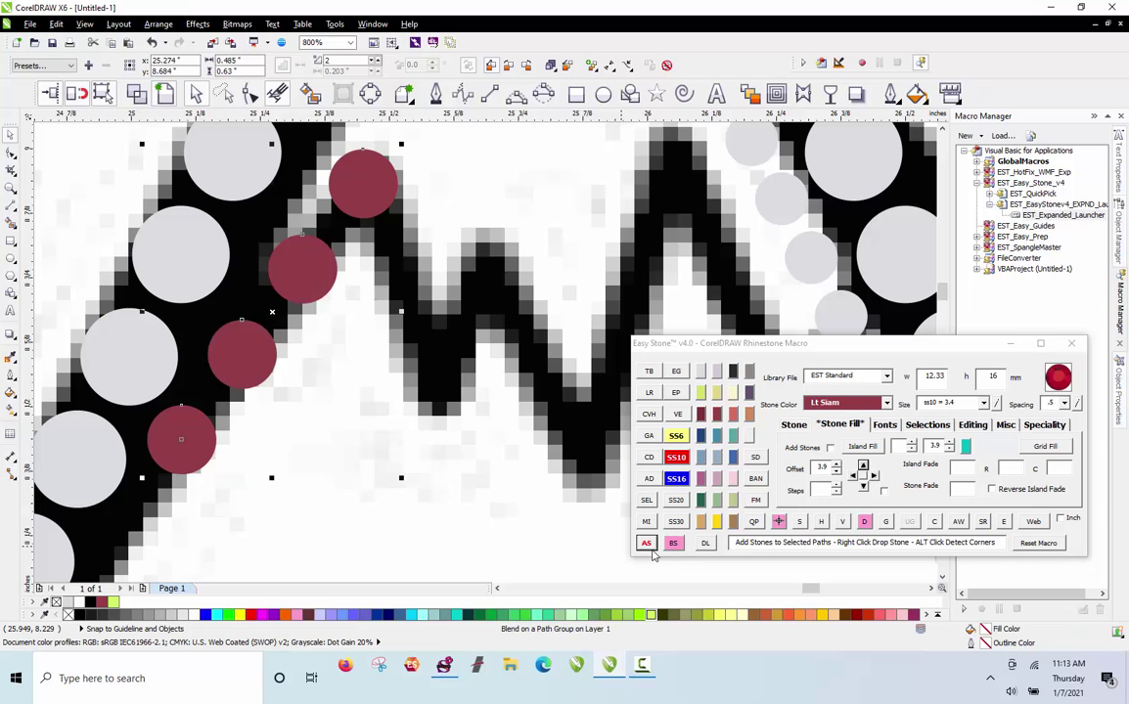
right_click(800, 521)
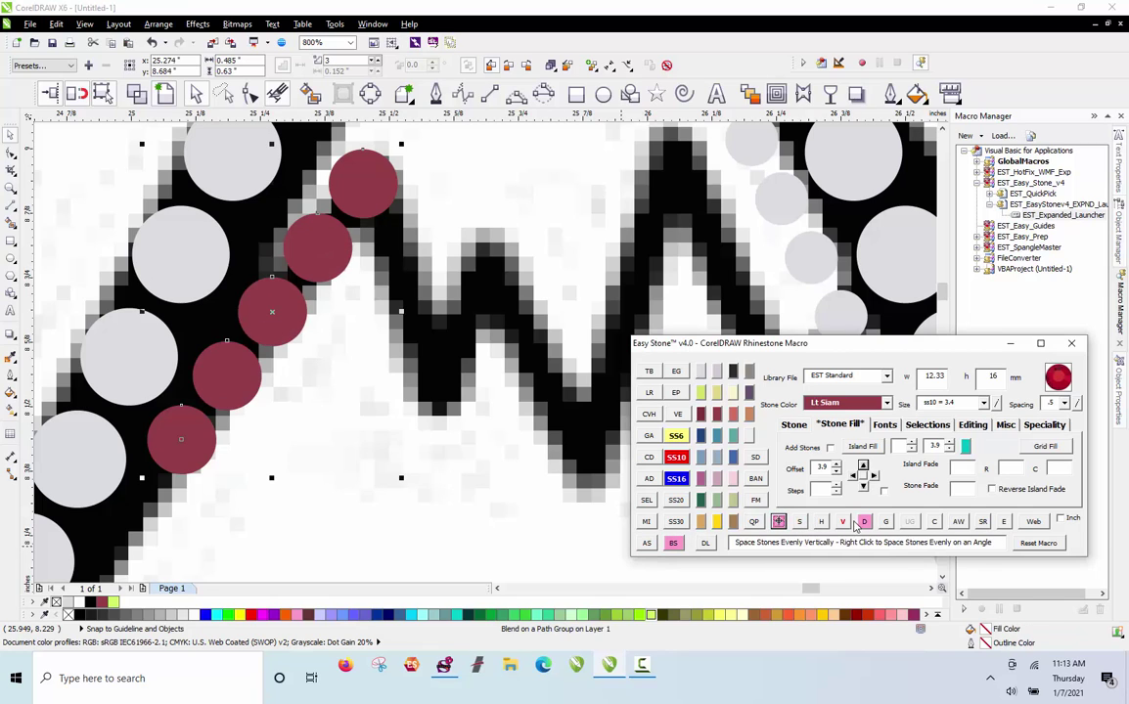
click(265, 252)
scroll(264, 252, down, 1)
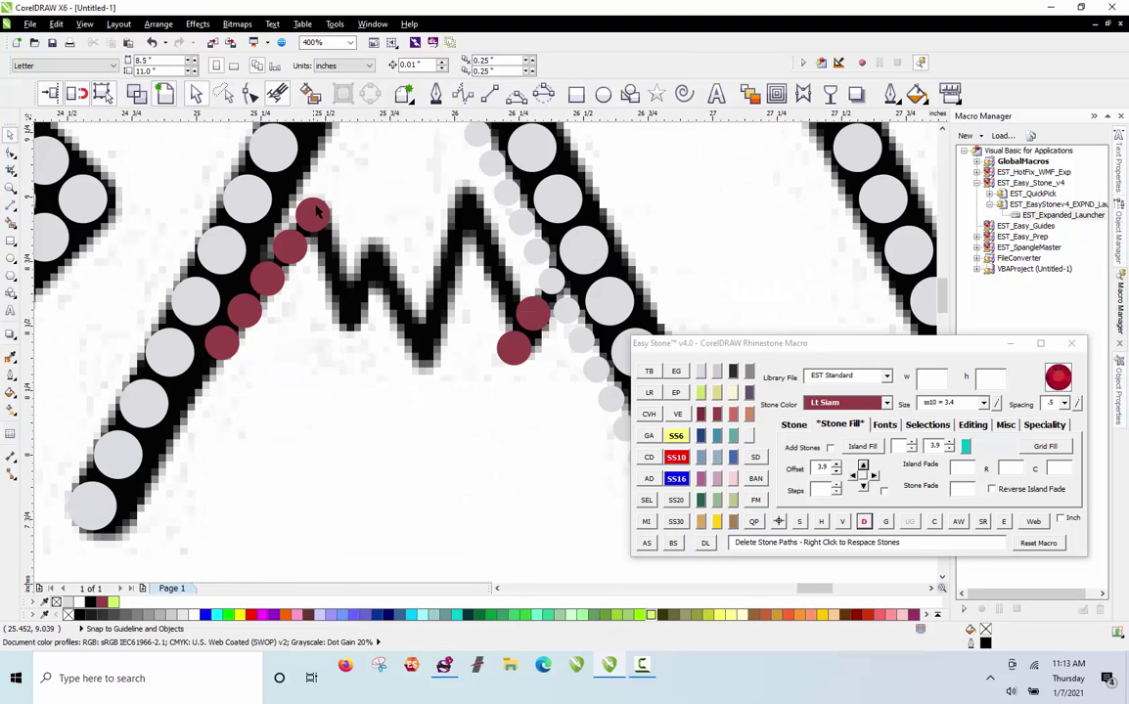
Place dark red stones along the zigzag stroke across the A, up to its peak
scroll(315, 214, up, 1)
drag(279, 278, 357, 374)
drag(357, 375, 476, 302)
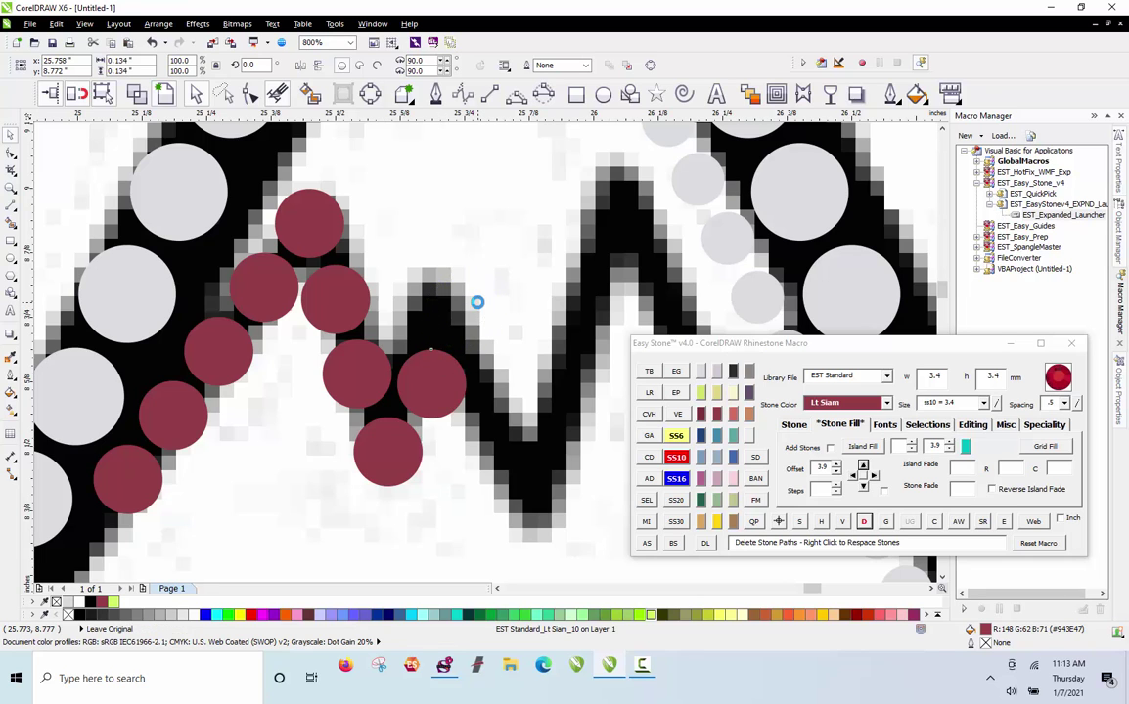
scroll(386, 235, down, 1)
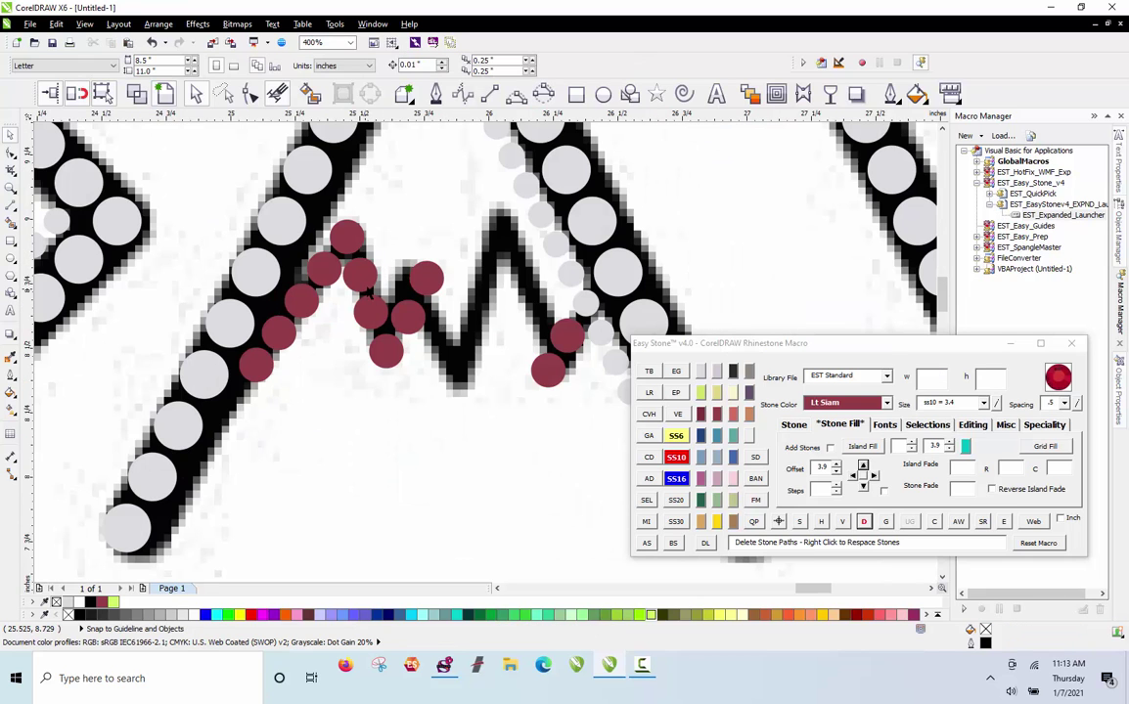
scroll(381, 260, up, 2)
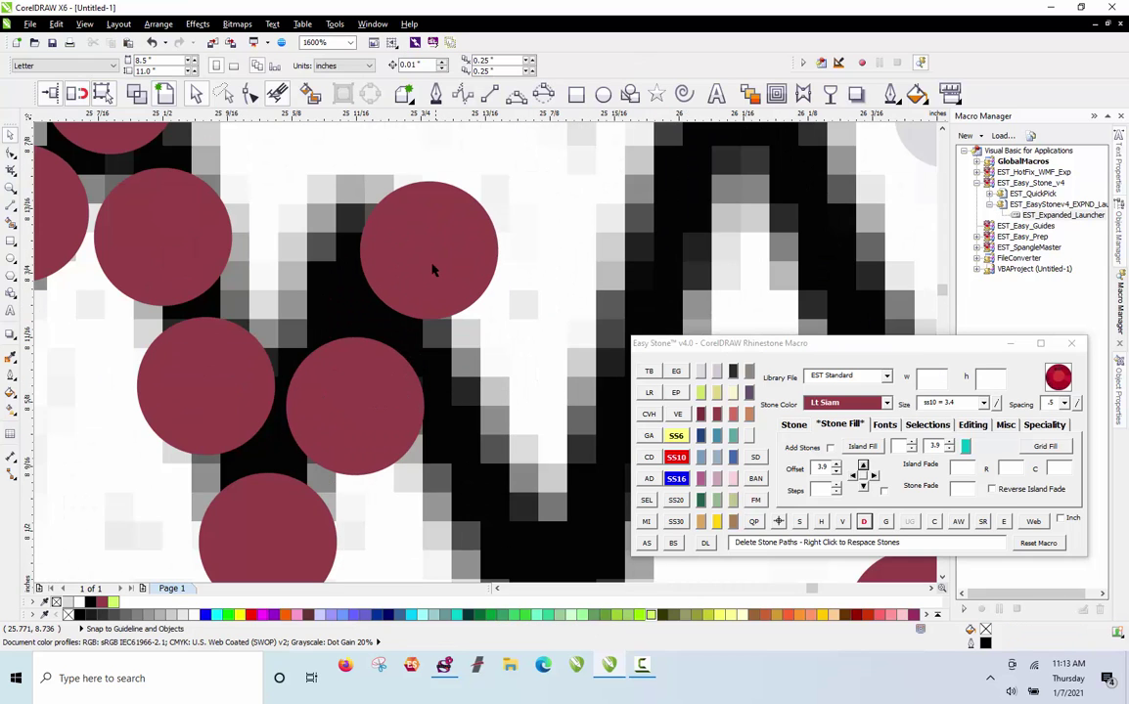
click(504, 394)
scroll(318, 367, down, 2)
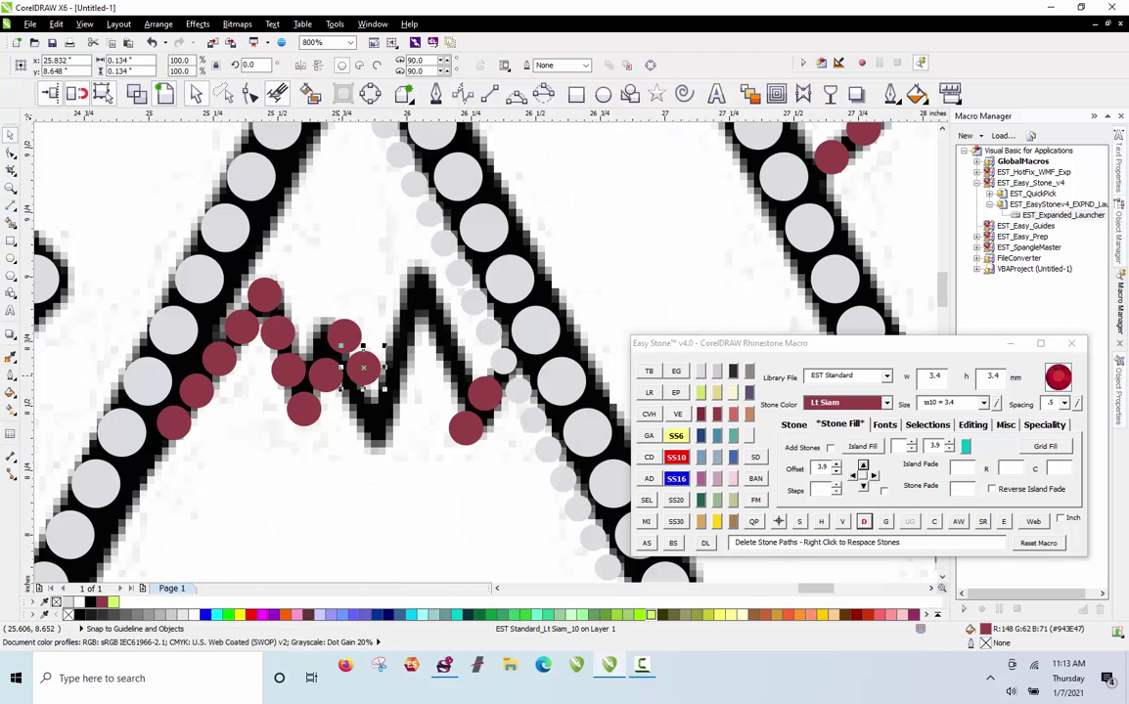
scroll(448, 375, up, 1)
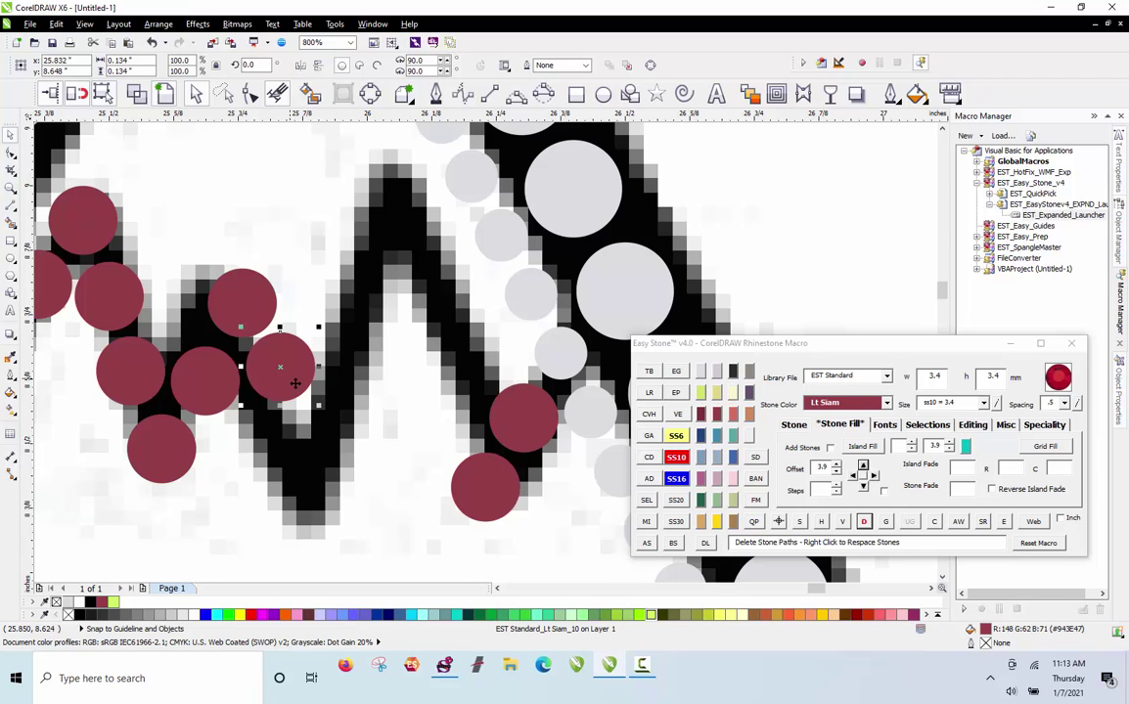
click(442, 424)
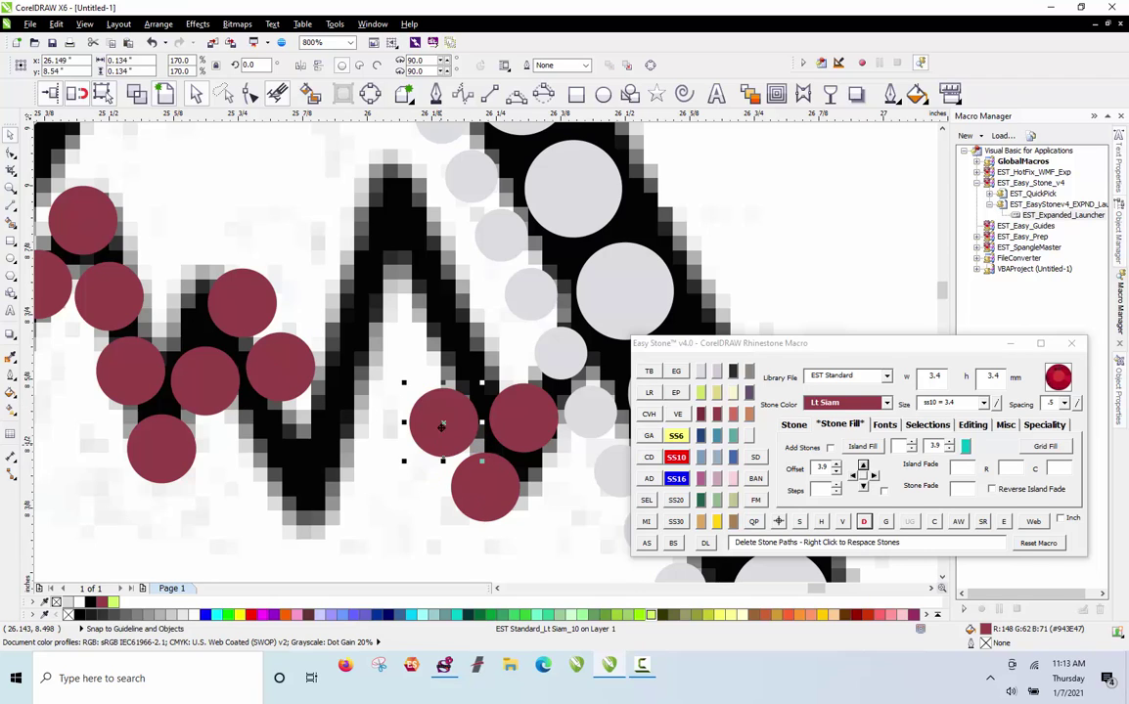
click(413, 355)
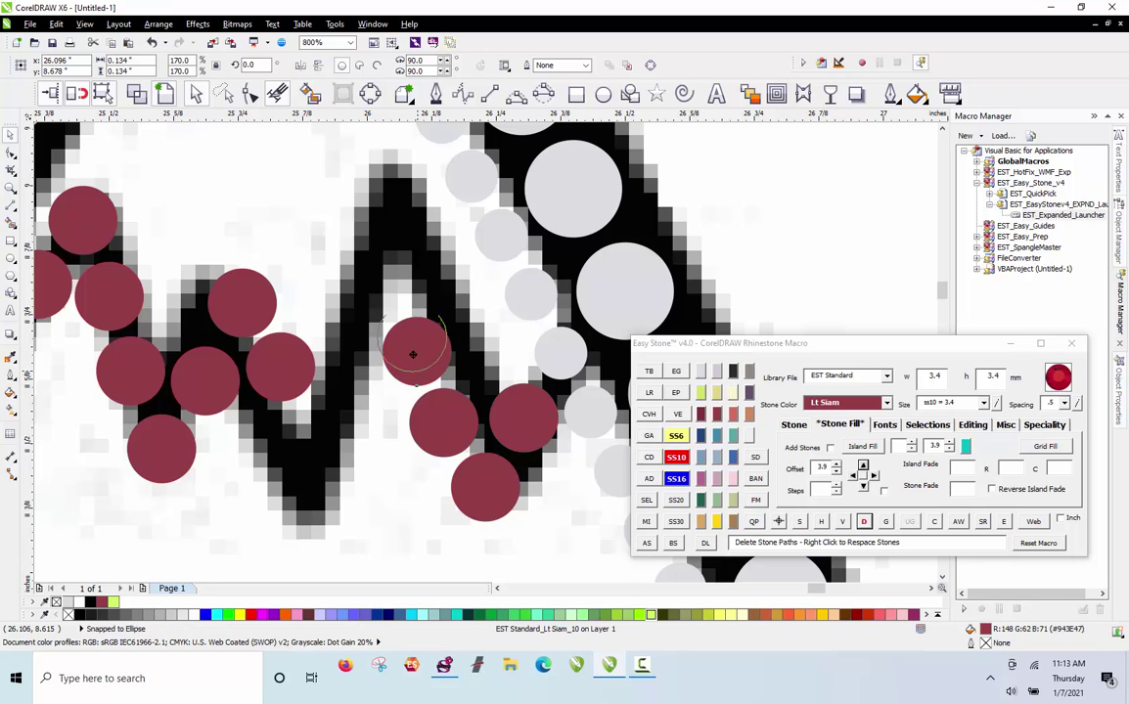
click(376, 298)
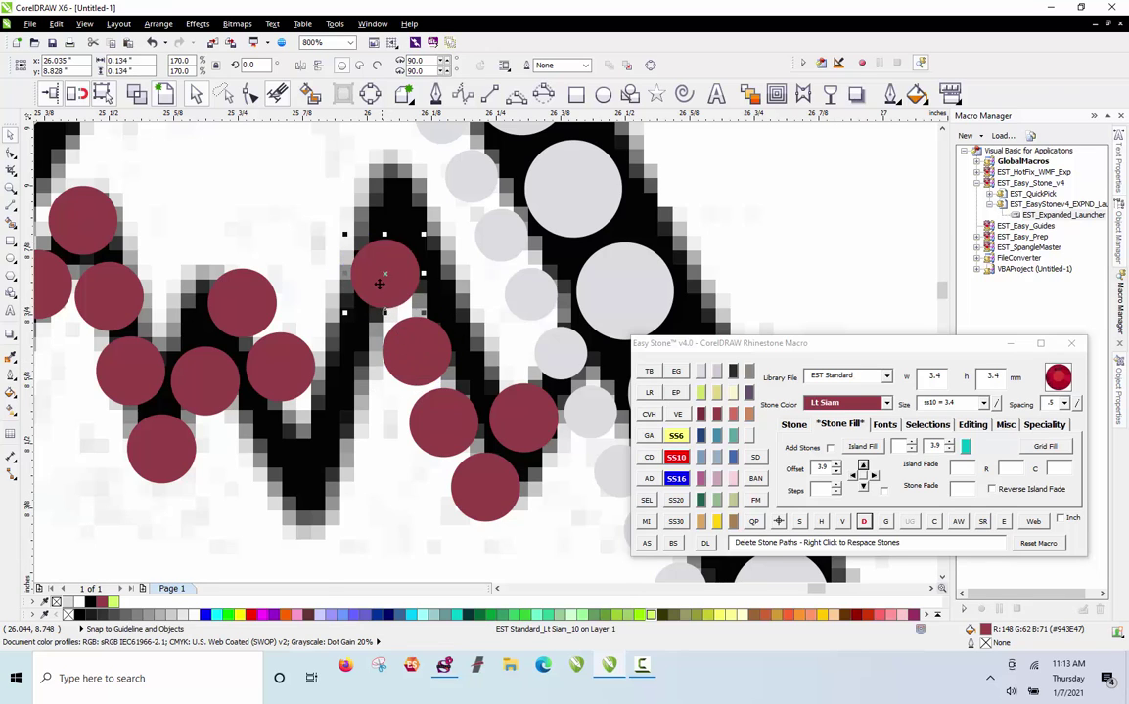
Add another red stone and nudge three stones up onto the stroke
scroll(377, 283, up, 1)
click(264, 373)
drag(381, 290, 399, 268)
drag(284, 341, 293, 332)
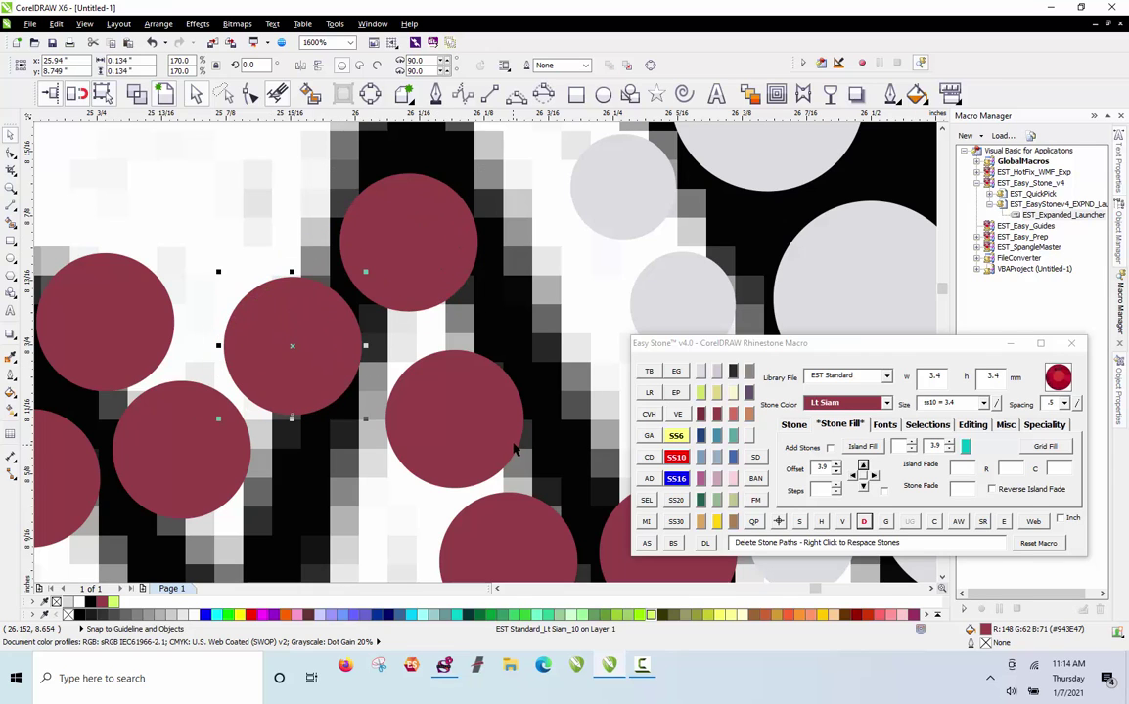
drag(453, 419, 464, 404)
scroll(424, 238, down, 1)
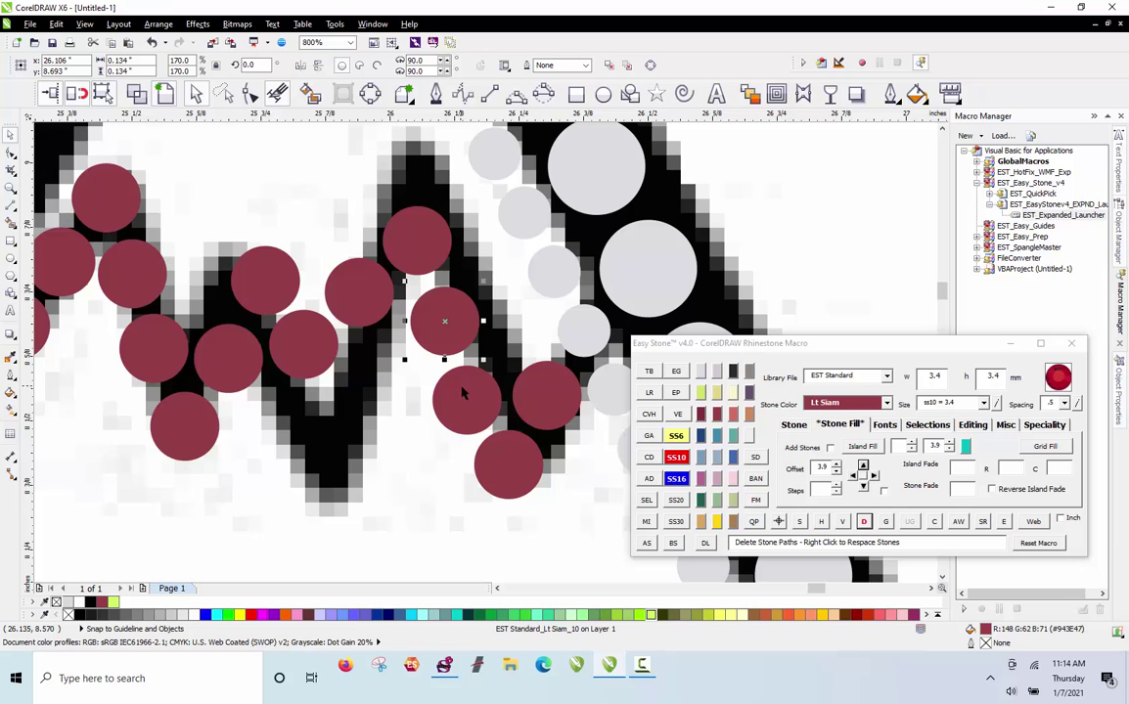
scroll(463, 387, down, 1)
key(Escape)
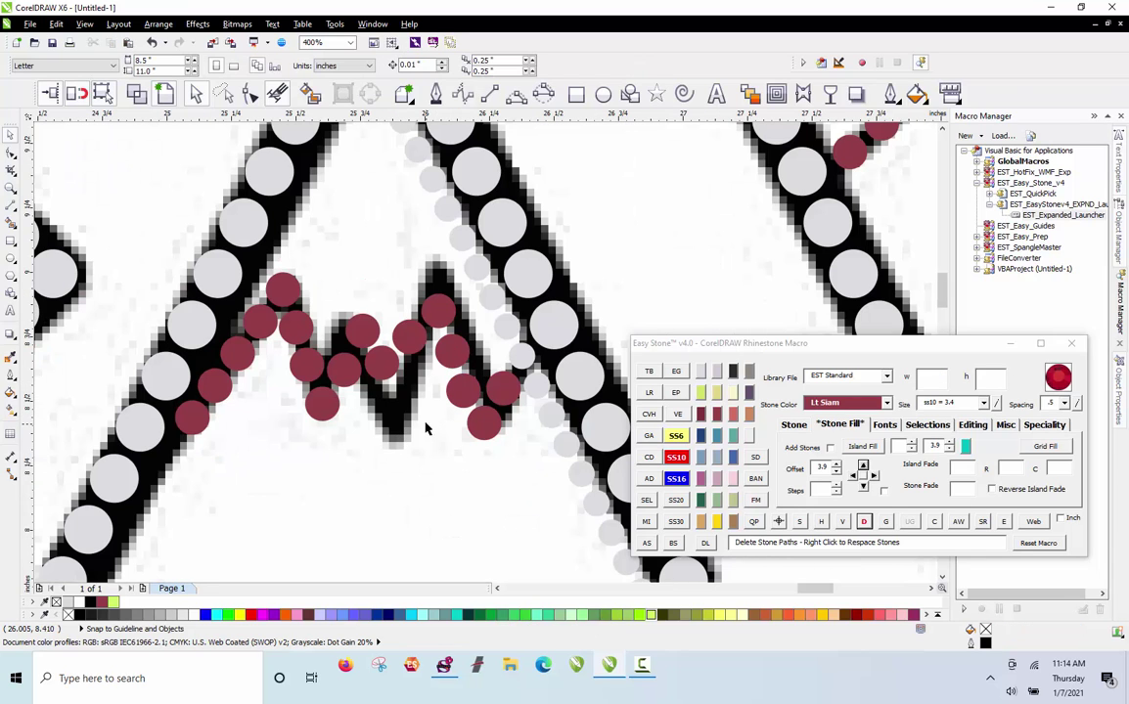
Fill the V of the stroke with red stones and shift nearby stones into line
scroll(395, 401, up, 2)
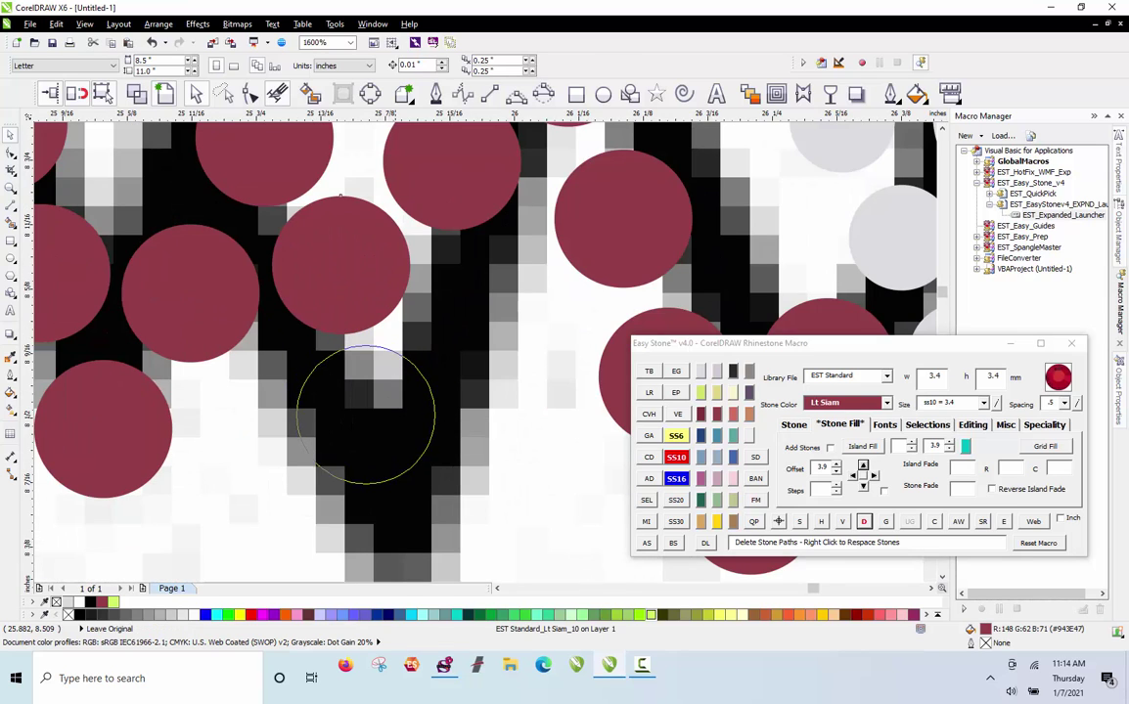
click(372, 422)
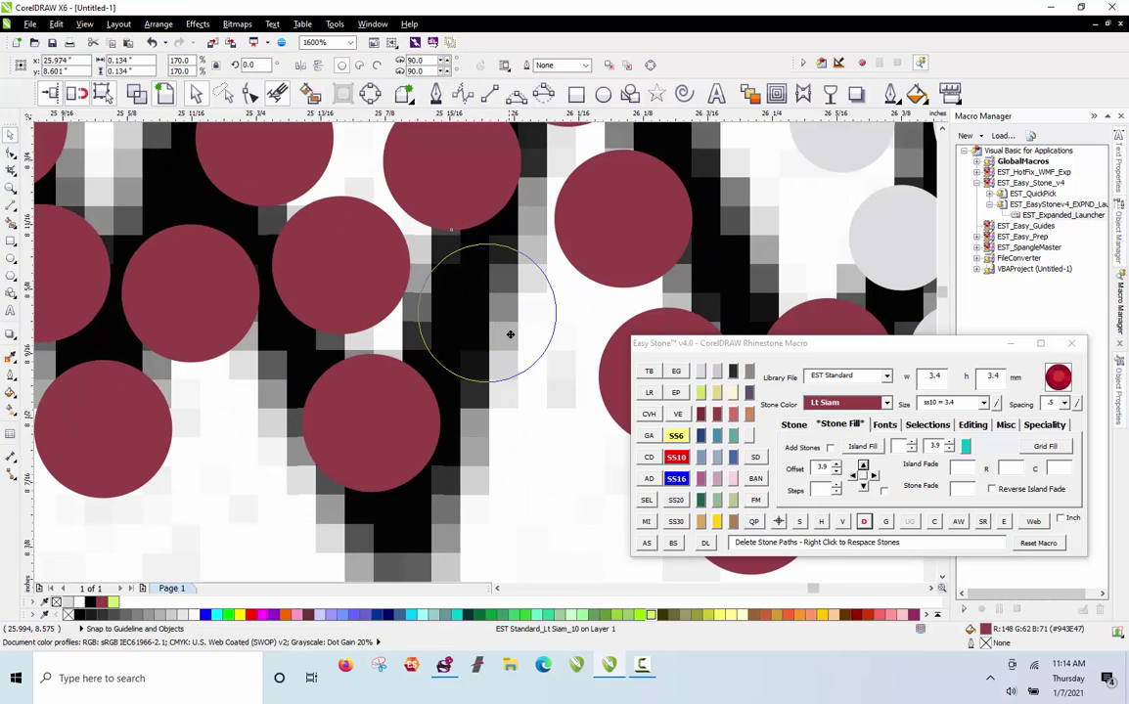
click(488, 313)
scroll(422, 441, down, 1)
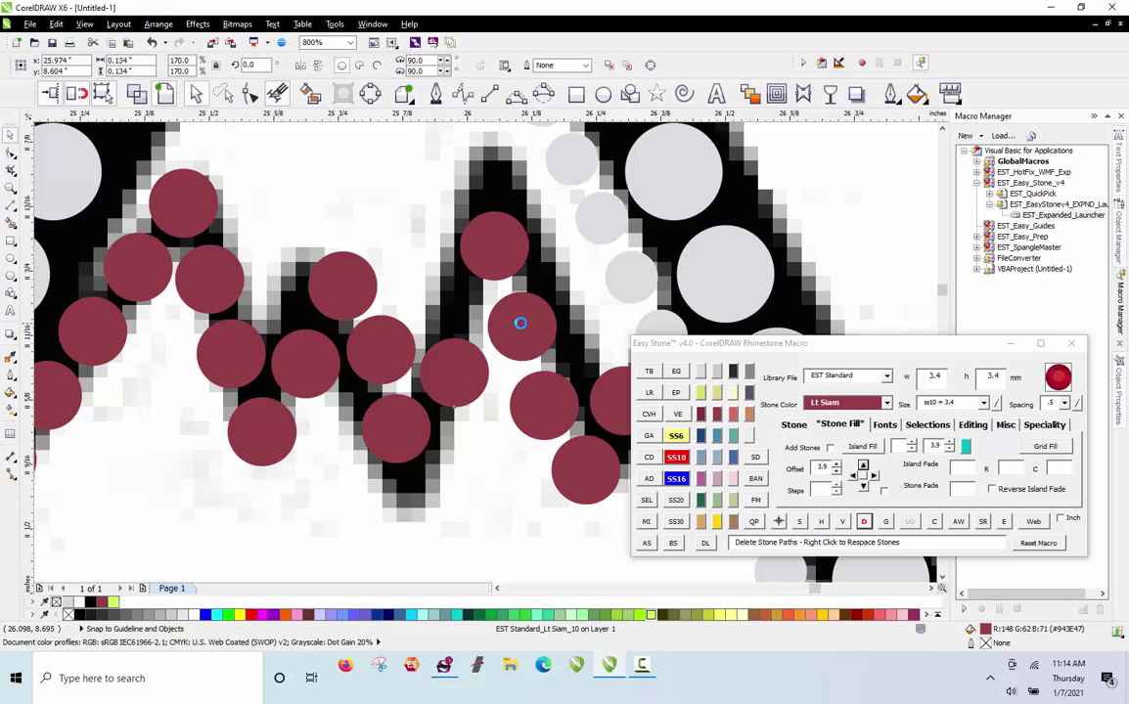
scroll(516, 323, up, 1)
drag(531, 330, 576, 329)
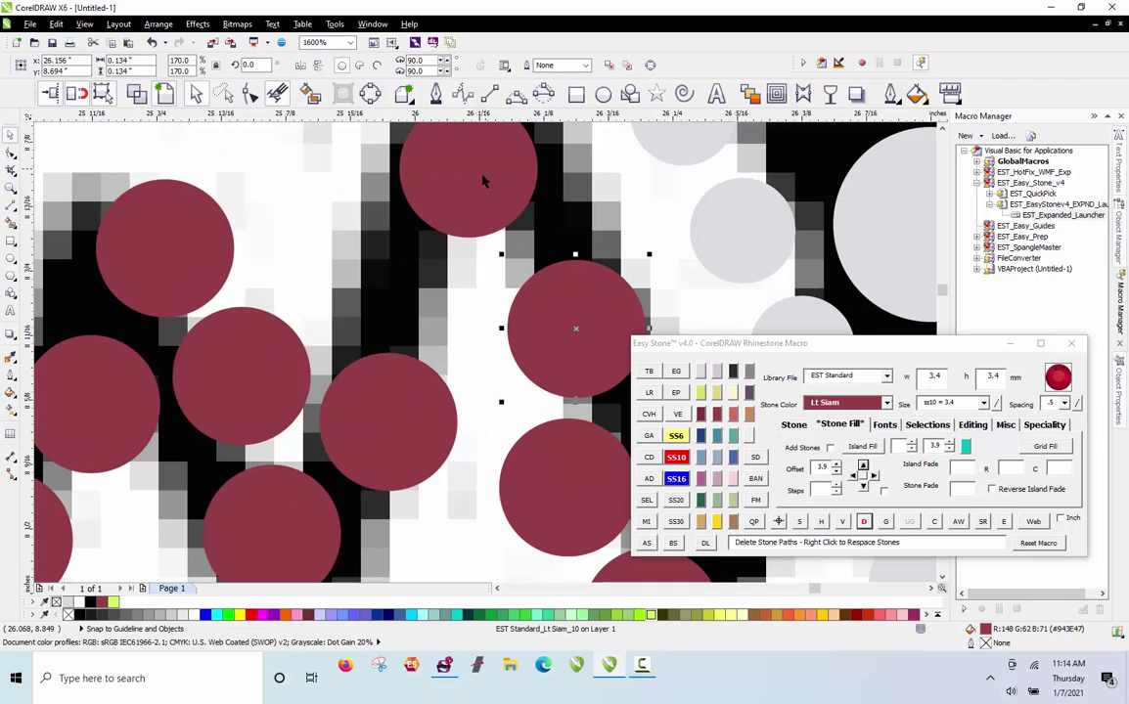
drag(484, 181, 457, 272)
click(388, 362)
scroll(383, 354, down, 1)
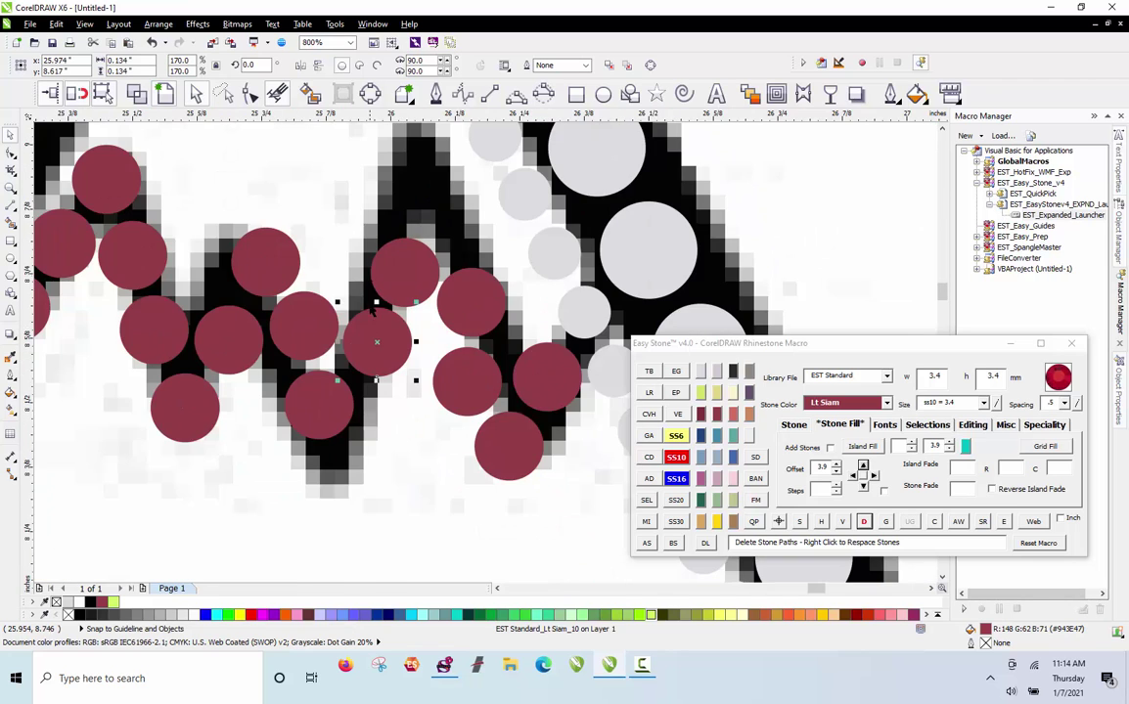
scroll(314, 420, up, 1)
drag(314, 427, 352, 406)
Select the stones near the centre and the zigzag peak to check their placement
scroll(370, 383, down, 1)
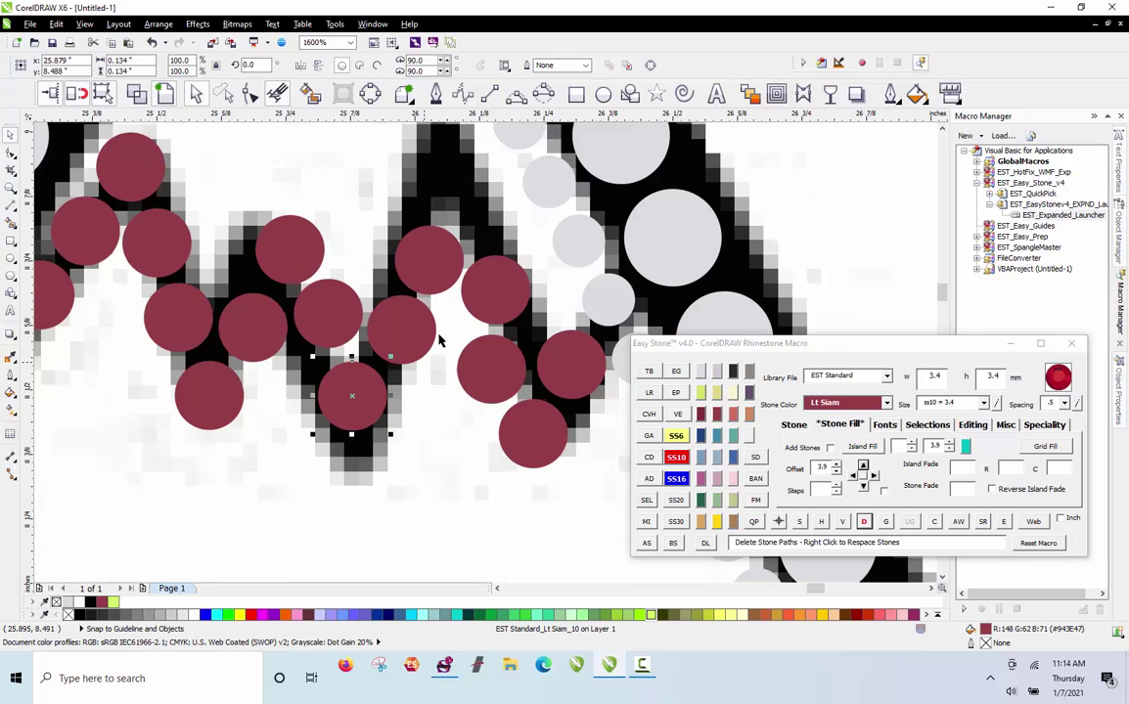
scroll(440, 339, up, 1)
click(362, 330)
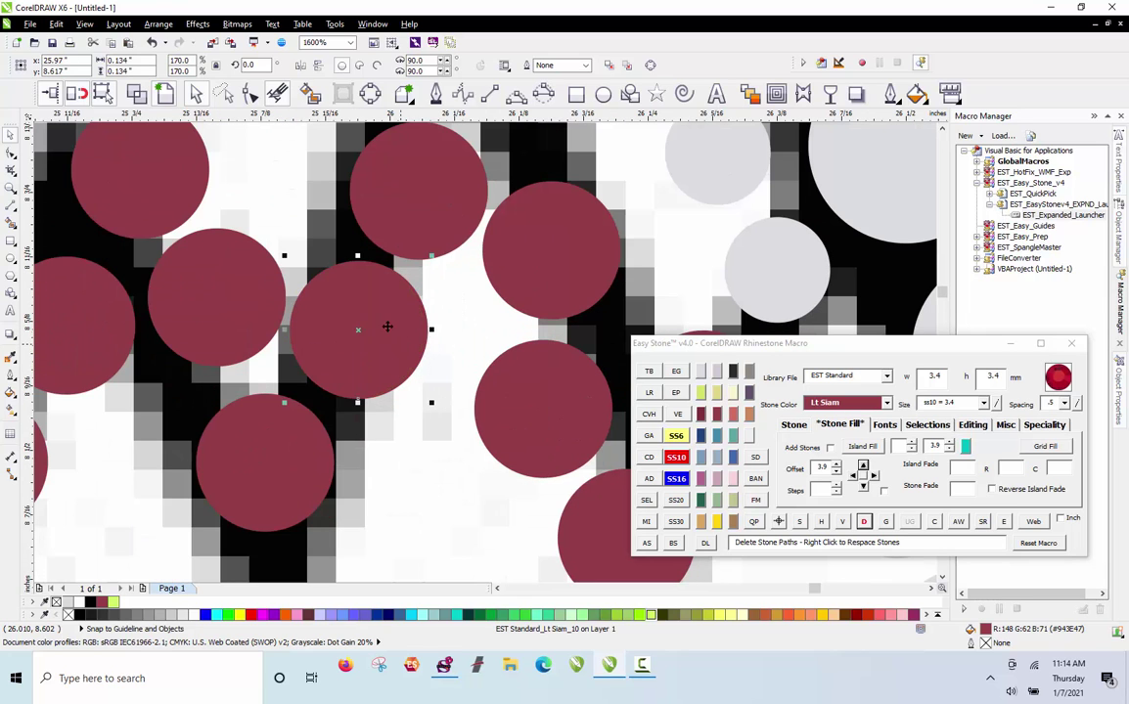
click(408, 189)
scroll(377, 201, down, 1)
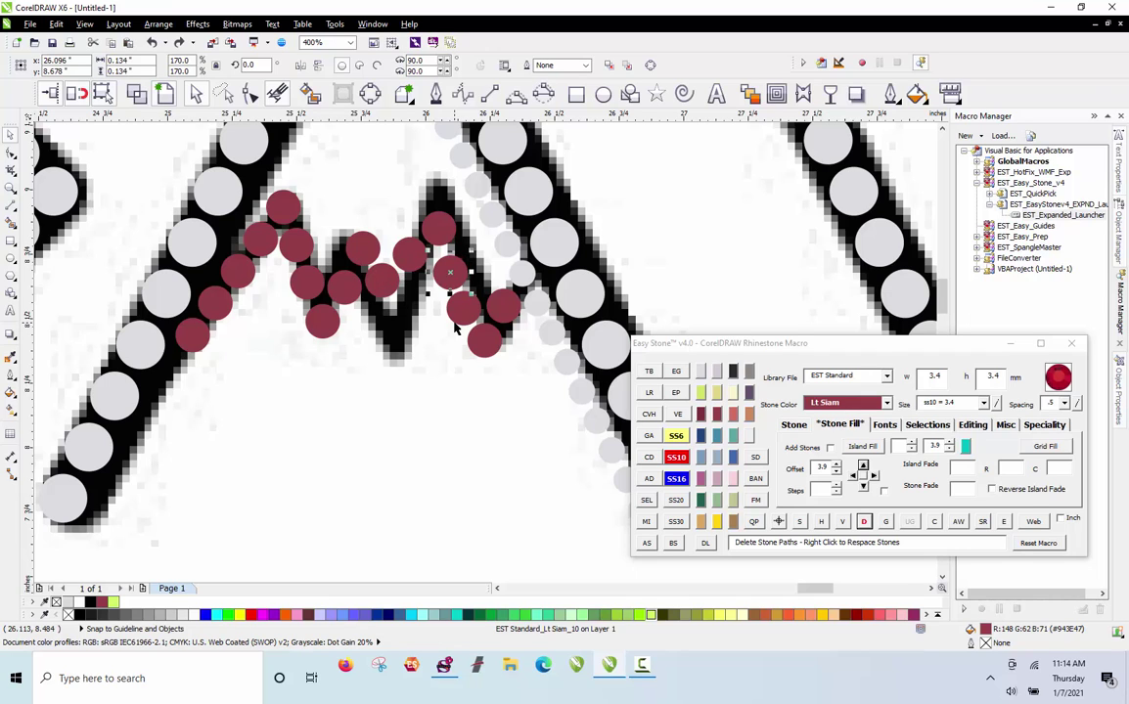
click(387, 362)
scroll(402, 327, down, 2)
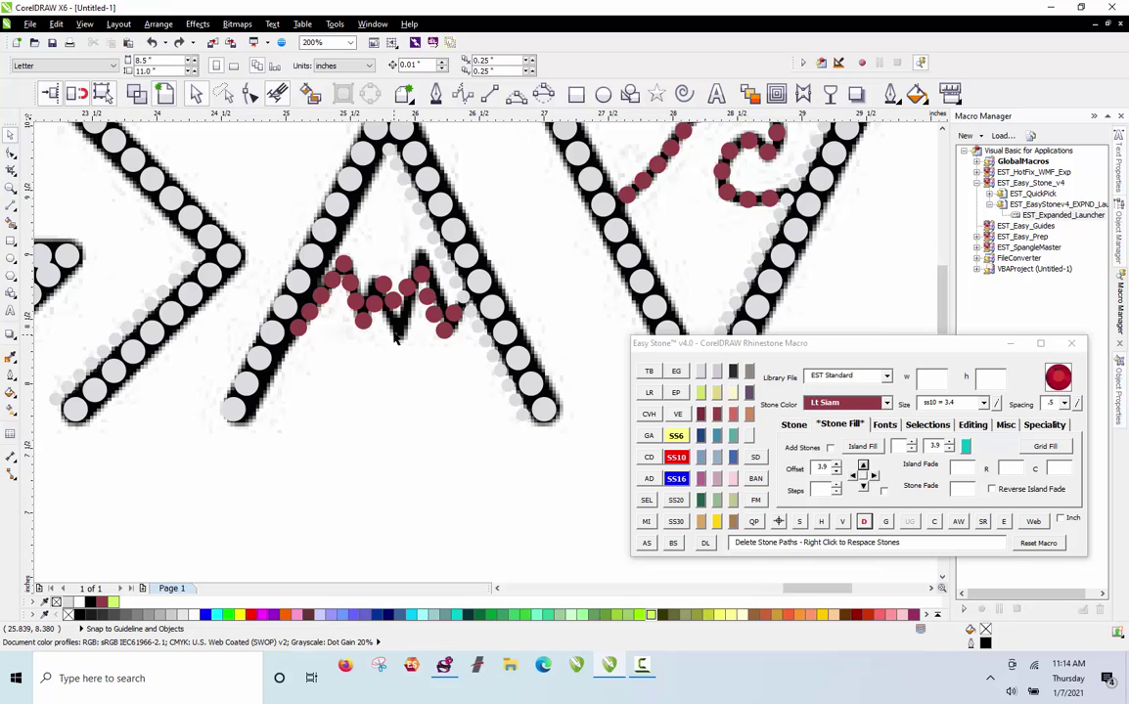
scroll(401, 305, up, 4)
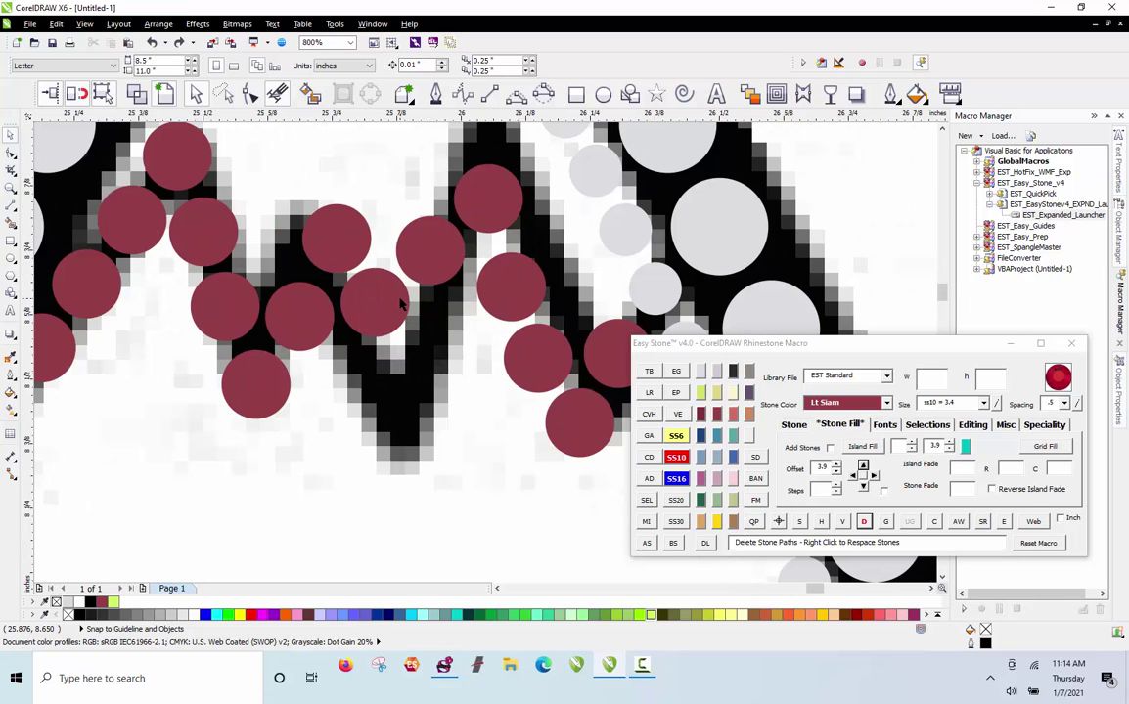
Move stones into the V and the left-slope gap, then undo the last three changes
drag(388, 318, 417, 431)
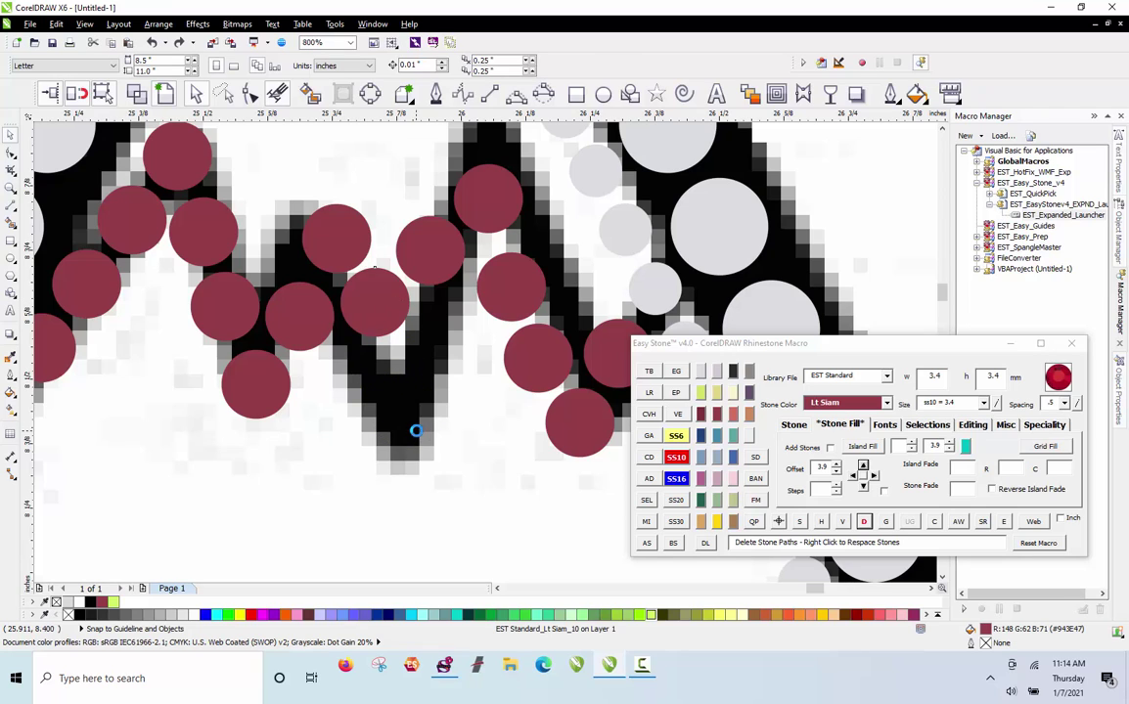
click(311, 325)
drag(311, 326, 348, 247)
key(ctrl+z)
key(ctrl+z)
key(ctrl+z)
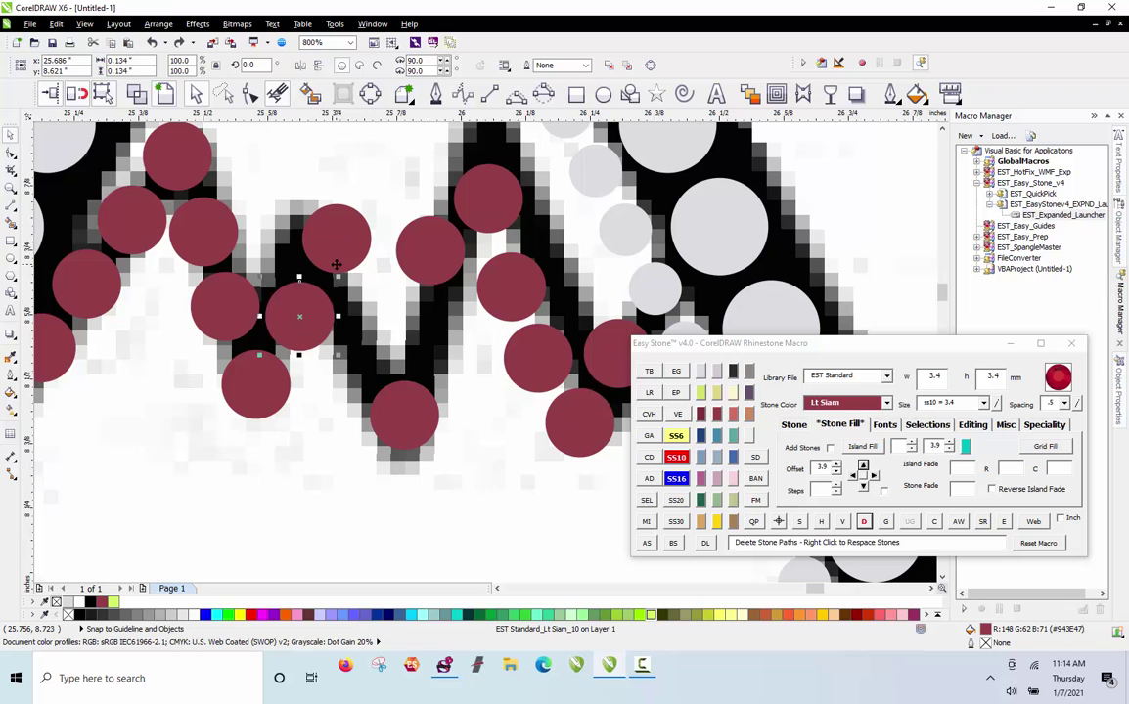
key(ctrl+z)
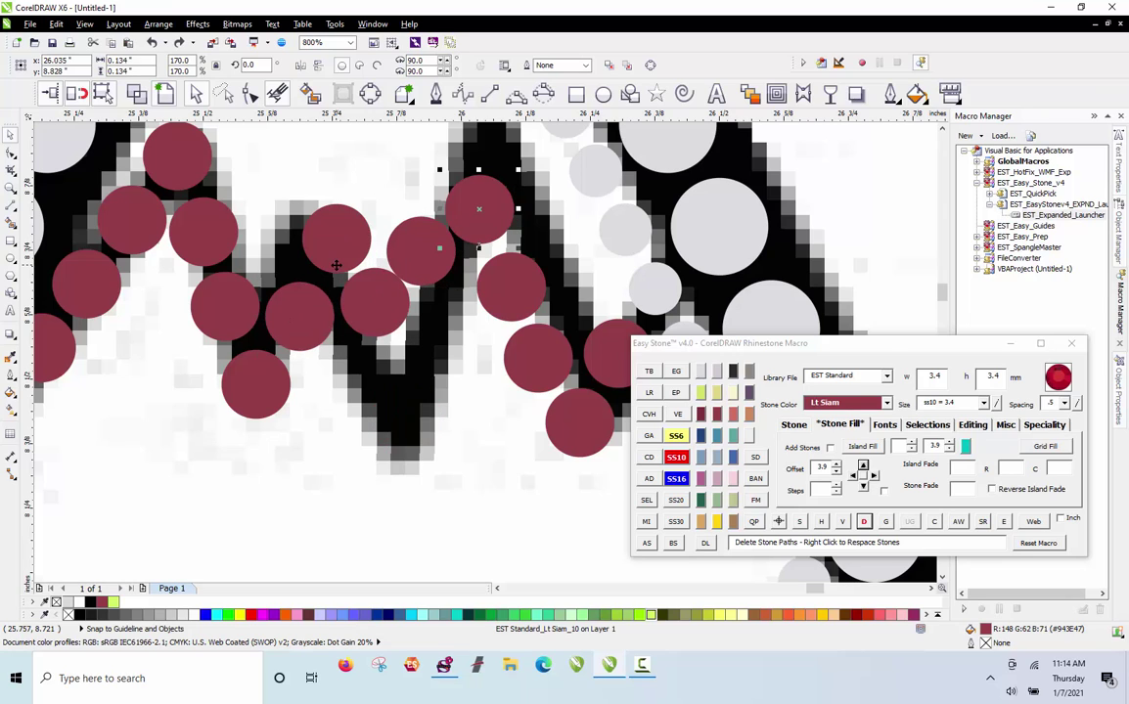
key(ctrl+z)
Reposition the remaining red stones, dropping a copy where a stone is missing
scroll(500, 193, up, 1)
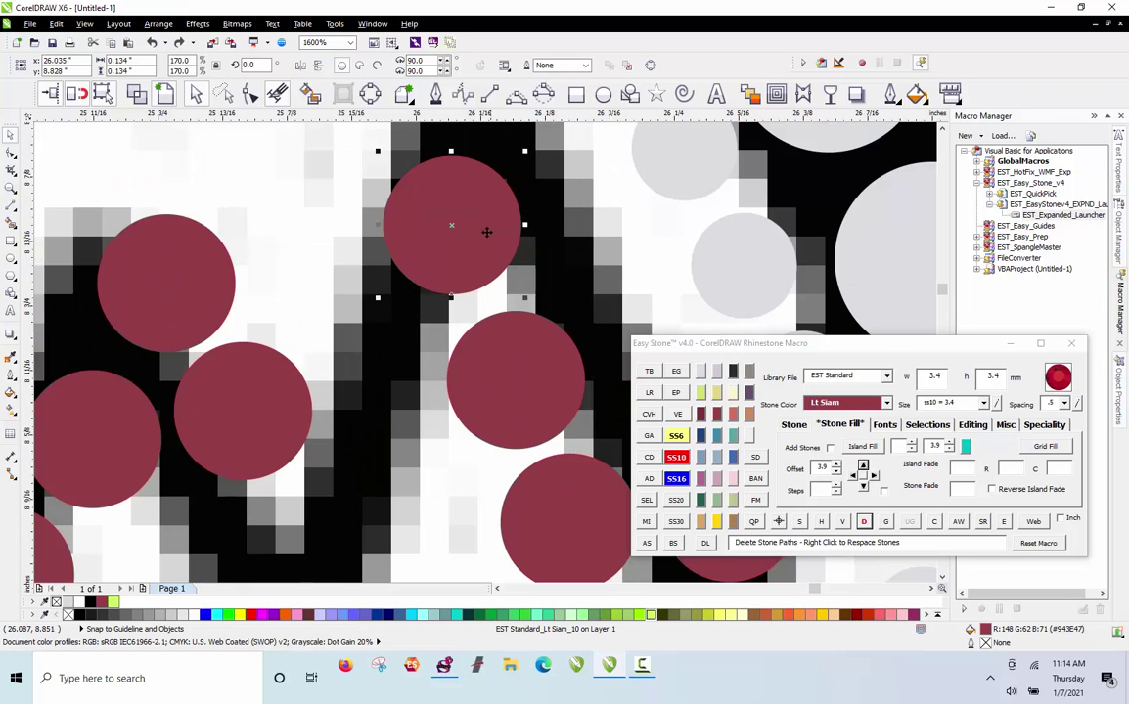
drag(486, 232, 504, 206)
drag(537, 371, 554, 337)
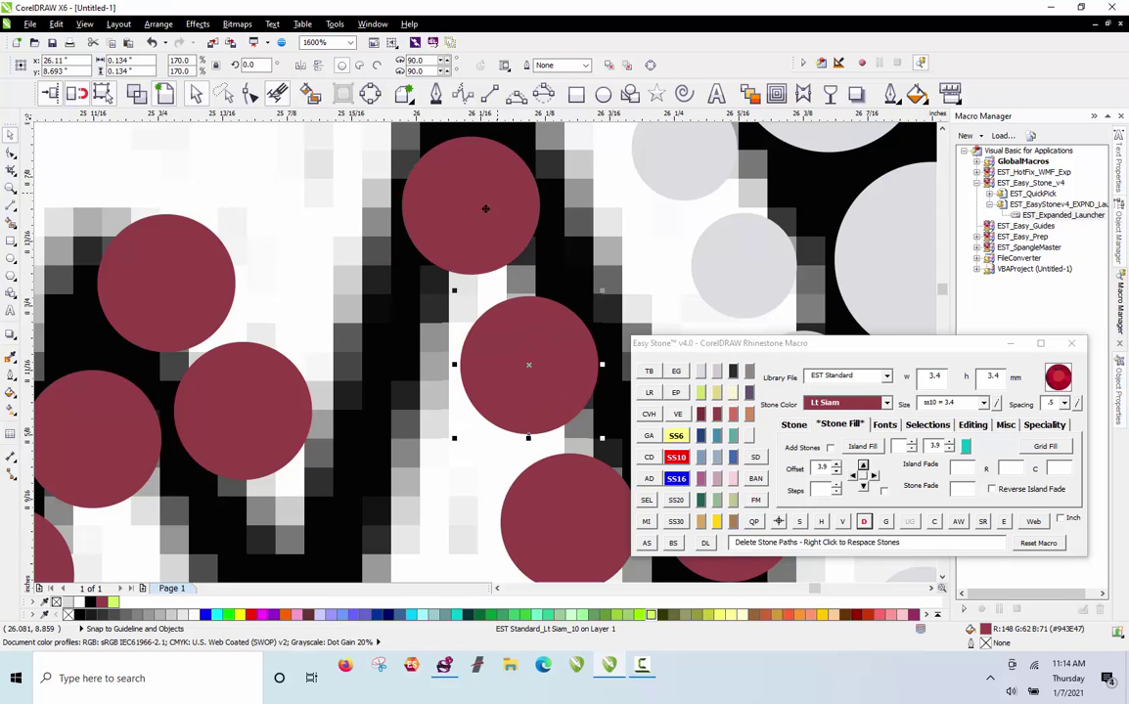
drag(486, 209, 383, 324)
right_click(384, 324)
drag(462, 237, 482, 215)
mouse_move(394, 298)
mouse_down()
mouse_move(401, 314)
mouse_move(384, 283)
mouse_up()
Duplicate the entire 235-object GAV design to the right of the page
scroll(403, 397, down, 10)
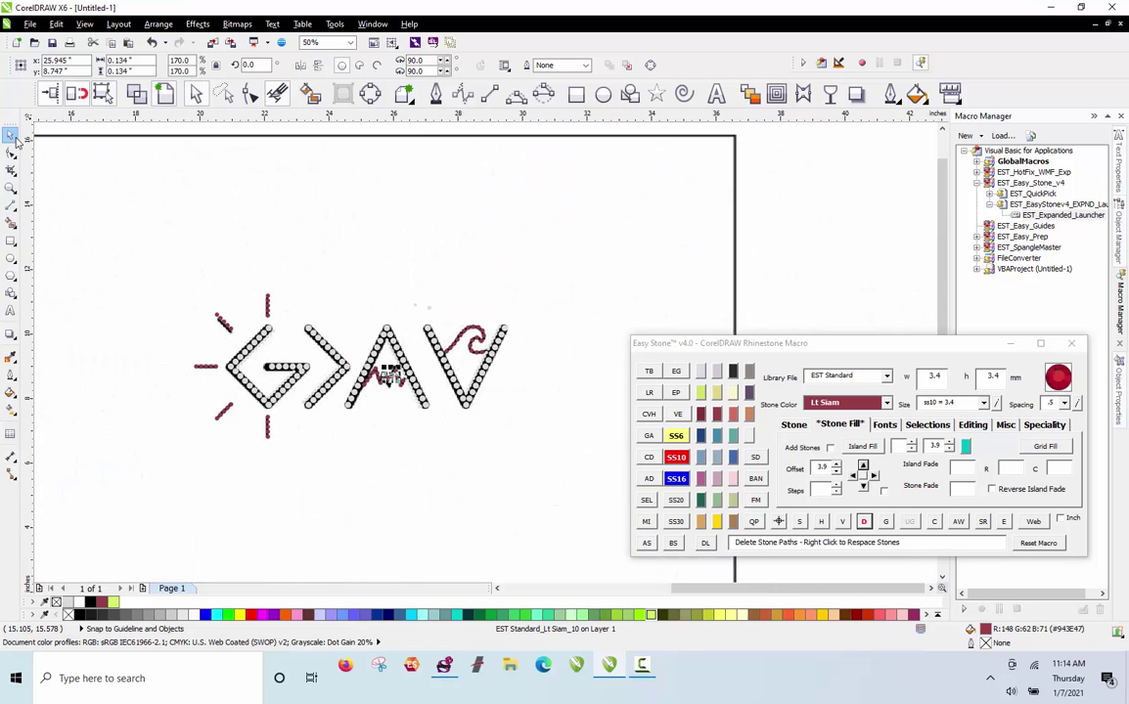
scroll(338, 242, down, 2)
drag(220, 260, 487, 375)
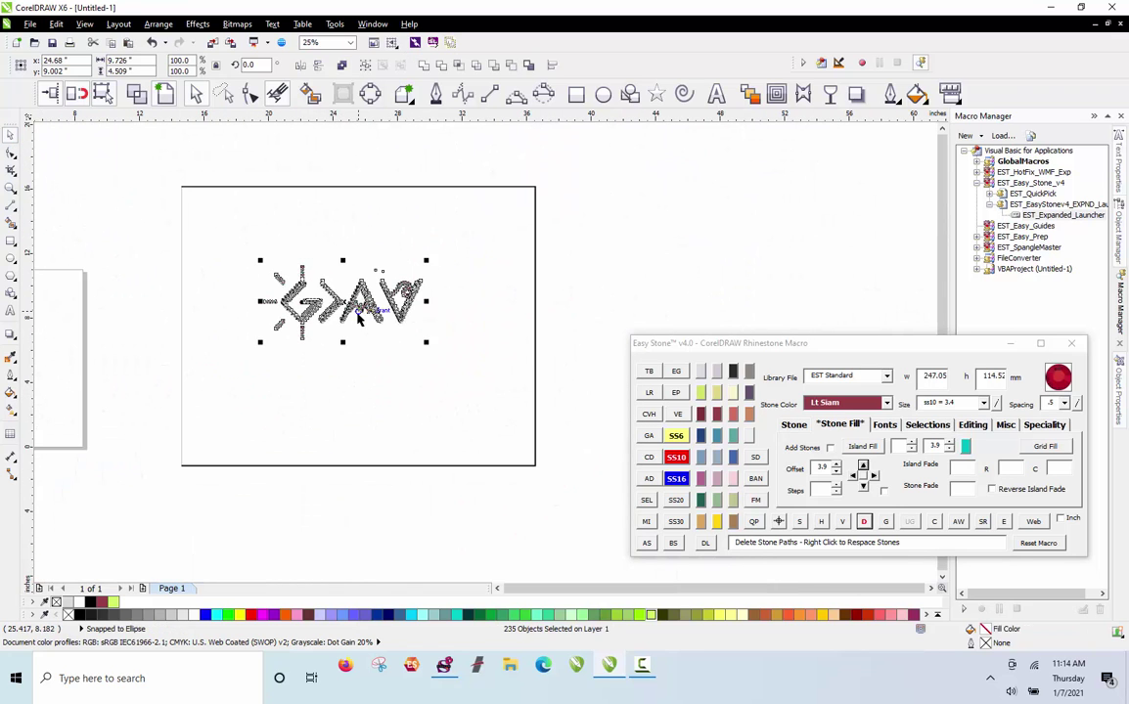
drag(359, 315, 862, 278)
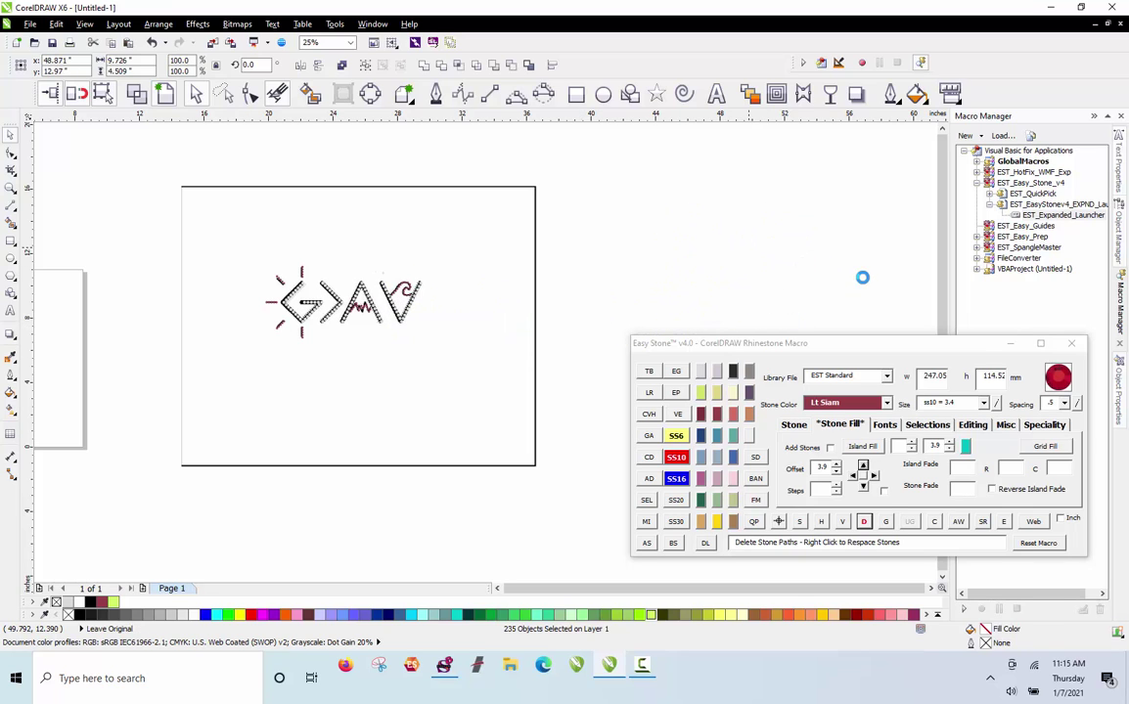
click(857, 249)
Reselect the original rhinestone design, then deselect it and zoom into the A
scroll(839, 228, up, 2)
scroll(774, 227, up, 2)
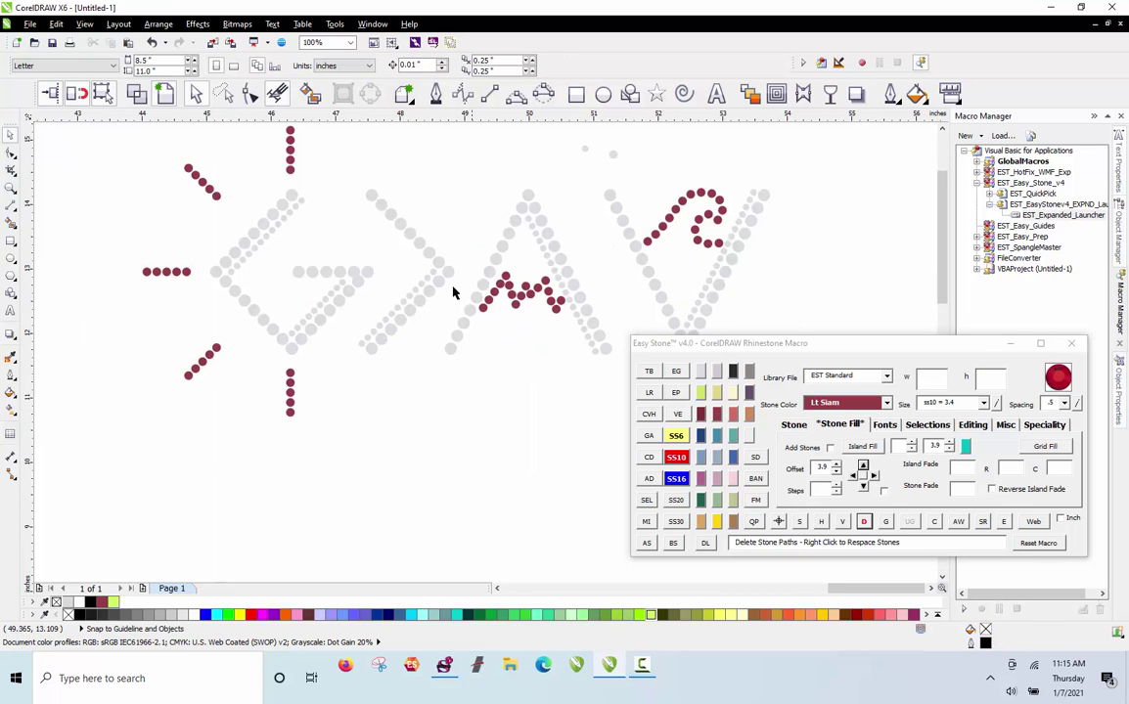
scroll(441, 298, down, 1)
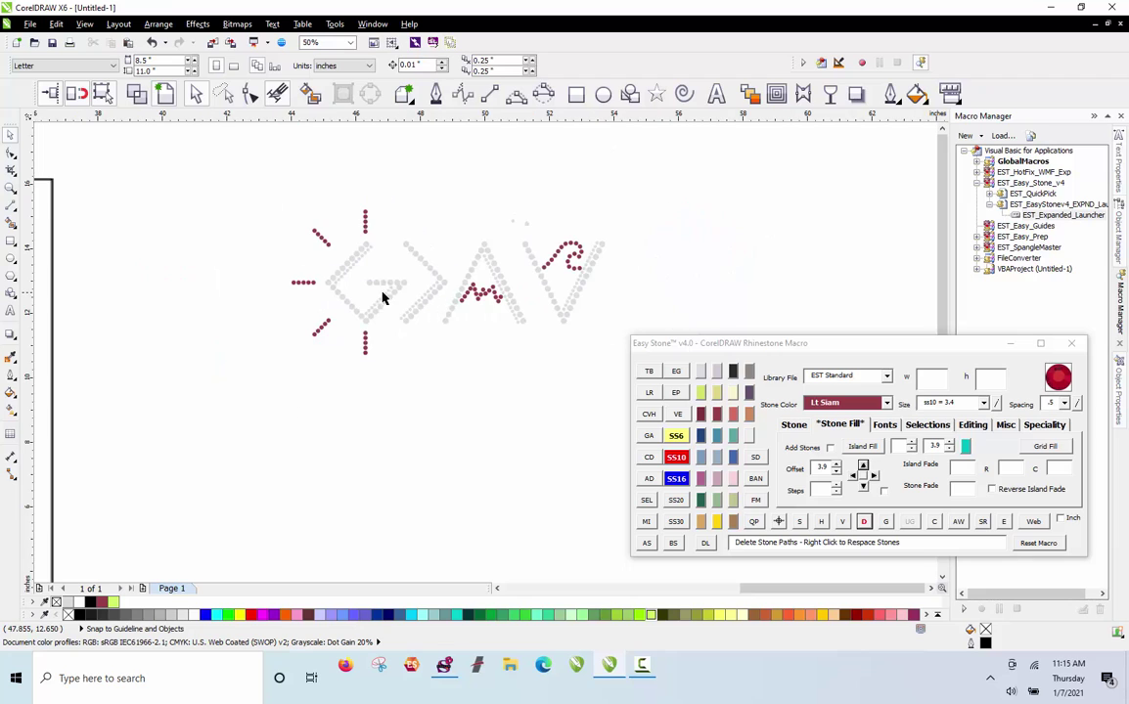
drag(246, 196, 625, 408)
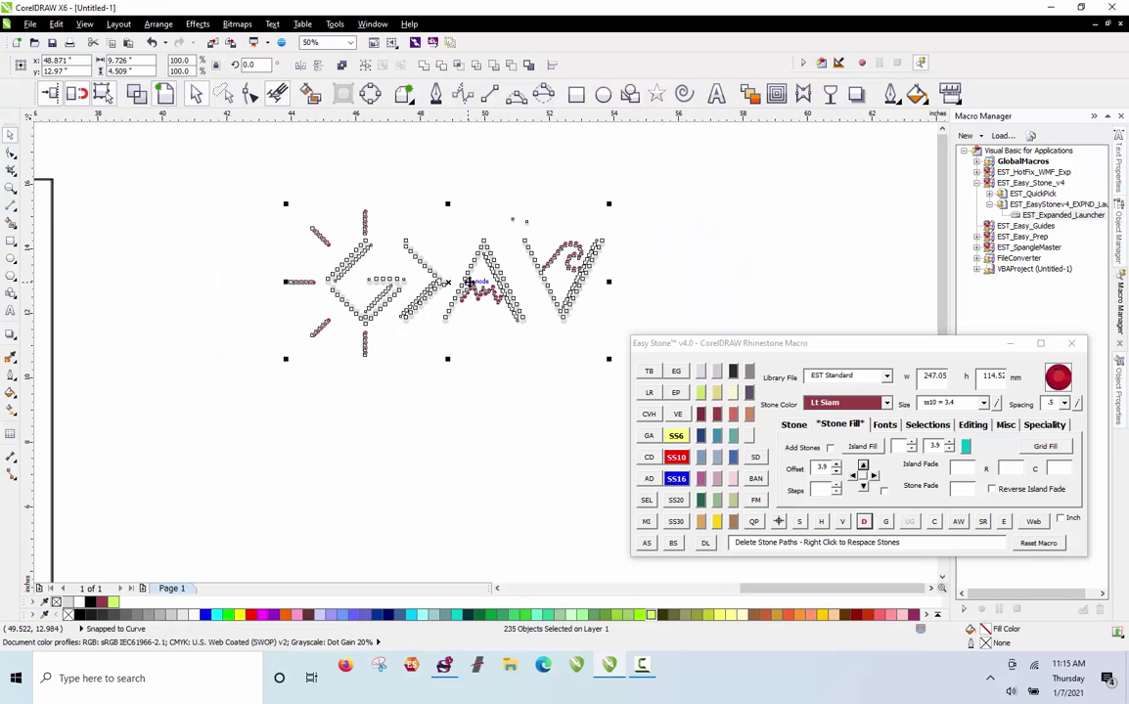
click(700, 206)
scroll(700, 206, down, 1)
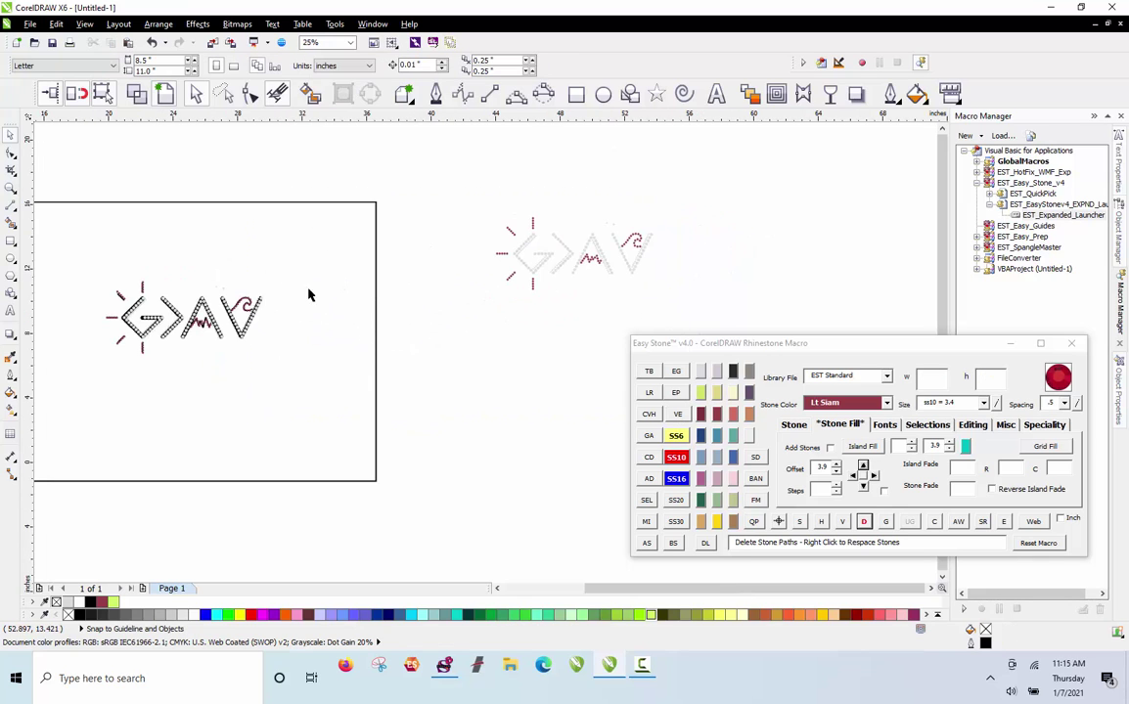
scroll(157, 313, up, 4)
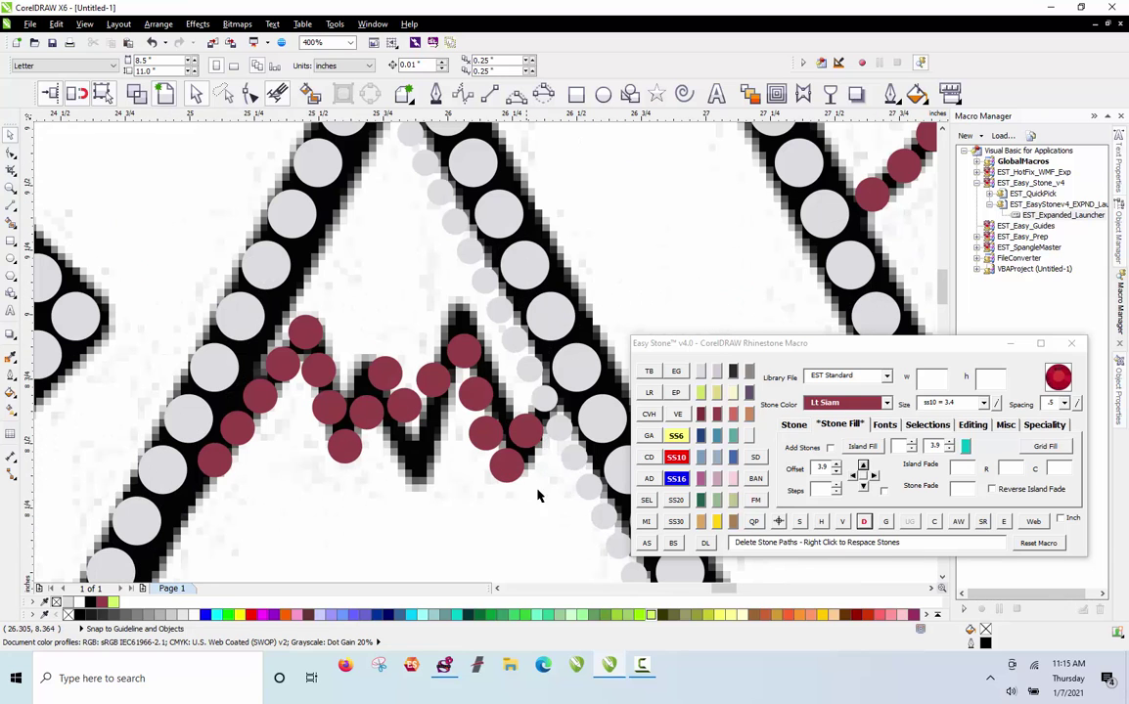
Select the 23 red stones across the A's zigzag and delete them
click(535, 443)
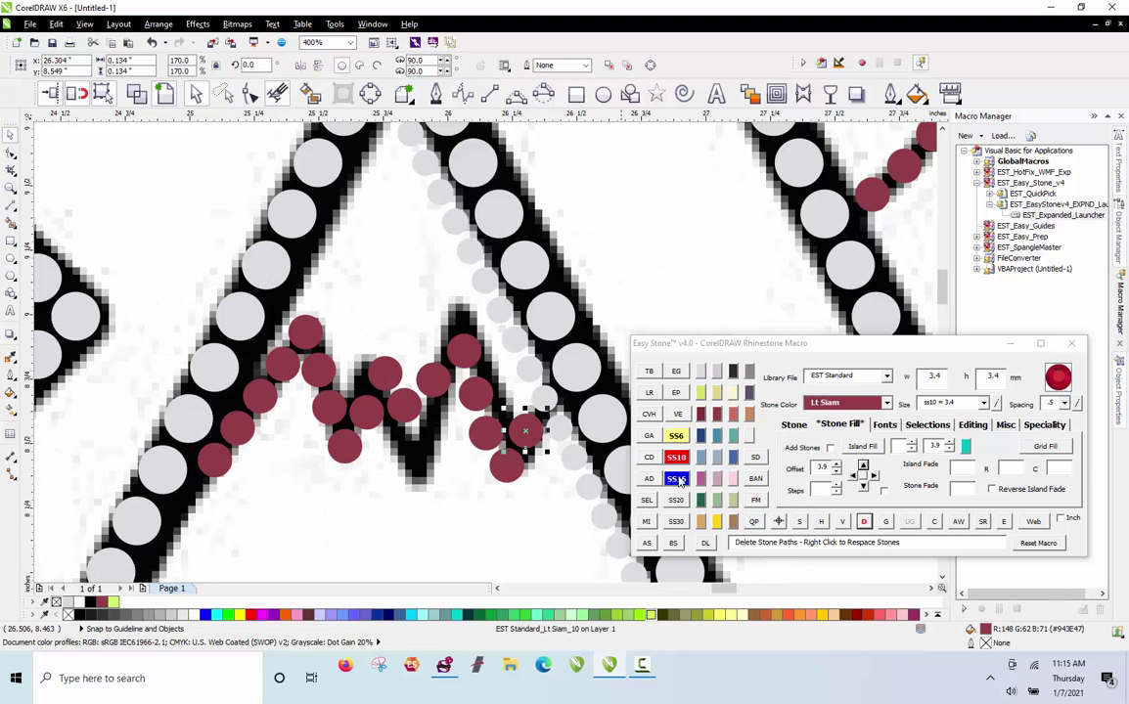
click(778, 522)
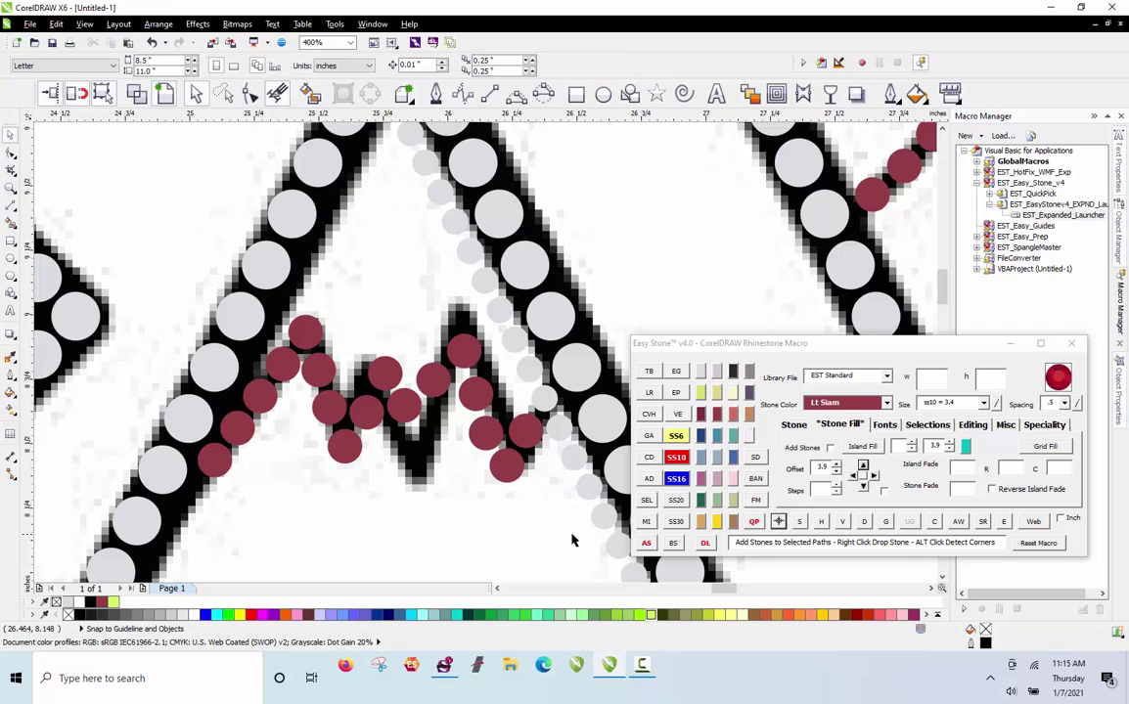
drag(574, 535, 167, 303)
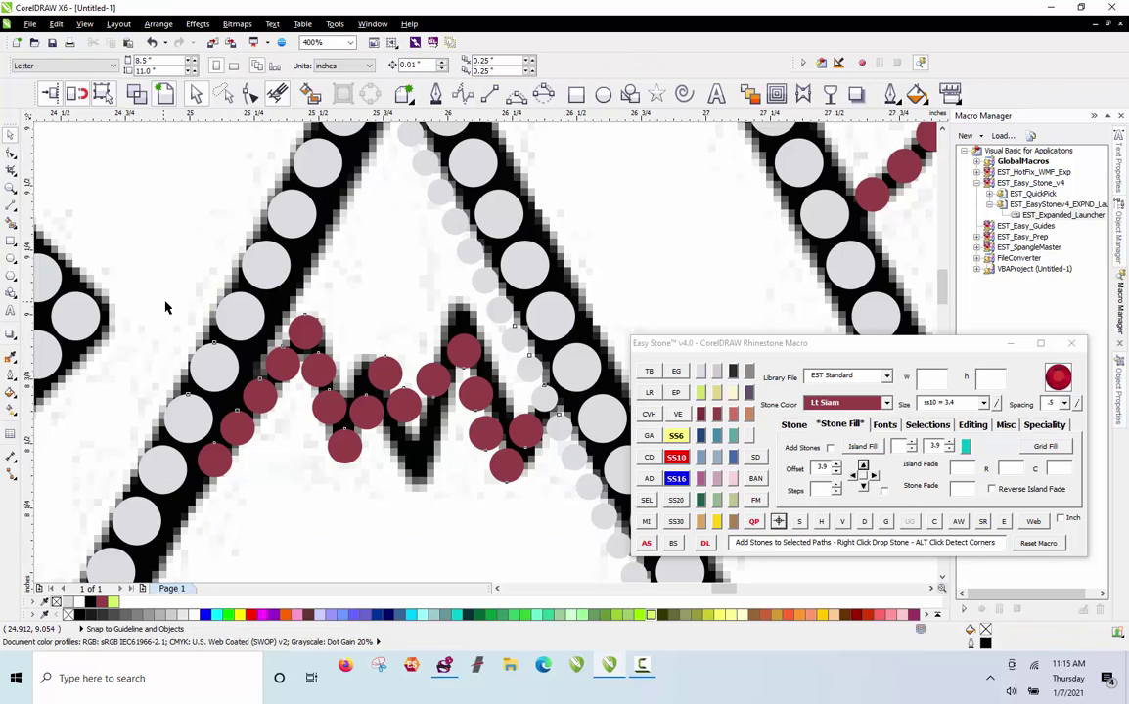
click(804, 526)
click(547, 397)
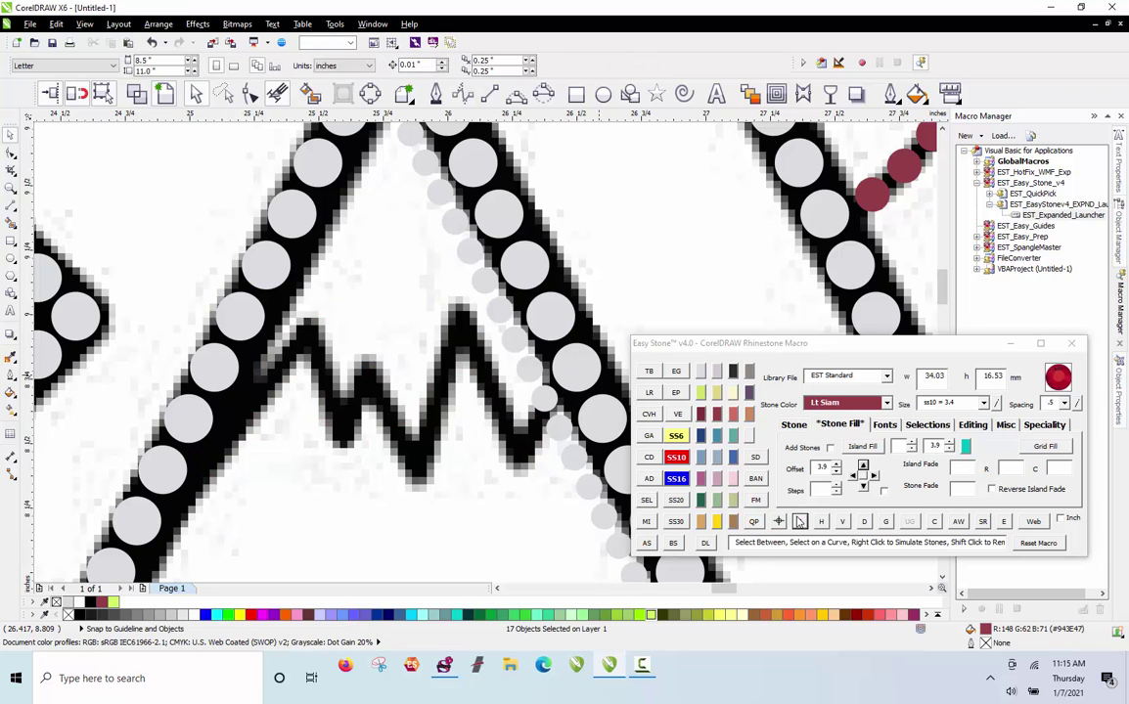
Place Lt Siam stones at the zigzag's bottom and top peak, and fill evenly between
click(886, 197)
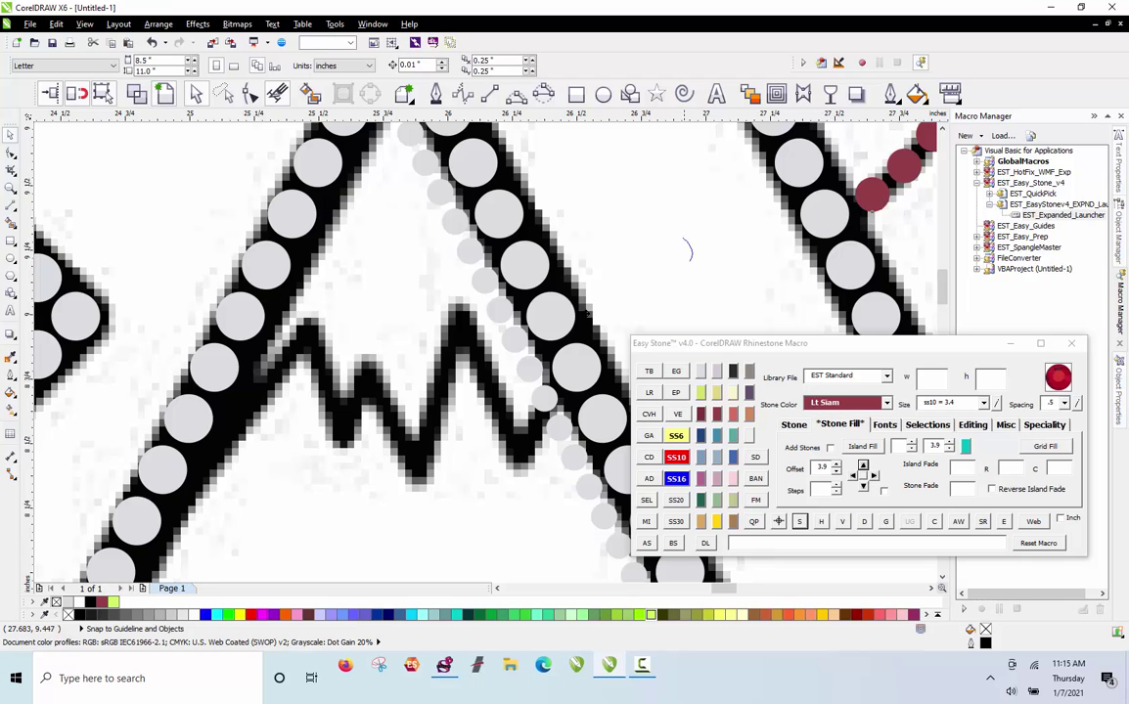
click(431, 475)
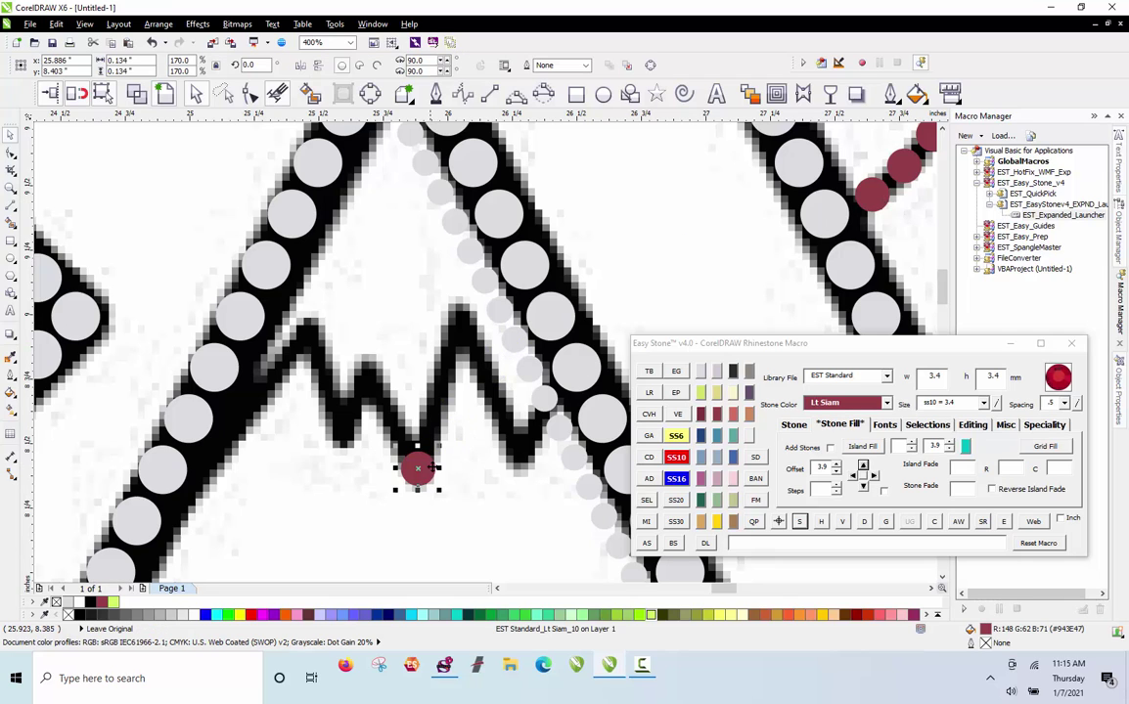
scroll(425, 432, up, 1)
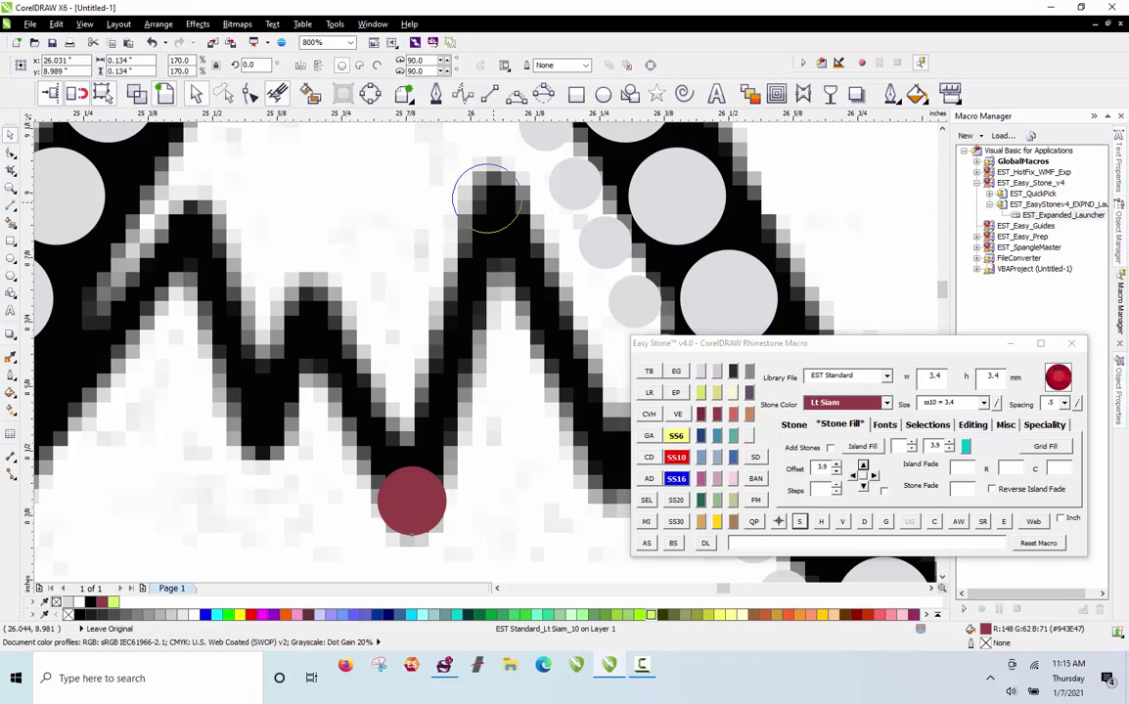
click(486, 199)
shift+click(431, 506)
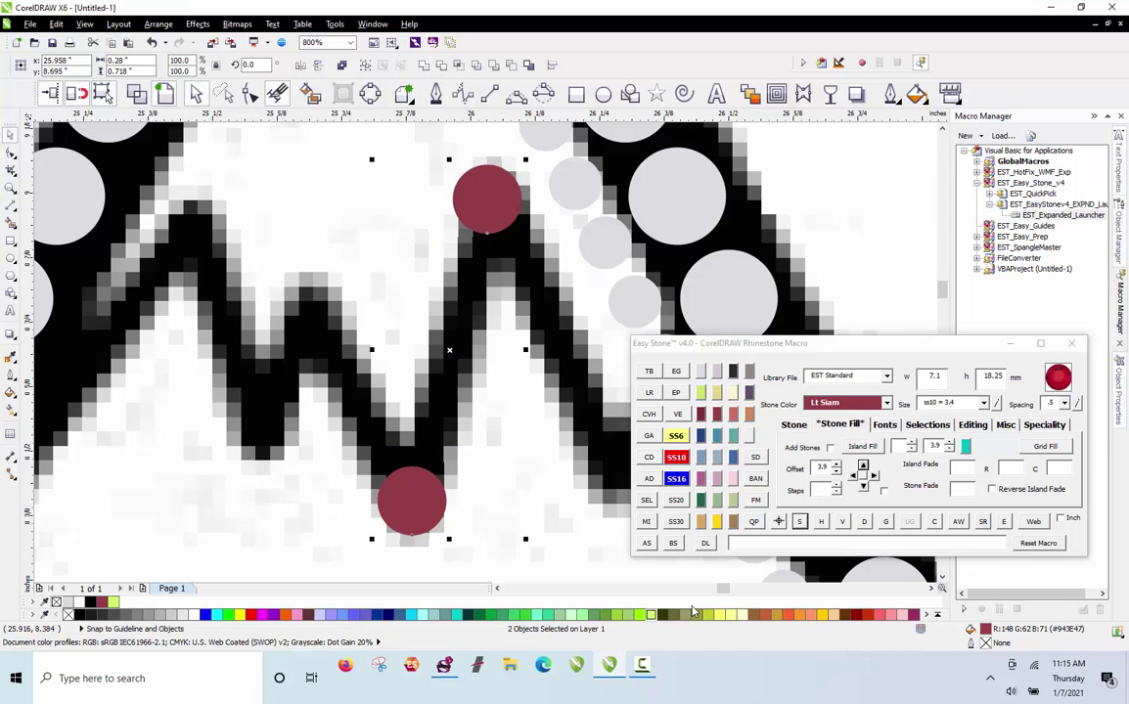
click(646, 543)
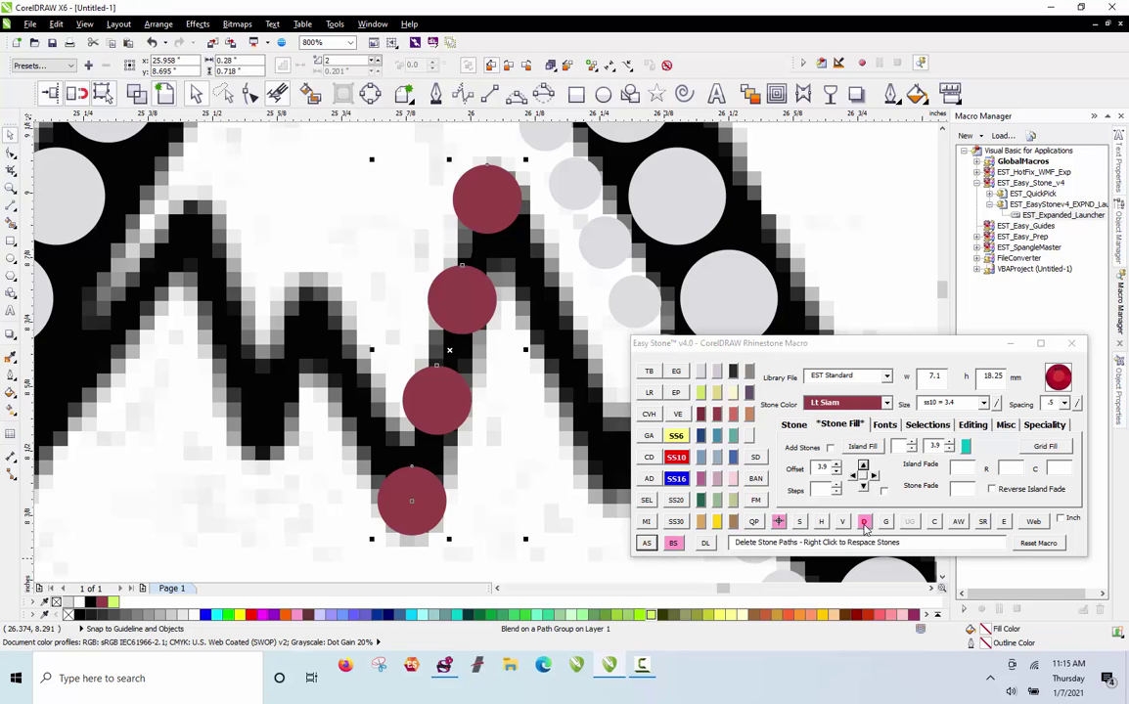
right_click(861, 525)
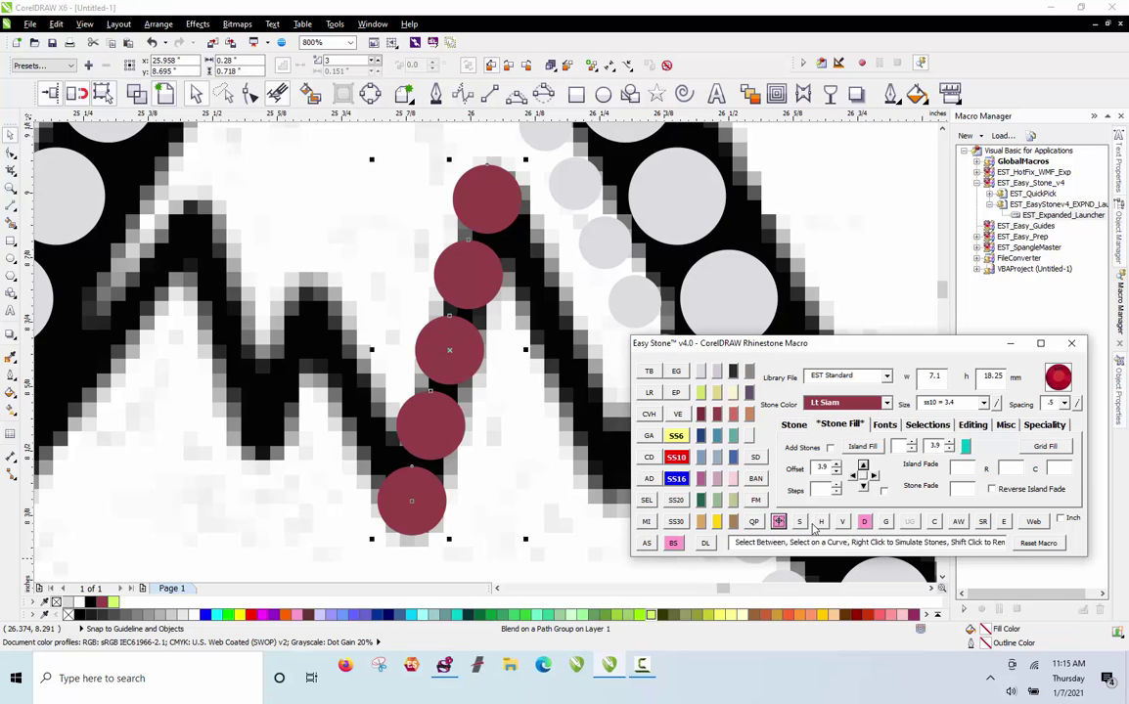
click(337, 241)
Add three more red stones down the path to fill its gaps
scroll(337, 241, down, 1)
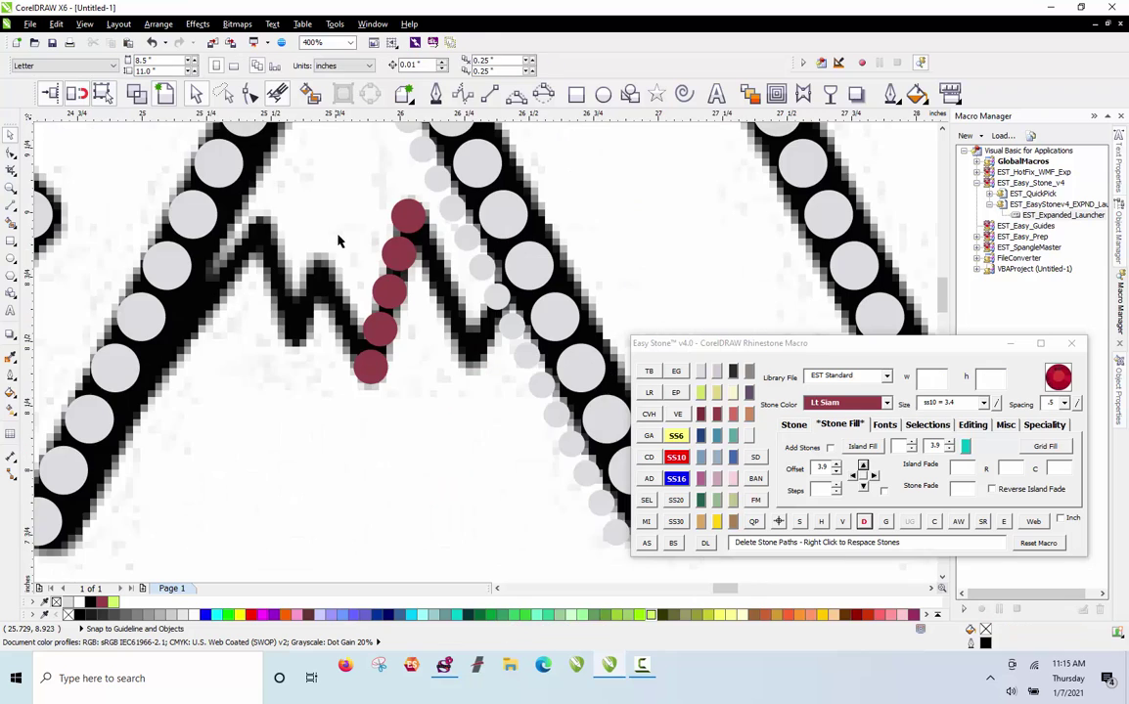
scroll(420, 223, up, 1)
click(441, 262)
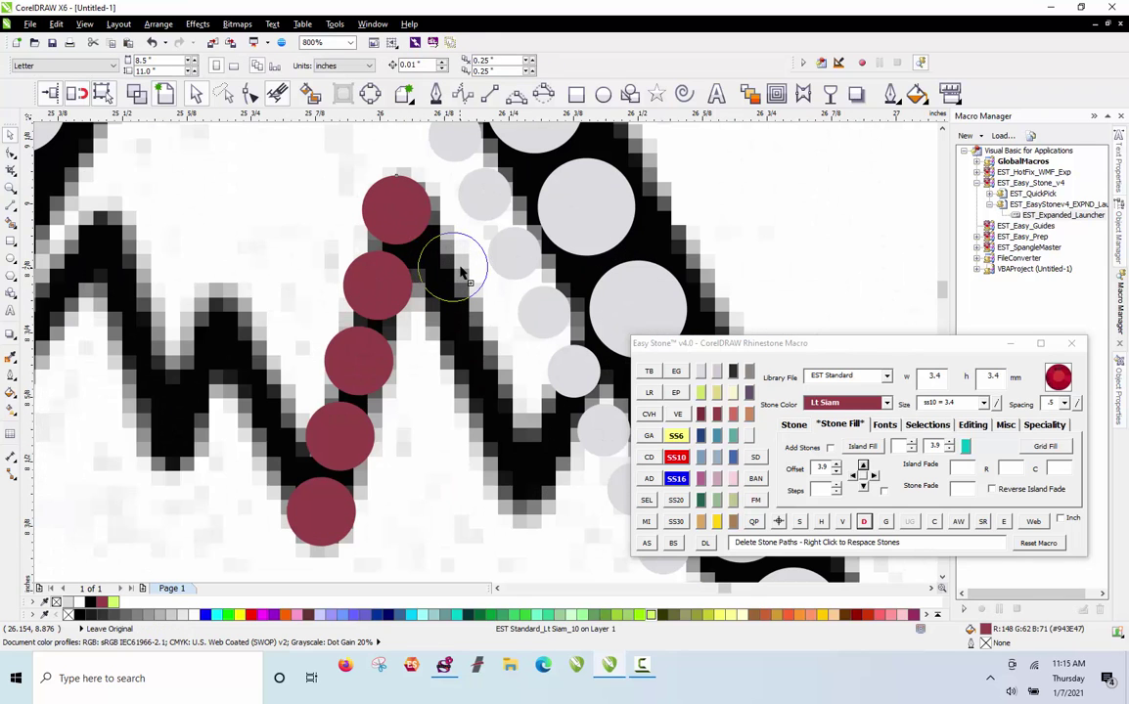
click(462, 272)
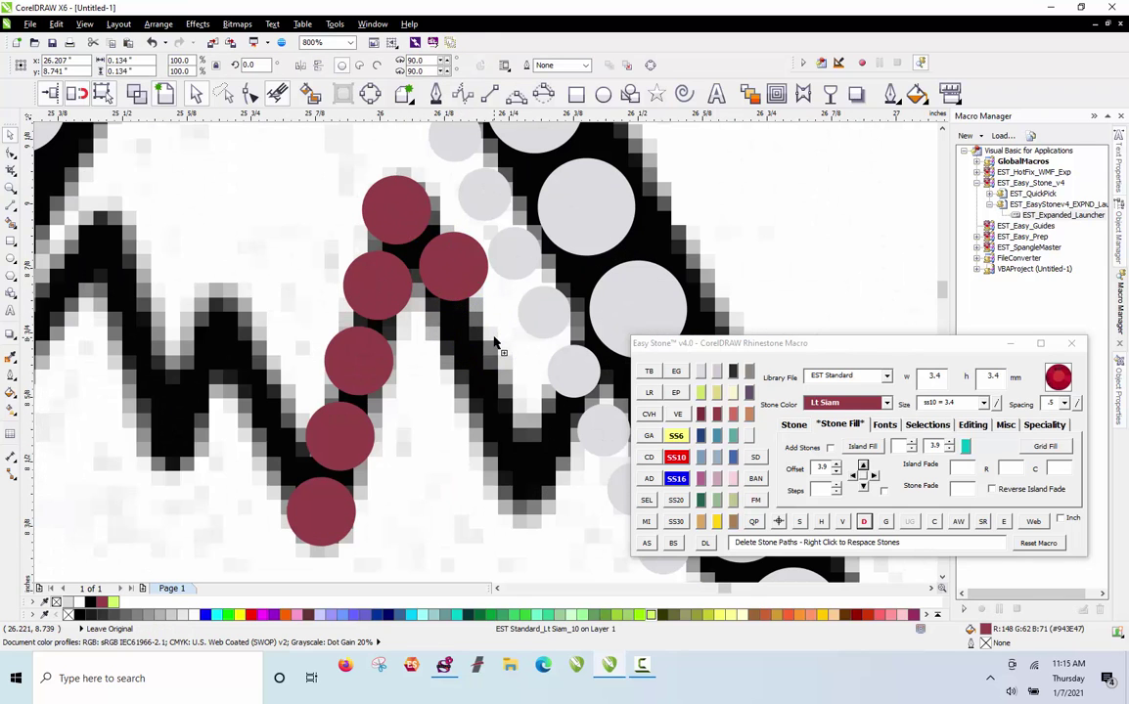
click(494, 340)
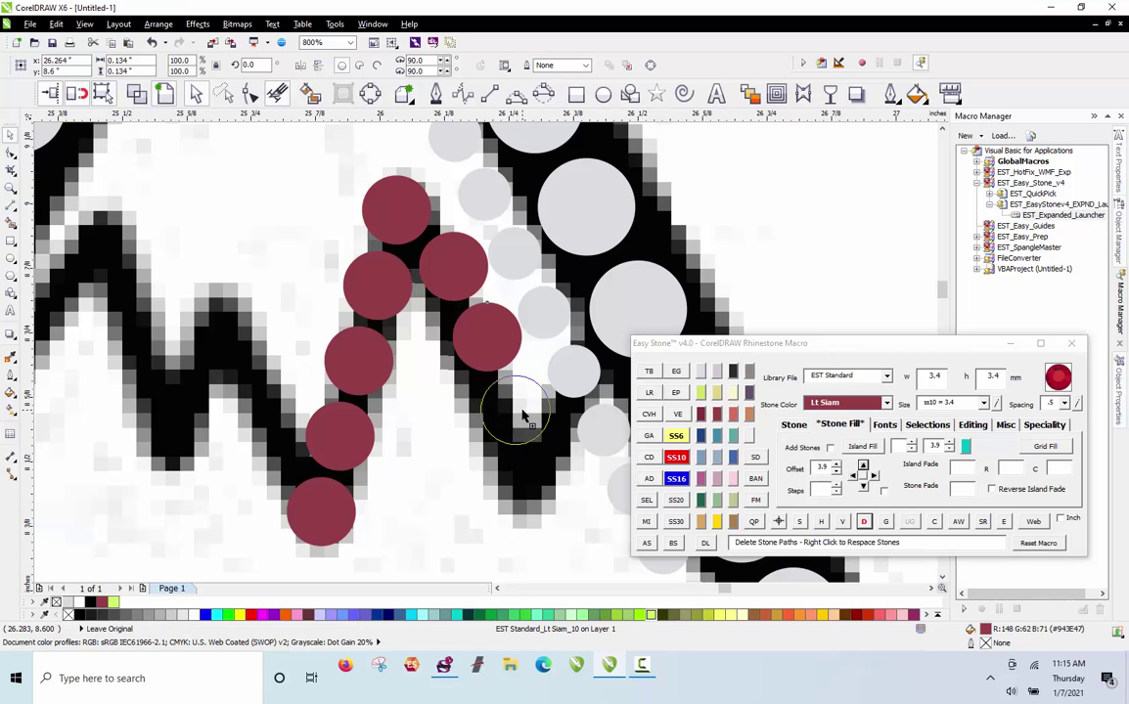
click(523, 412)
key(Escape)
Fill red stones between the lower-left edge and upper path, then remove the guide path
scroll(584, 355, down, 1)
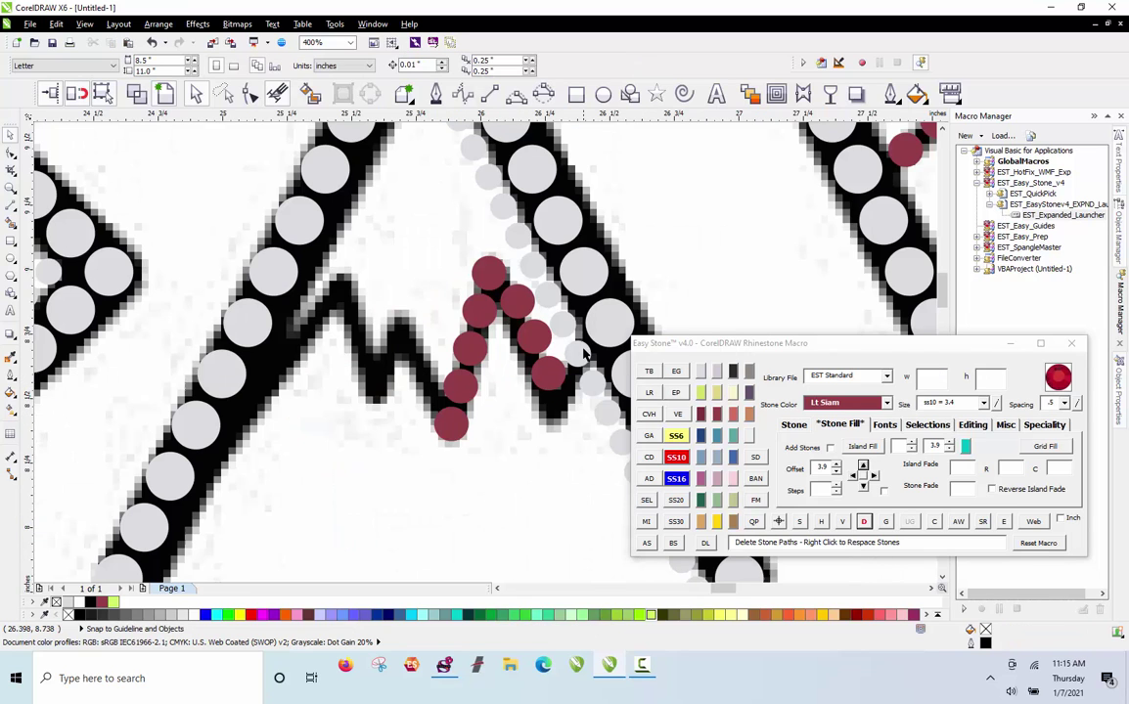
scroll(323, 328, up, 1)
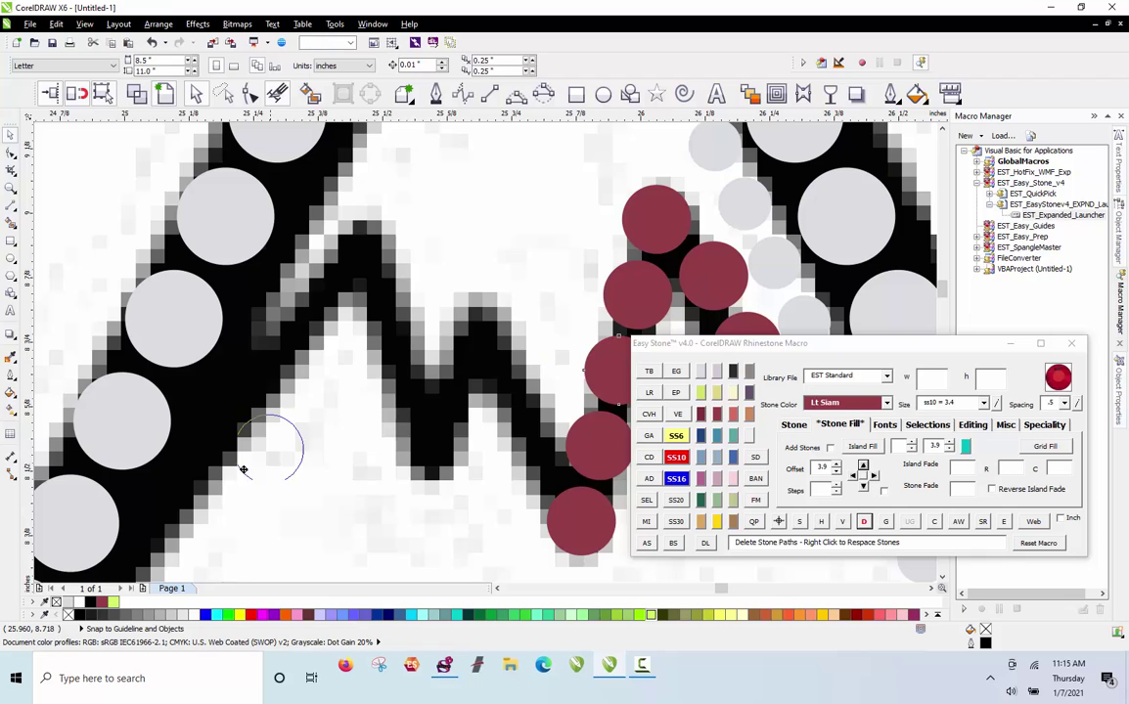
click(169, 512)
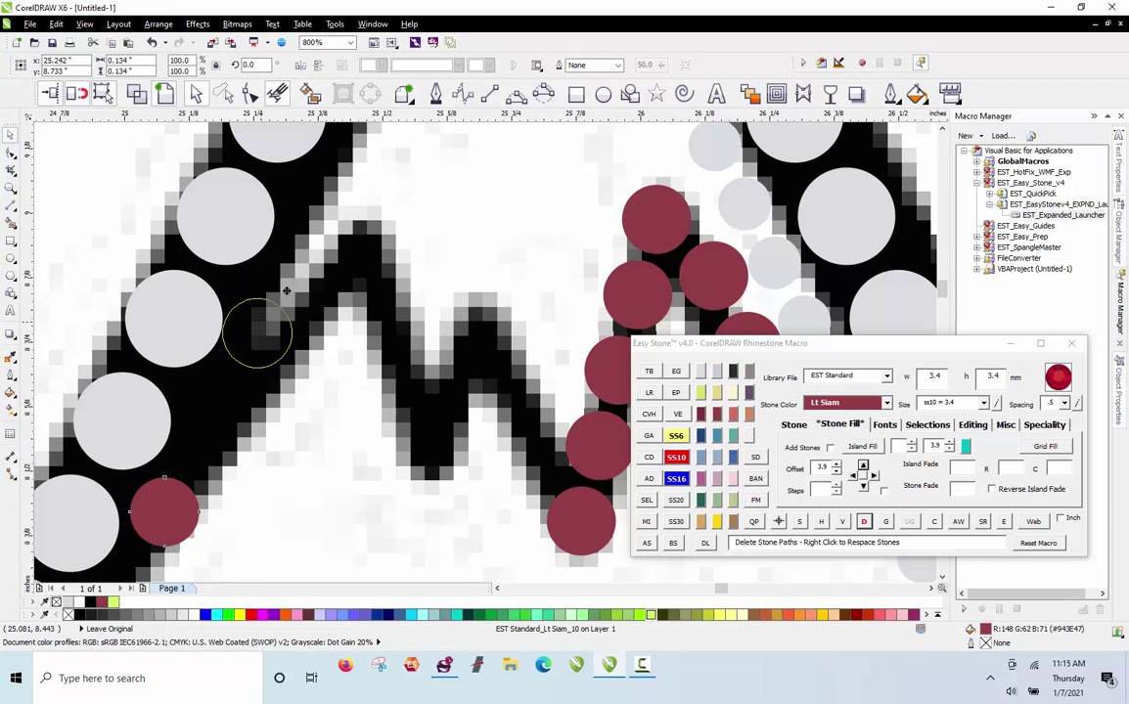
click(358, 235)
shift+click(171, 504)
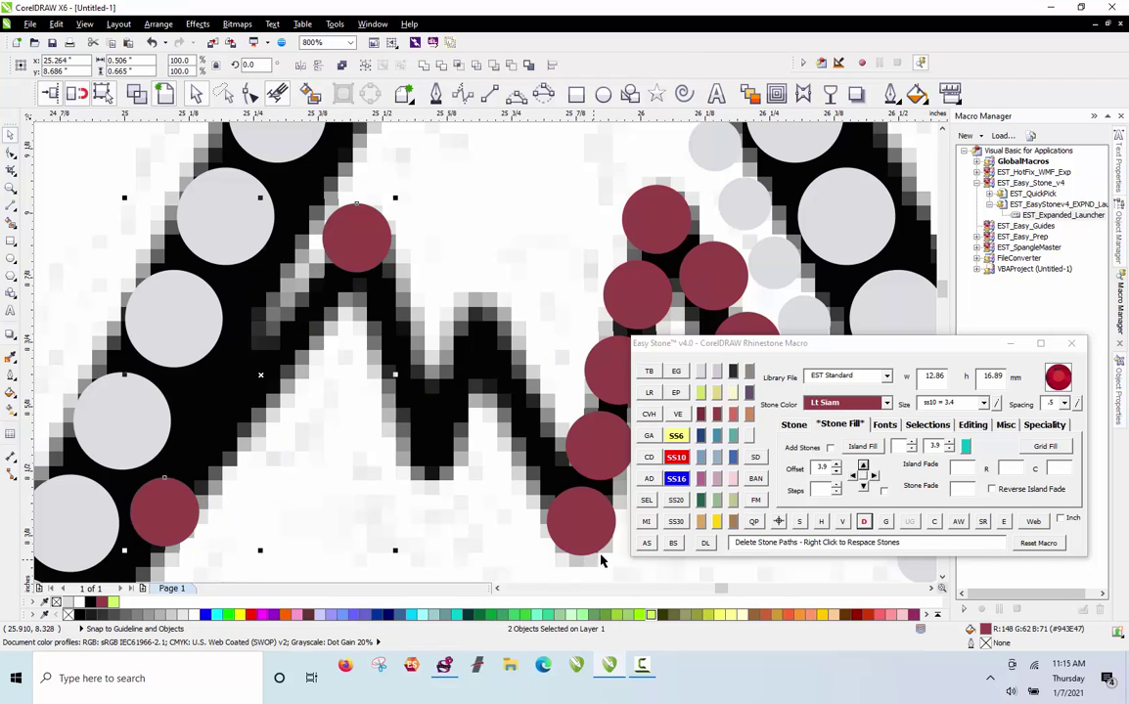
click(649, 546)
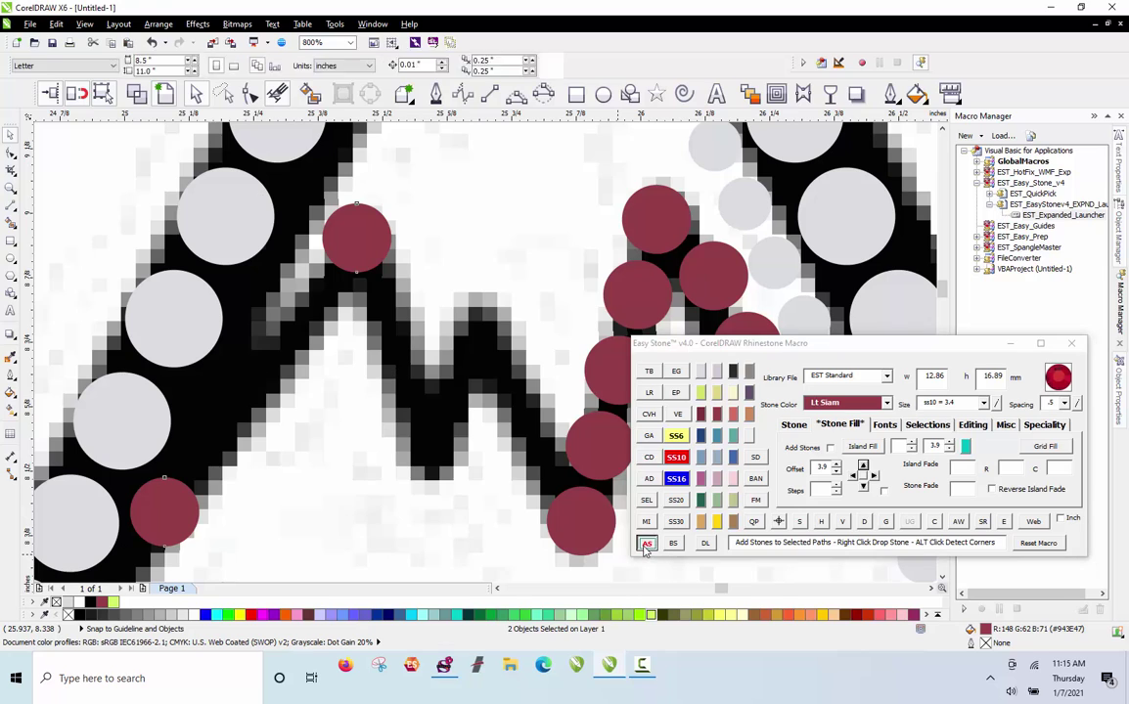
click(866, 522)
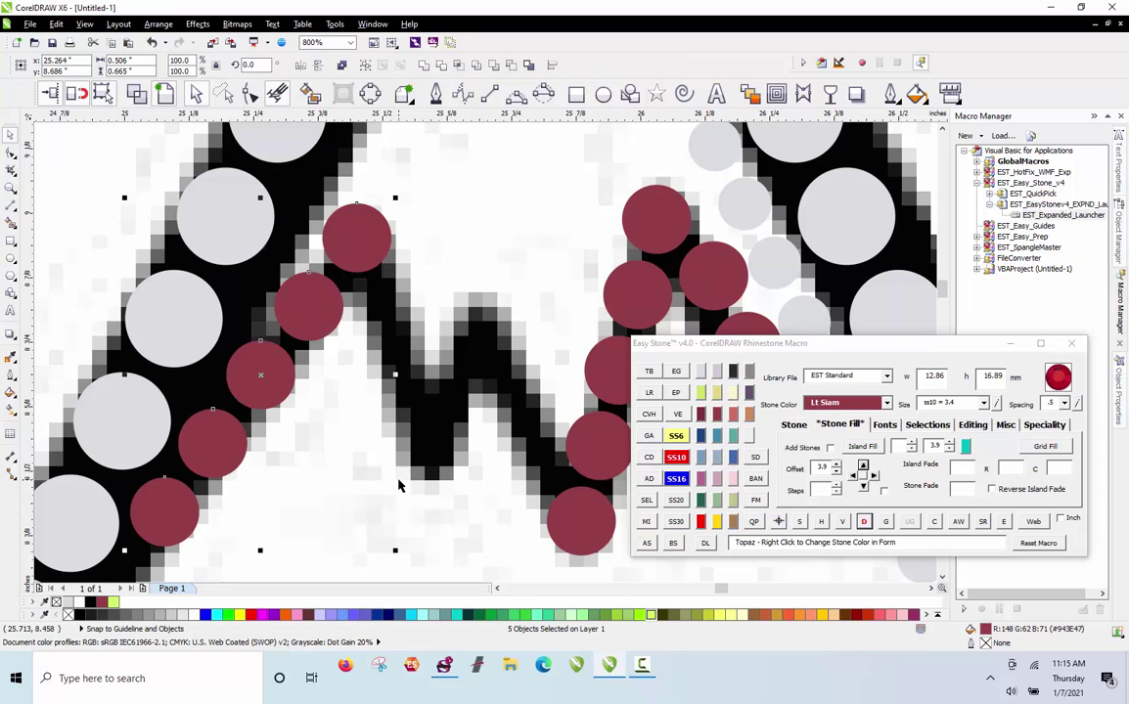
Add six more red stones along the zigzag, including its peak and left stroke
click(368, 256)
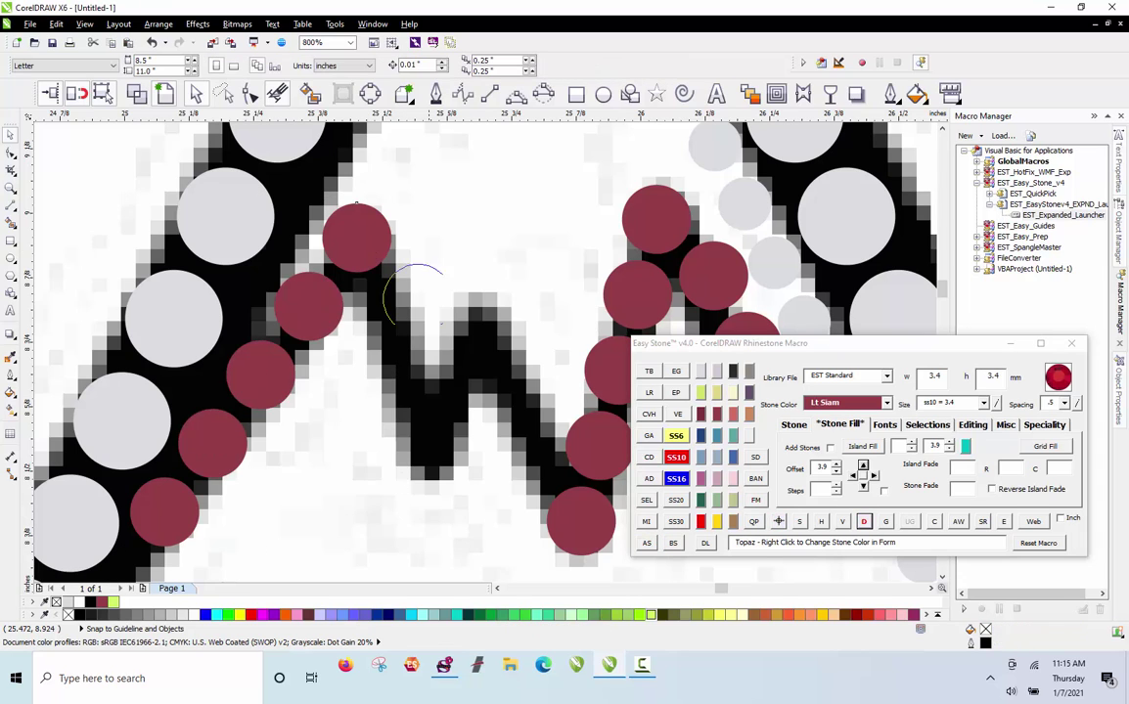
click(531, 477)
scroll(523, 380, up, 2)
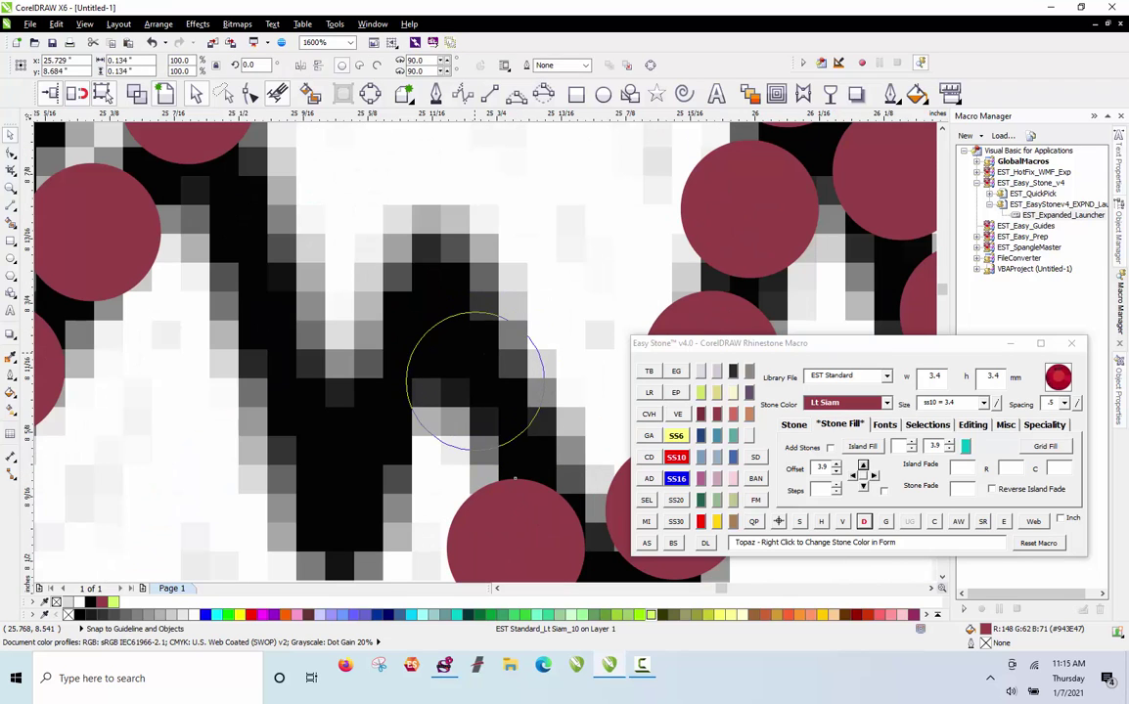
click(478, 395)
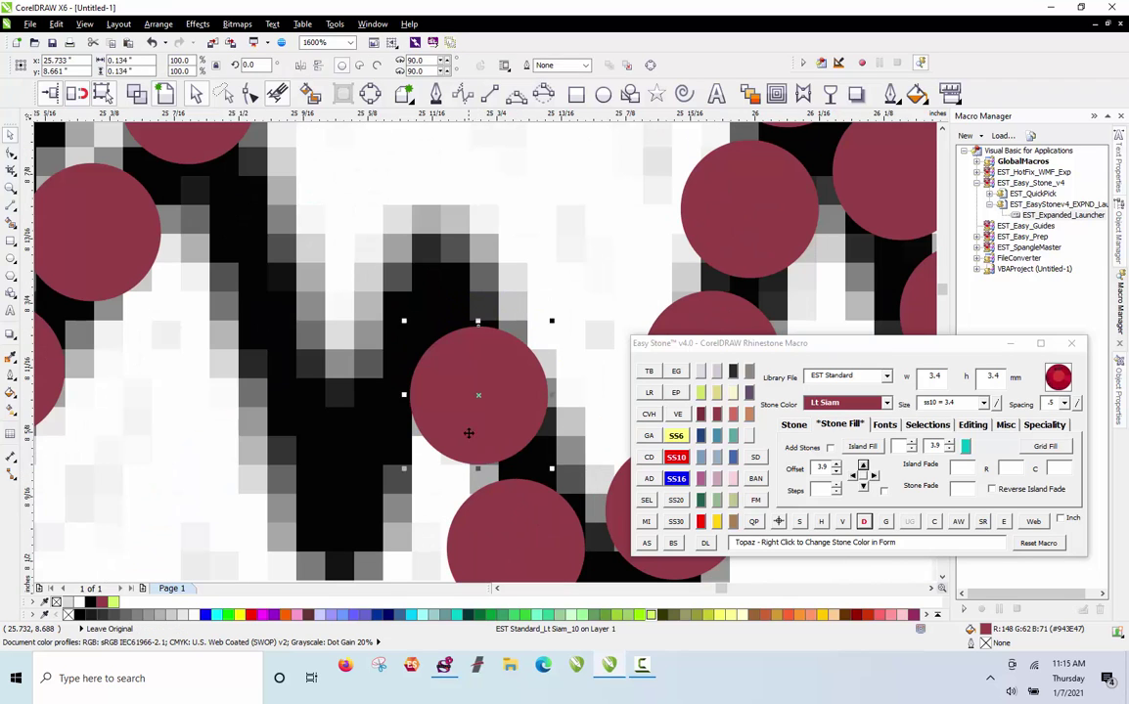
click(439, 226)
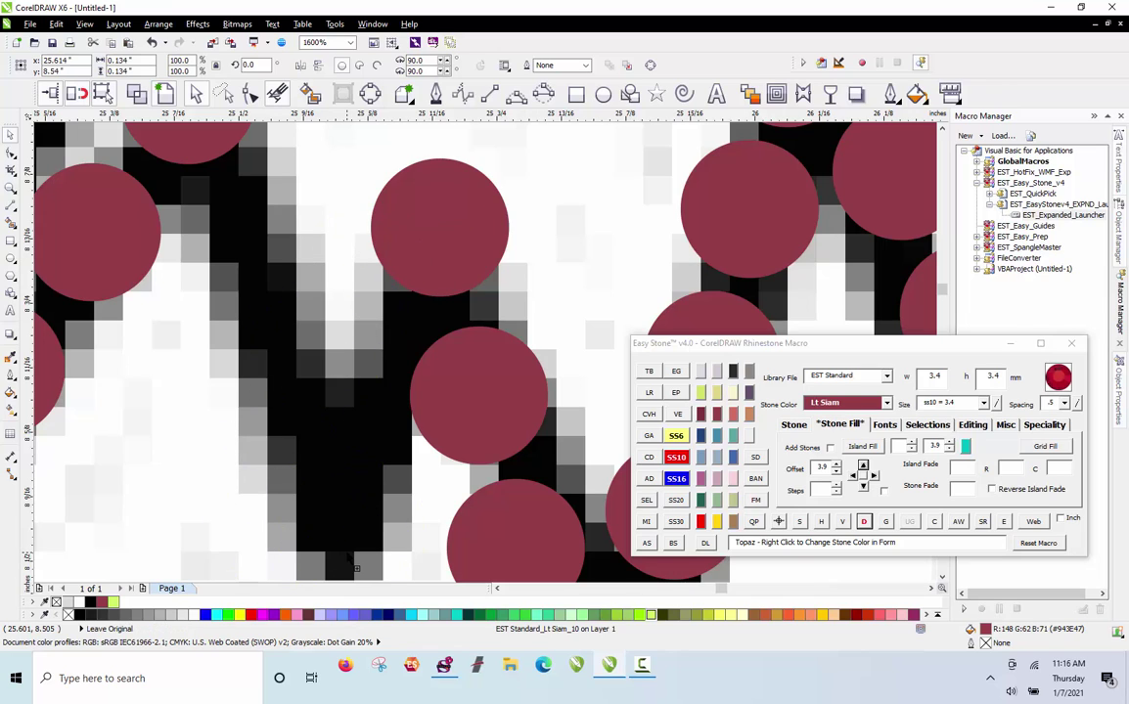
click(357, 515)
click(313, 360)
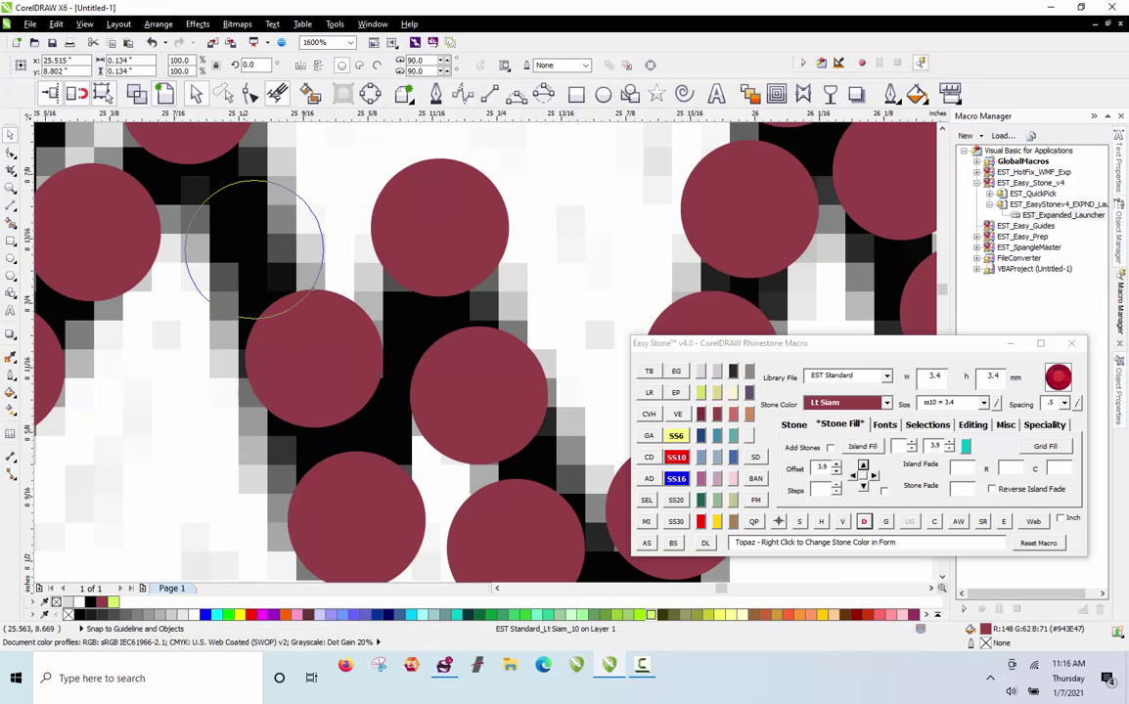
click(256, 223)
Nudge three red stones slightly into line along the zigzag
drag(303, 354, 294, 364)
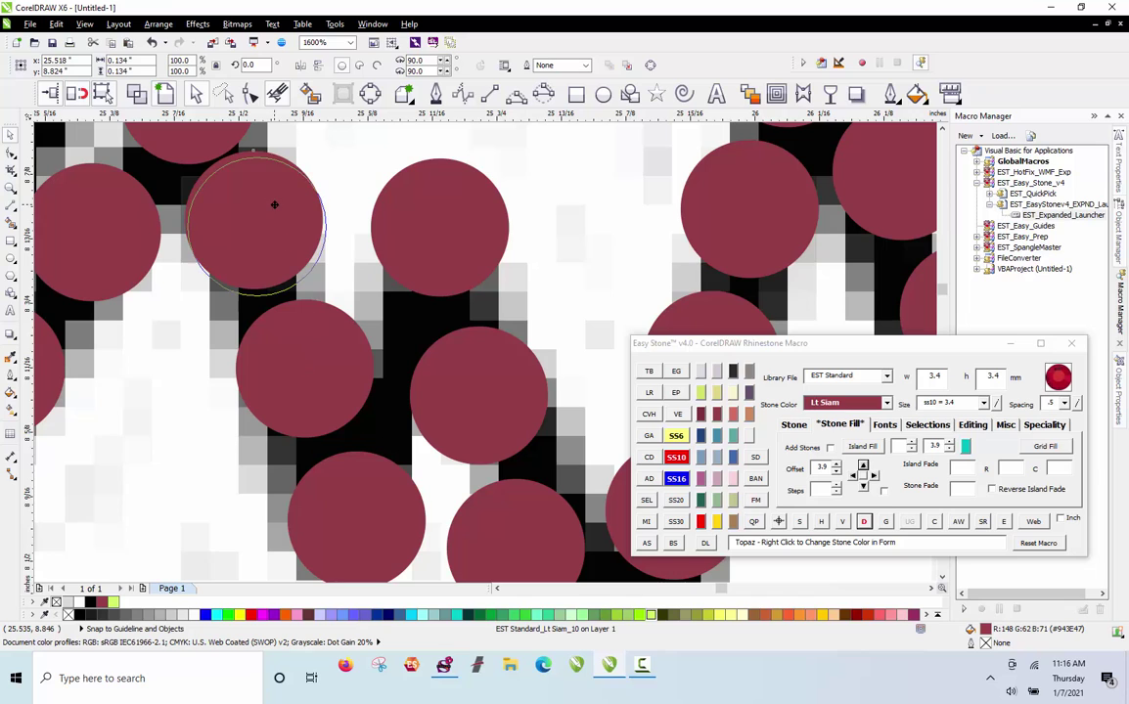
scroll(274, 207, down, 1)
scroll(308, 293, up, 1)
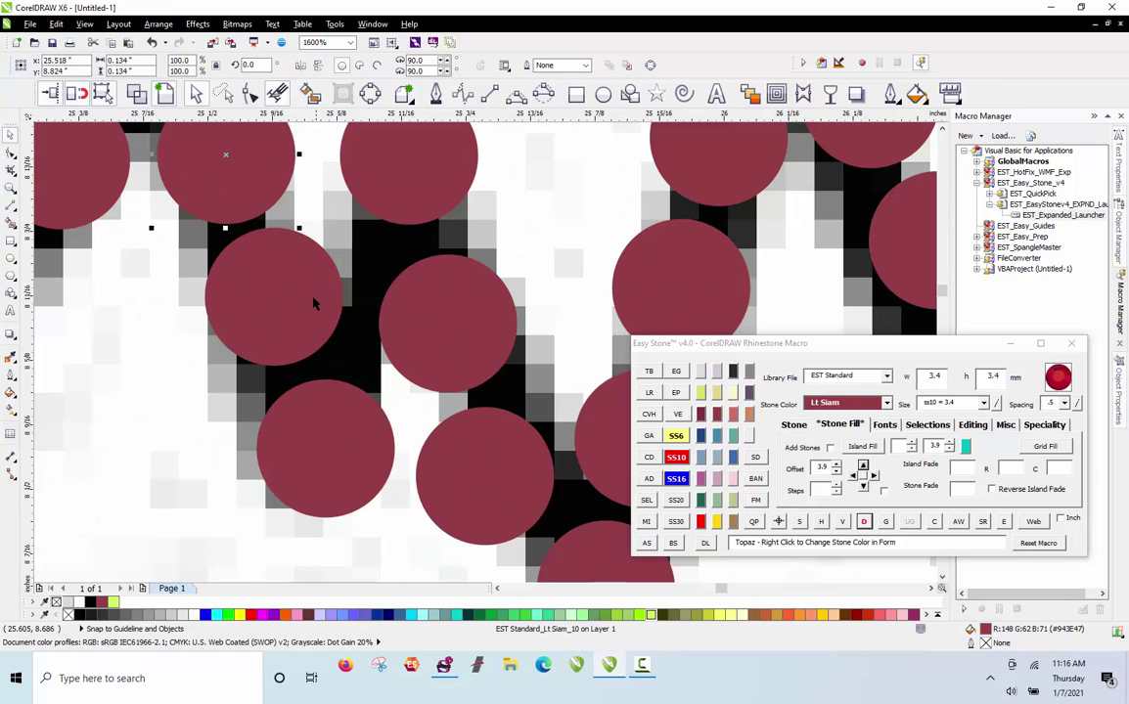
drag(313, 304, 313, 310)
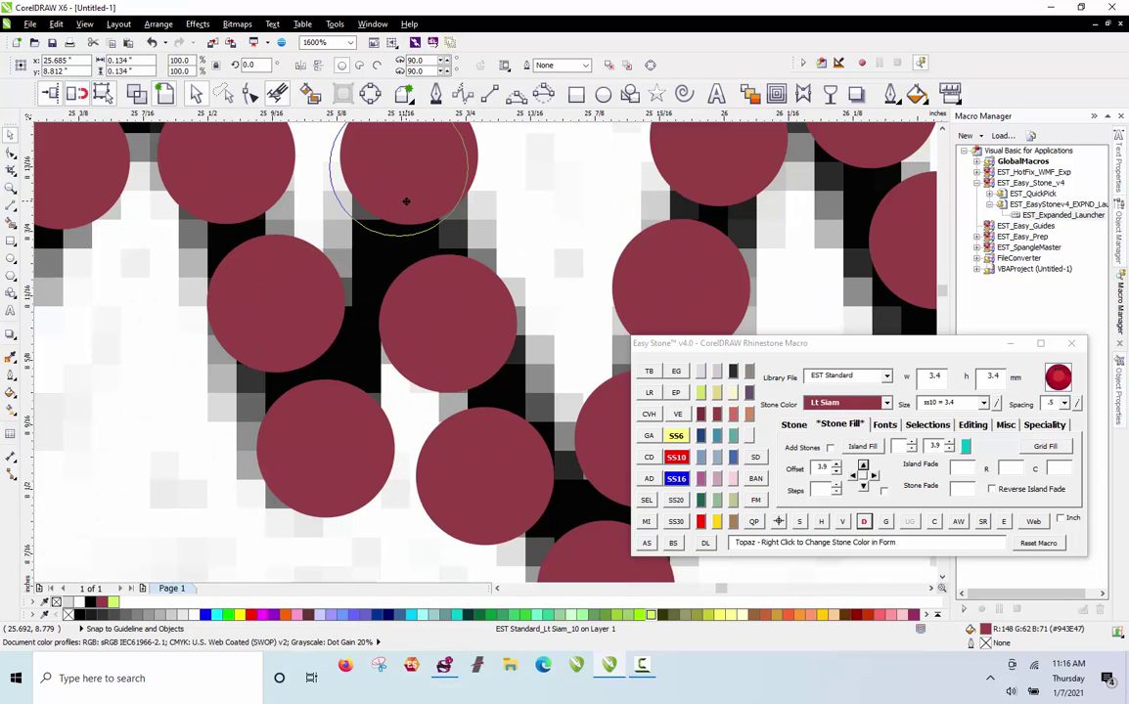
drag(406, 201, 396, 195)
scroll(353, 418, down, 5)
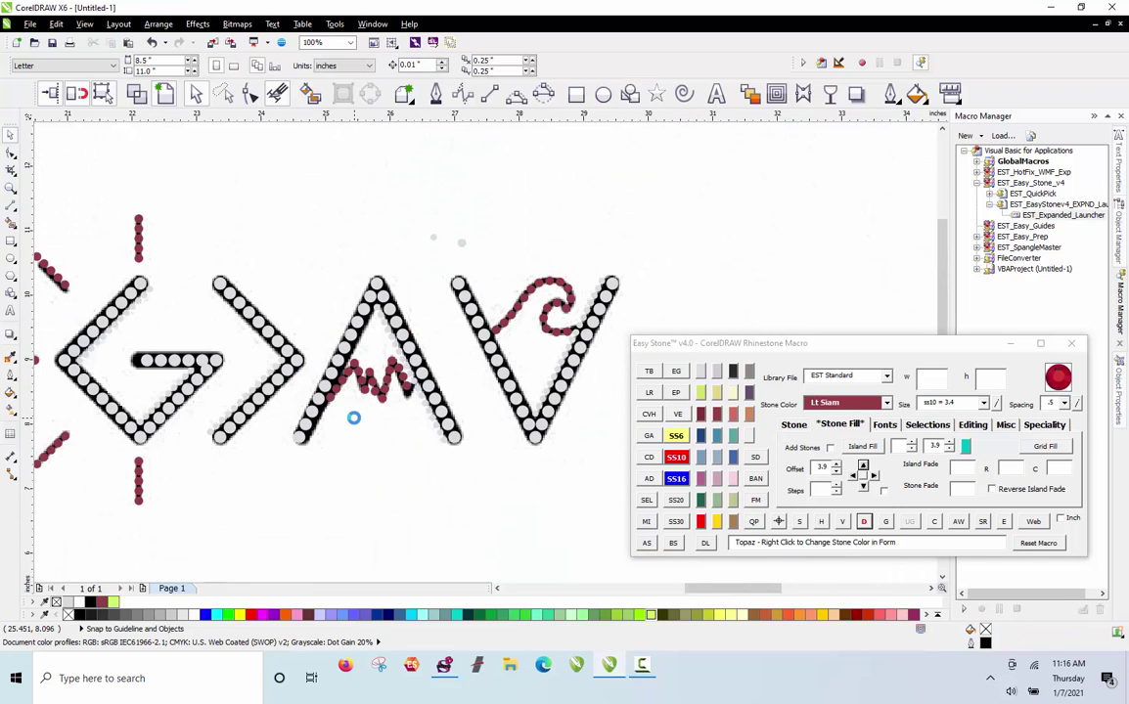
Copy the selected GAV lettering to the right of the page, then select both copies
scroll(245, 218, down, 1)
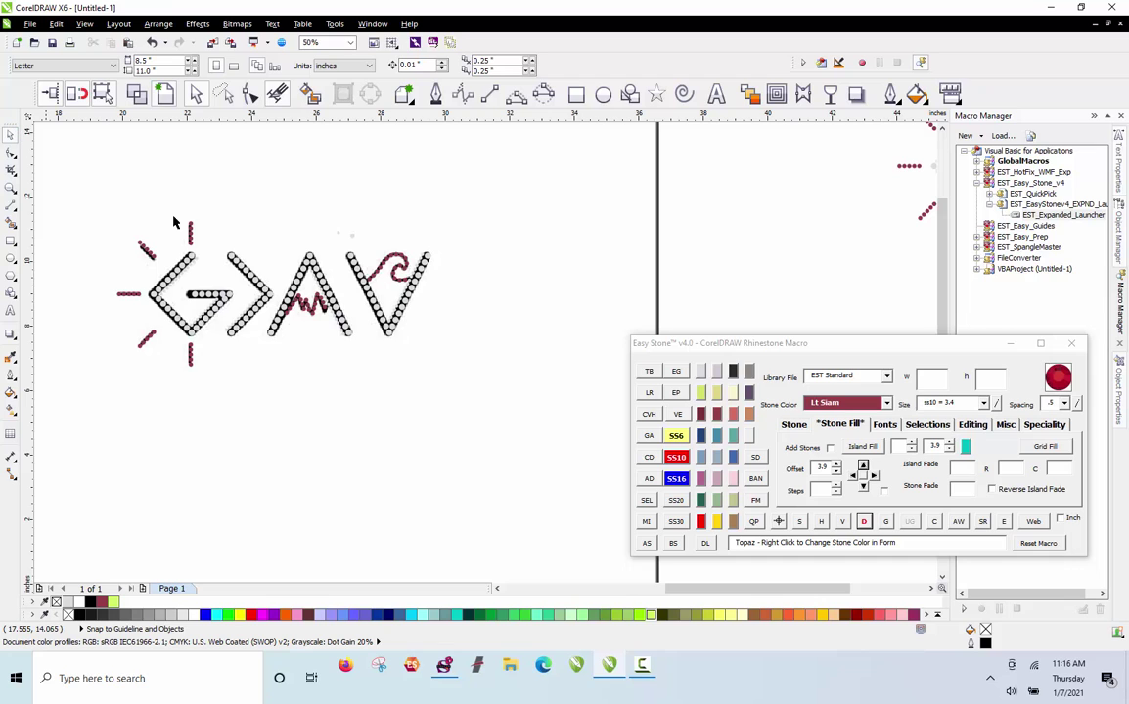
drag(88, 181, 416, 378)
scroll(227, 171, down, 1)
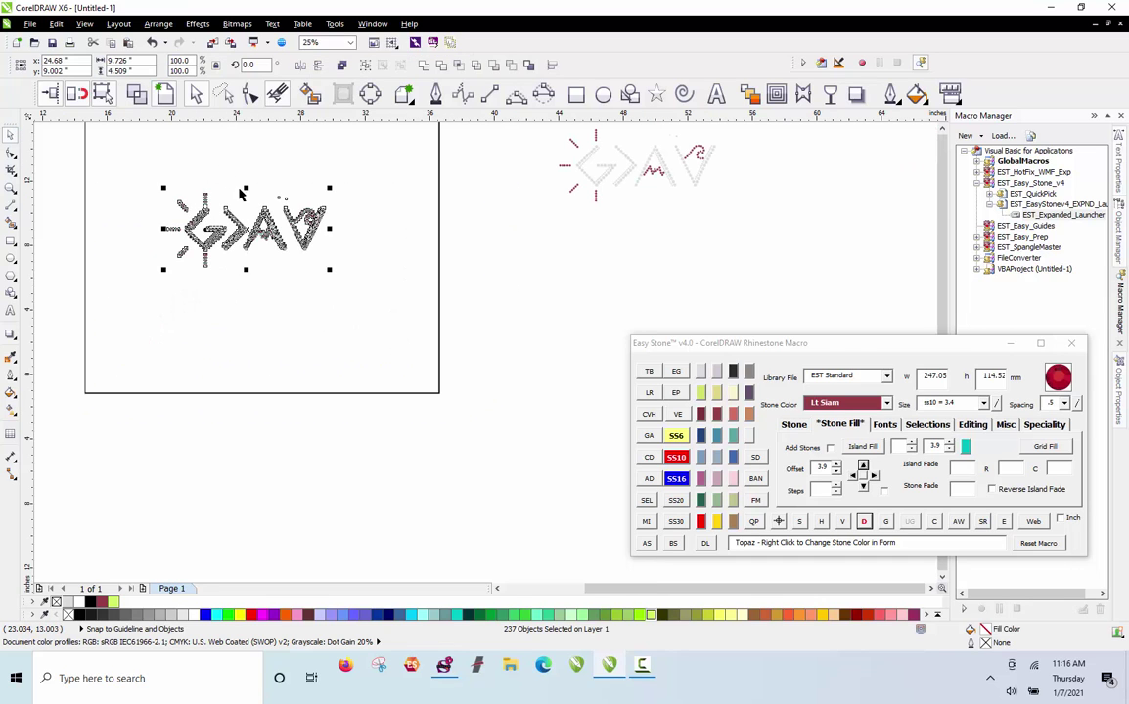
drag(422, 278, 671, 274)
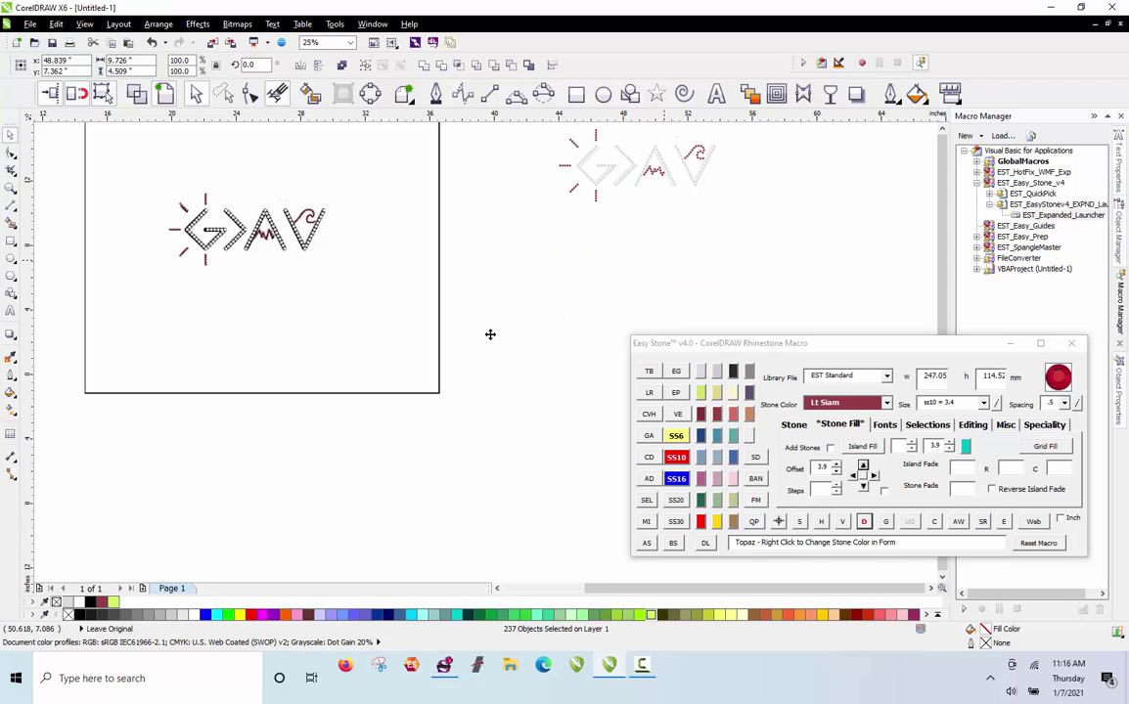
scroll(483, 305, down, 1)
drag(489, 210, 680, 380)
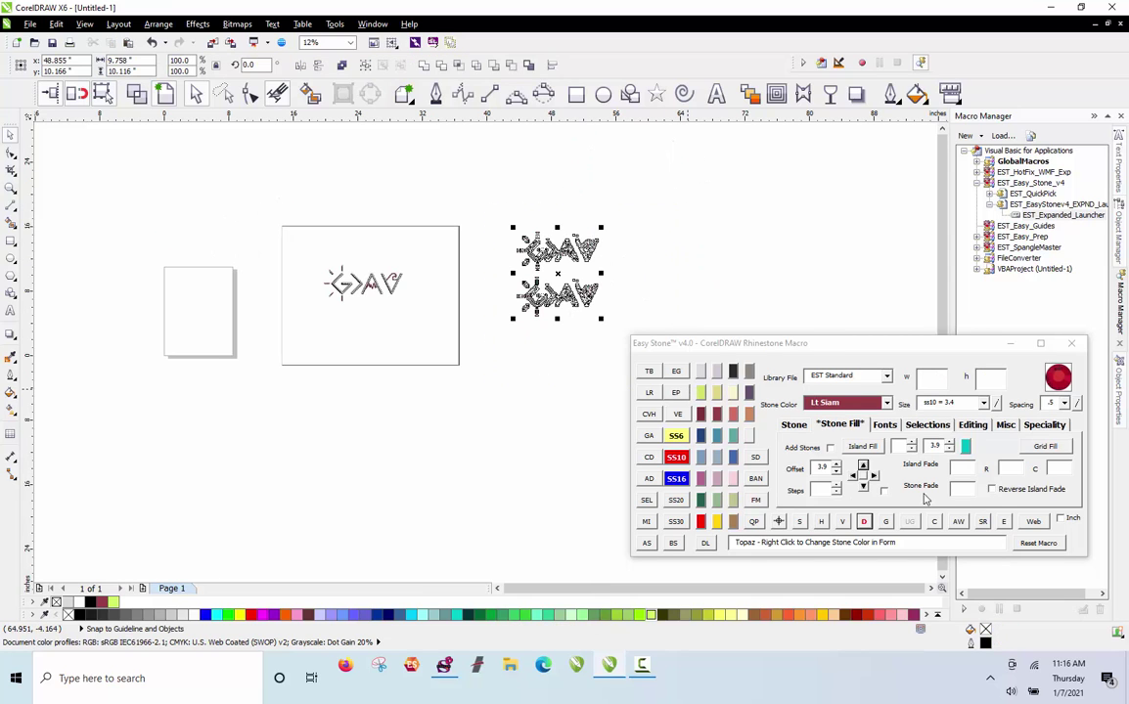
Add a black weedbox around the lettering and delete the stray dots from both designs
click(958, 521)
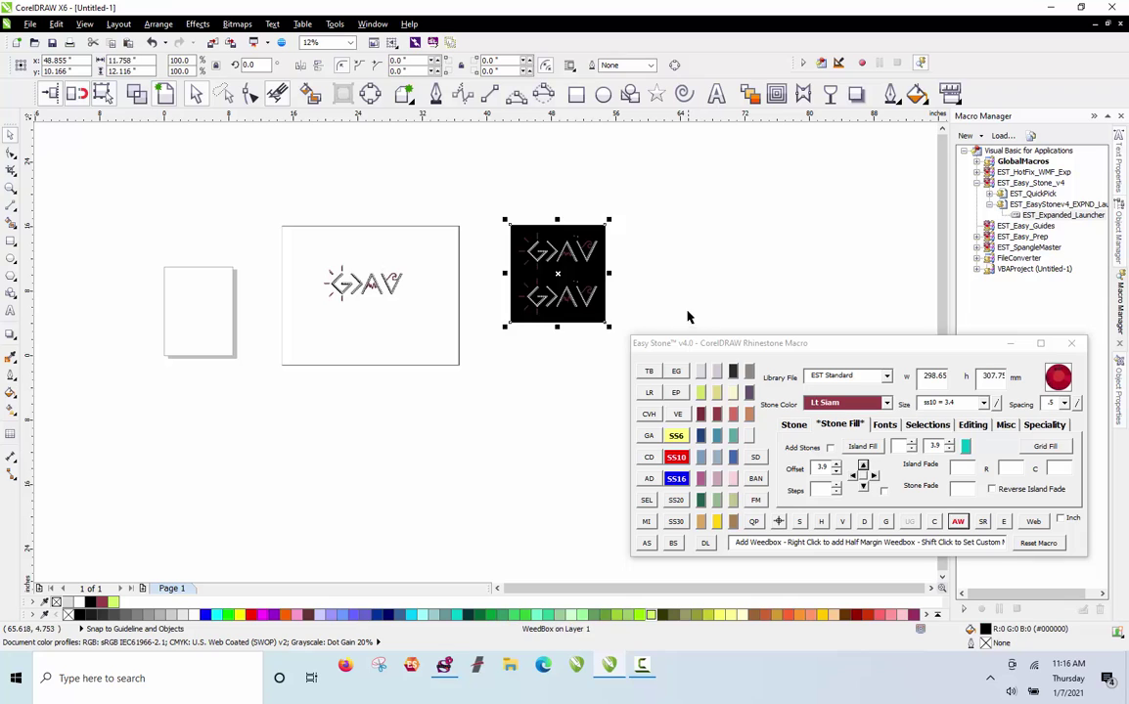
scroll(610, 215, up, 2)
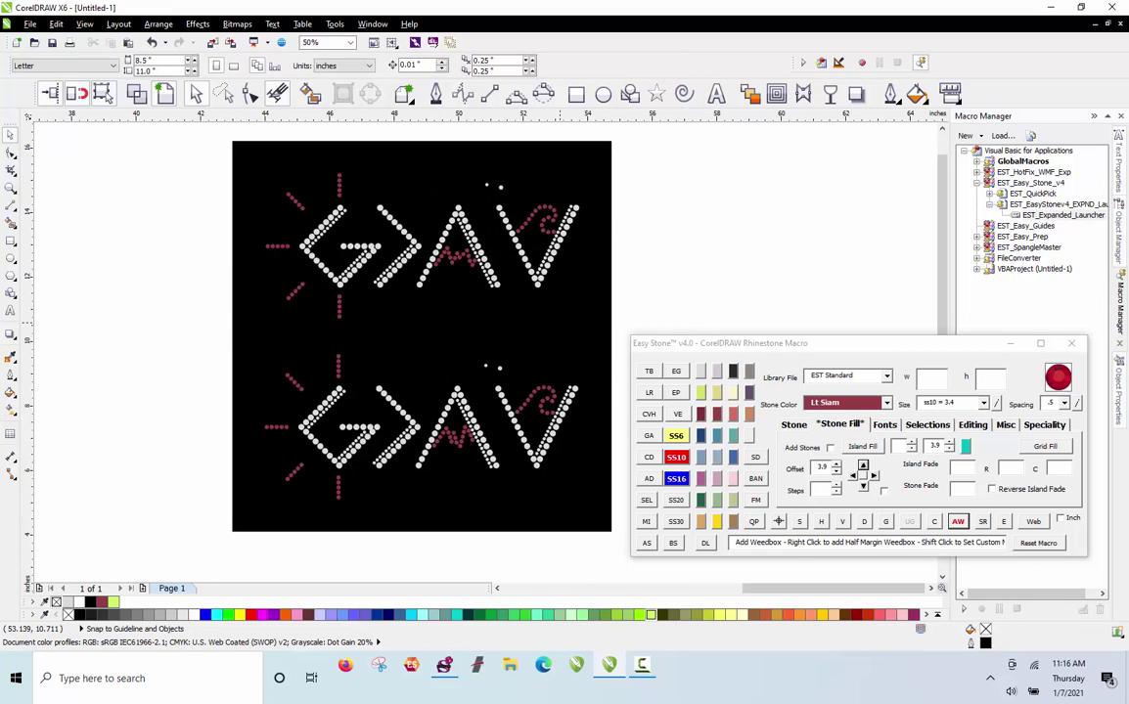
drag(683, 309, 450, 381)
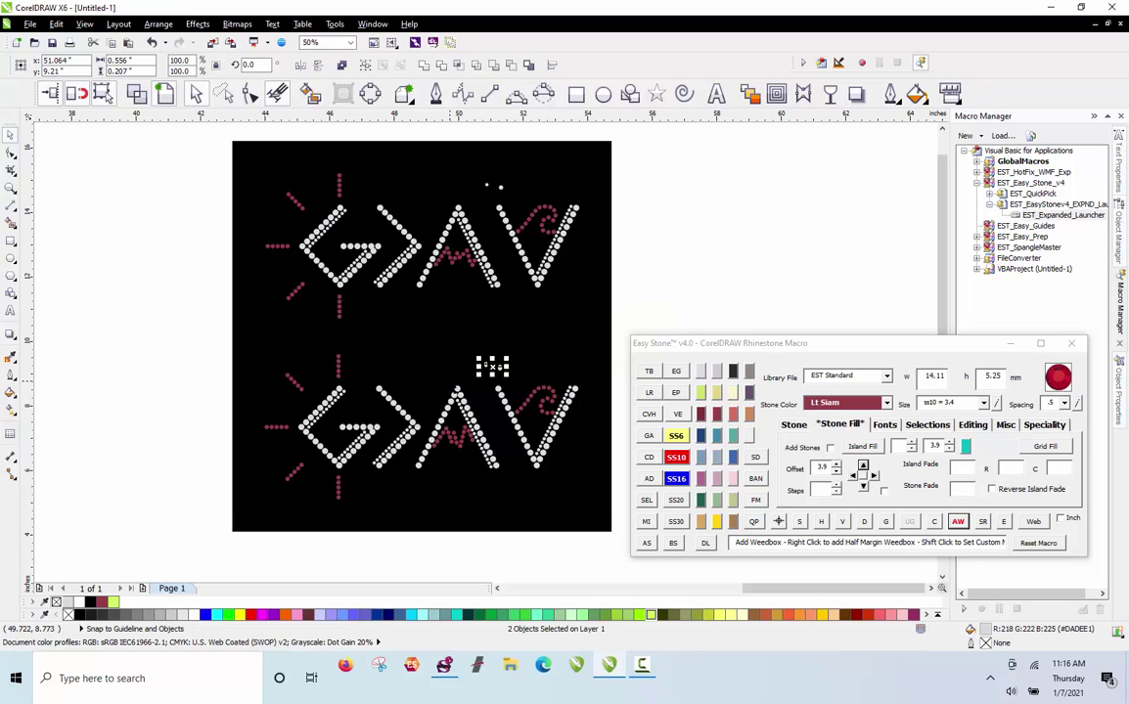
key(Delete)
drag(697, 134, 423, 192)
key(Delete)
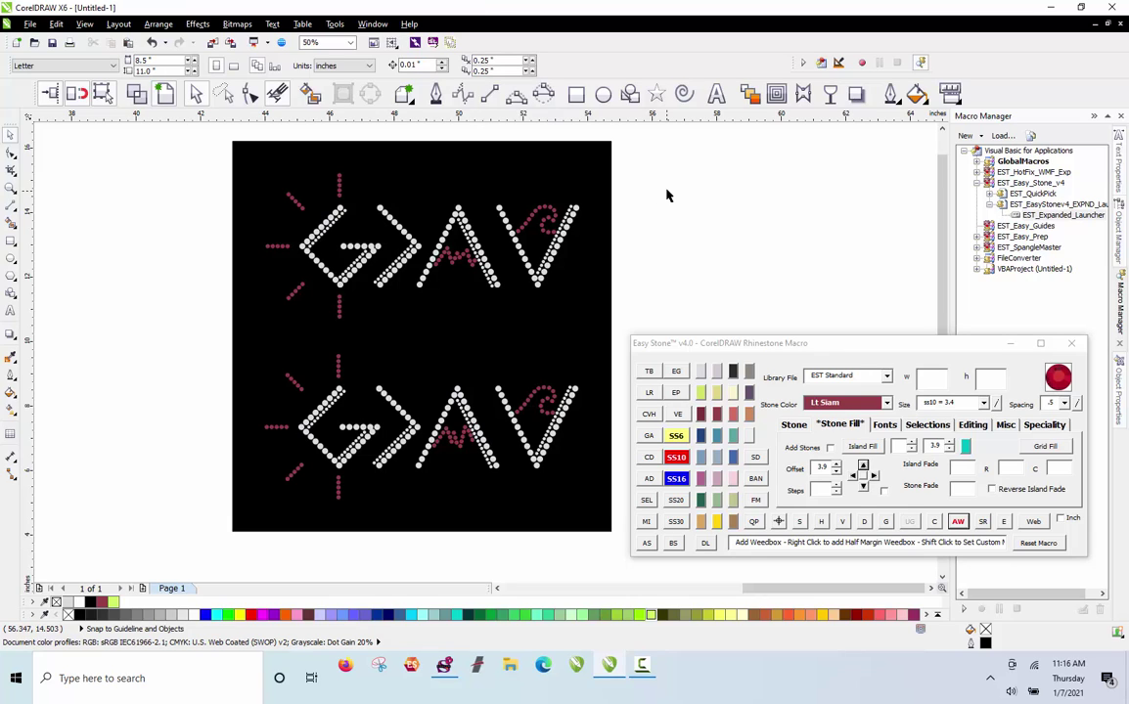
Delete the top copy and oversized weedbox, then add a fitted weedbox to the remaining design
drag(669, 151, 177, 339)
key(Delete)
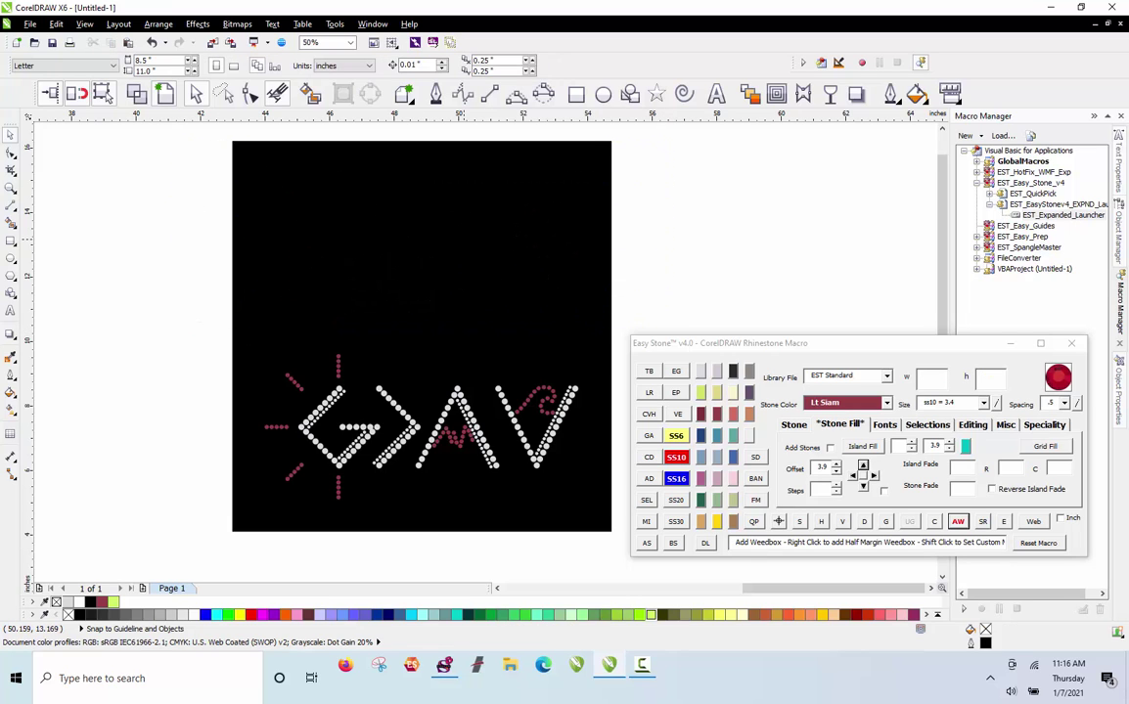
click(501, 248)
key(Delete)
drag(212, 325, 630, 544)
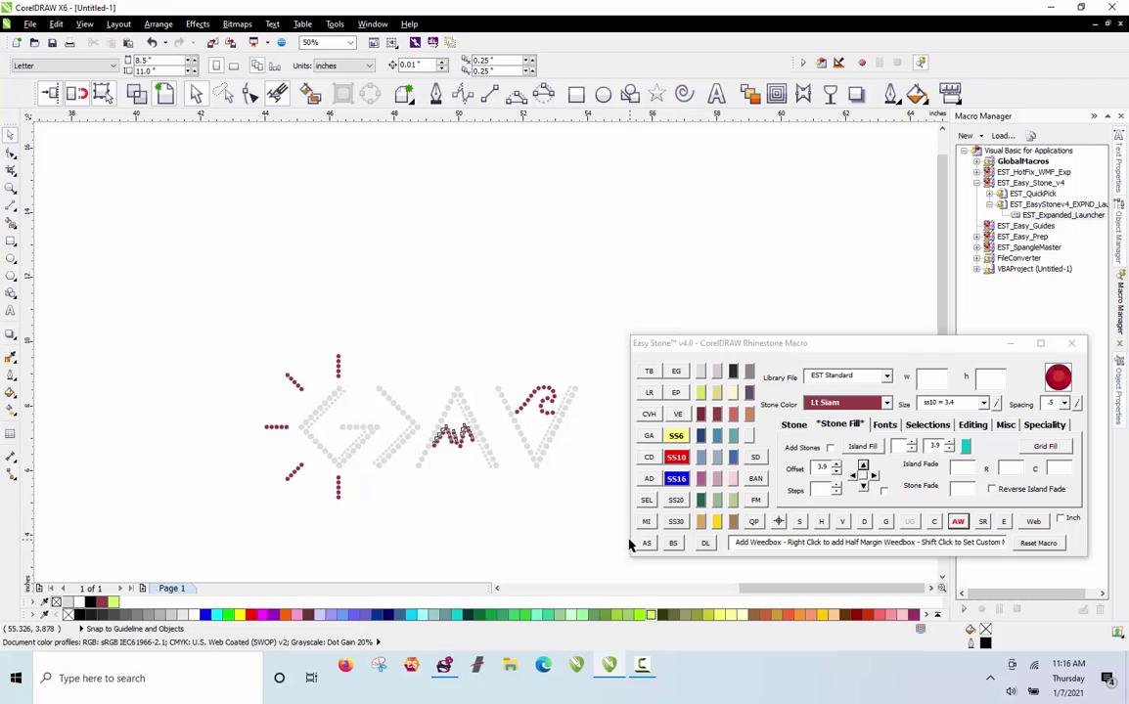
click(958, 522)
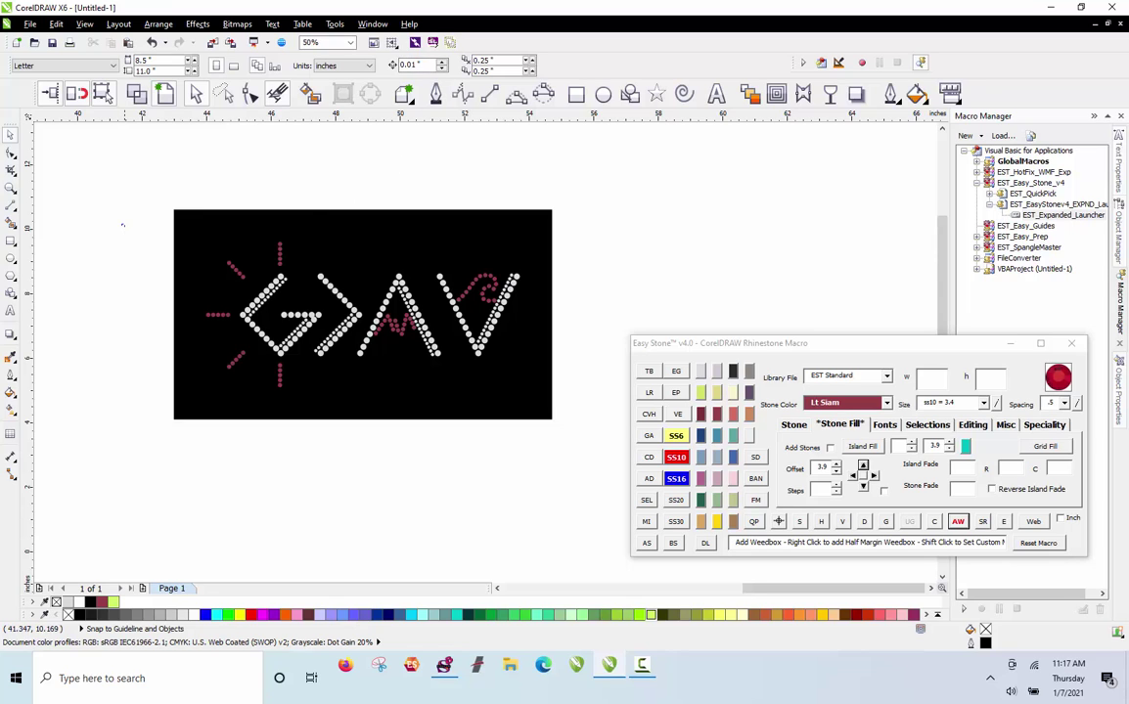
Remove two overlapping stones, leaving 234, and duplicate the weedboxed design to the right
drag(122, 225, 607, 399)
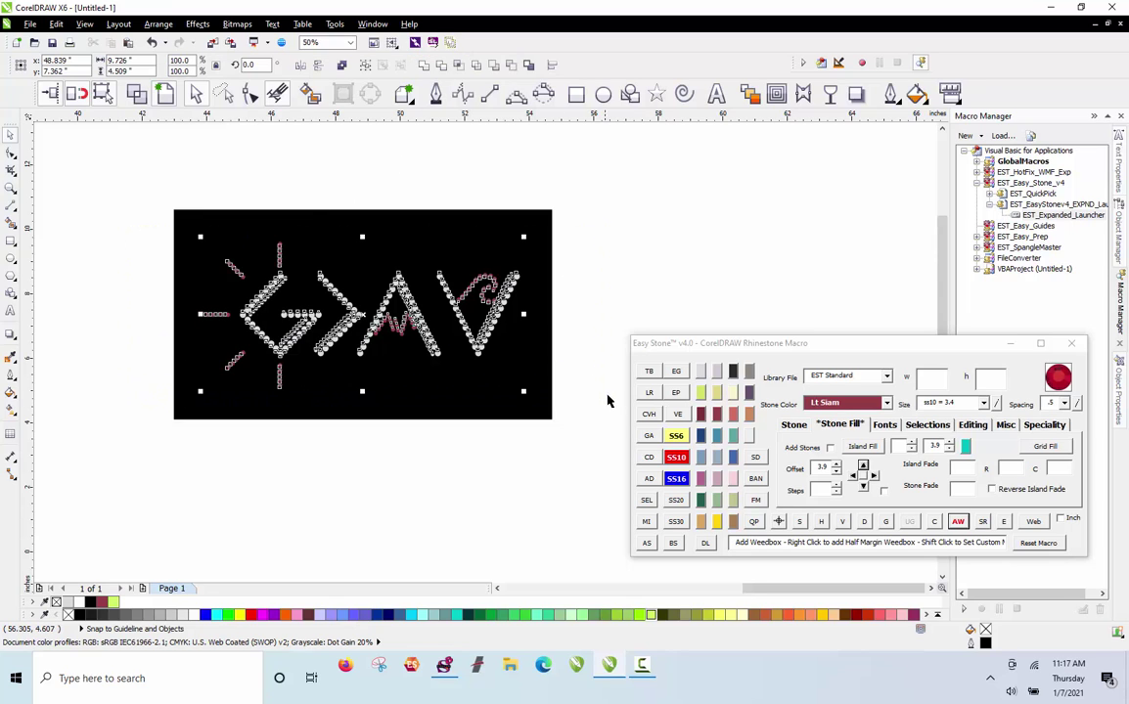
right_click(935, 521)
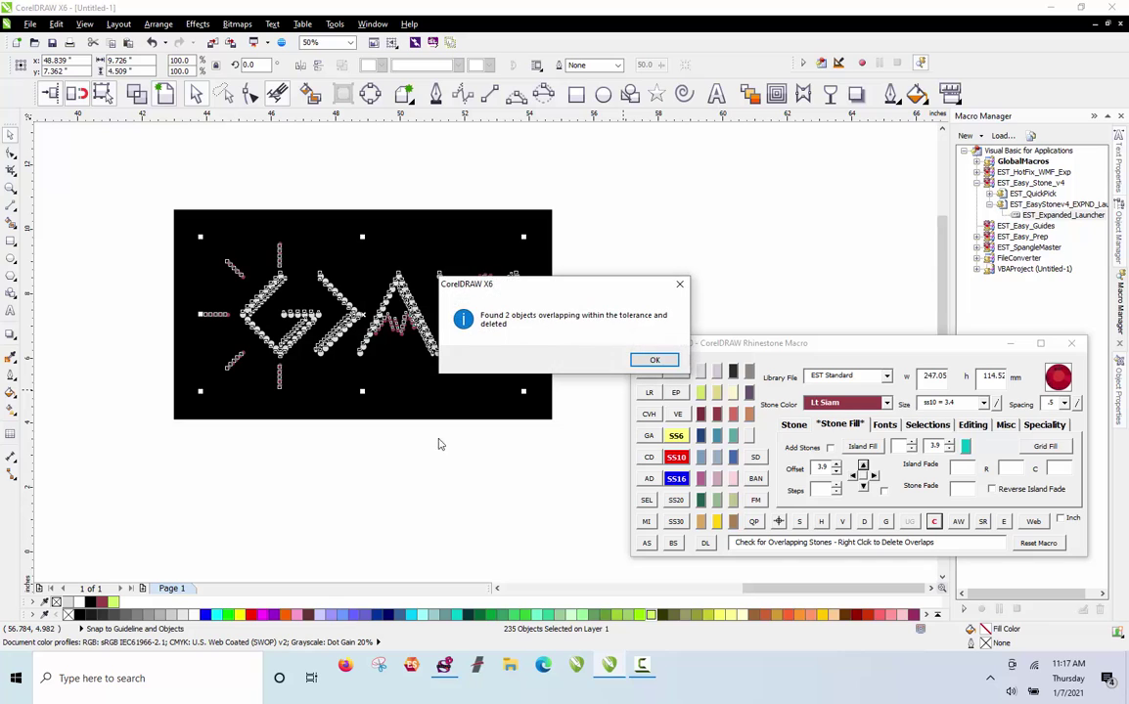
click(650, 360)
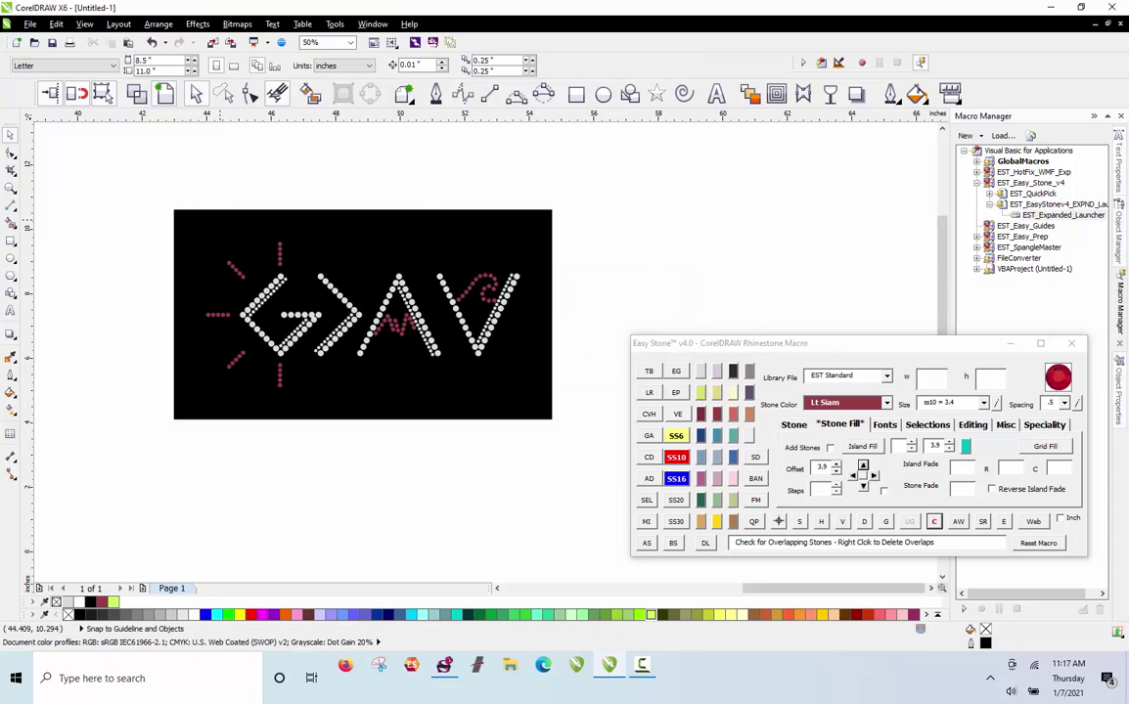
drag(151, 189, 622, 463)
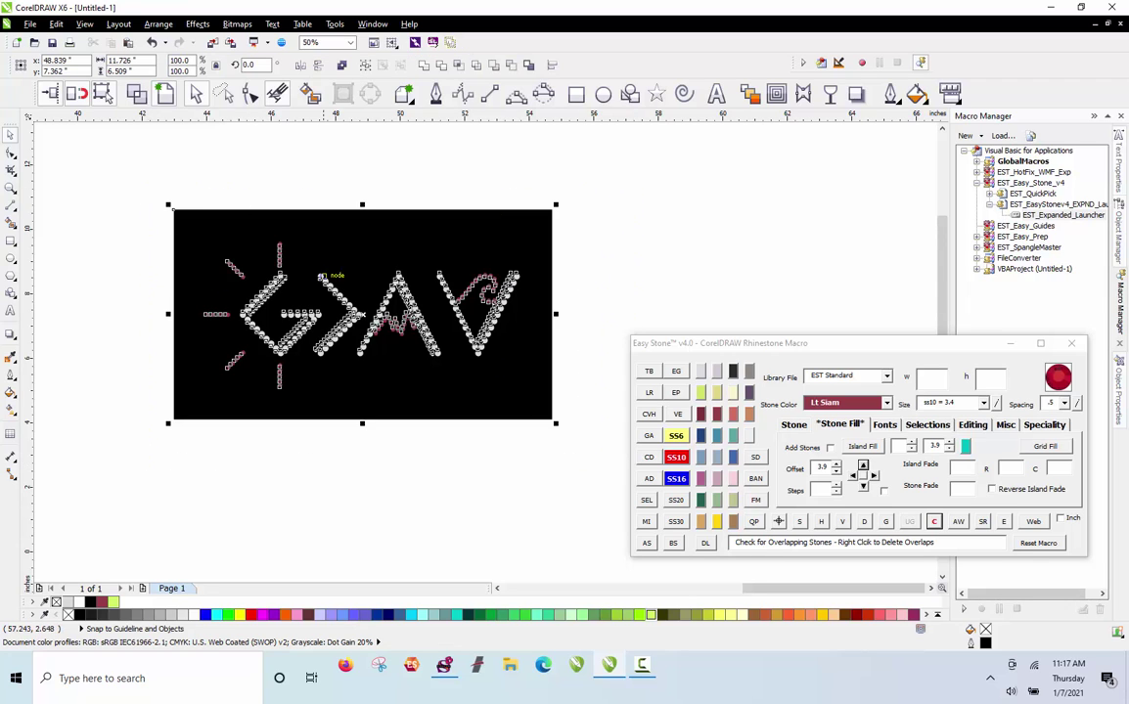
drag(323, 278, 666, 252)
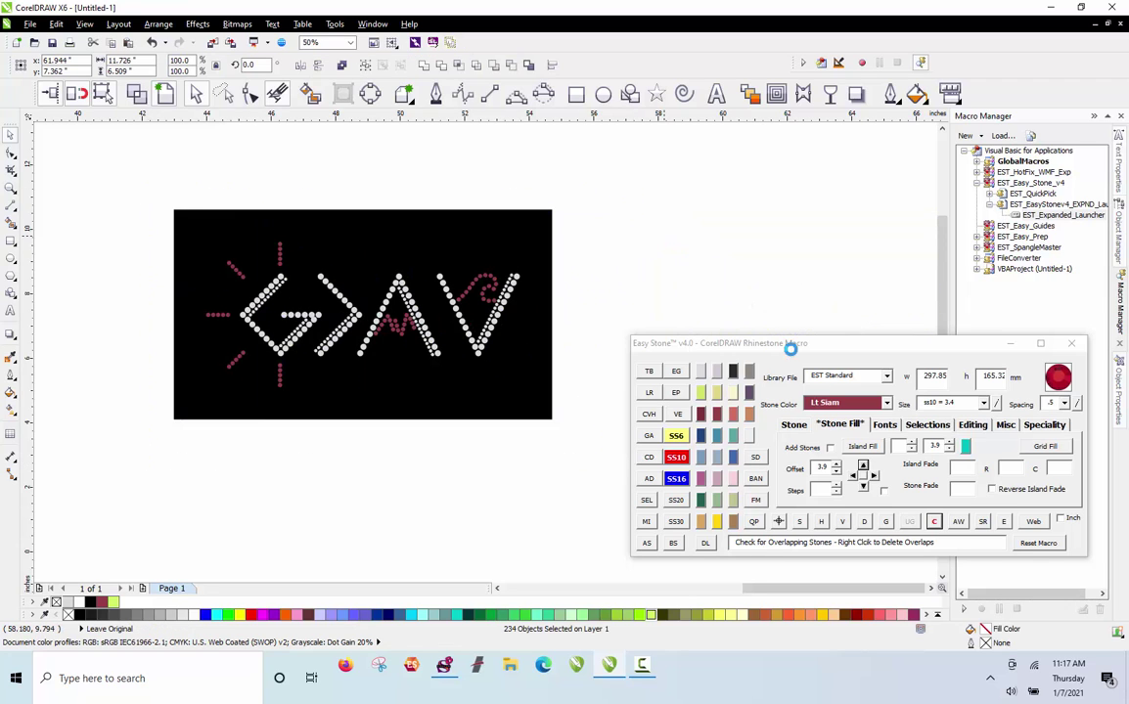
Create a quick proof of the design copy and give it a black background
click(754, 525)
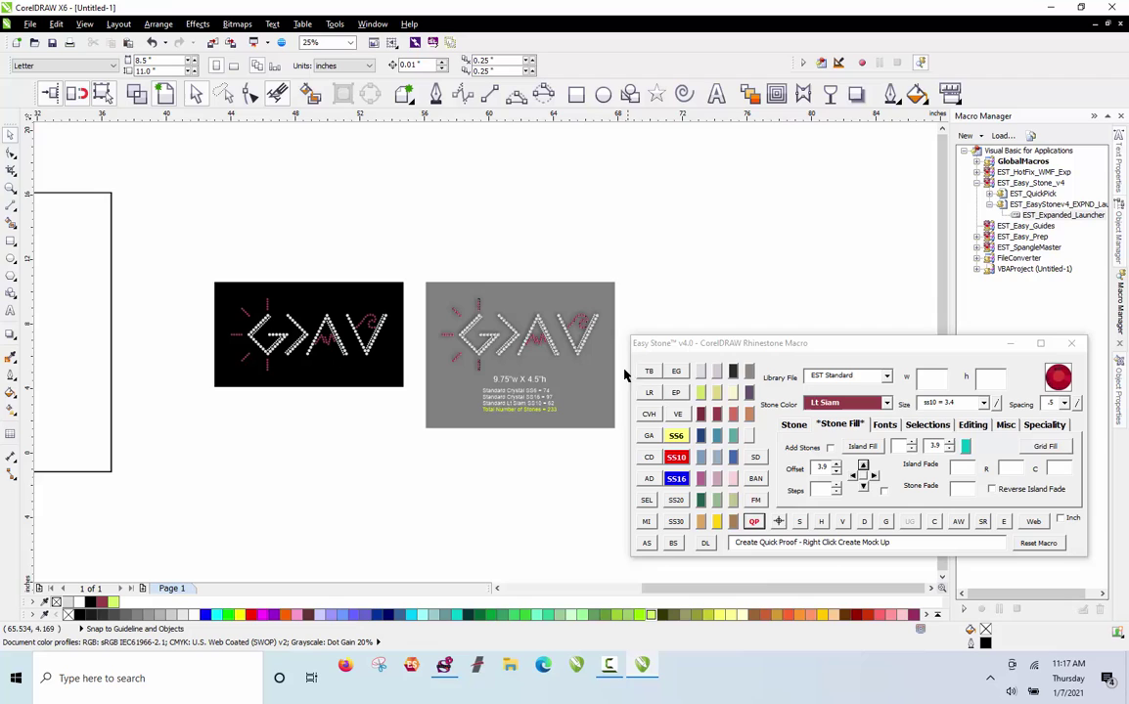
scroll(607, 297, up, 1)
click(609, 297)
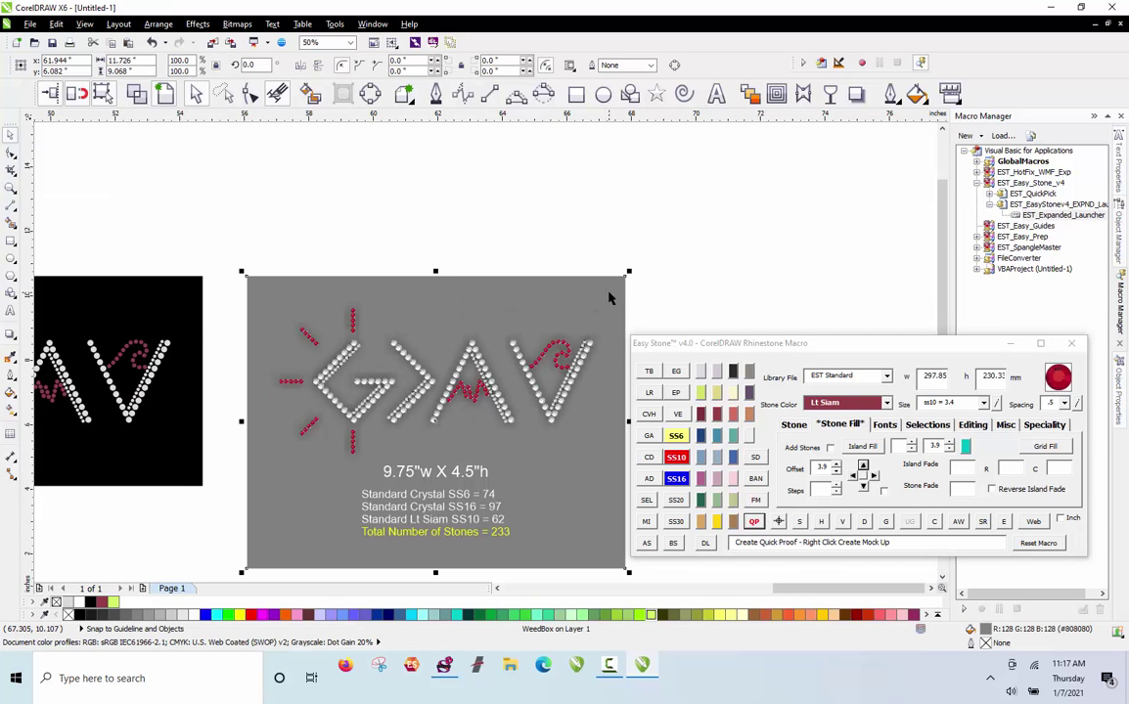
click(79, 615)
click(279, 198)
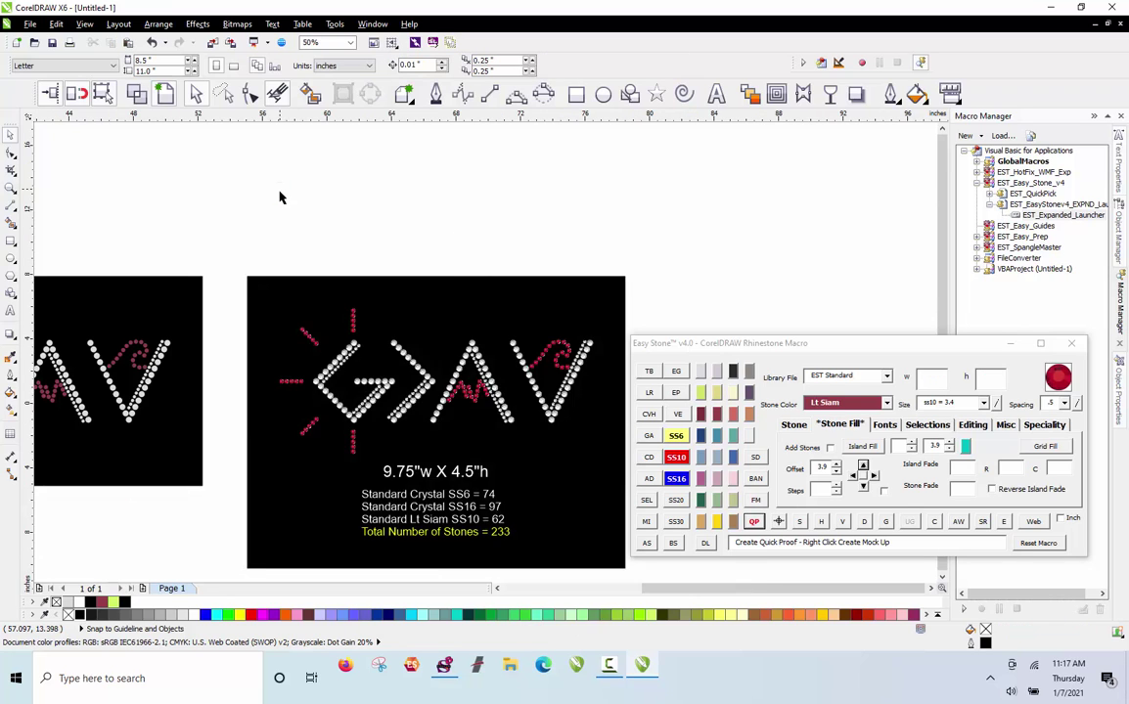
Zoom in to check the stones, then select the whole proof with its stone counts
scroll(417, 187, down, 1)
scroll(423, 268, up, 1)
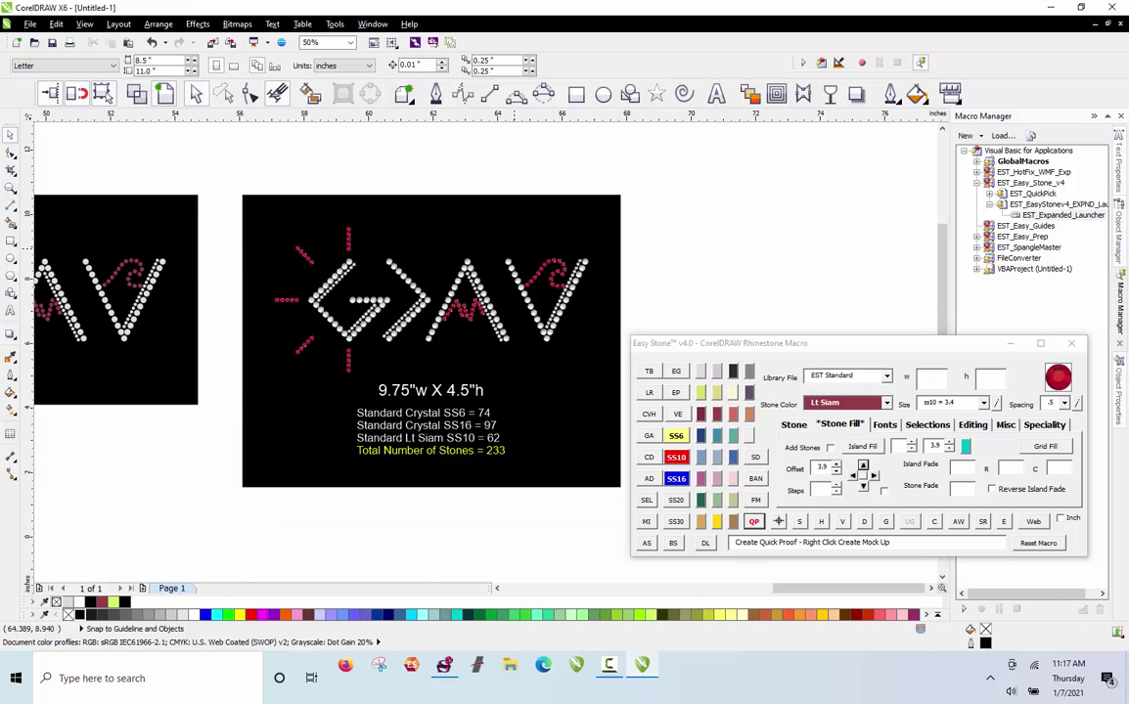
scroll(453, 318, up, 2)
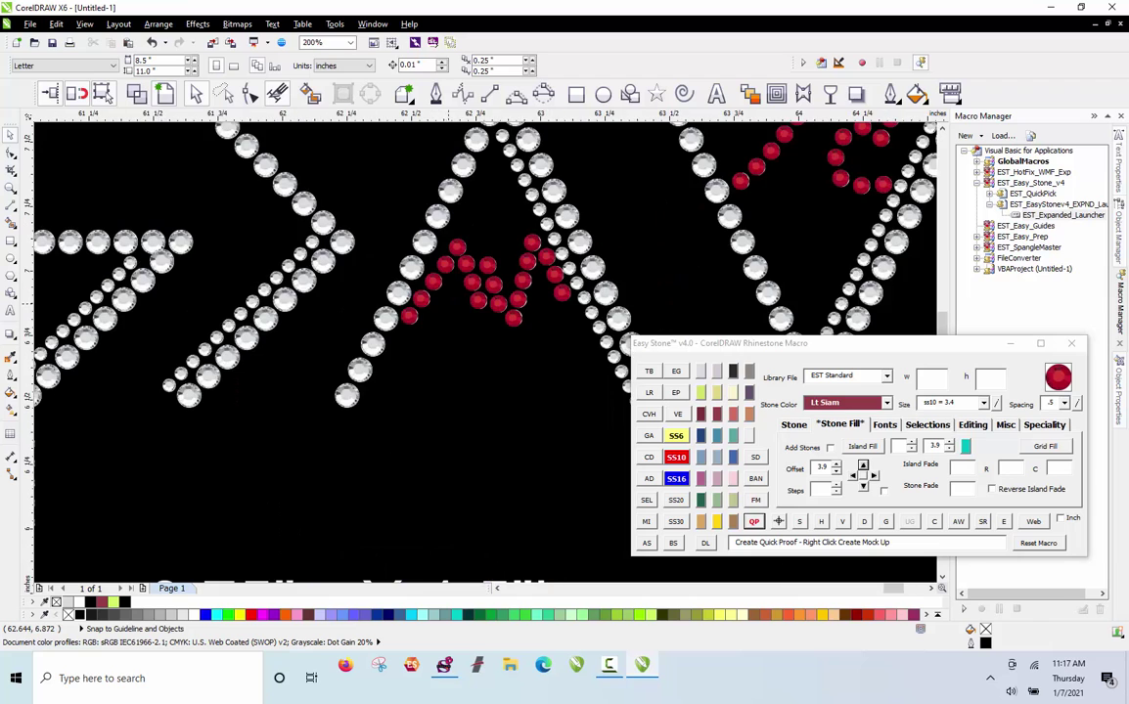
scroll(448, 303, up, 1)
scroll(437, 333, down, 3)
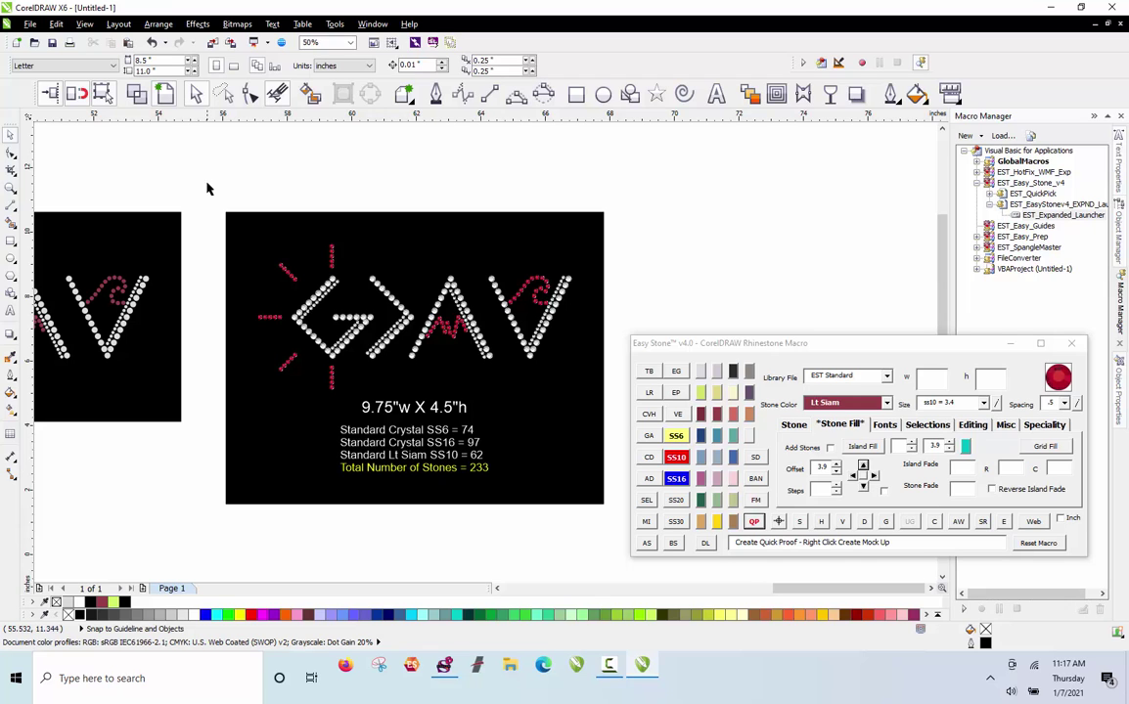
drag(206, 184, 629, 545)
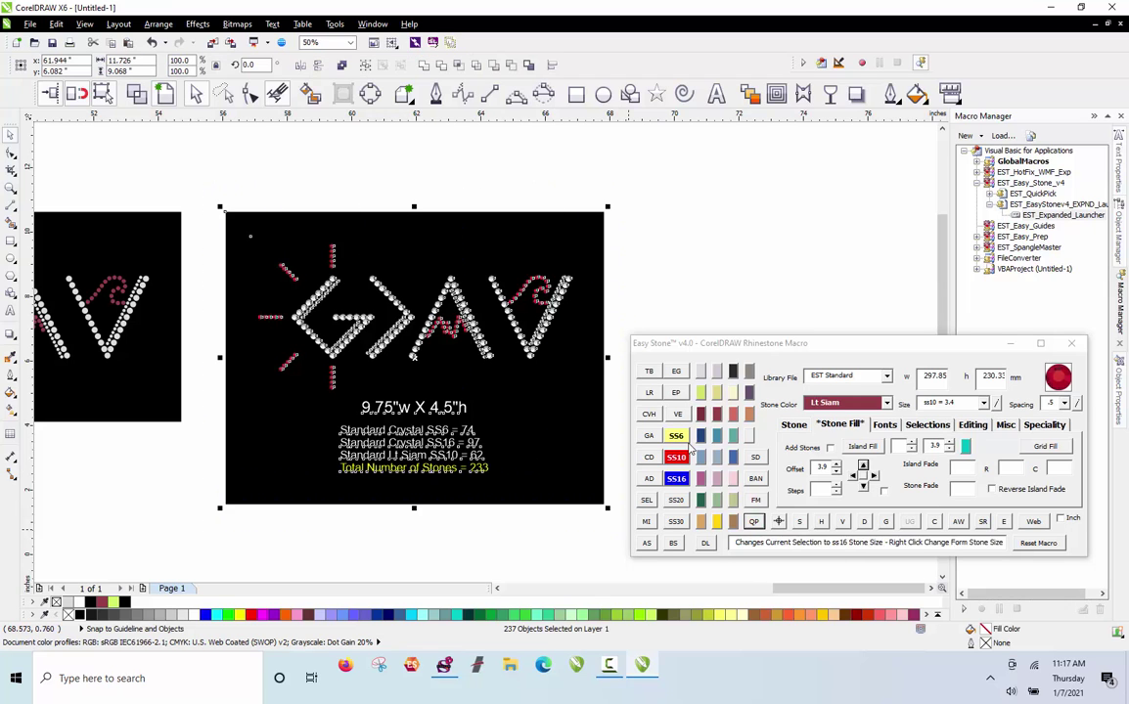
Export the proof as a 1200-pixel JPG, 010714-EST-GAVLogo, with Save CDR checked
click(1005, 426)
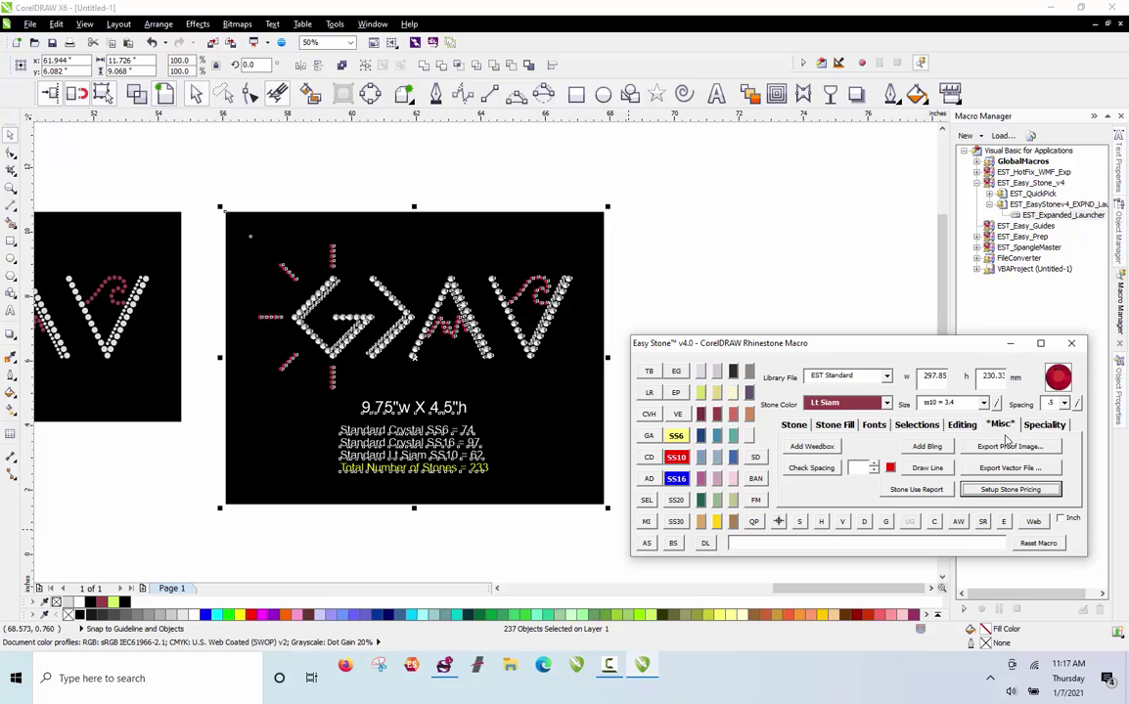
click(1010, 447)
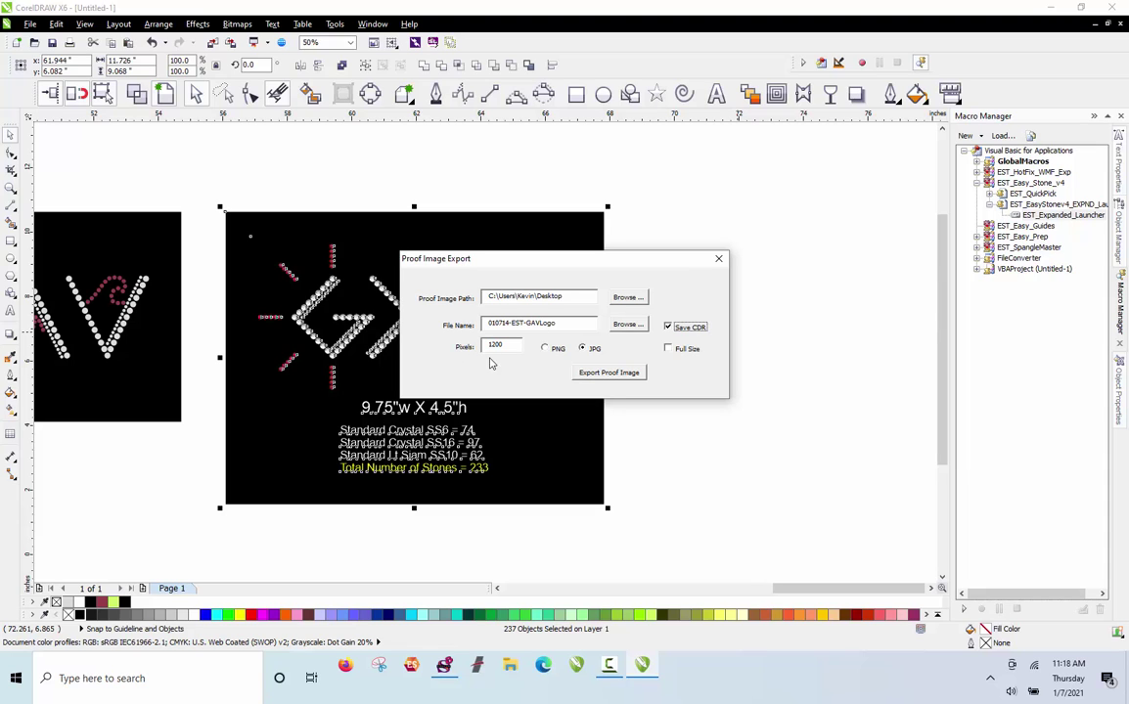
click(611, 374)
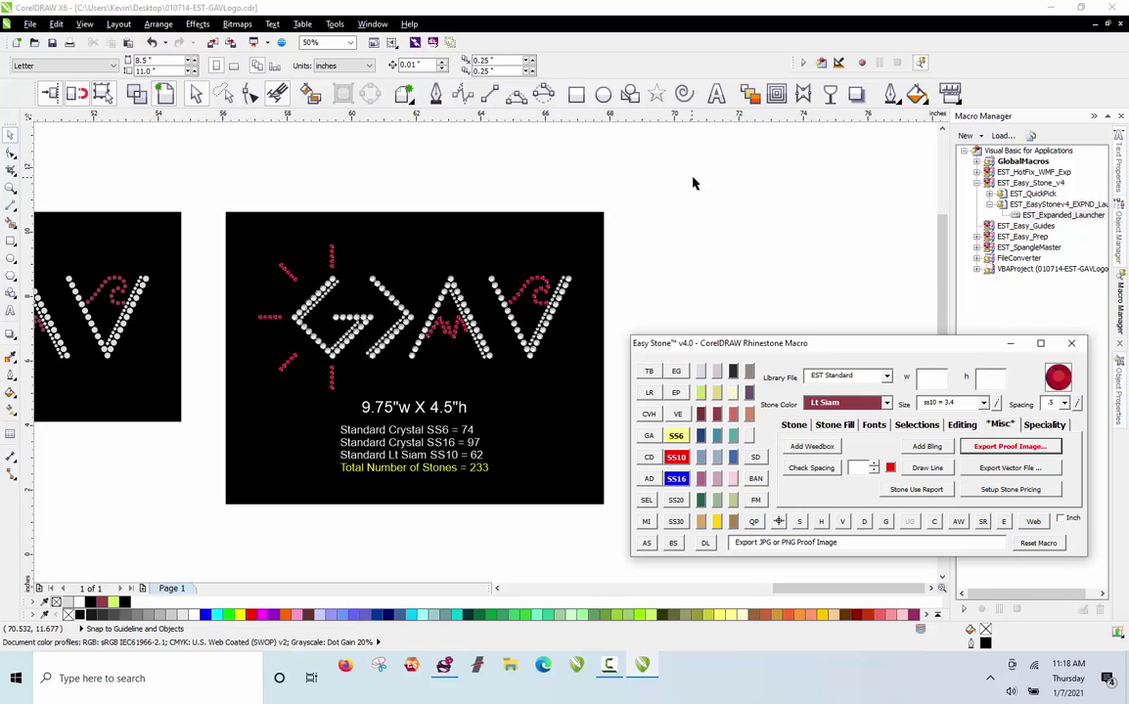
scroll(756, 268, down, 1)
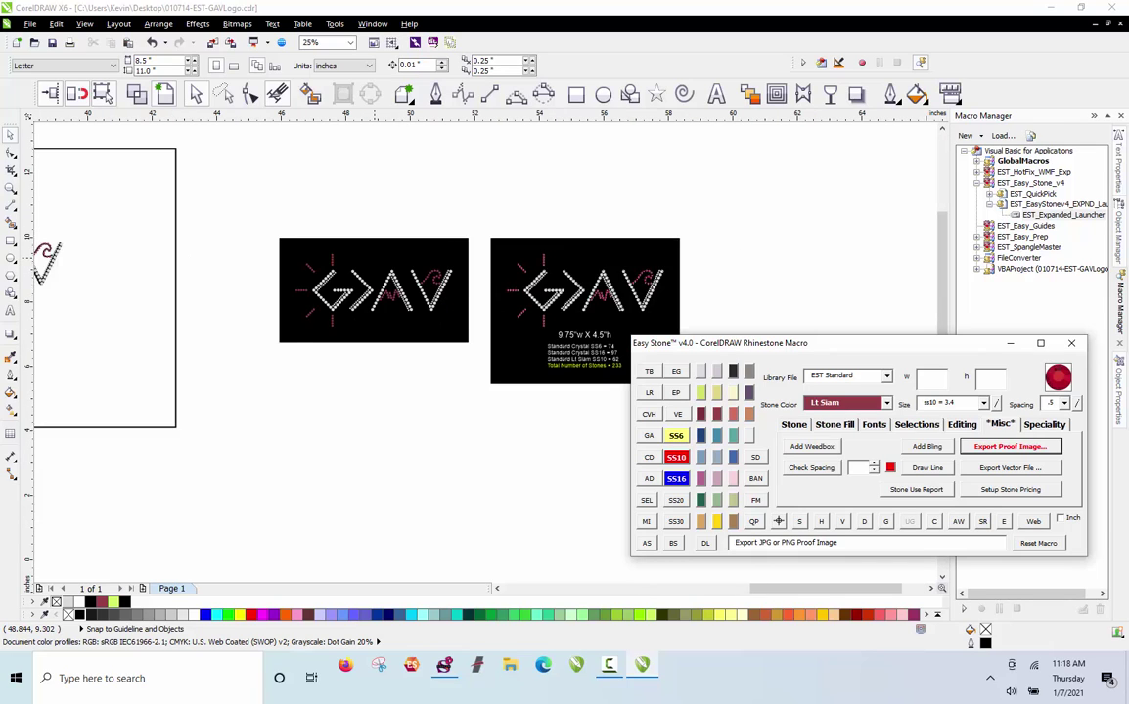
scroll(376, 258, up, 1)
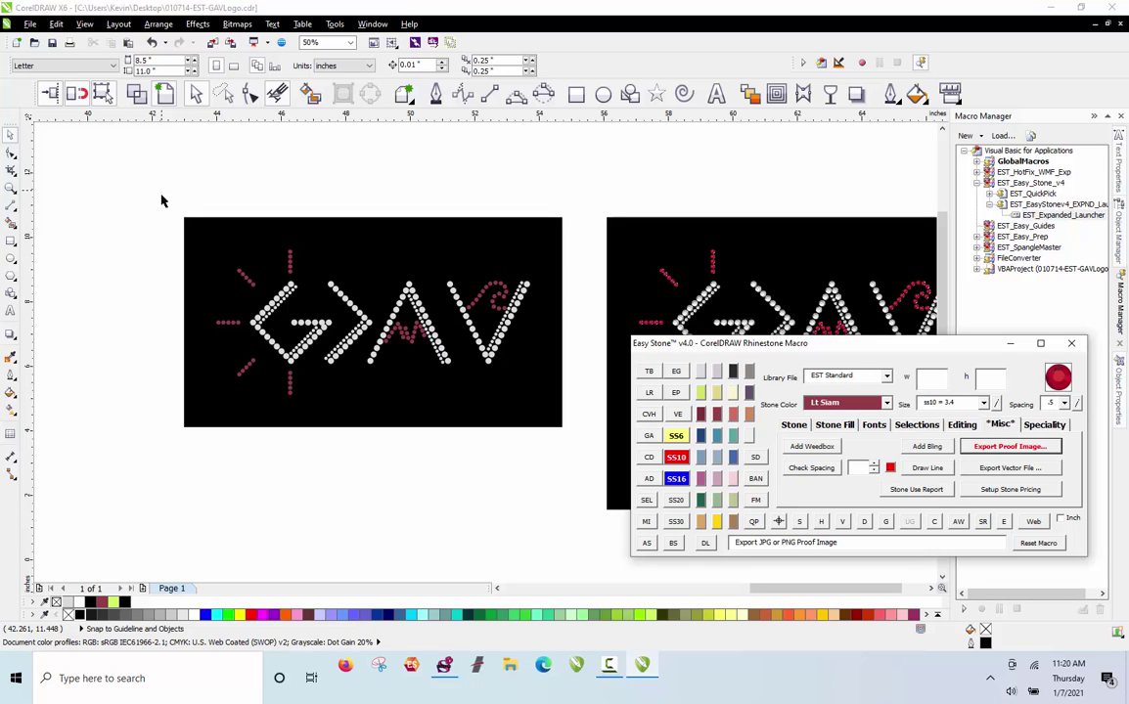
Marquee-select the left GAV design with its weedbox and start an Easy Stone vector export
drag(162, 200, 581, 459)
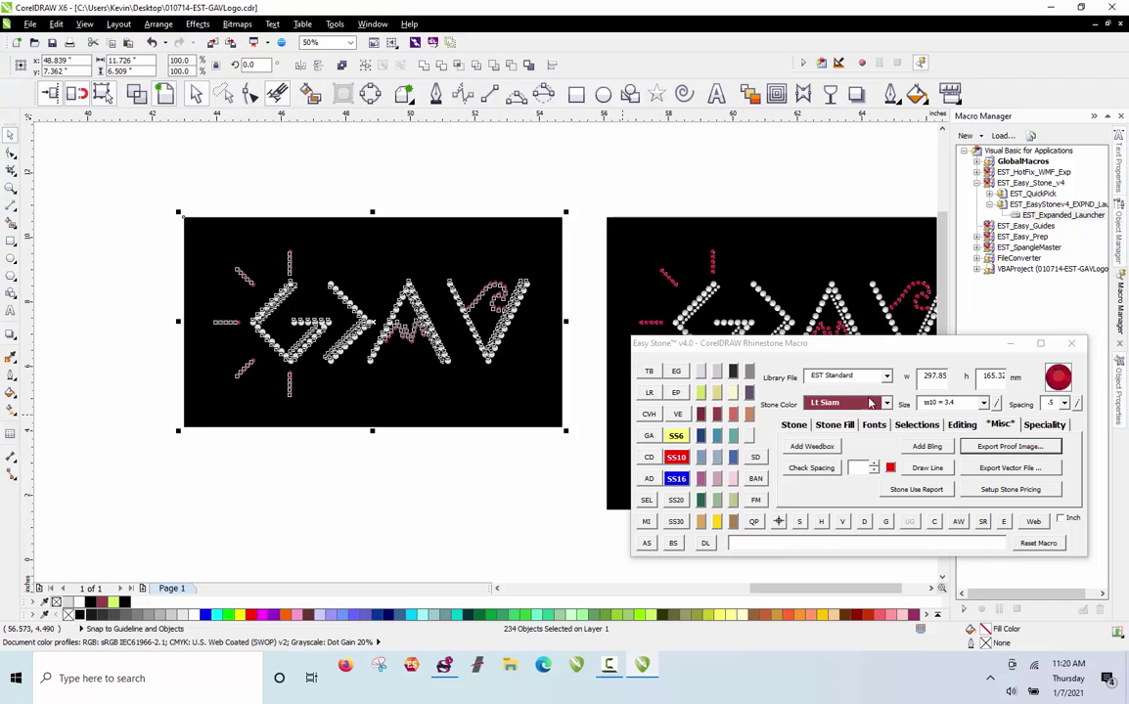
click(1012, 469)
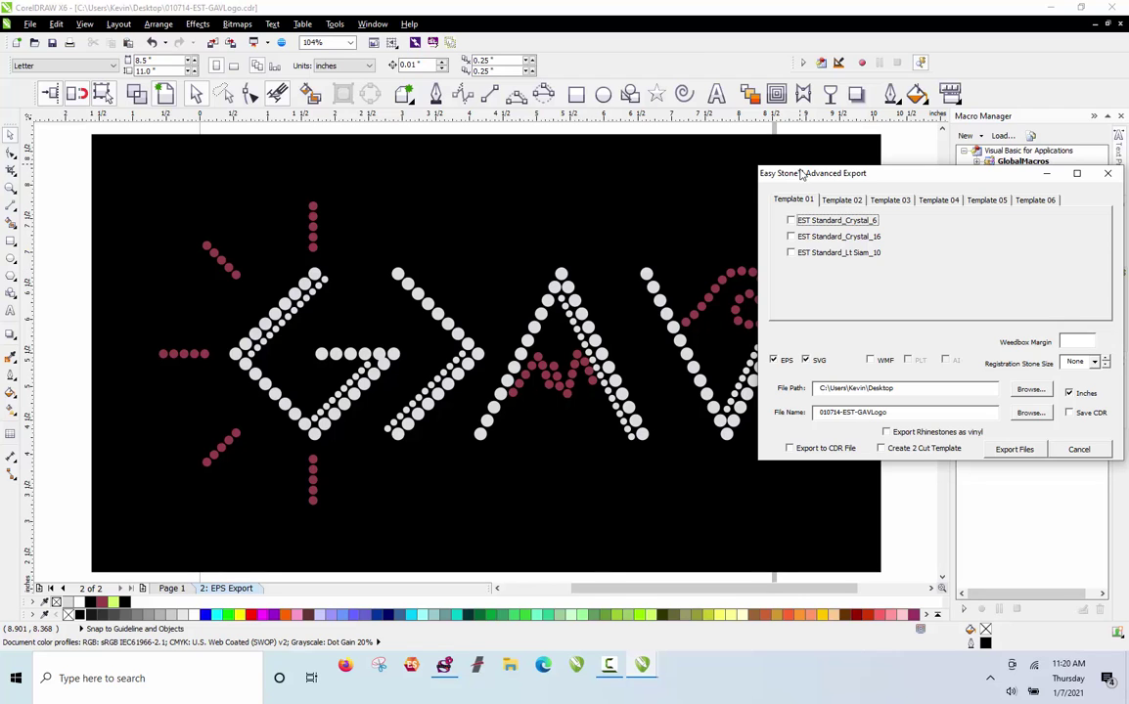
drag(801, 173, 769, 189)
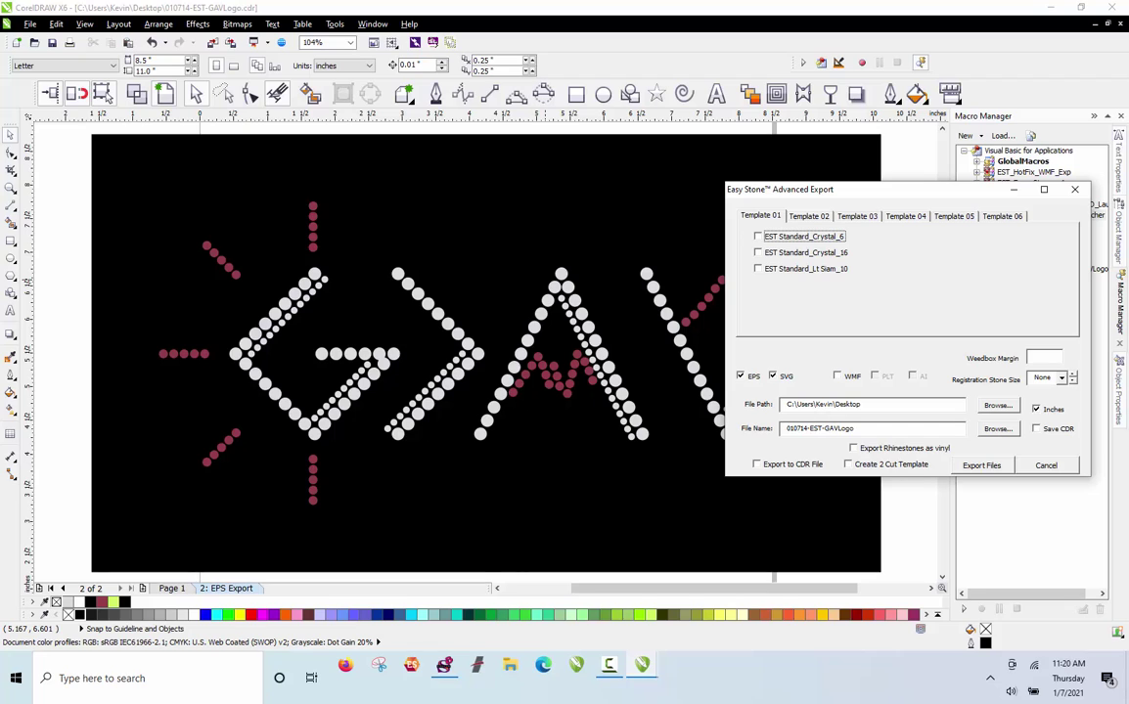
key(F3)
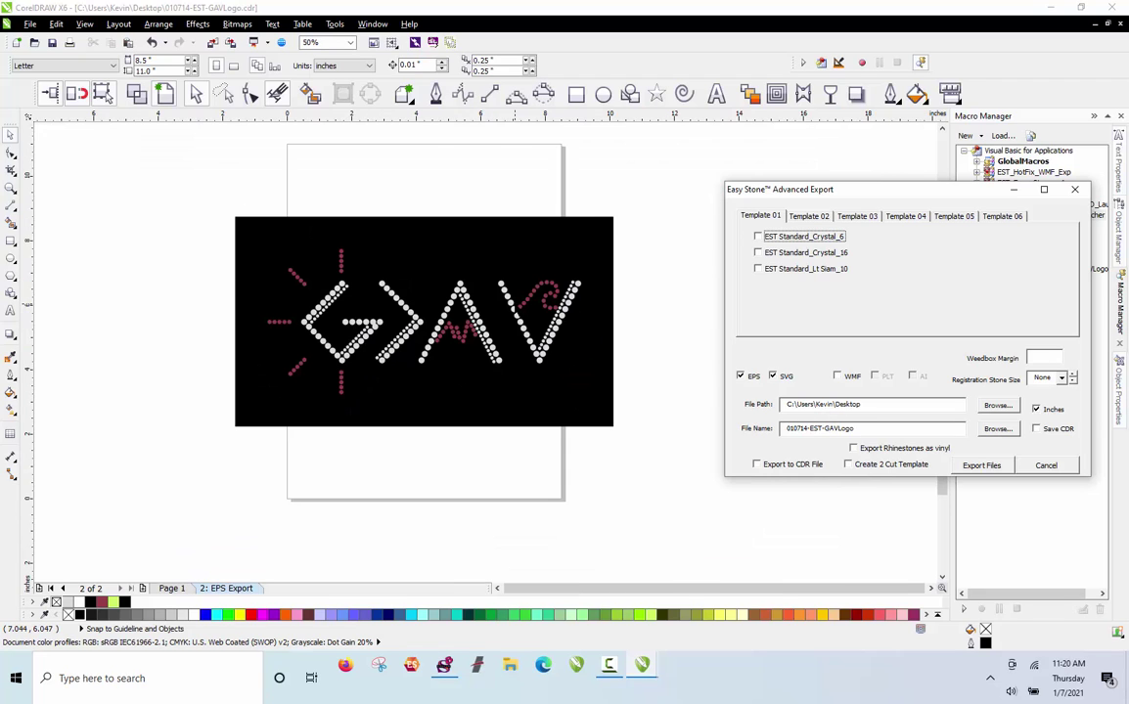
scroll(515, 304, up, 2)
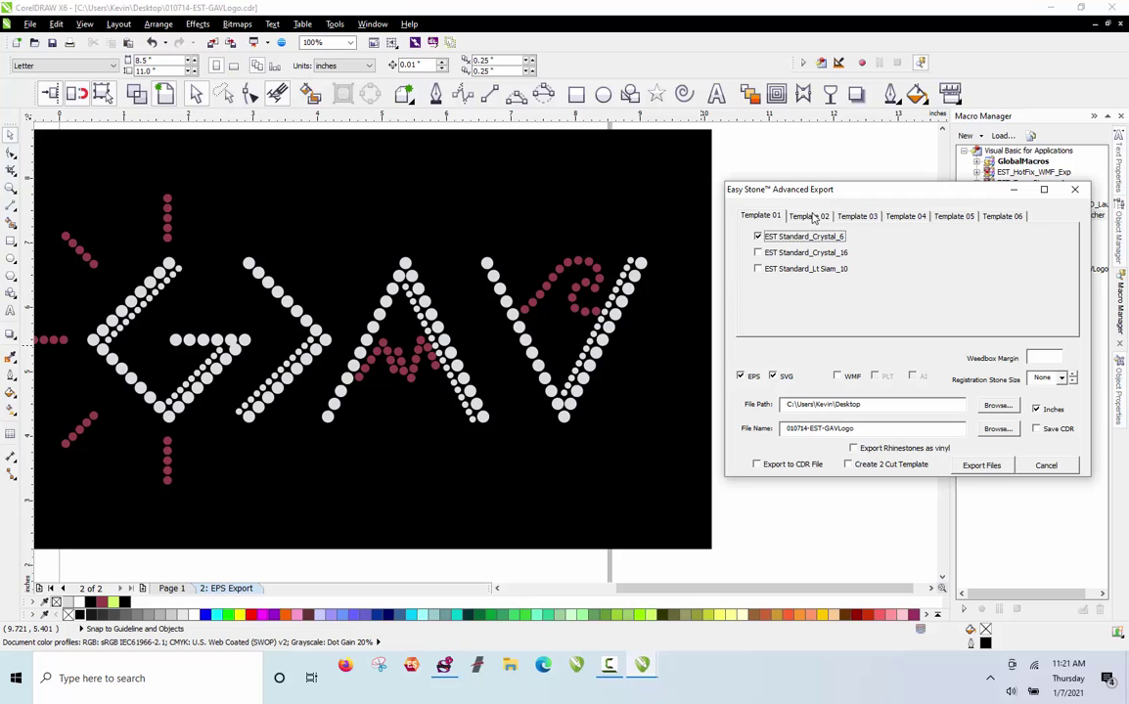
Clear both stone layers from Template 02 so it is left empty
click(810, 215)
click(812, 254)
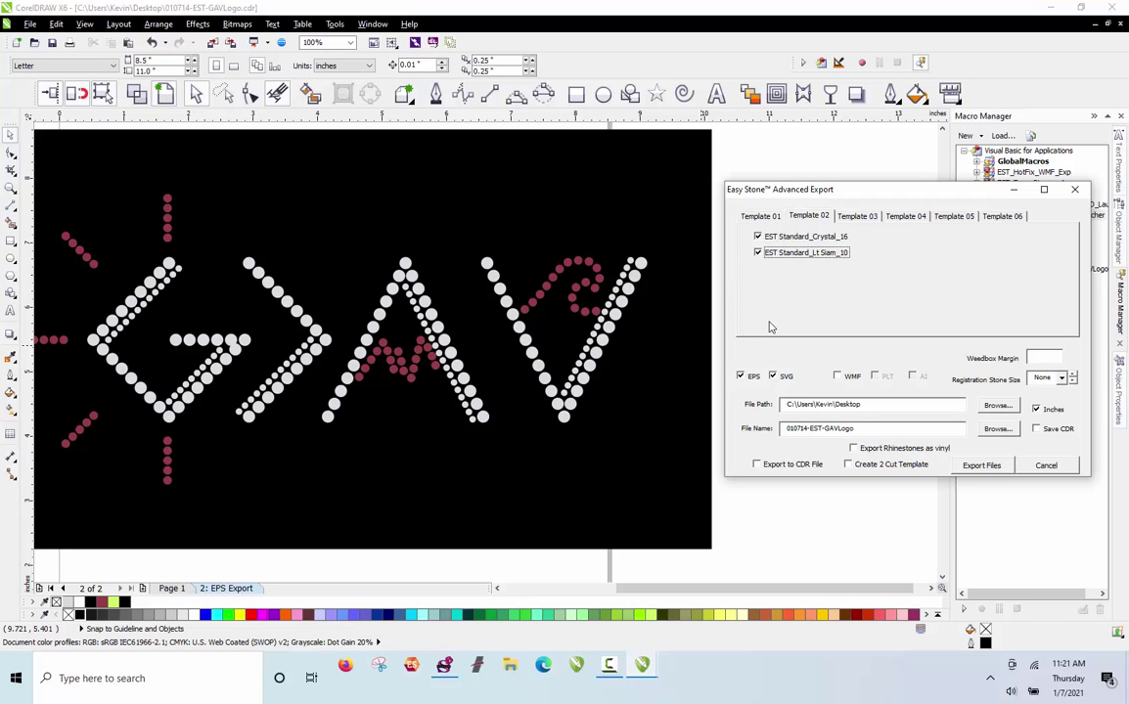
click(788, 254)
click(769, 236)
click(766, 217)
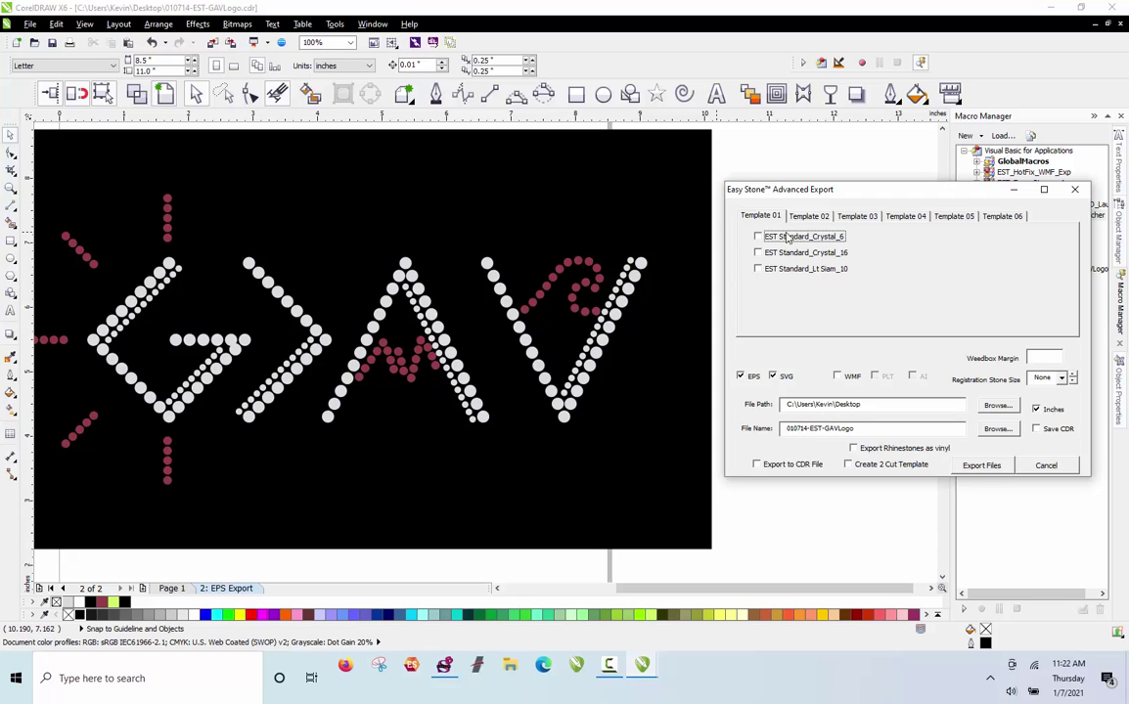
Check Crystal_6, Crystal_16 and Lt Siam_10 on Template 01 and export the files
click(757, 235)
key(space)
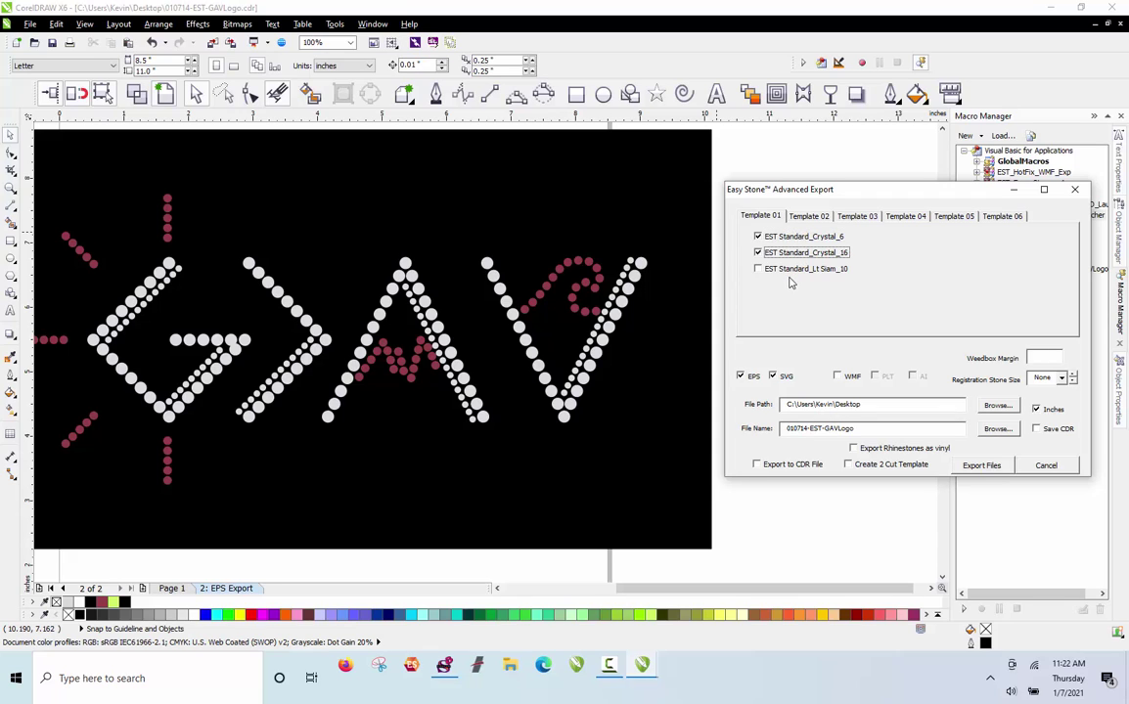
key(Down)
key(space)
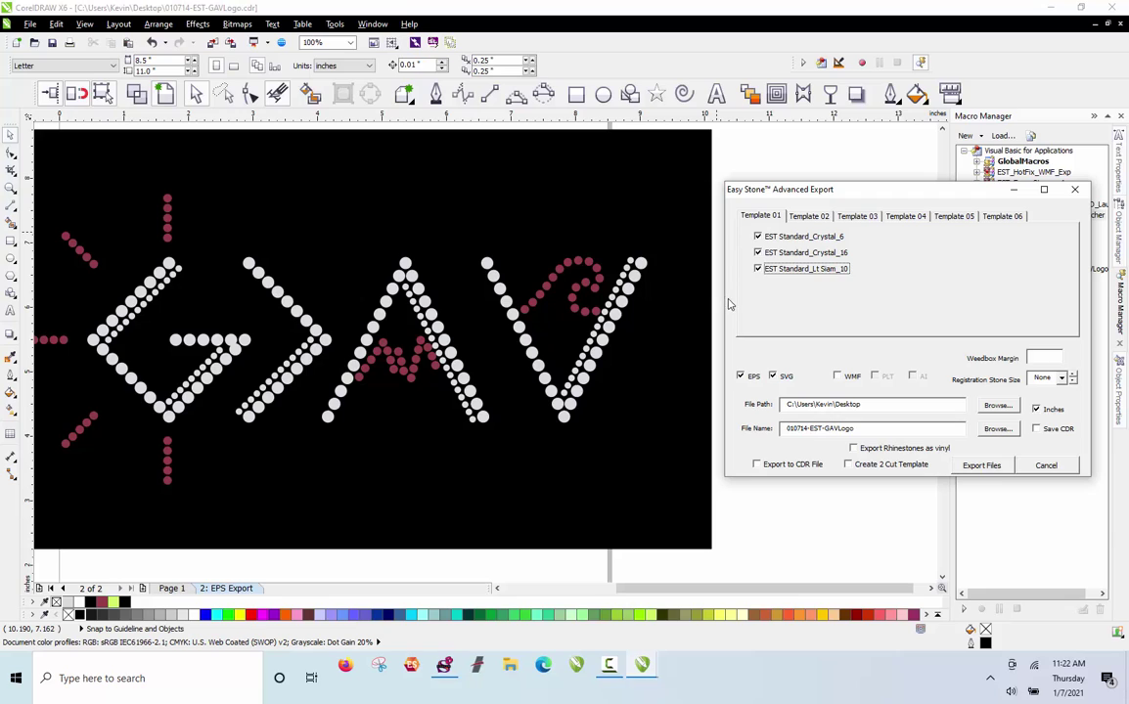
click(744, 379)
Dismiss the subscript error, export with Crystal_6, Crystal_16 and Lt Siam_10 on Template 01, then restore down CorelDRAW
click(998, 468)
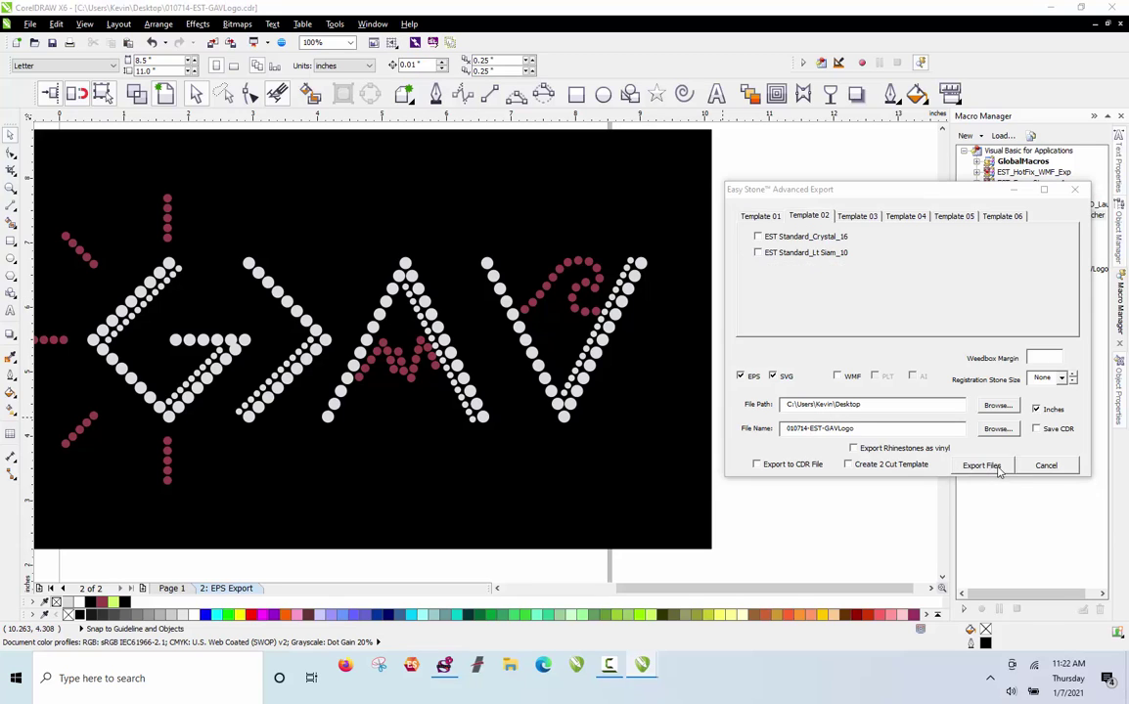
click(579, 357)
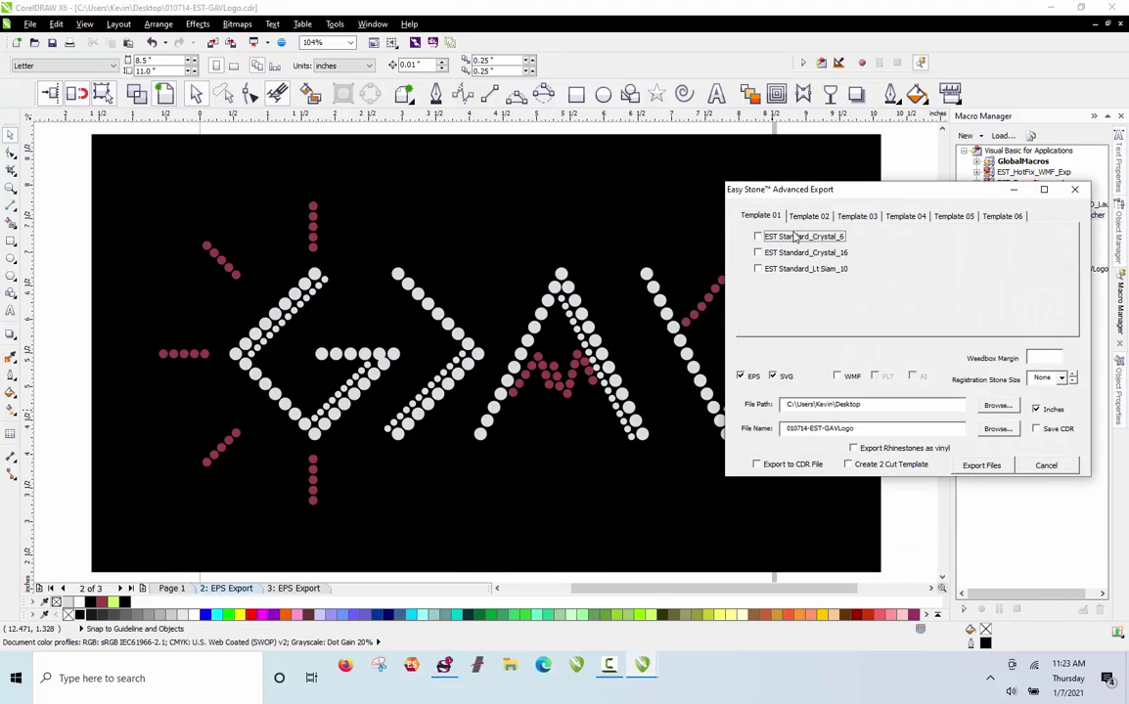
click(794, 237)
click(788, 252)
click(786, 268)
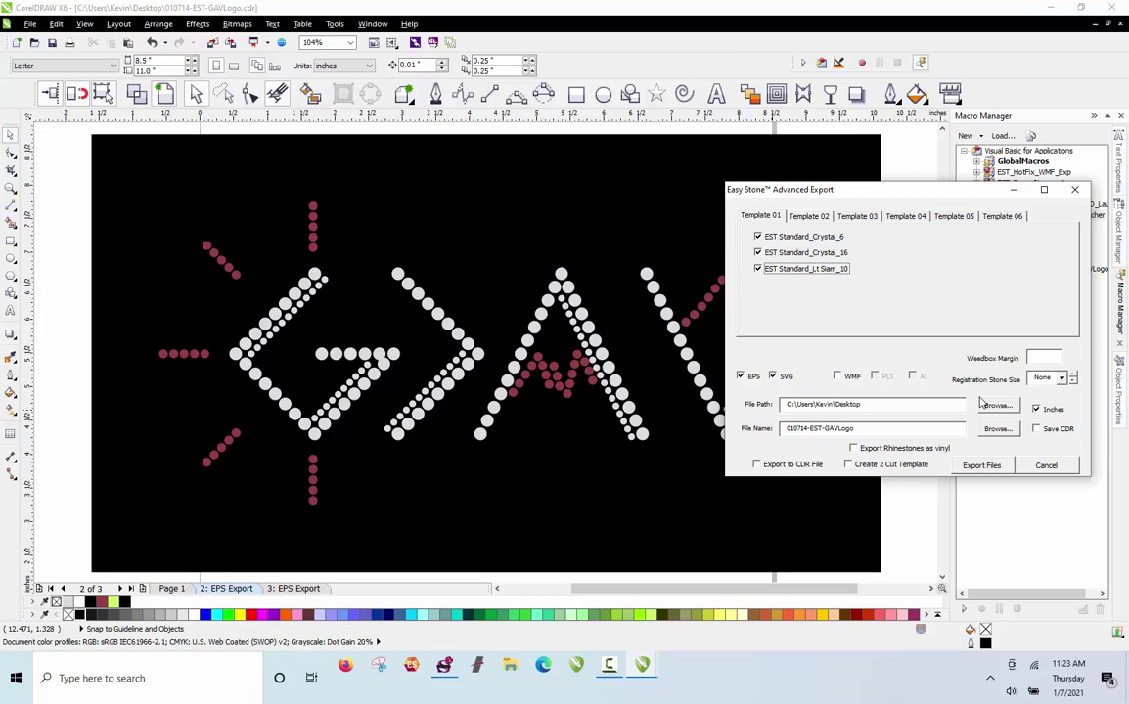
click(981, 468)
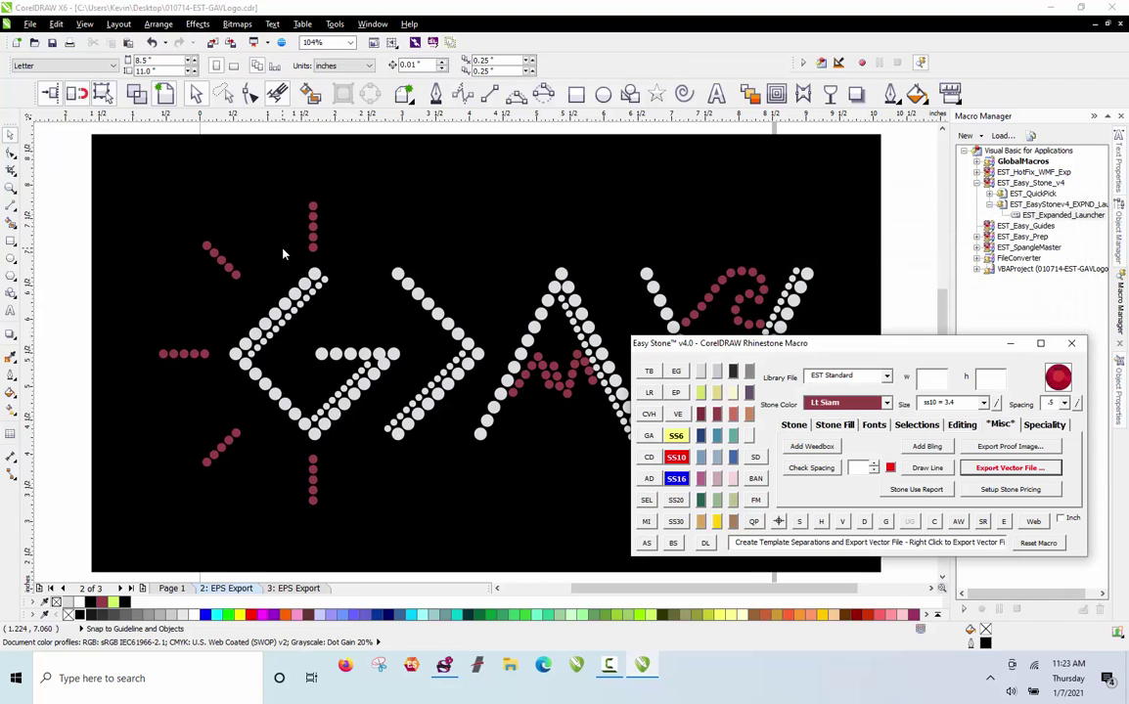
drag(519, 6, 744, 171)
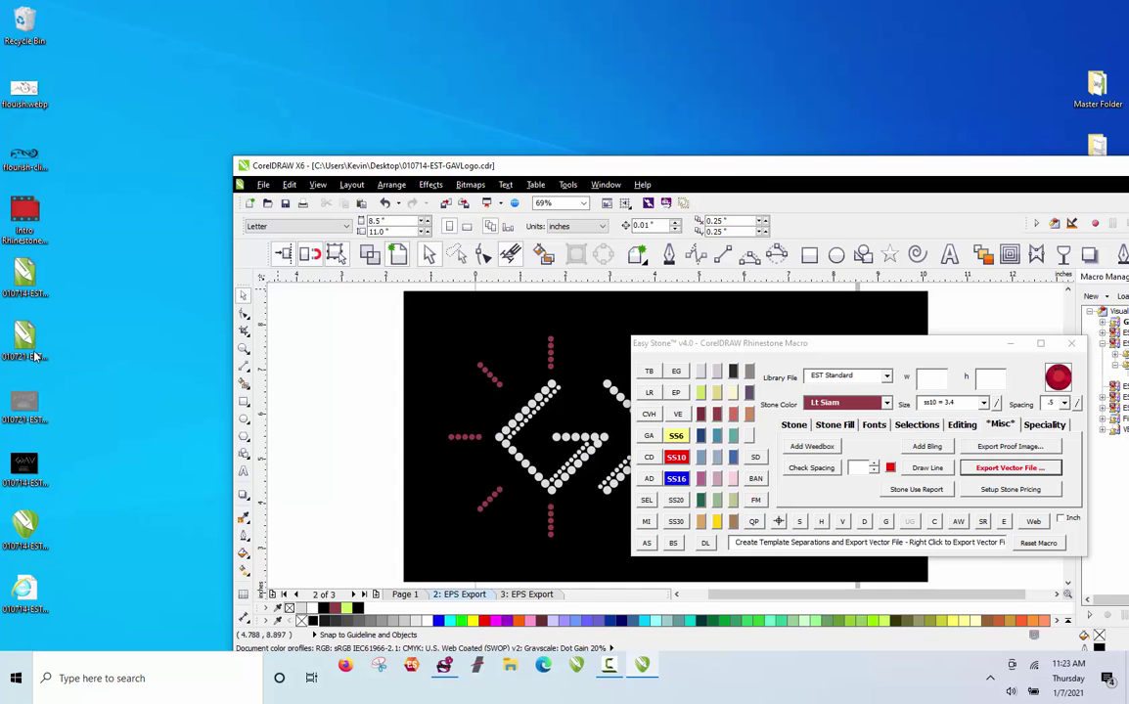
Arrange the design file, JPG proof, EPS and SVG icons in one desktop column
drag(32, 356, 148, 68)
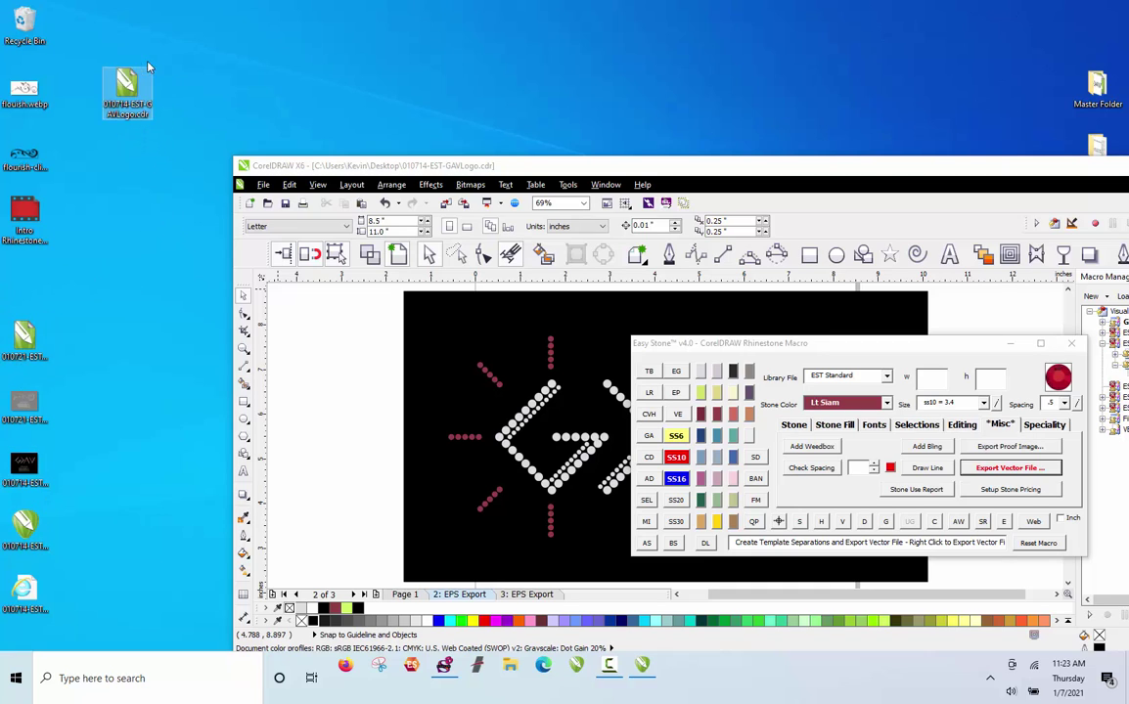
drag(119, 411, 123, 130)
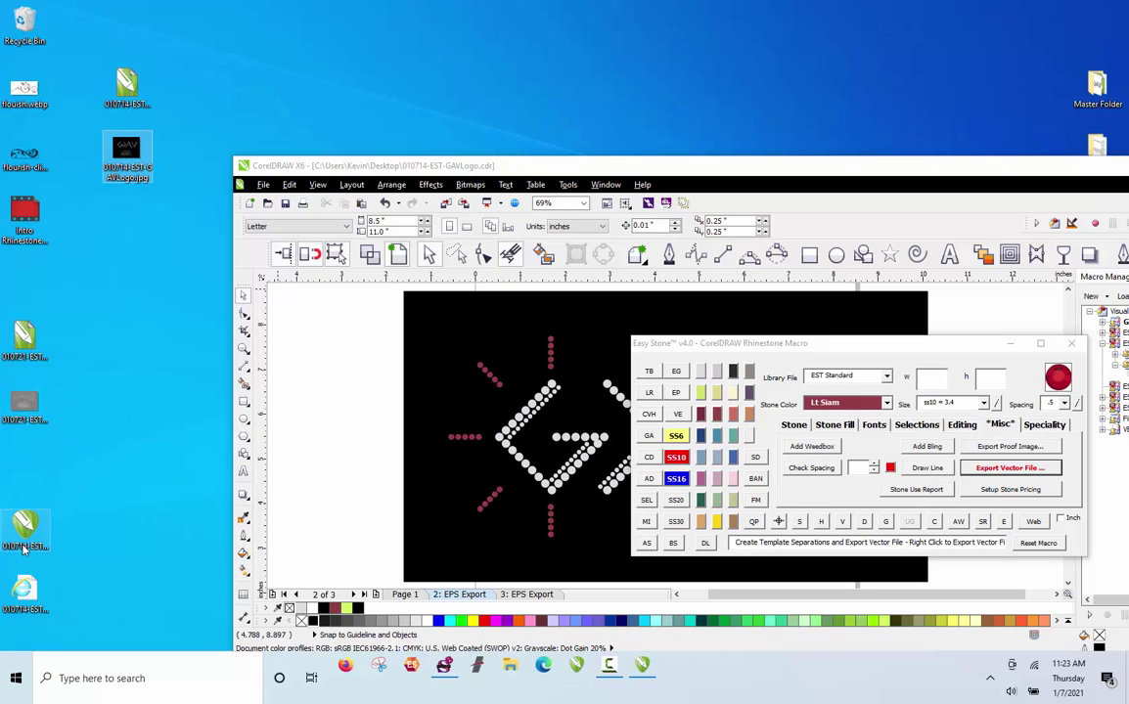
drag(25, 548, 120, 223)
drag(24, 587, 125, 282)
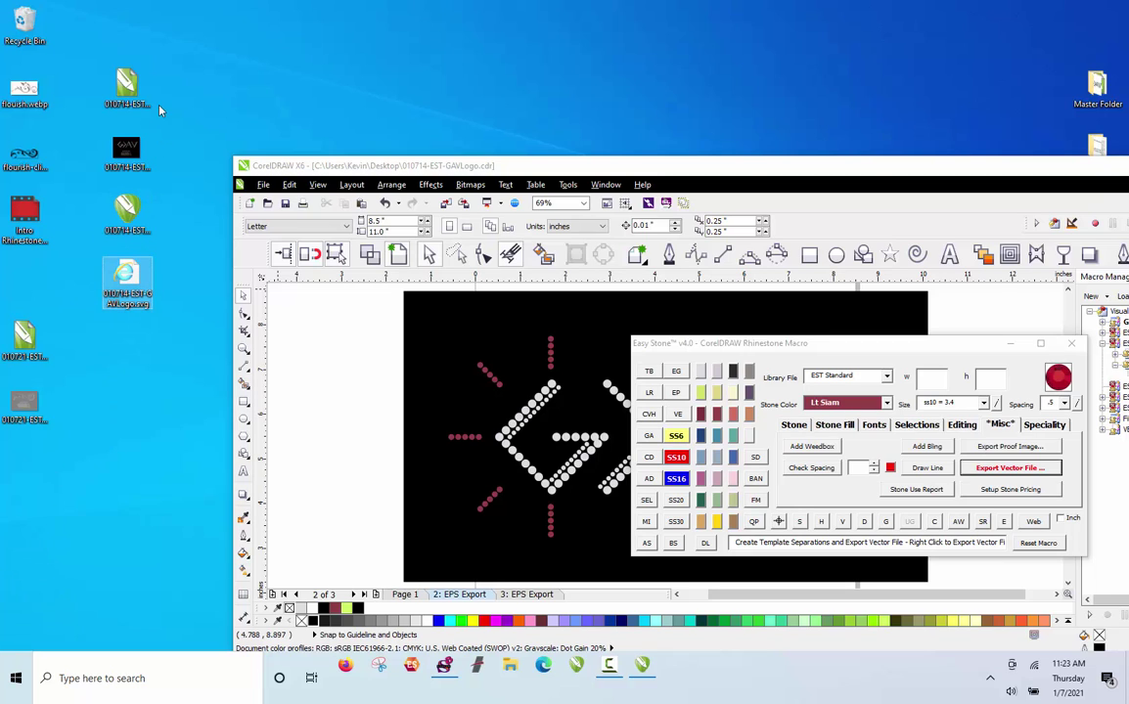
Bring CorelDRAW back to the front maximized and zoom out on the GAV template
click(651, 157)
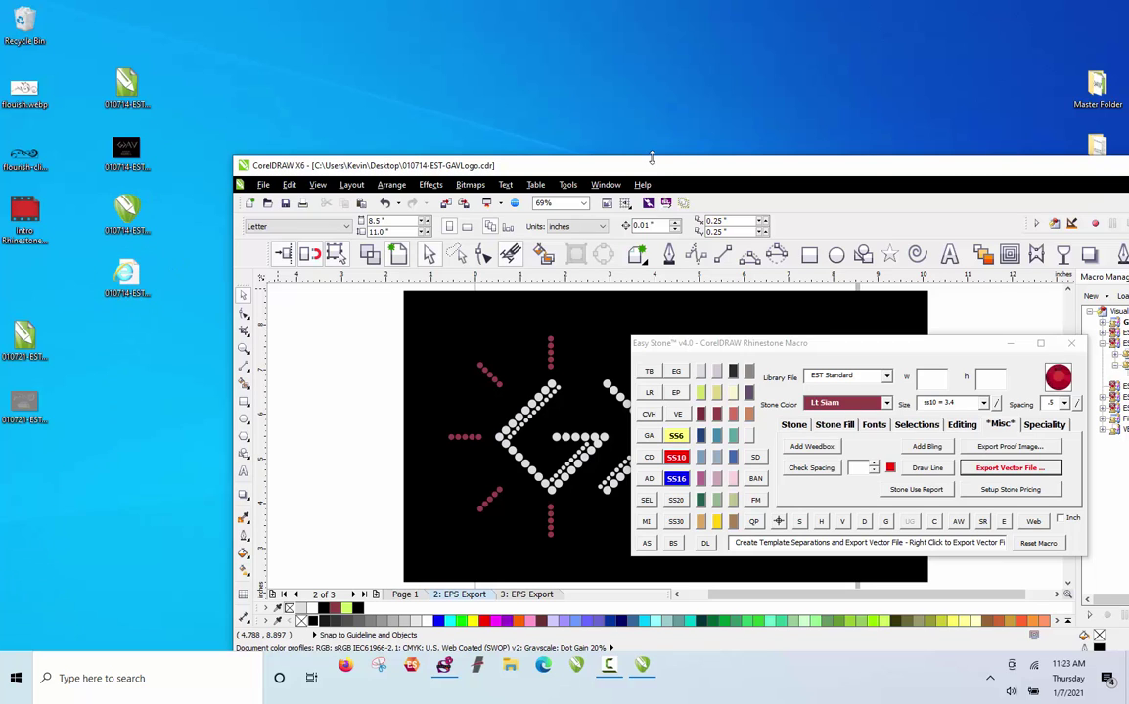
double_click(646, 166)
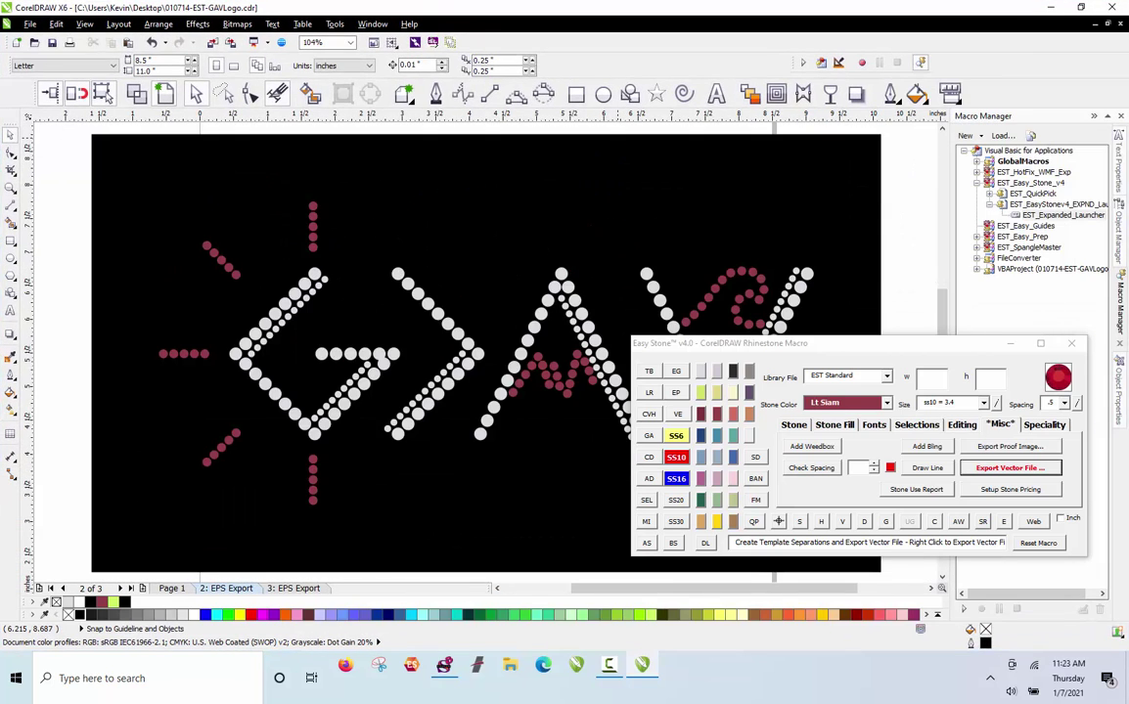
scroll(367, 249, down, 3)
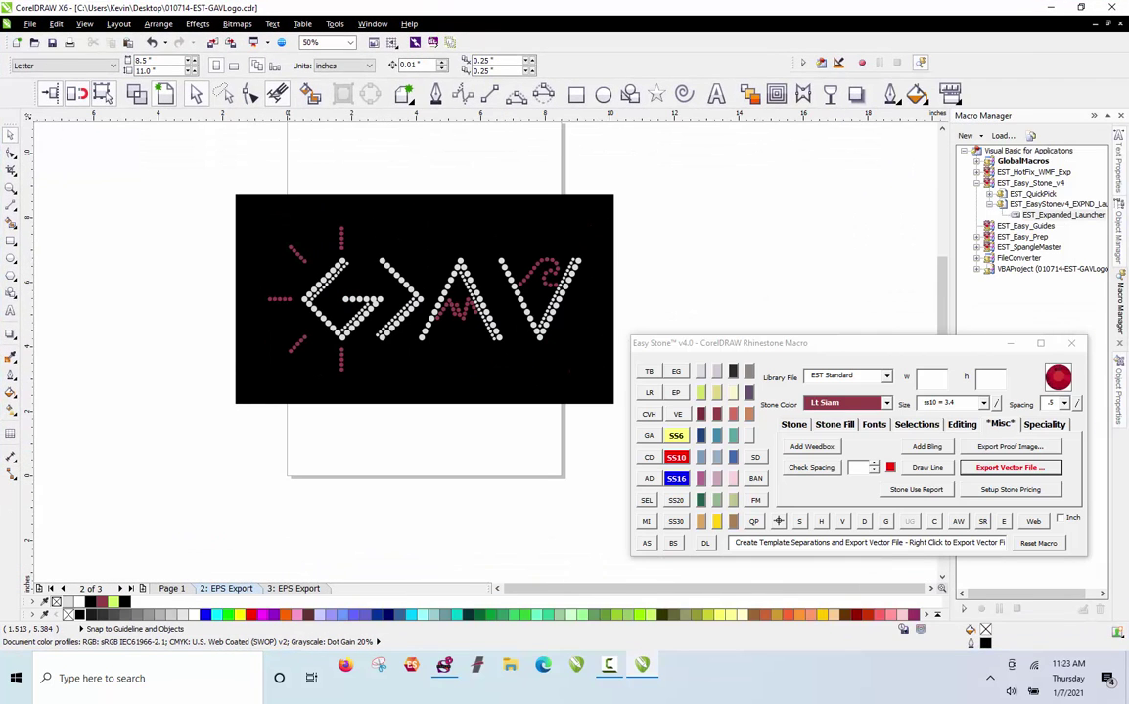